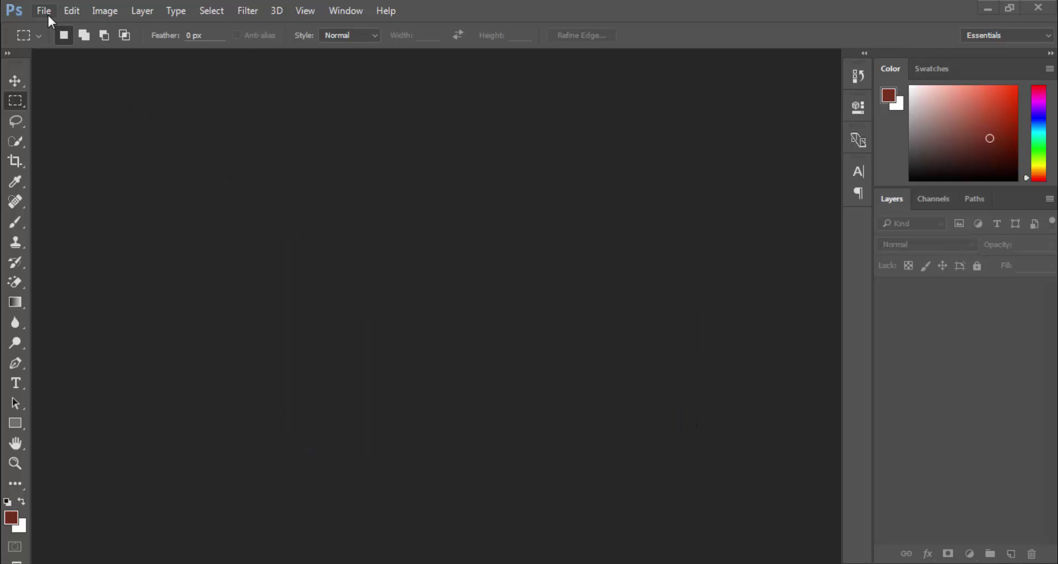
- Create a new Artboard document using the Web minimum 1024 × 768 preset
click(43, 10)
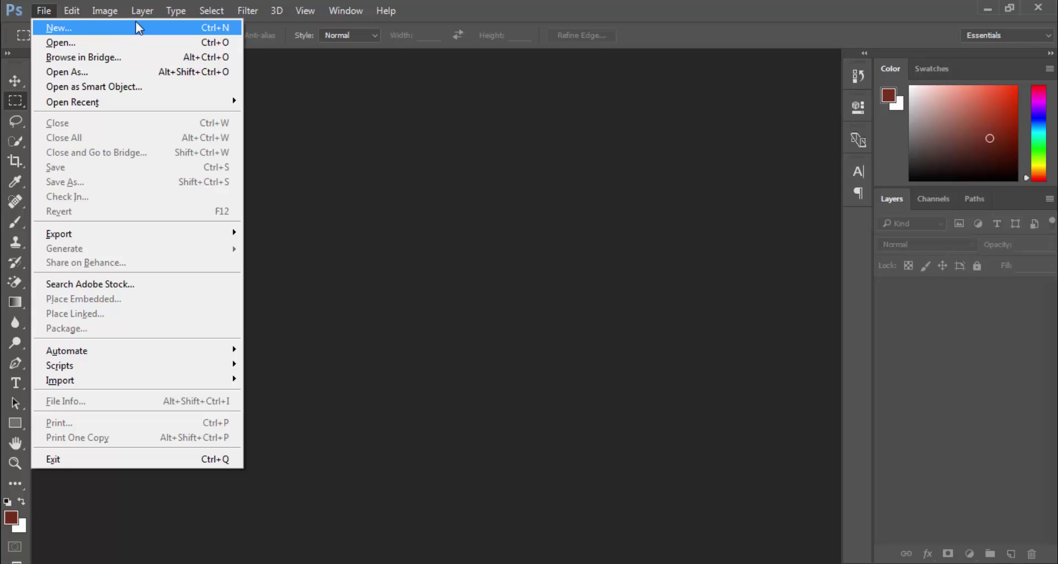
click(140, 35)
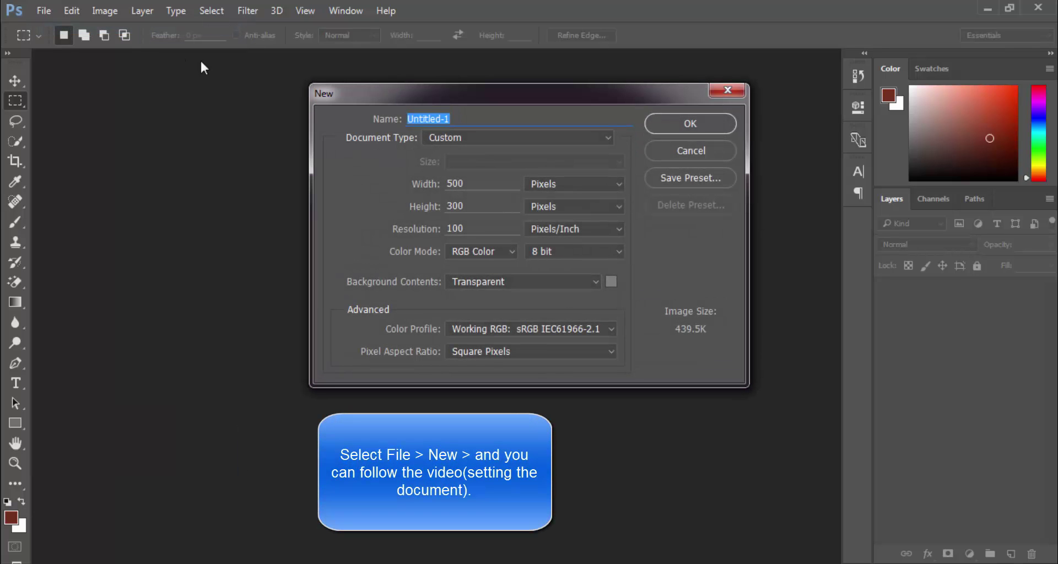
click(518, 141)
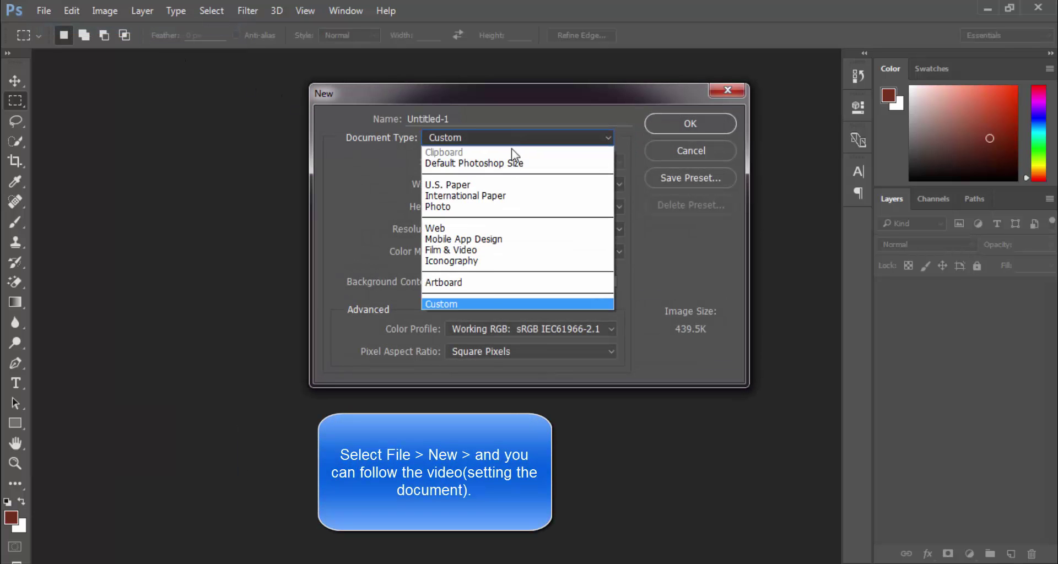
click(456, 282)
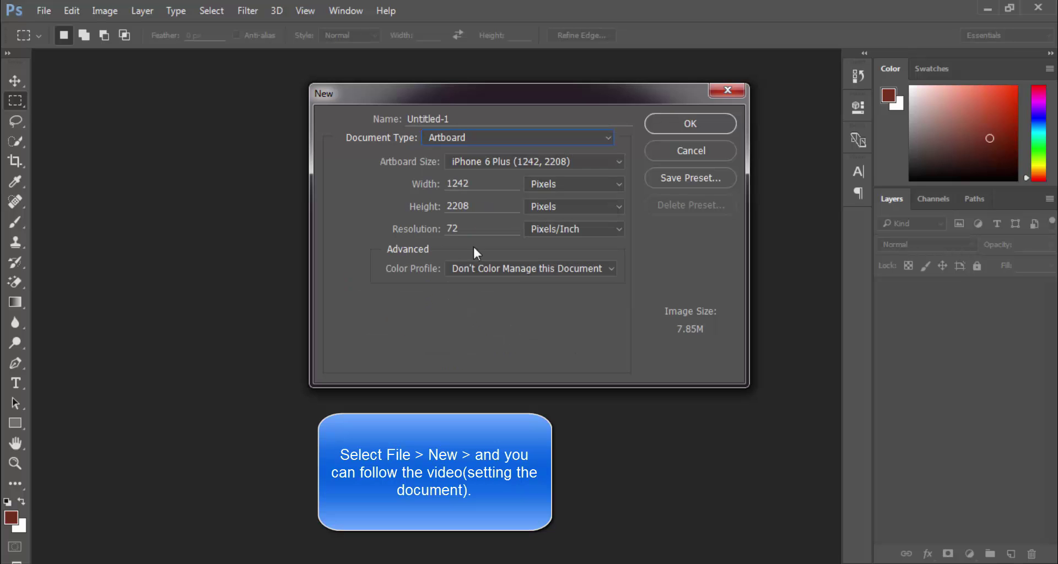
click(540, 163)
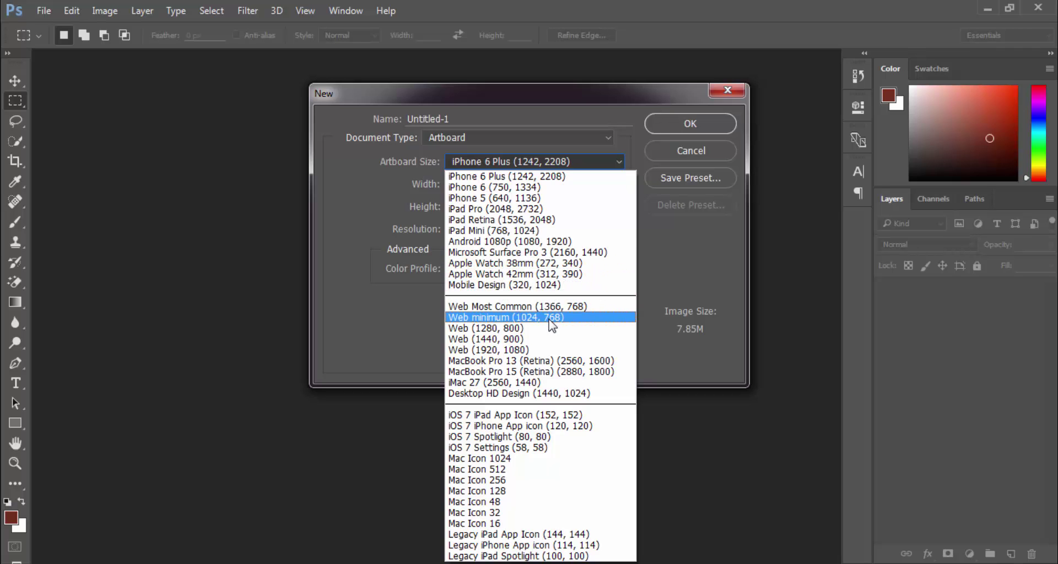
click(551, 319)
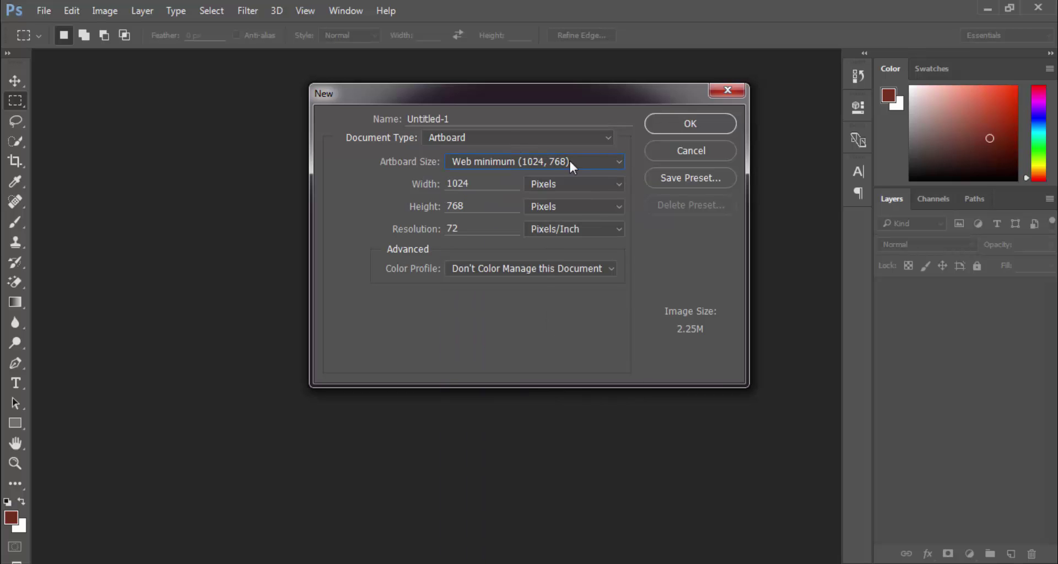
click(687, 120)
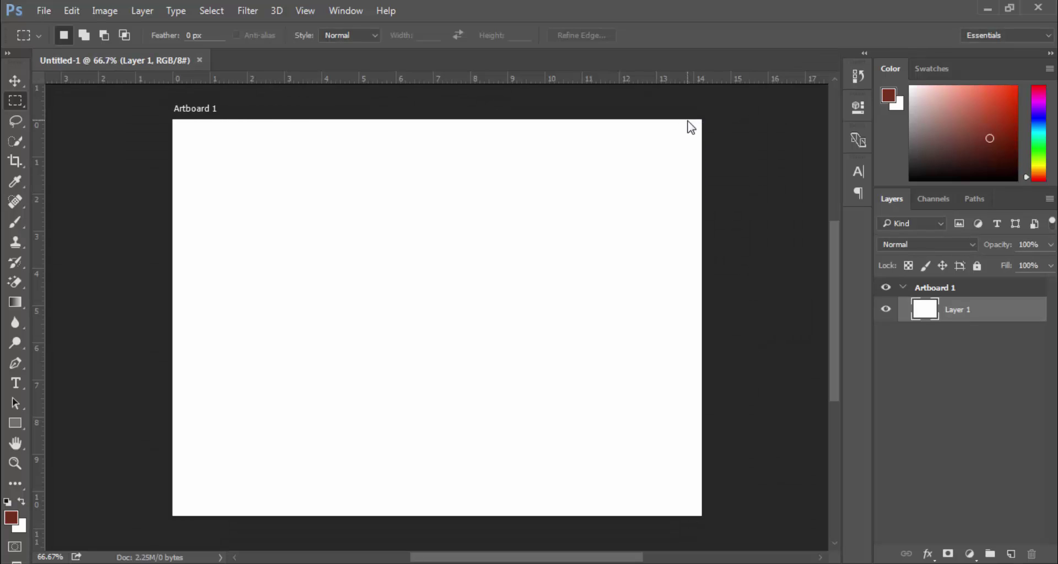
- Add a new layer group named BACKGROUND inside Artboard 1
click(14, 83)
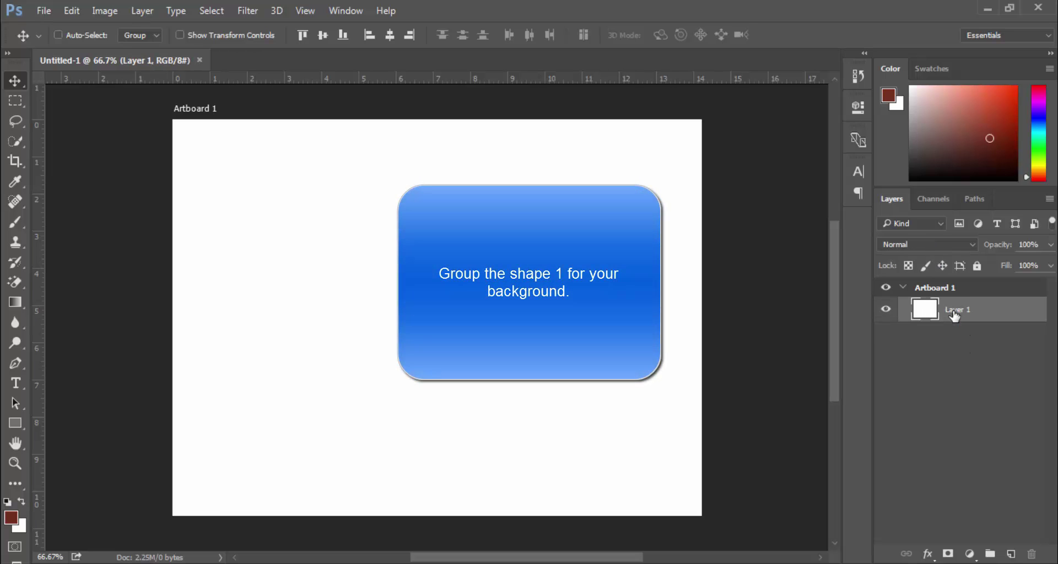
click(992, 552)
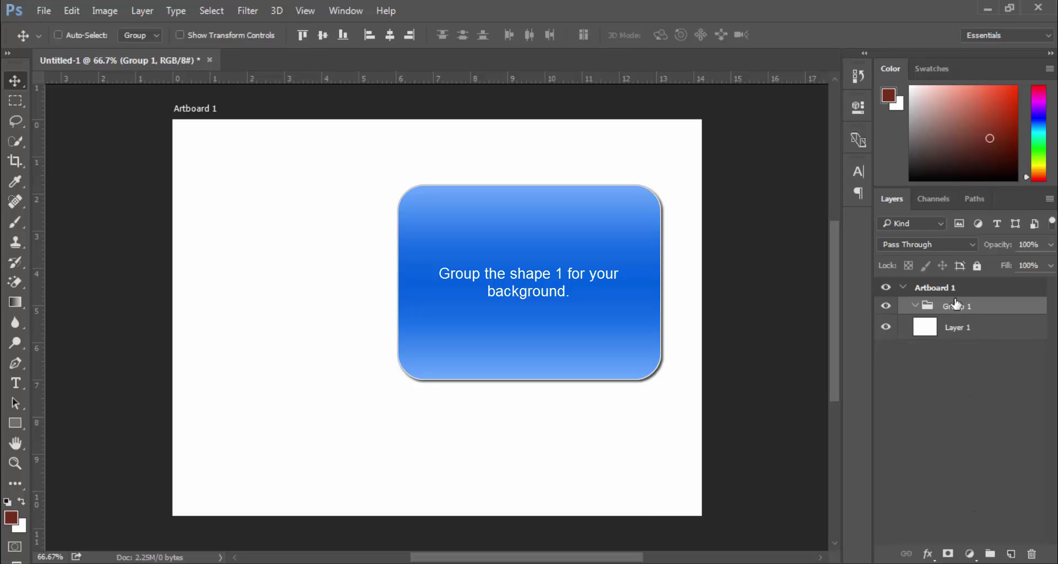
double_click(956, 306)
text(BACKGROUND)
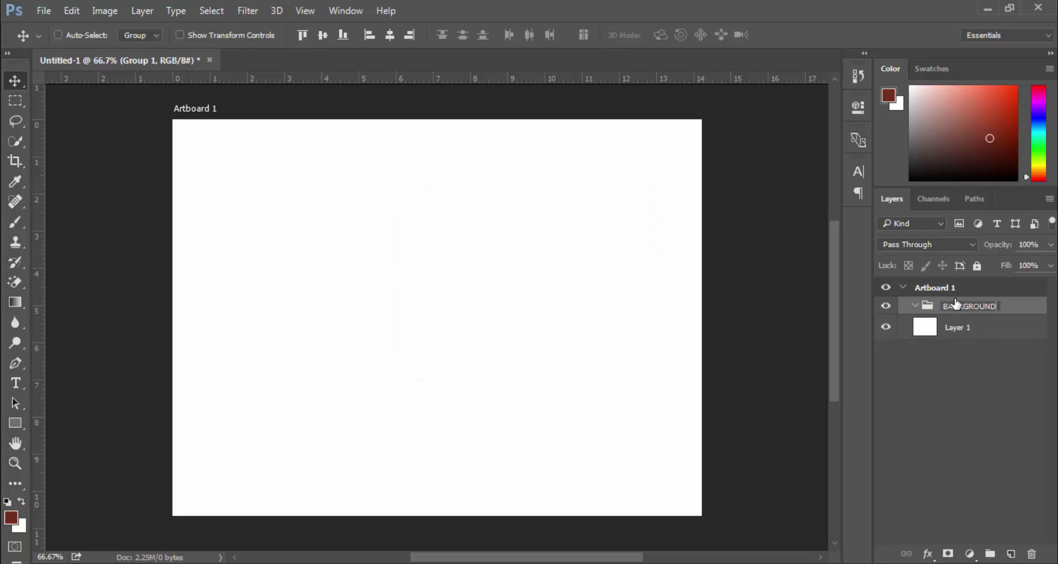
key(Return)
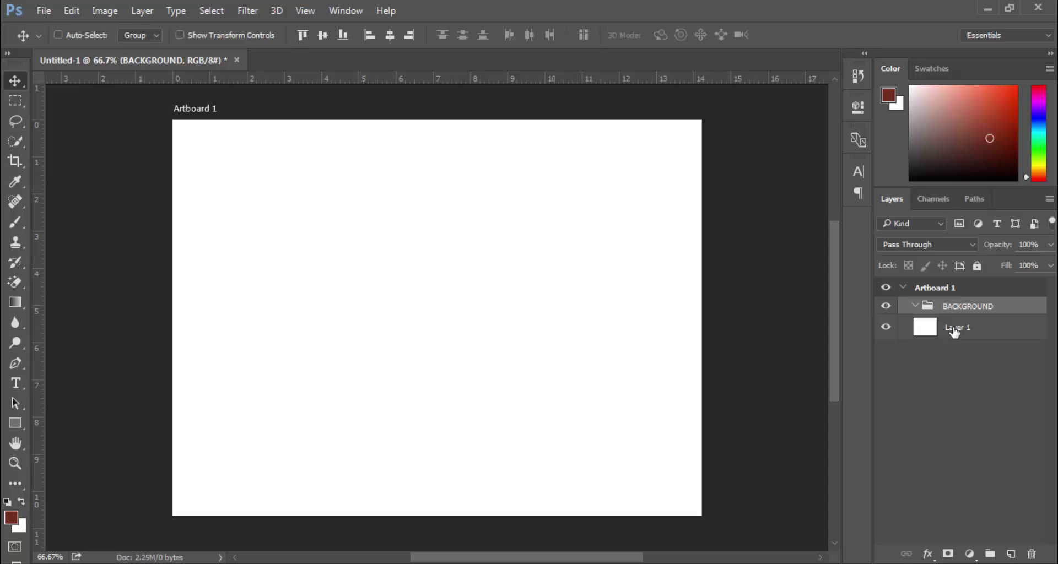
- Rename Layer 1 to BG
double_click(954, 328)
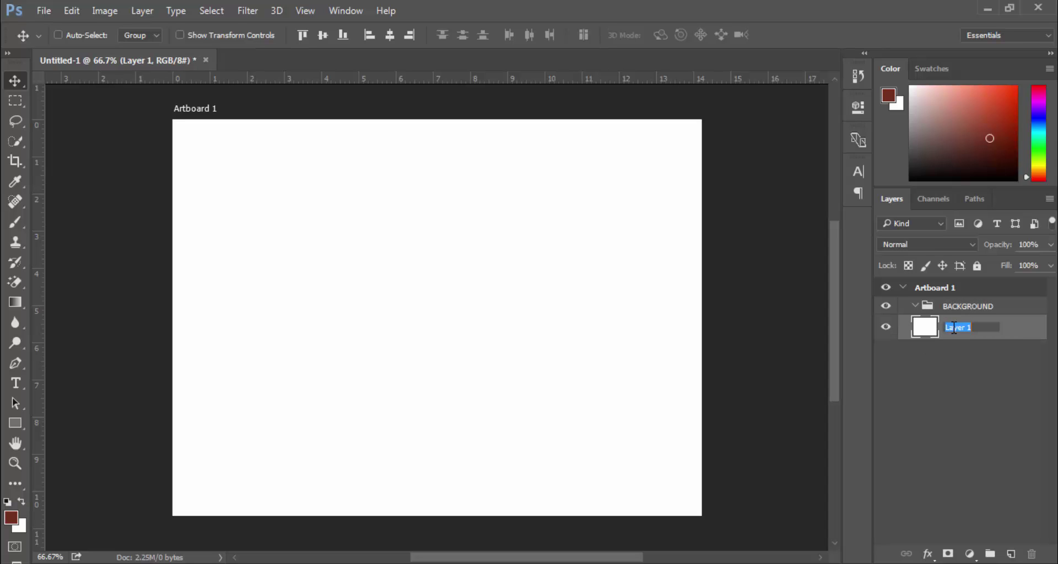
text(BG)
key(Return)
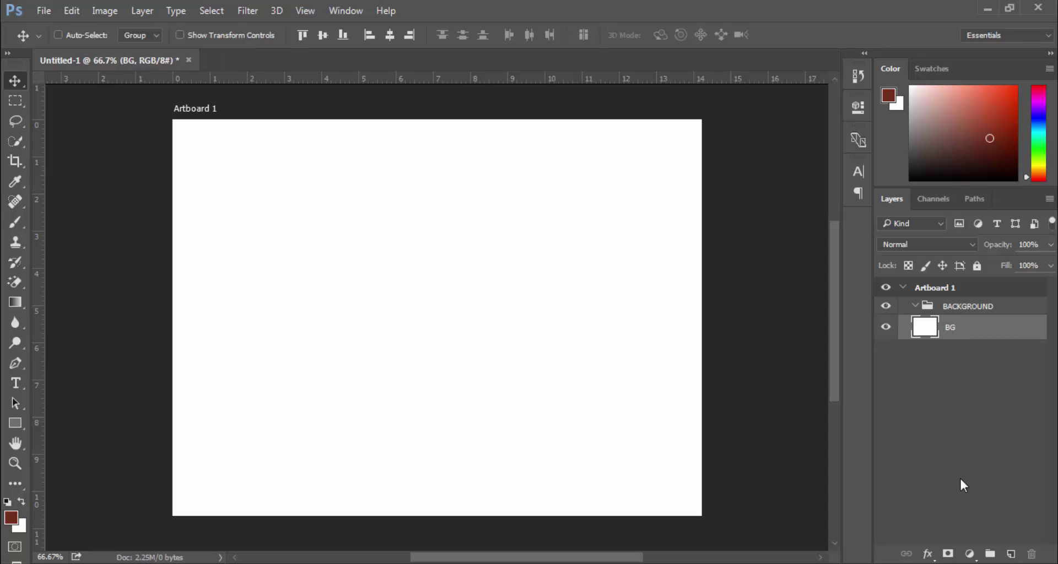
- Try a Color Overlay in BG's layer style, then close it without applying
double_click(926, 325)
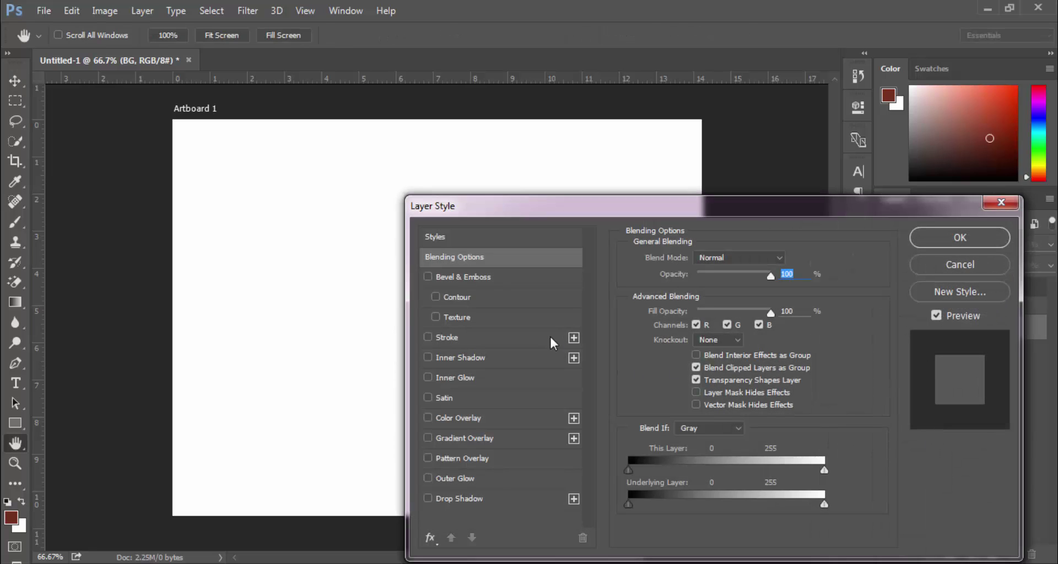
click(444, 419)
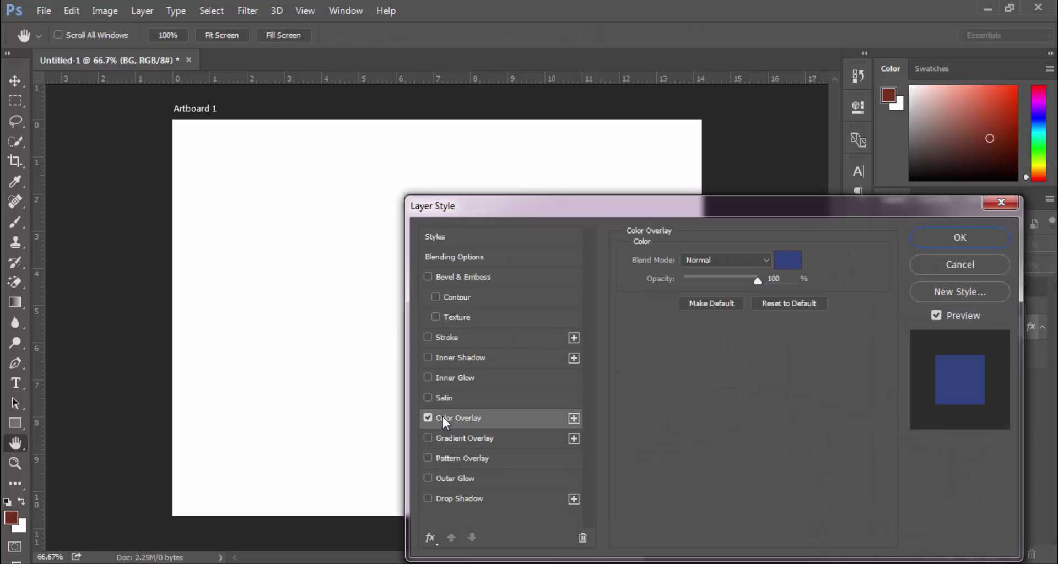
click(933, 264)
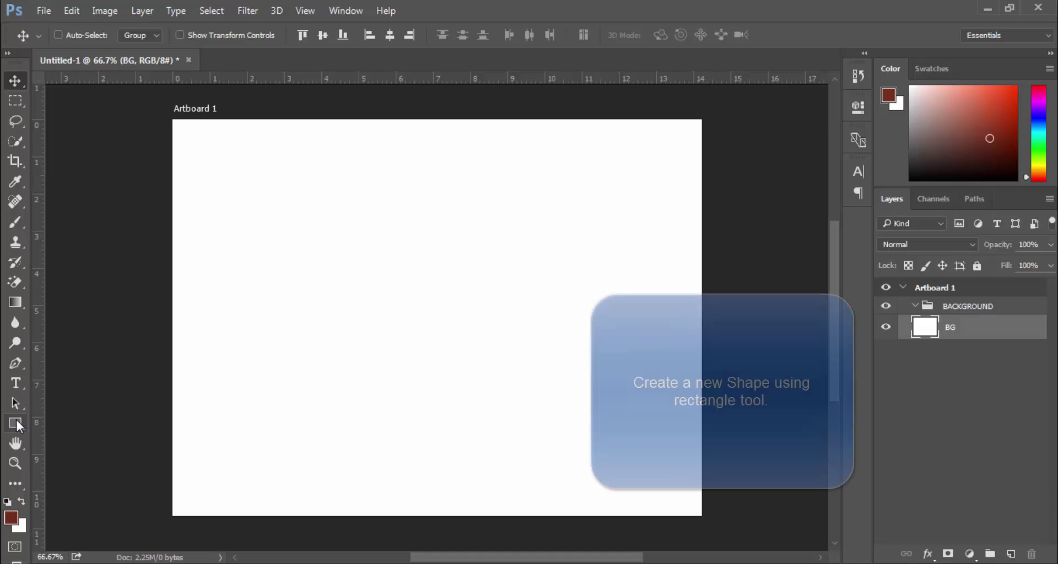
- Draw a dark red rectangle from the artboard's top-left corner over most of the canvas
click(15, 423)
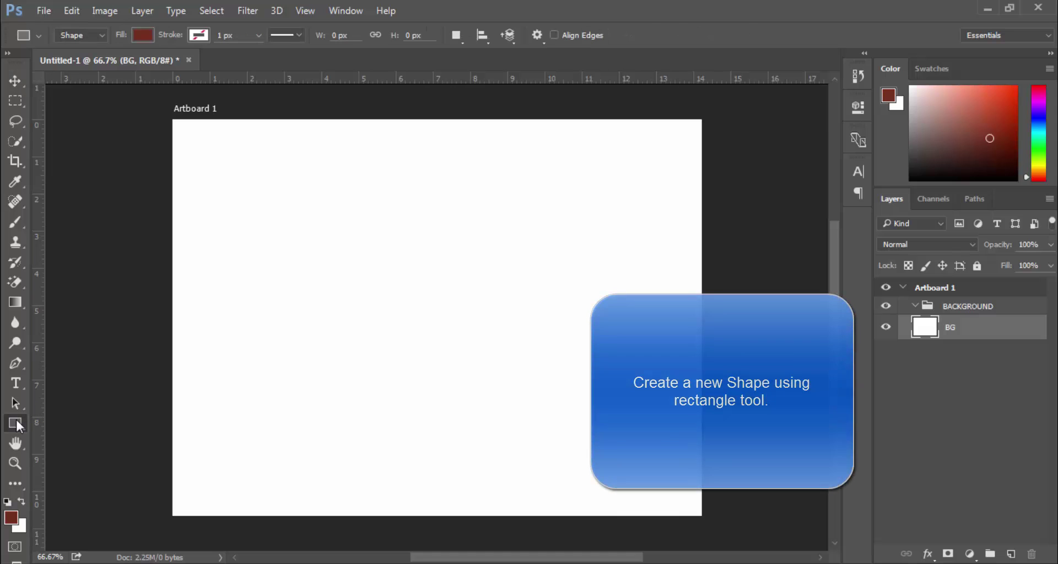
click(168, 115)
click(570, 241)
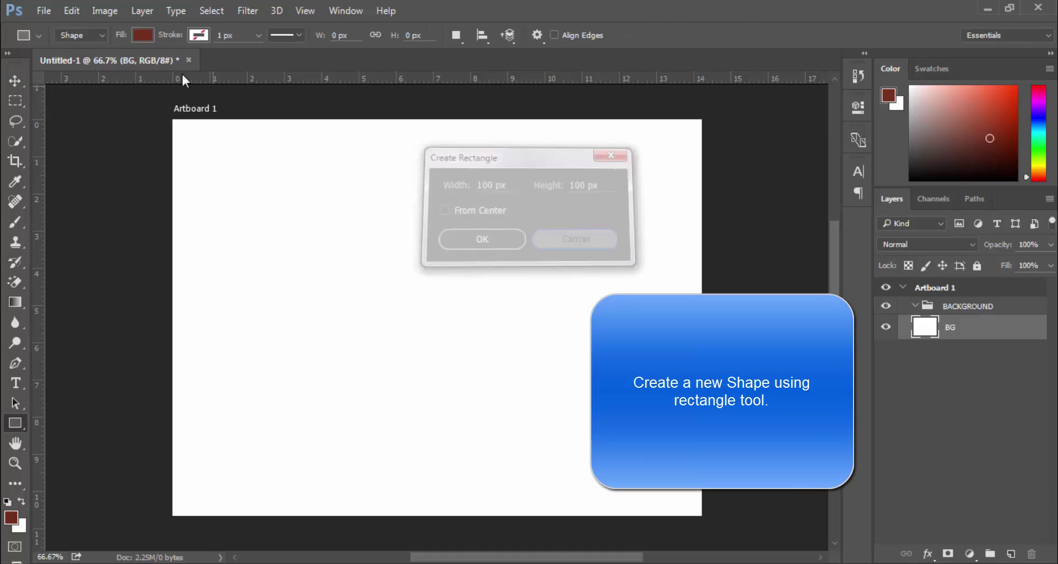
drag(168, 116, 737, 499)
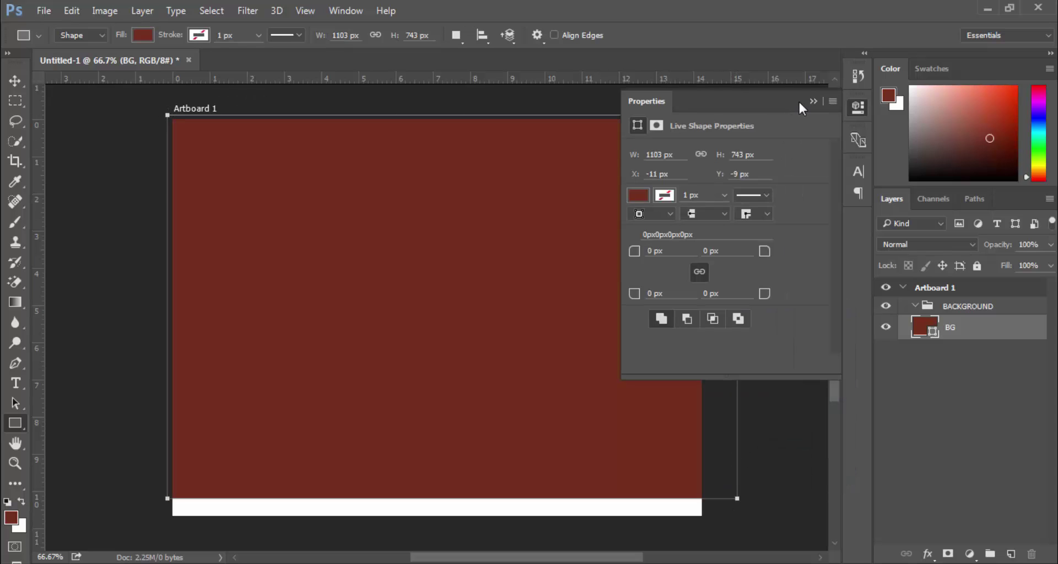
click(812, 101)
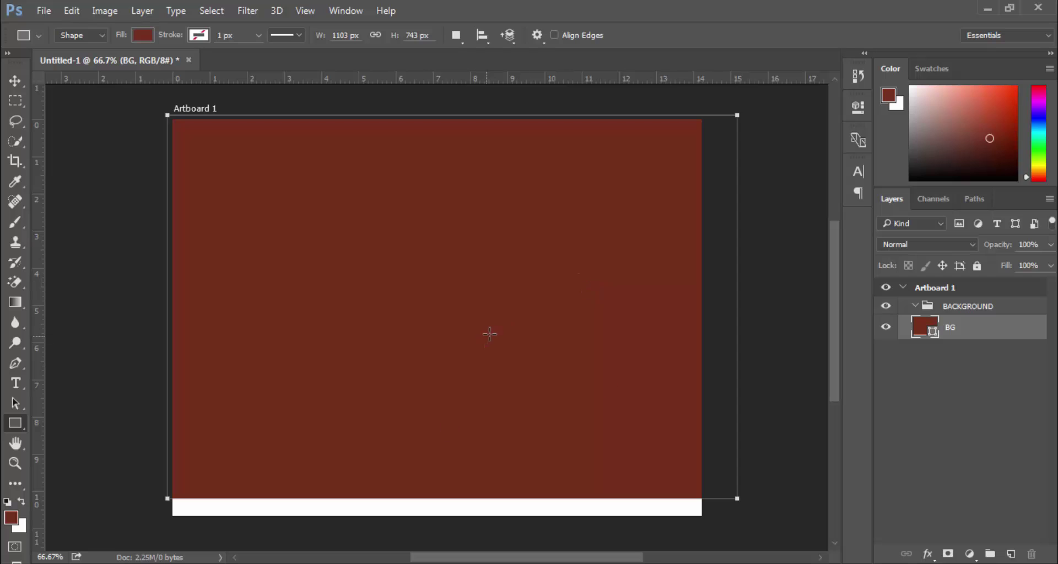
- Drag the rectangle's bottom and right transform handles to fit the artboard exactly and commit
click(16, 81)
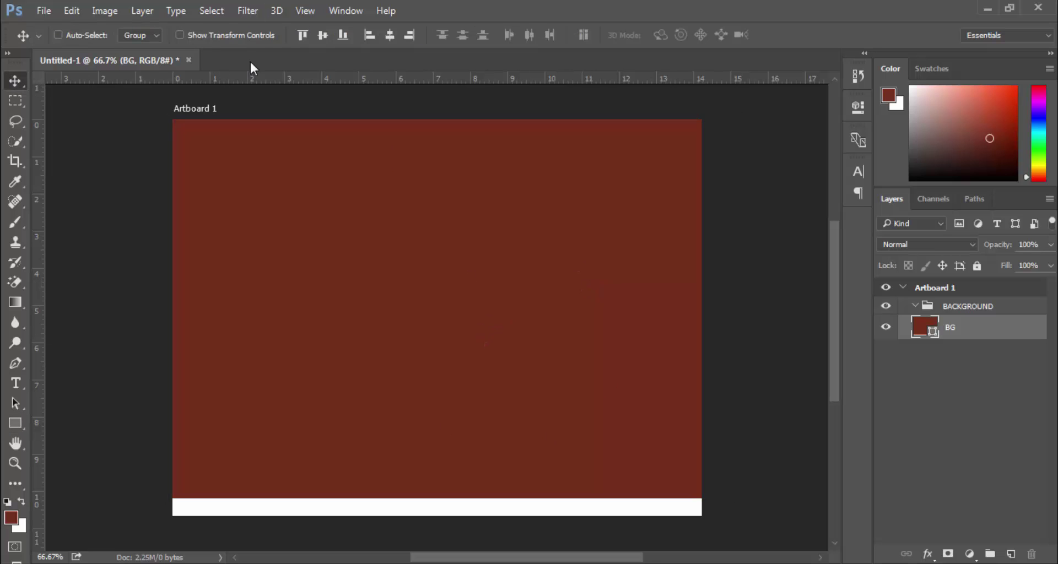
click(254, 37)
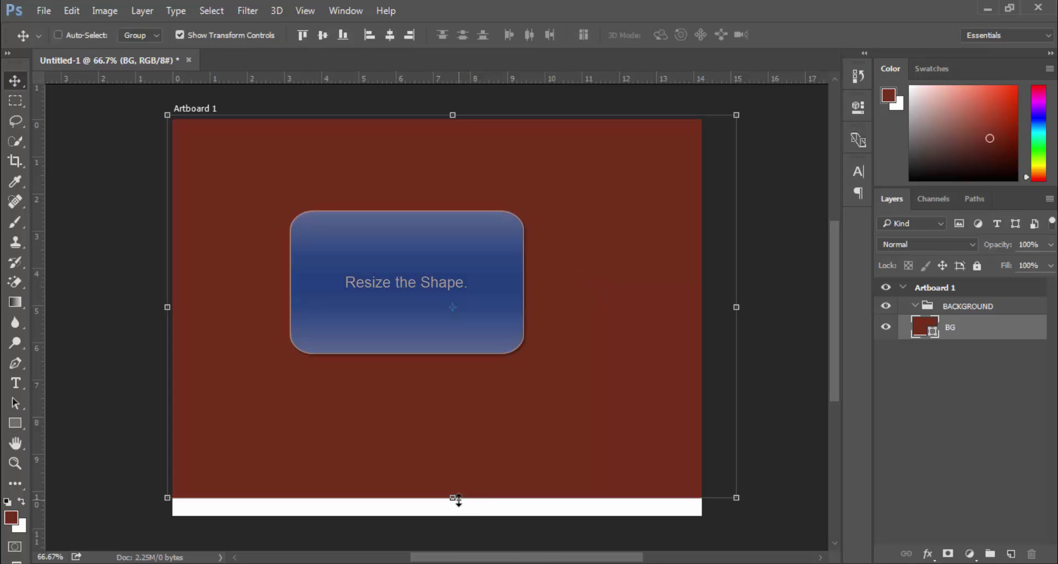
drag(453, 497, 456, 533)
drag(736, 324, 715, 323)
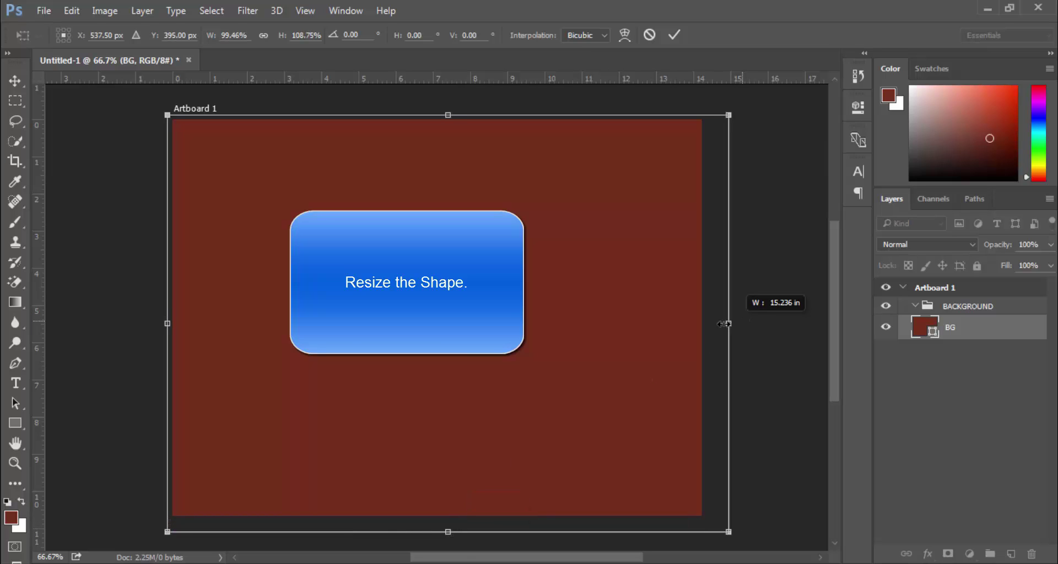
drag(446, 533, 446, 516)
drag(713, 315, 711, 315)
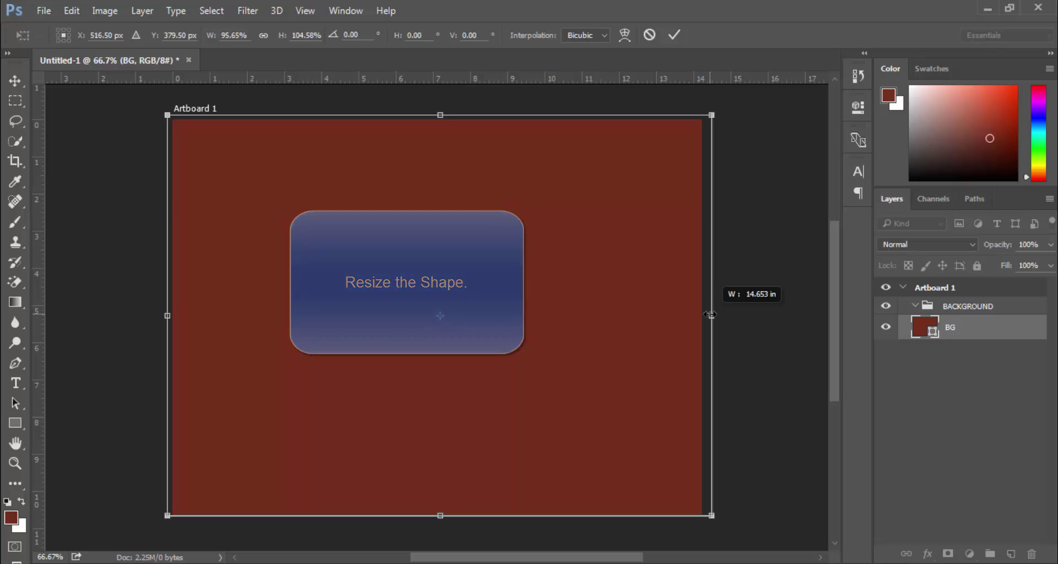
click(673, 35)
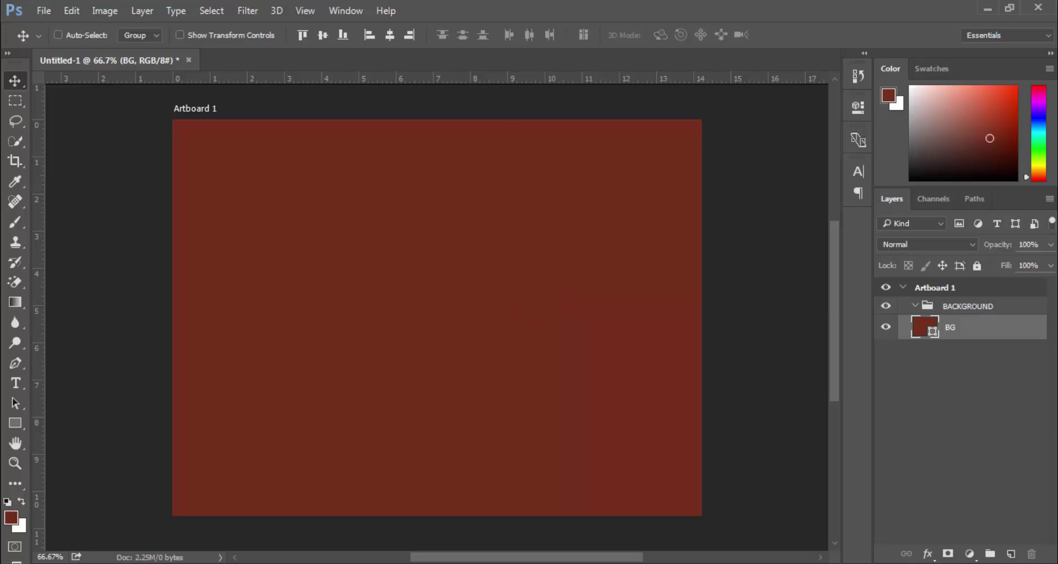
click(116, 496)
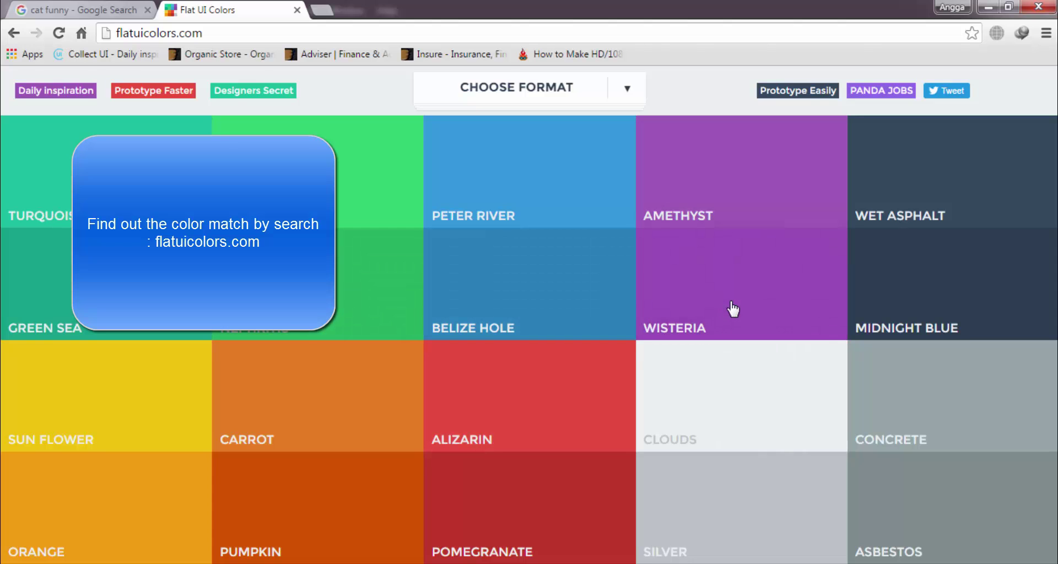
- Switch the code format to HEX - #1234EF and copy the Wisteria purple code
click(739, 281)
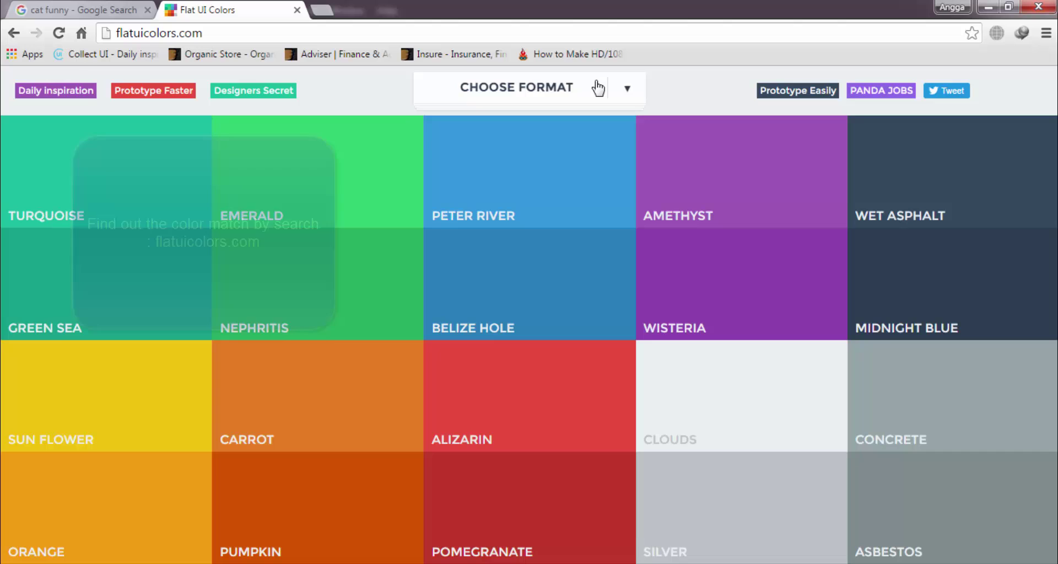
click(598, 88)
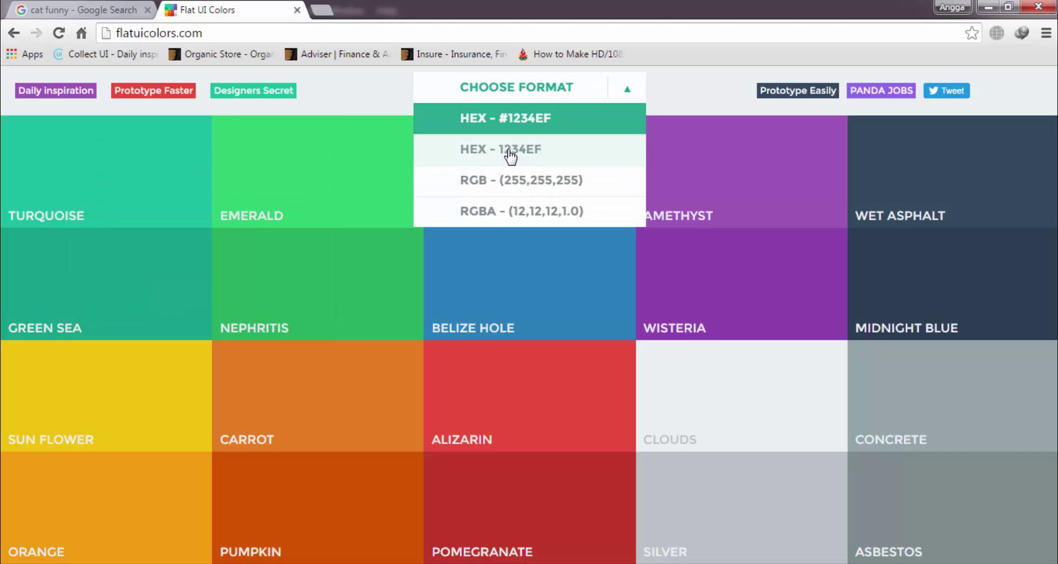
click(466, 122)
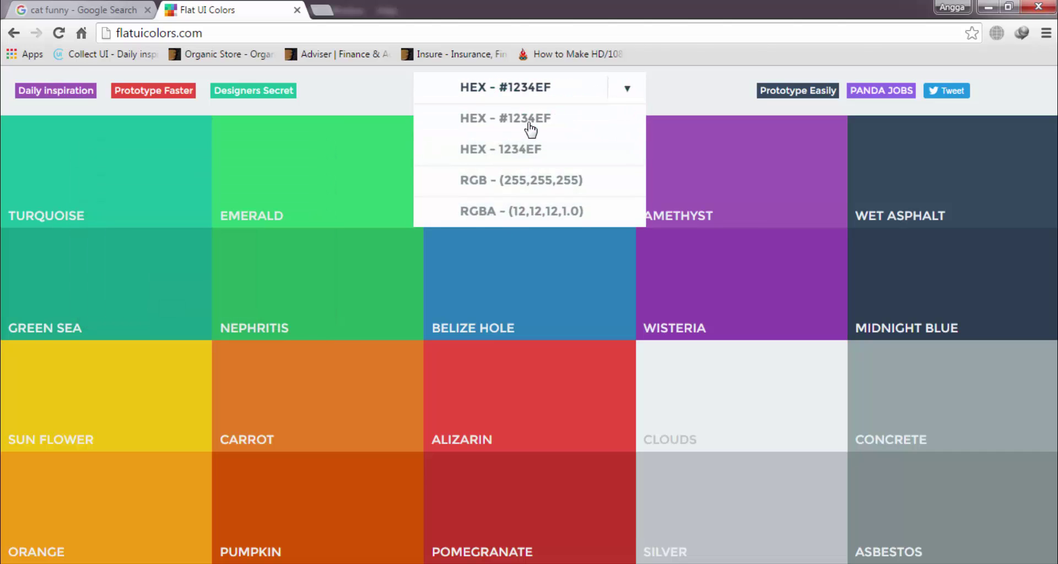
click(733, 282)
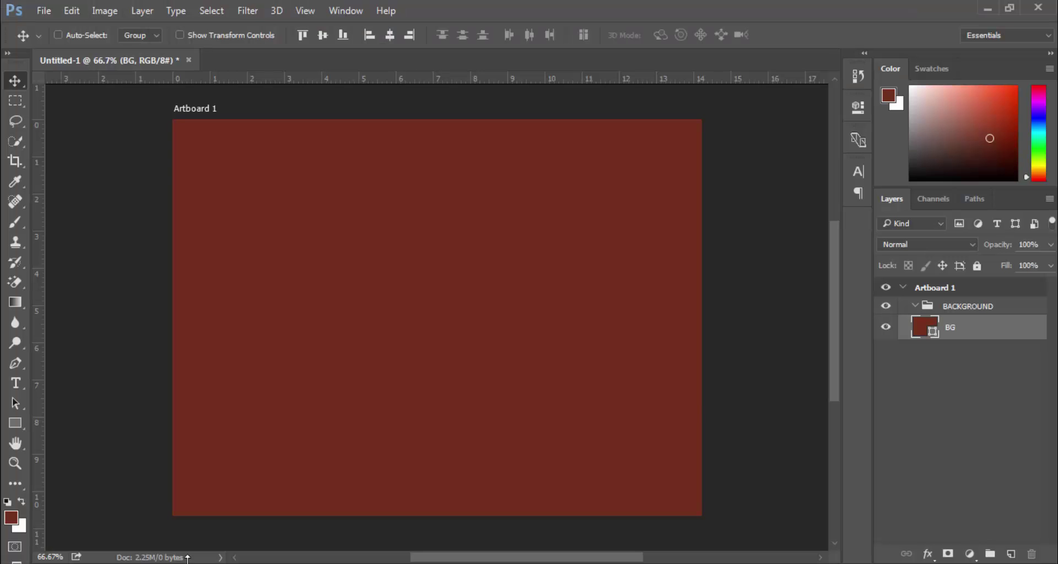
- Set the BG layer's fill colour to #8e44ad
double_click(922, 327)
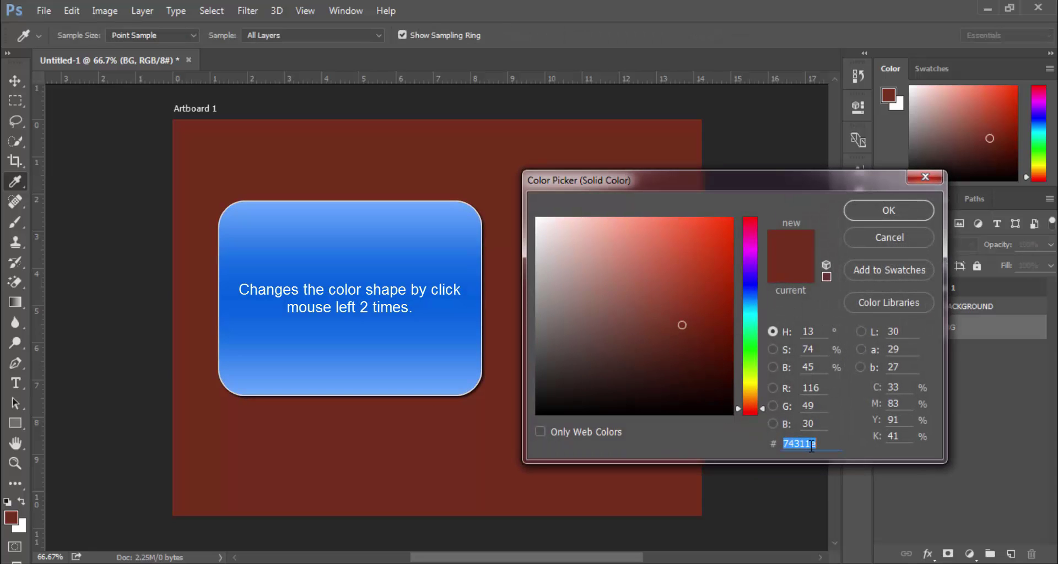
text(#8e44ad)
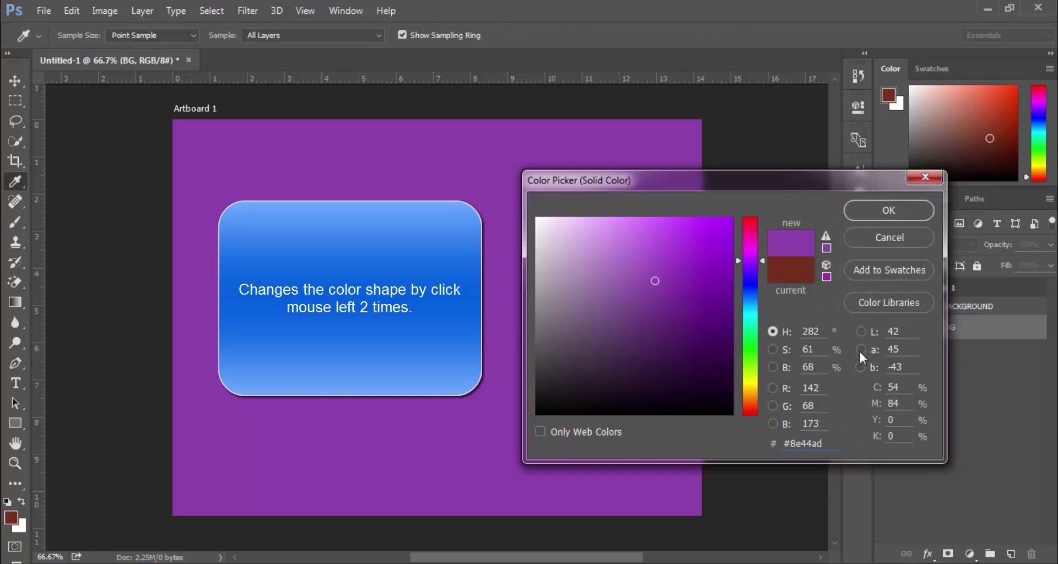
key(BackSpace)
click(904, 208)
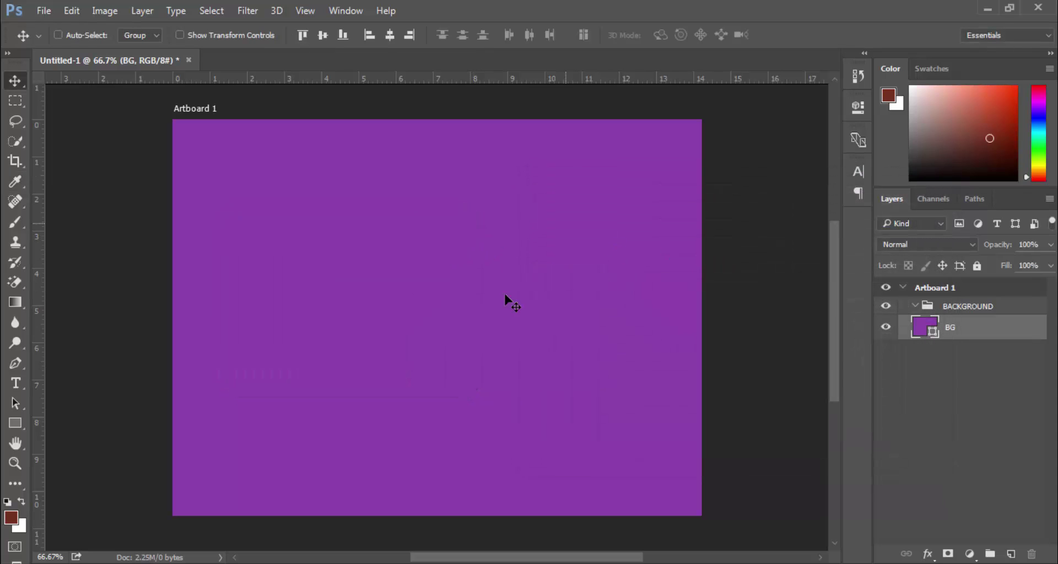
- Draw a 481 × 320 px purple rectangle in the left half of the artboard
click(15, 424)
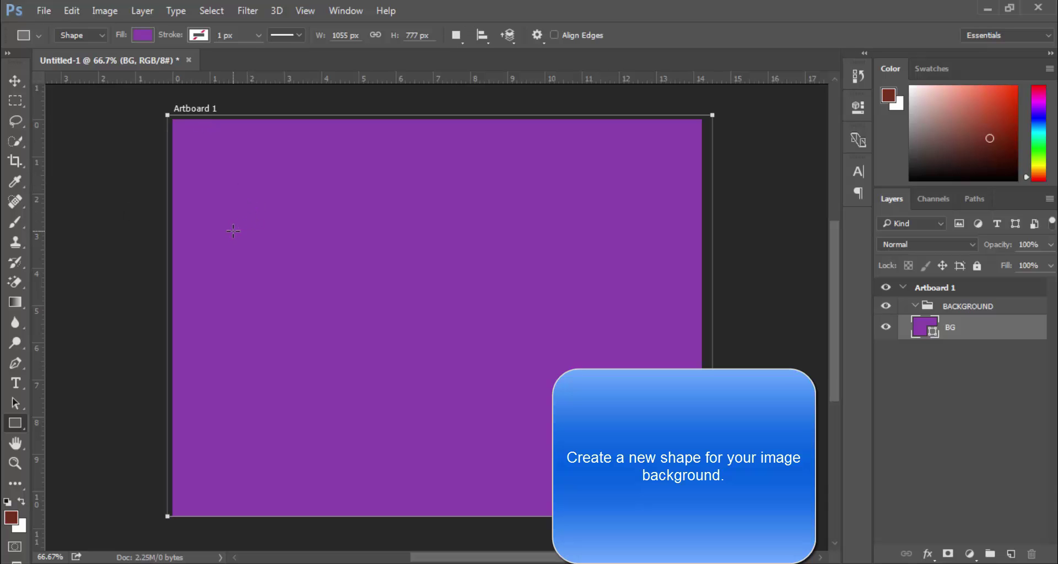
drag(233, 231, 481, 397)
click(638, 196)
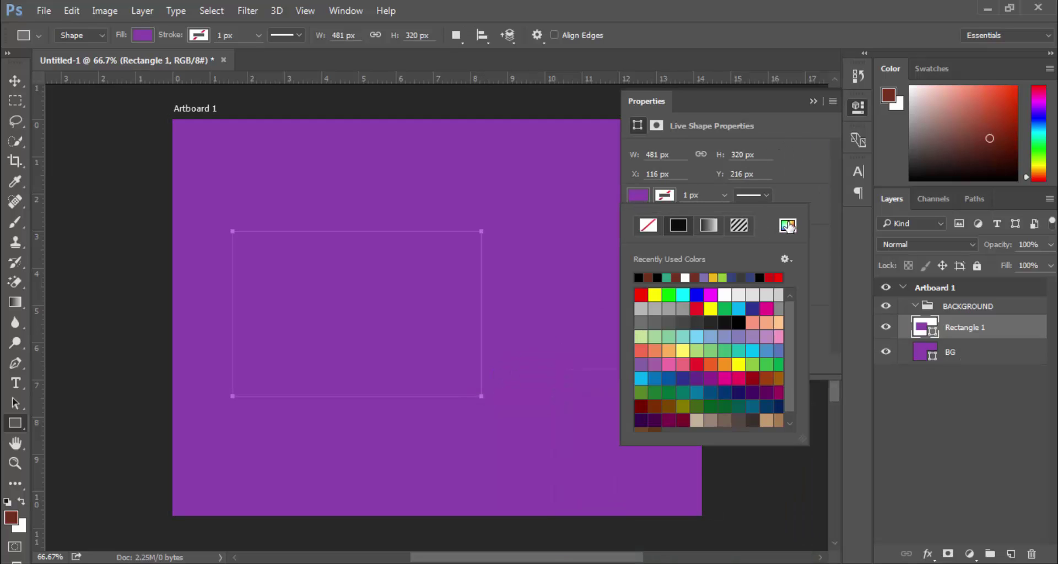
click(808, 98)
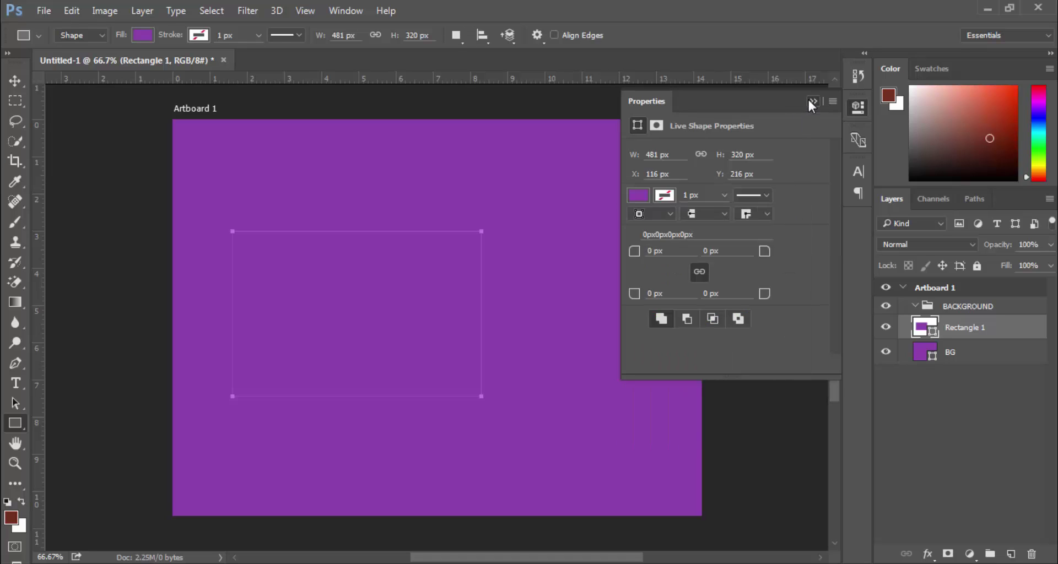
click(810, 99)
- Move Rectangle 1 out of the BACKGROUND group so it sits above it
double_click(949, 351)
text(BG)
double_click(961, 327)
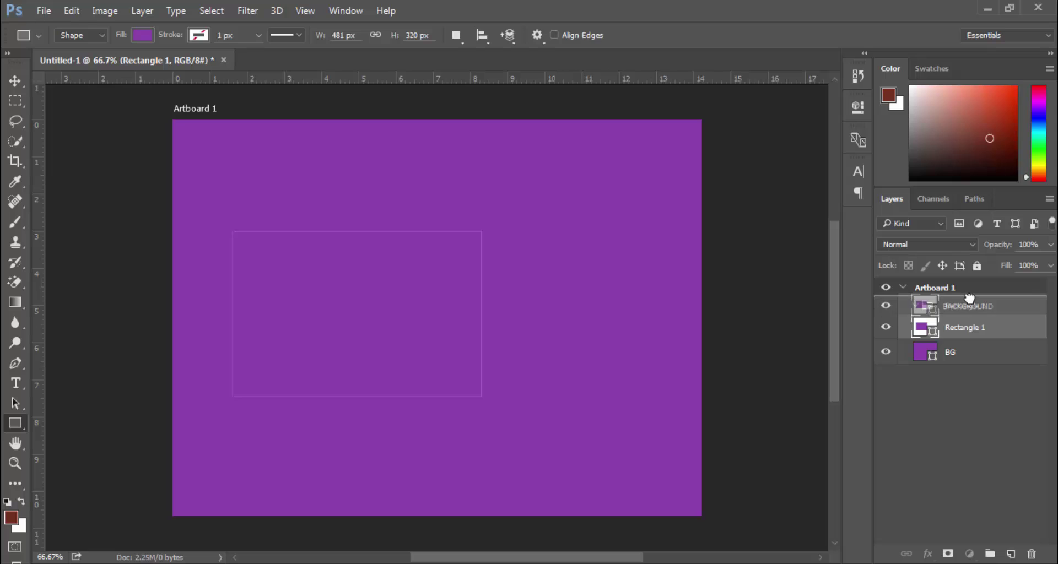
drag(982, 328, 964, 296)
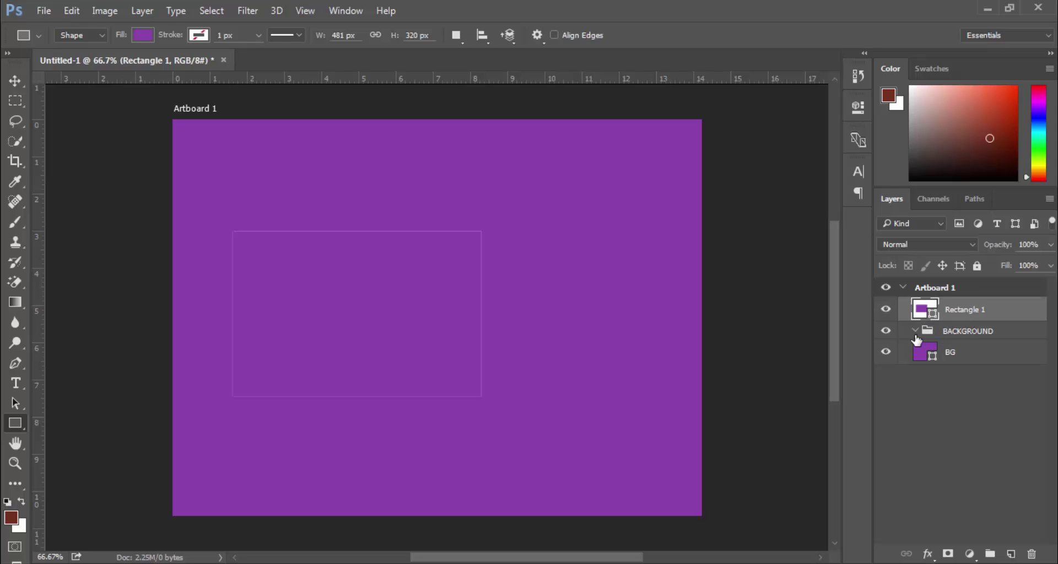
double_click(964, 351)
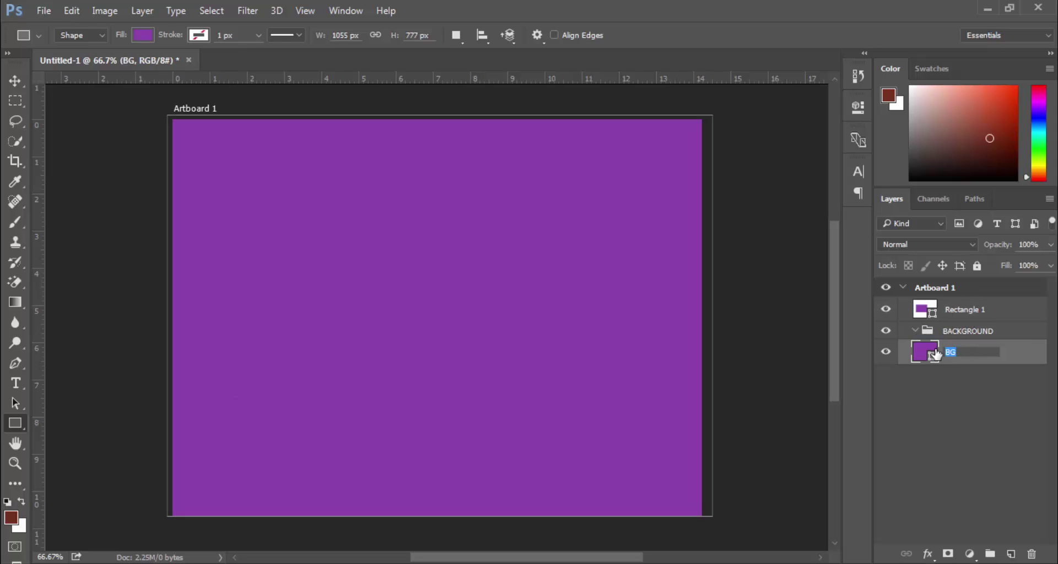
mouse_move(964, 353)
mouse_down()
mouse_move(963, 330)
mouse_move(920, 338)
mouse_up()
- Collapse the BACKGROUND group and give it a red colour label
click(916, 332)
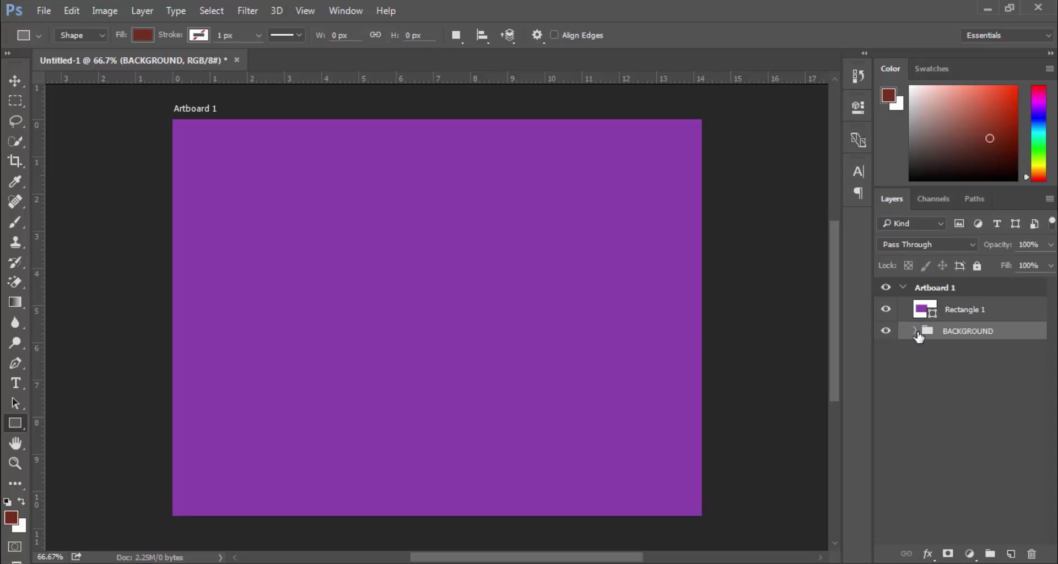
right_click(891, 340)
click(919, 400)
- Create a group named MASK PHOTO and move Rectangle 1 into it
click(959, 312)
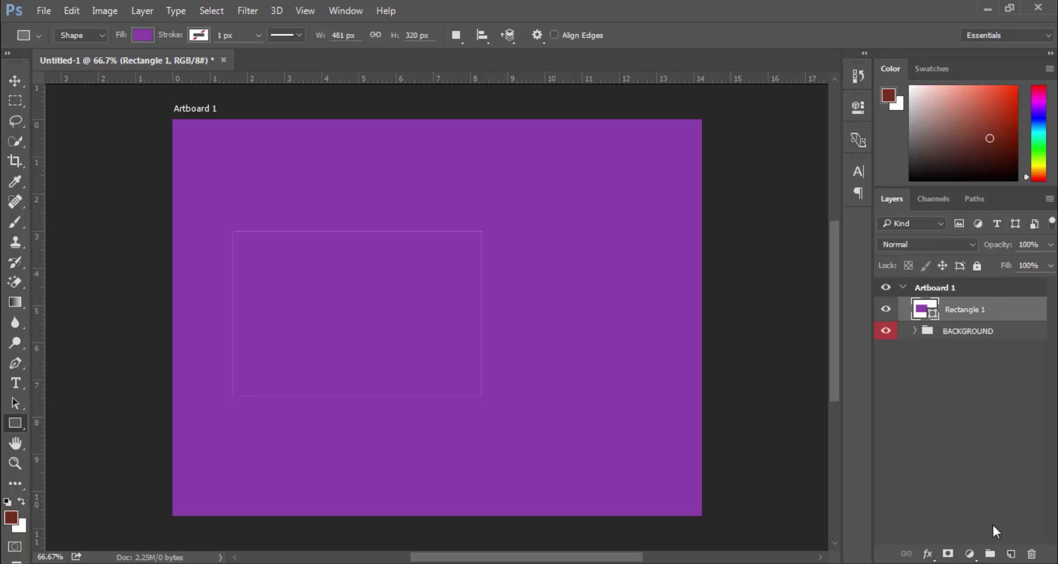
click(991, 554)
double_click(959, 306)
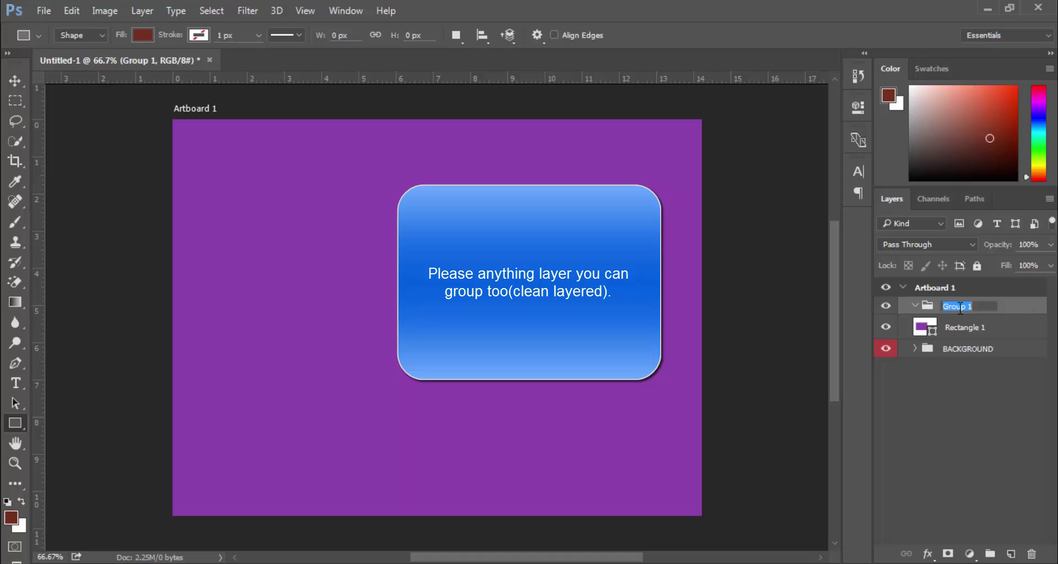
text(MASK PHOTO)
key(Return)
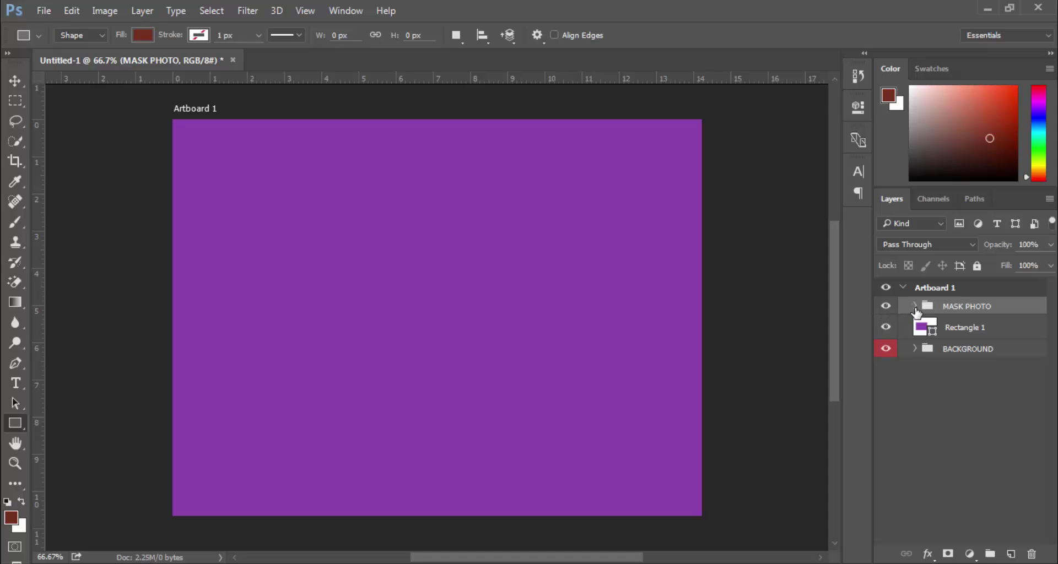
click(960, 329)
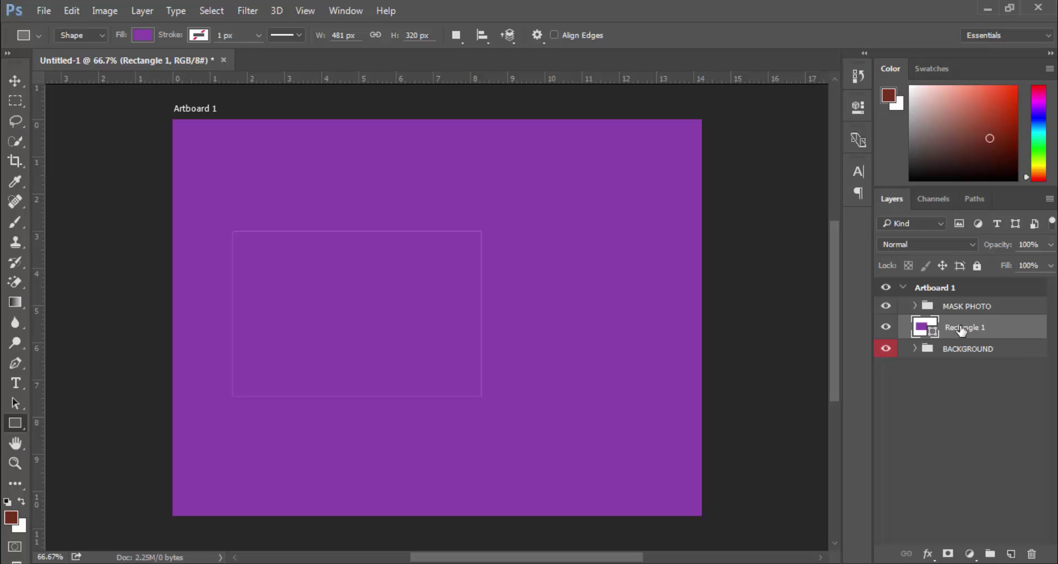
drag(961, 329, 956, 307)
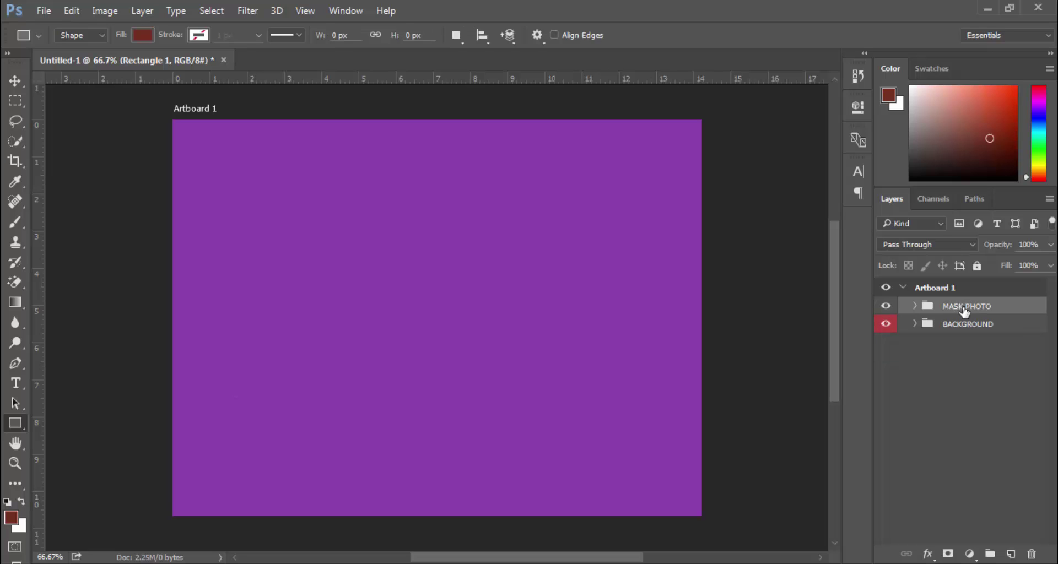
- Give the MASK PHOTO group a blue colour label
right_click(889, 304)
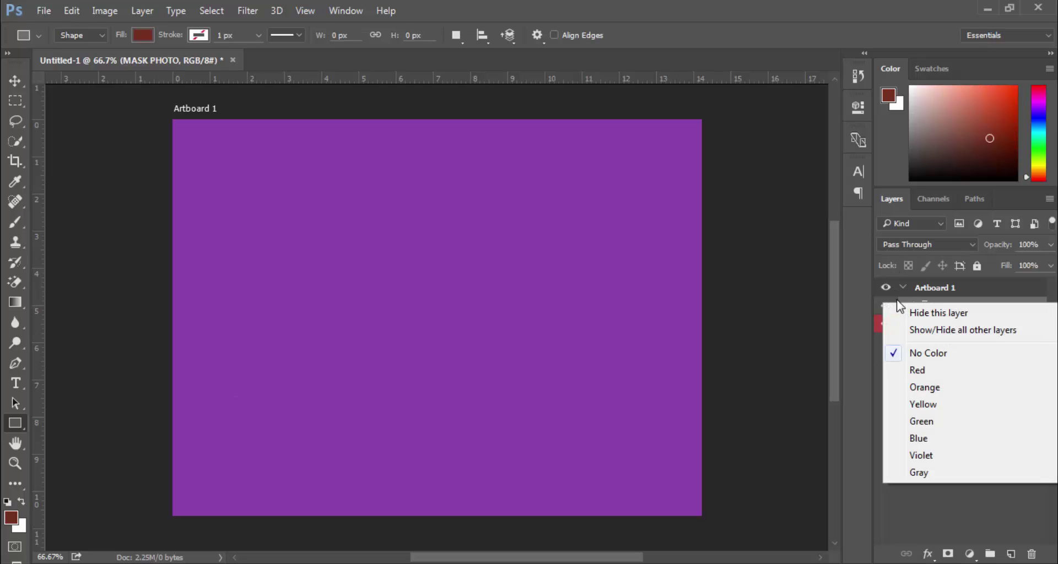
click(923, 388)
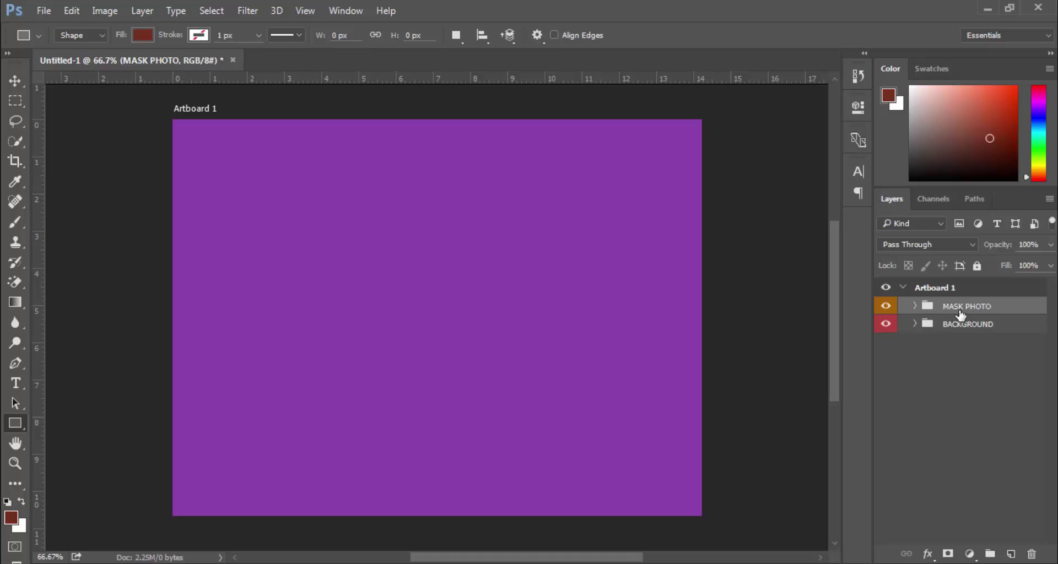
right_click(889, 307)
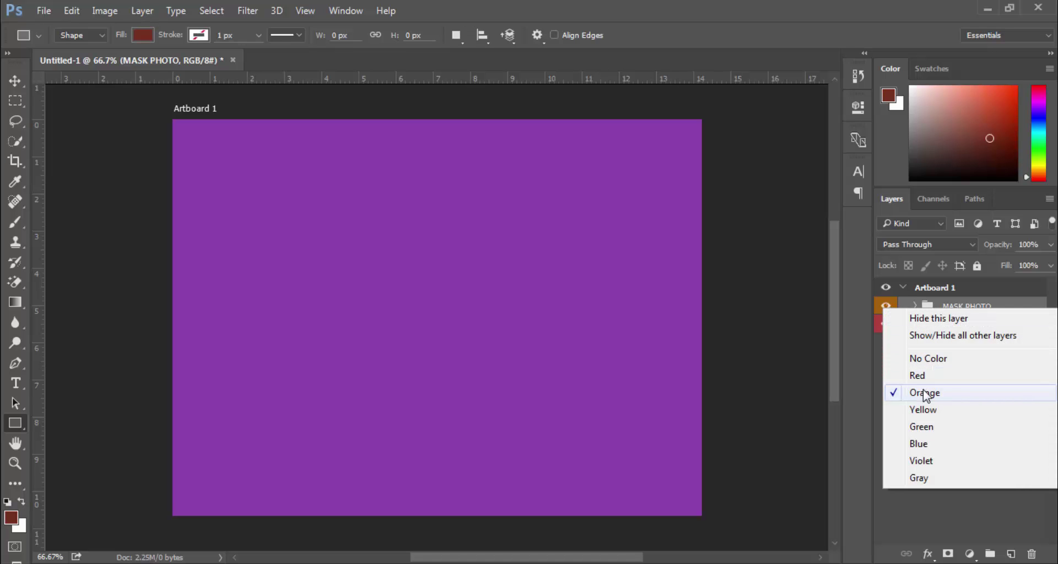
click(926, 393)
right_click(889, 308)
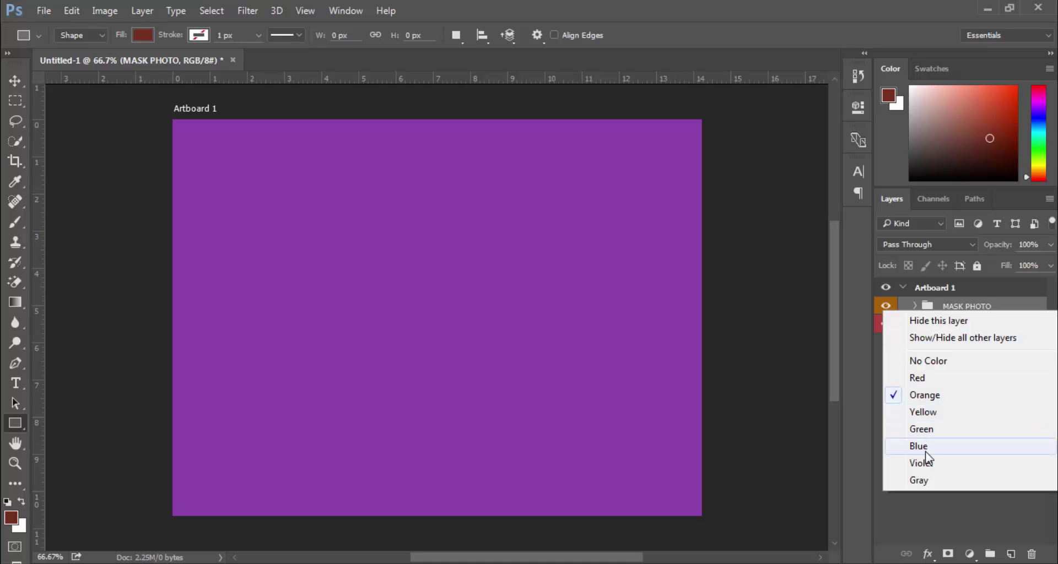
click(924, 447)
- Rename the Rectangle 1 layer inside MASK PHOTO to MASK
click(915, 307)
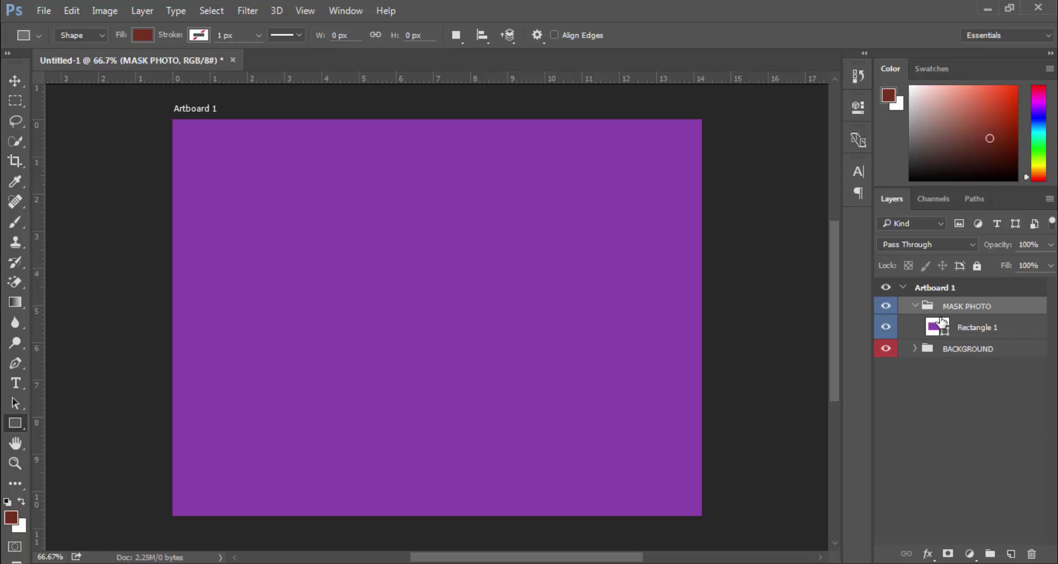
click(976, 327)
double_click(975, 327)
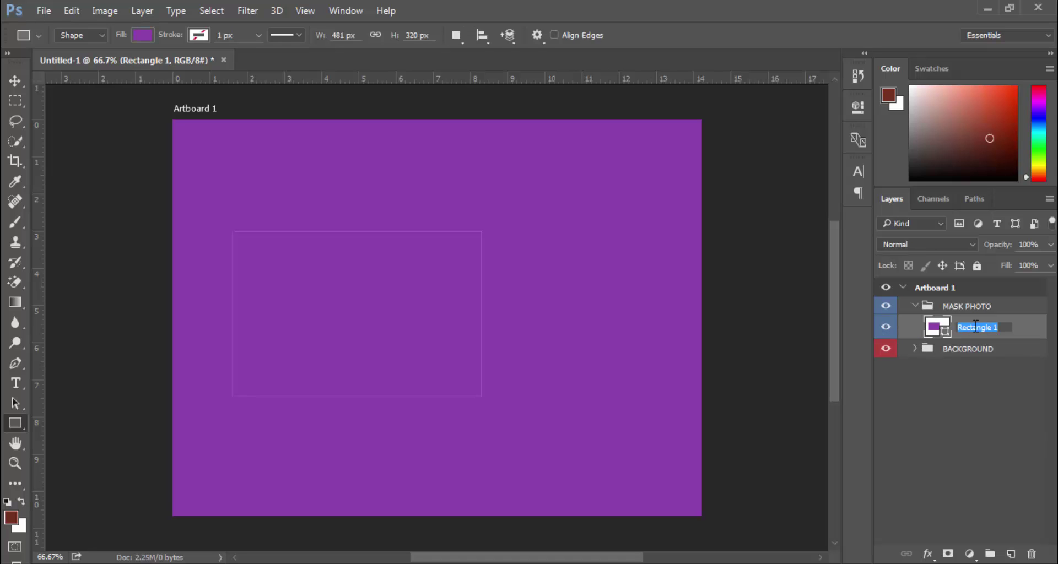
text(MASK)
key(Return)
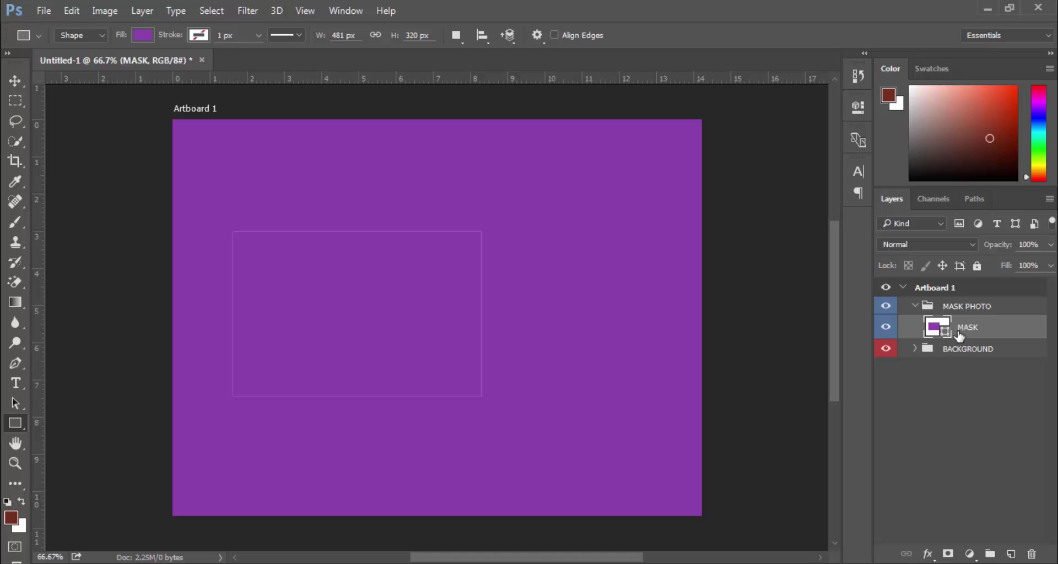
- Bring up the File > Open dialog and cancel it without opening anything
click(44, 11)
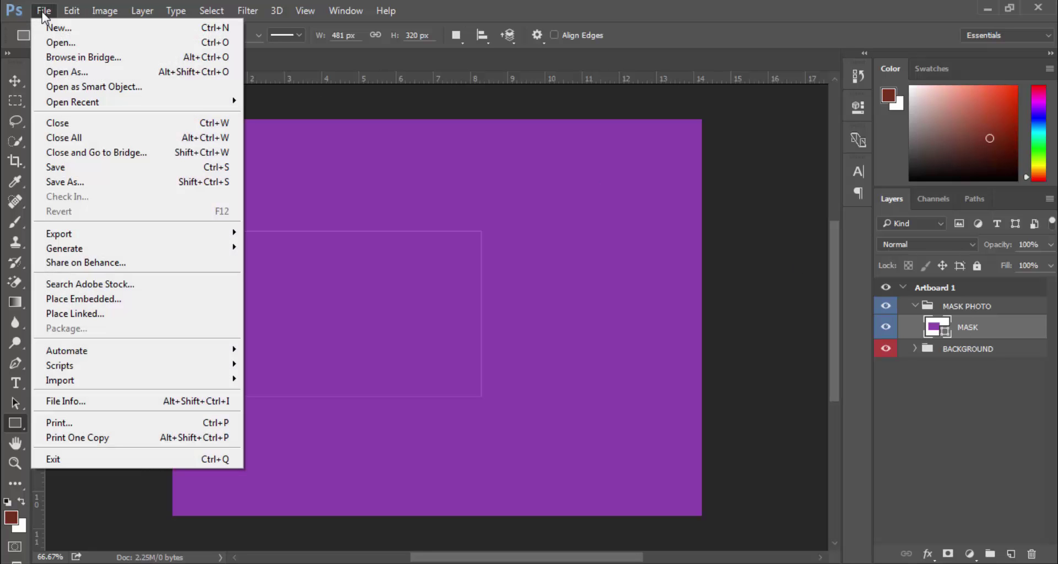
click(58, 45)
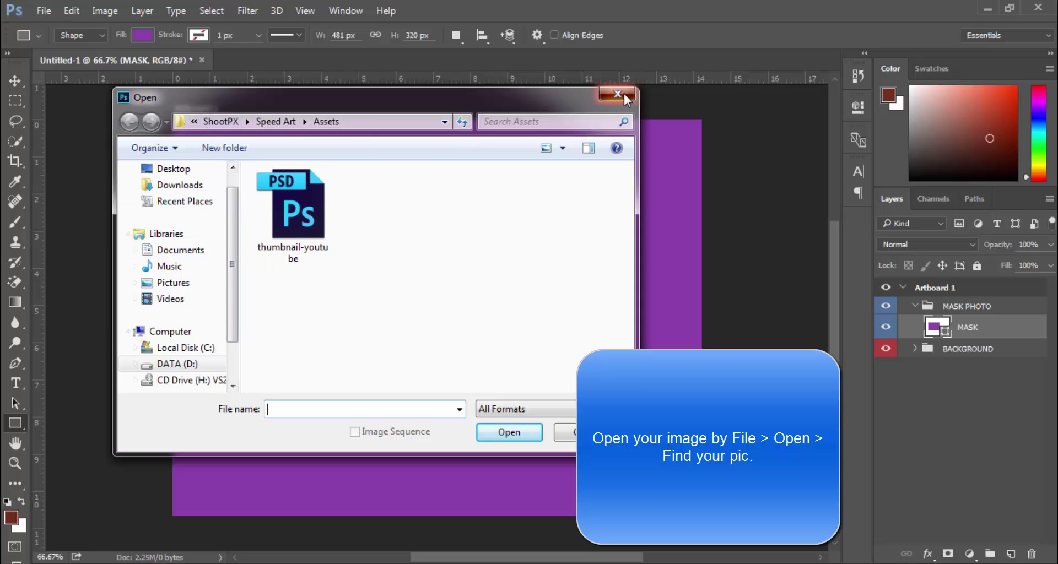
click(619, 94)
- Copy the grey cat 'funny cats 0048' image from Google Images to the clipboard
click(14, 81)
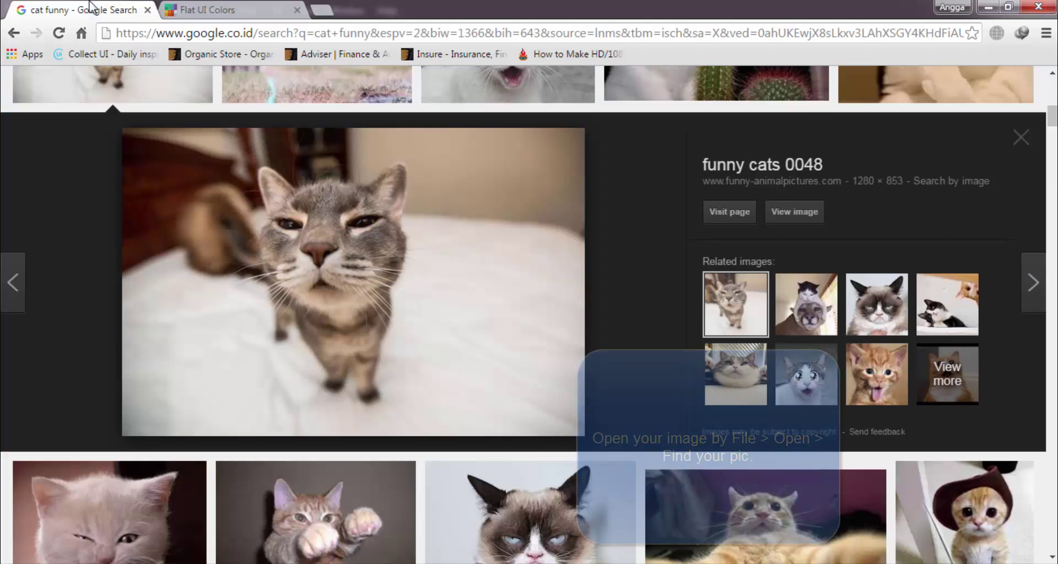
right_click(355, 254)
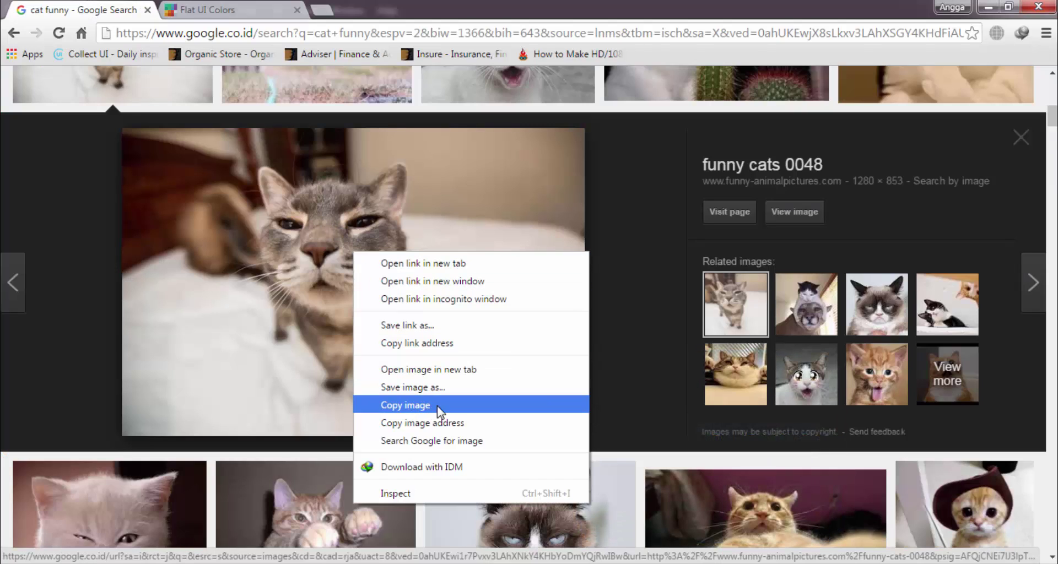
click(410, 406)
- Paste the cat photo into the artboard and clip it to the MASK shape
key(alt+Tab)
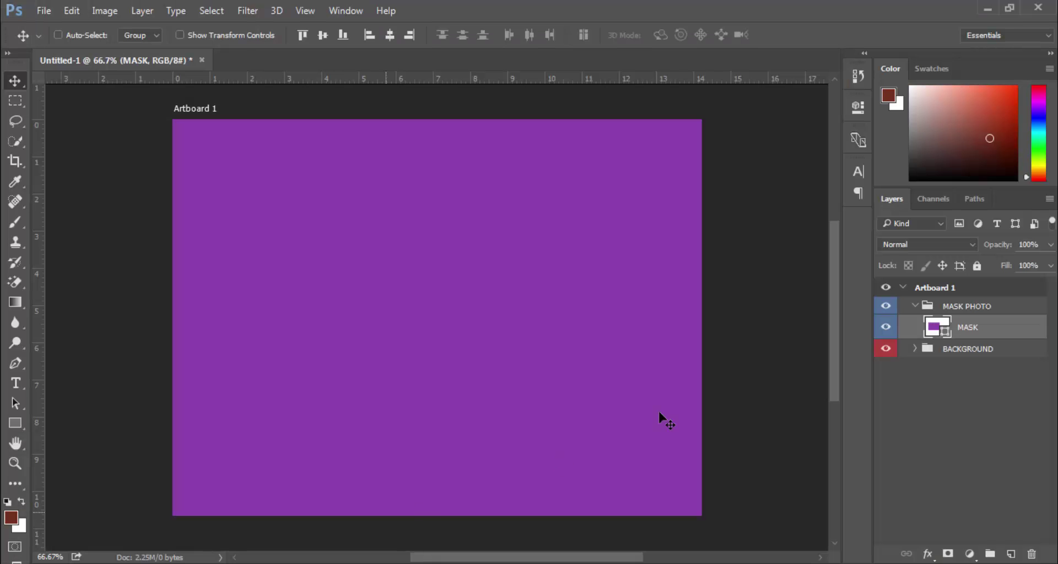
key(ctrl+v)
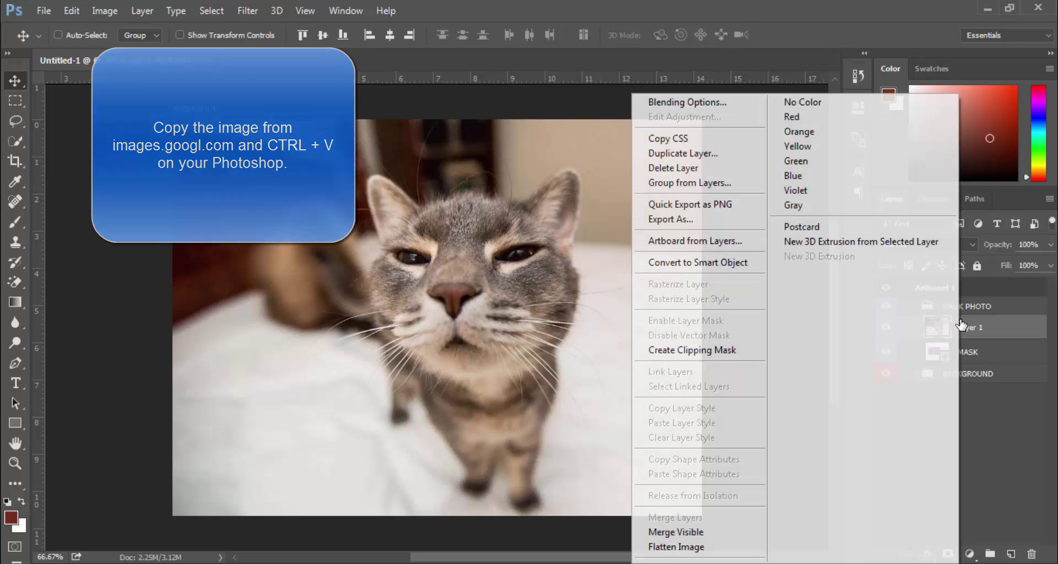
right_click(960, 324)
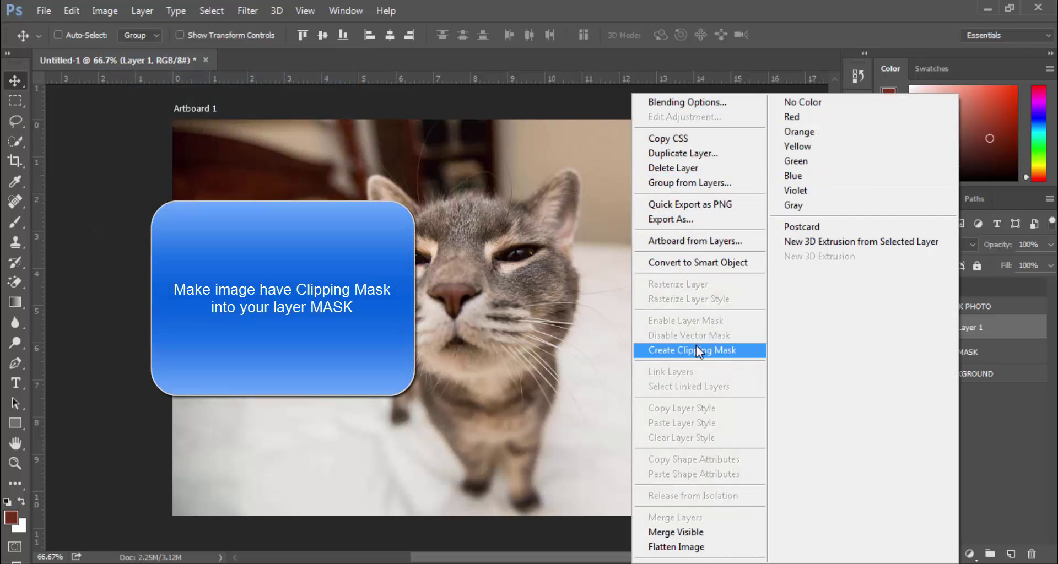
click(719, 349)
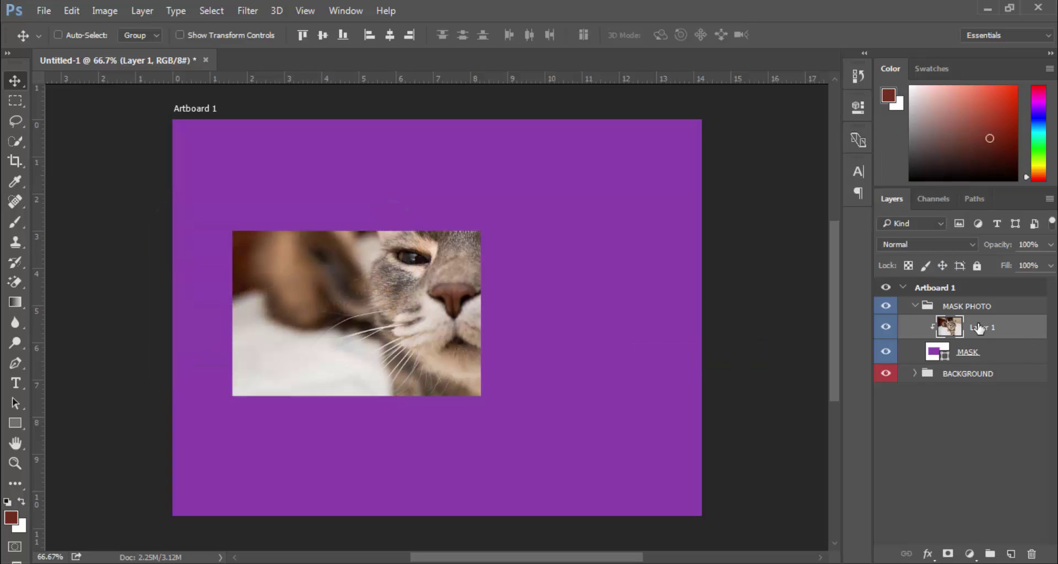
- Scale the cat photo to about 49.5% and position its face within the mask frame
click(214, 35)
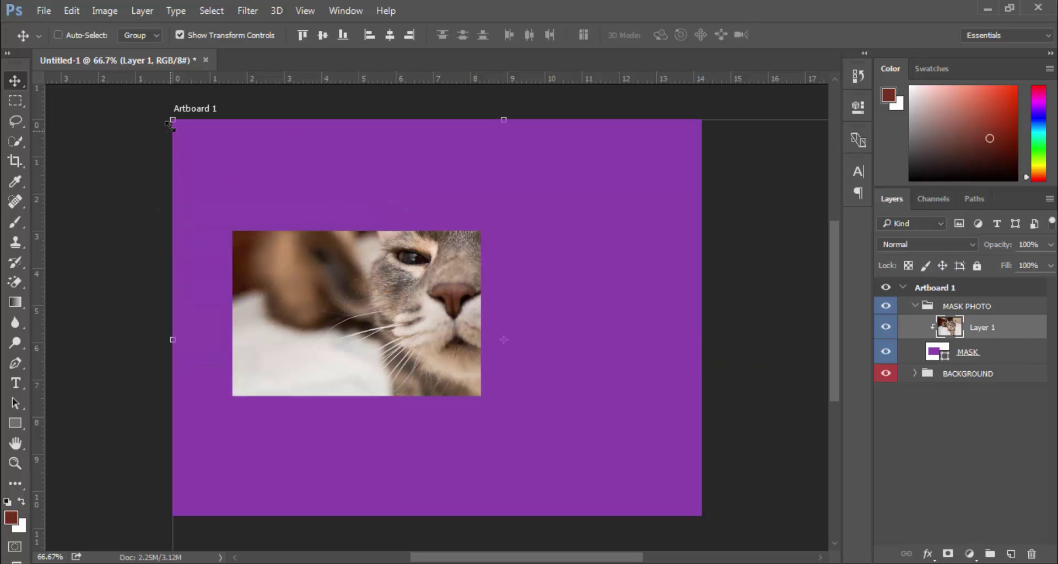
drag(199, 144, 356, 261)
mouse_move(677, 449)
mouse_down()
mouse_move(698, 464)
mouse_move(322, 267)
mouse_up()
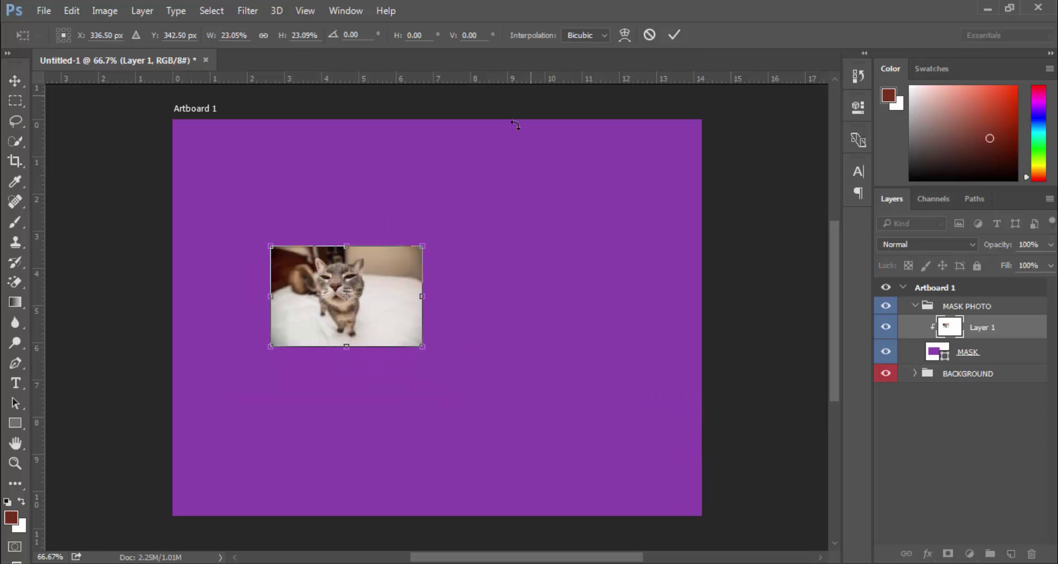
drag(418, 342, 595, 466)
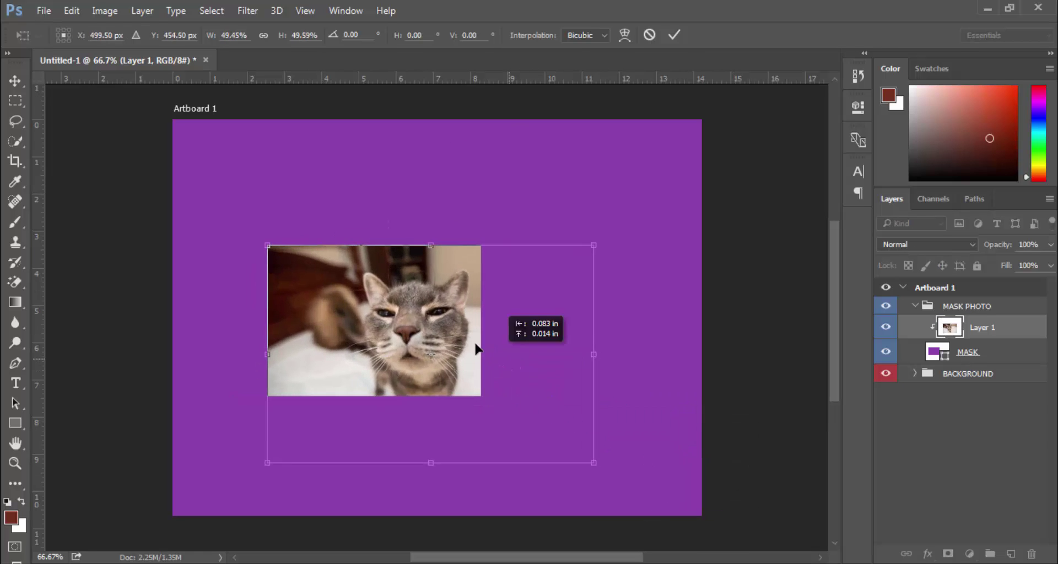
drag(504, 360, 432, 329)
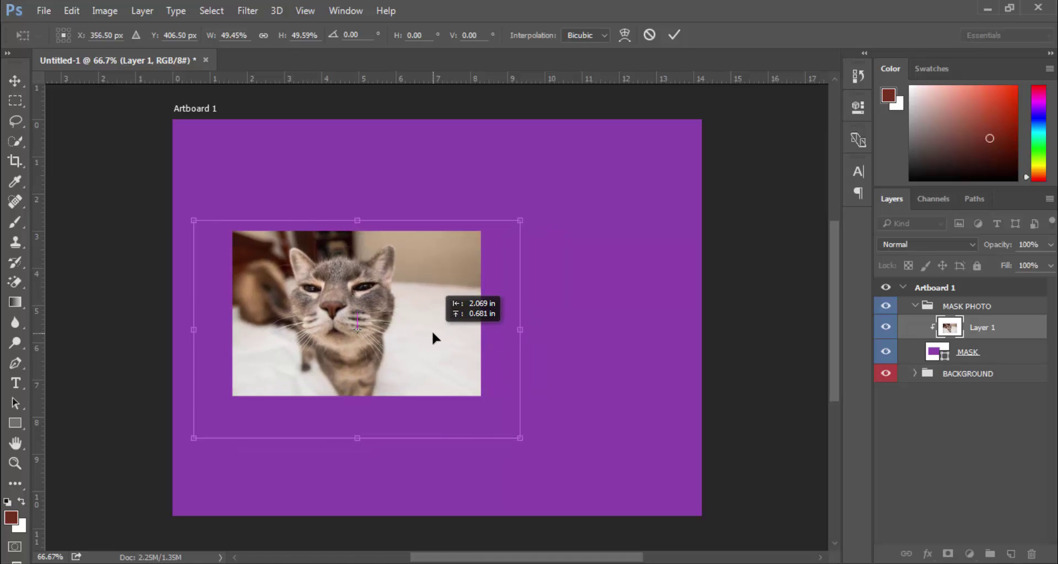
key(Return)
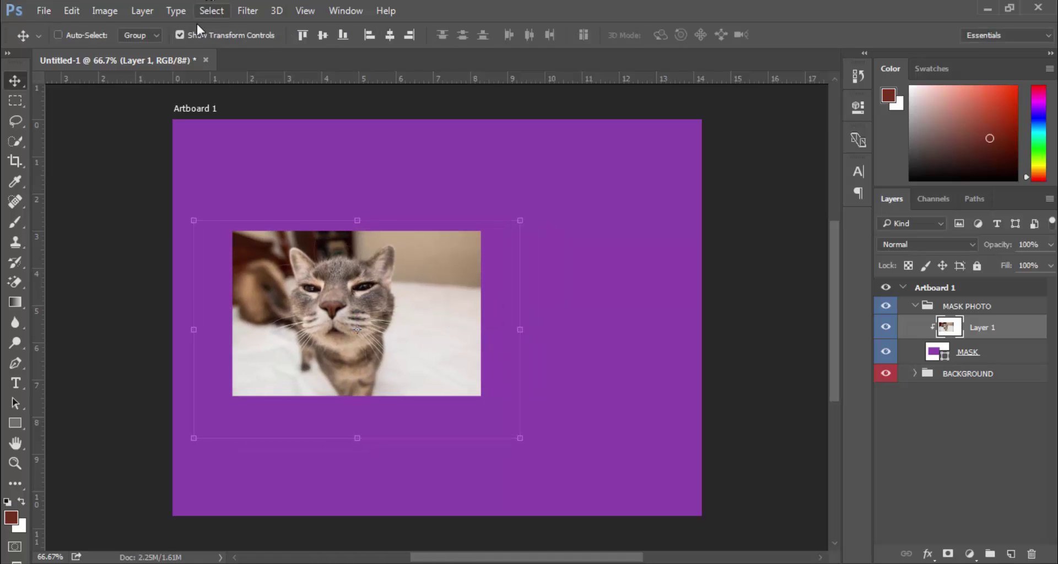
click(195, 35)
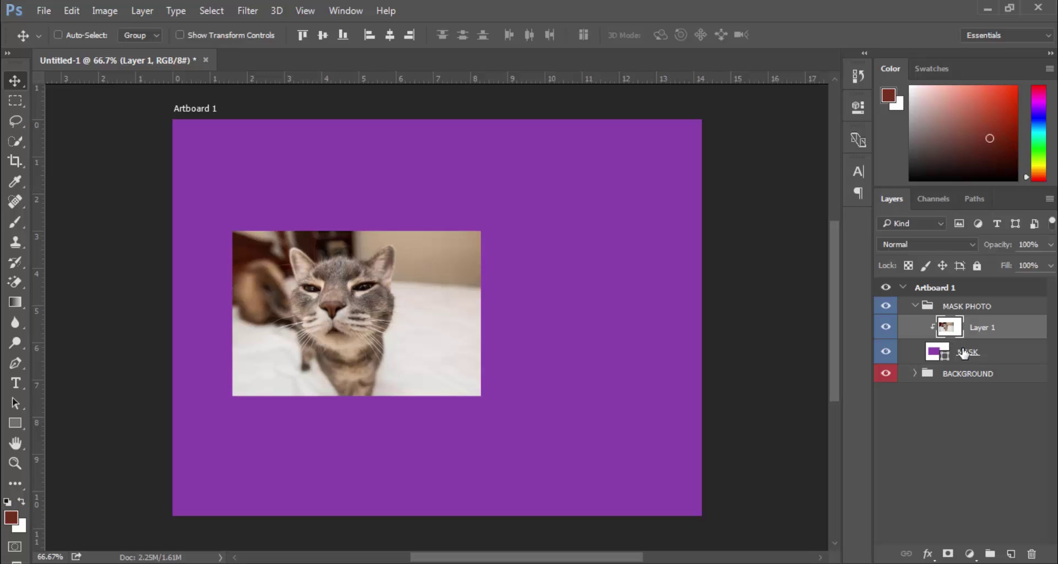
- Add a 3f3f3f drop shadow to MASK with 30% spread and 30 px size
click(965, 353)
click(930, 554)
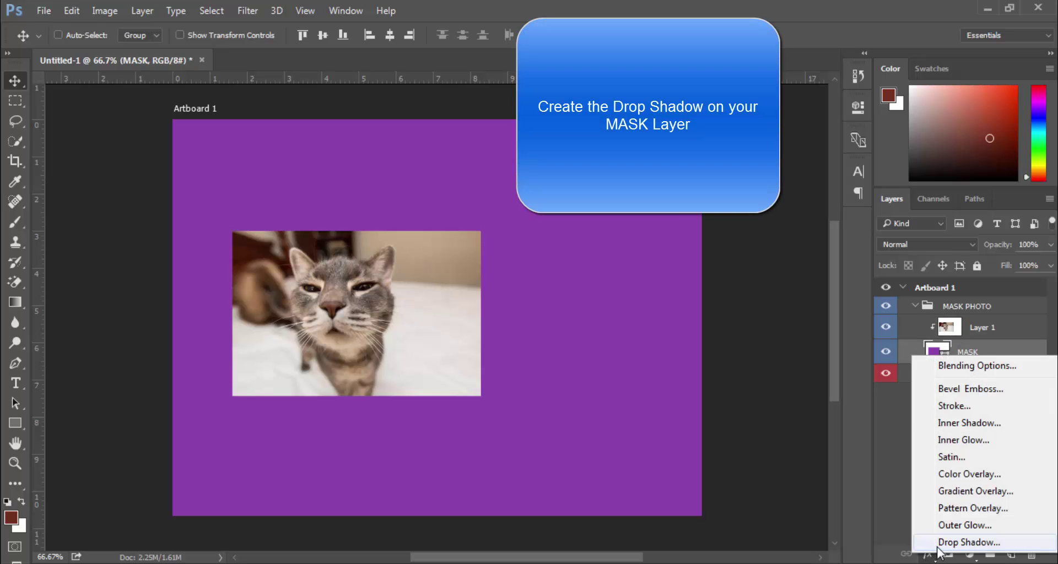
click(926, 540)
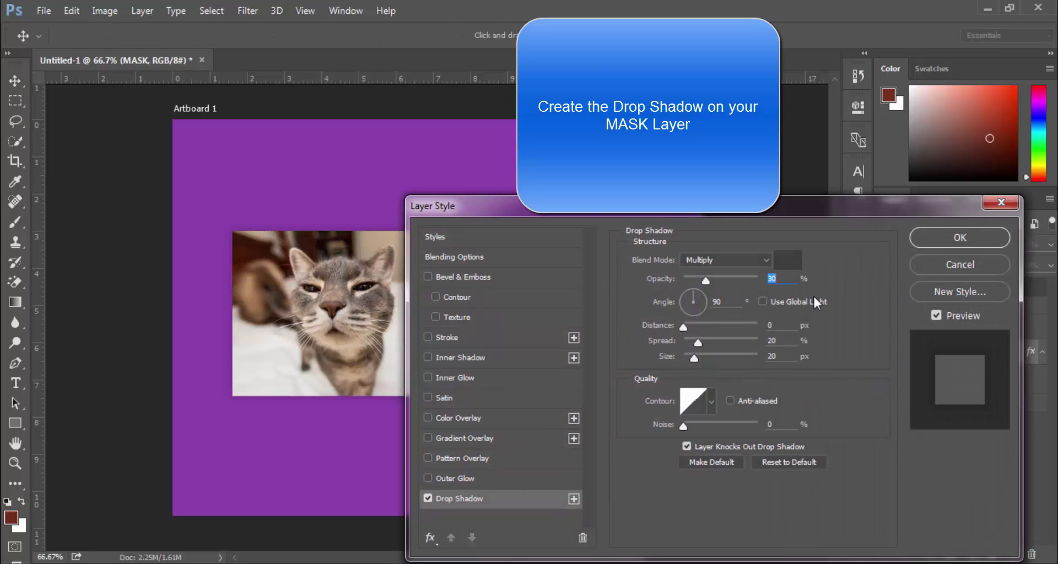
click(783, 341)
text(30)
key(Tab)
text(30)
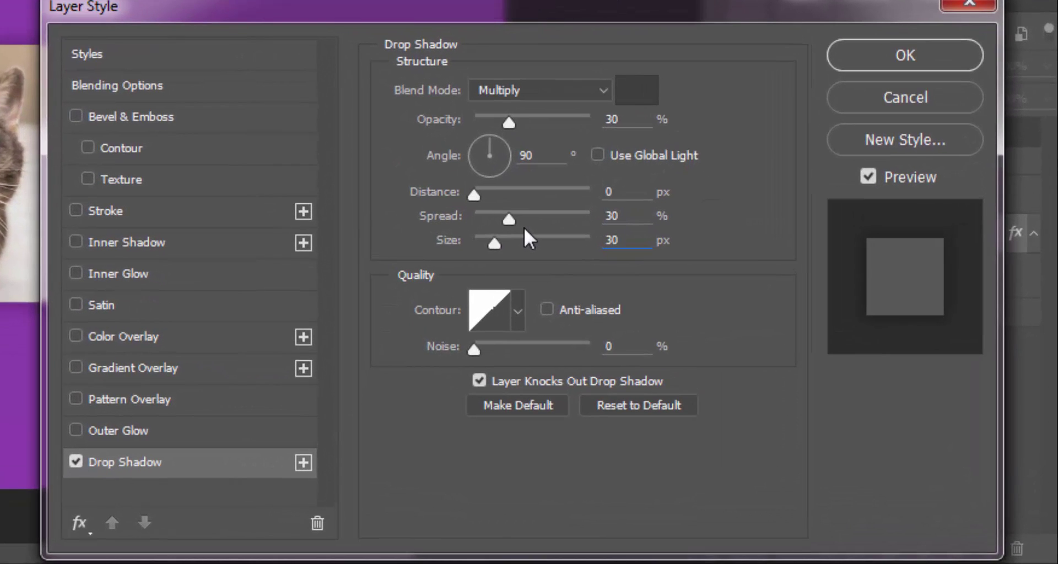
click(635, 90)
click(681, 378)
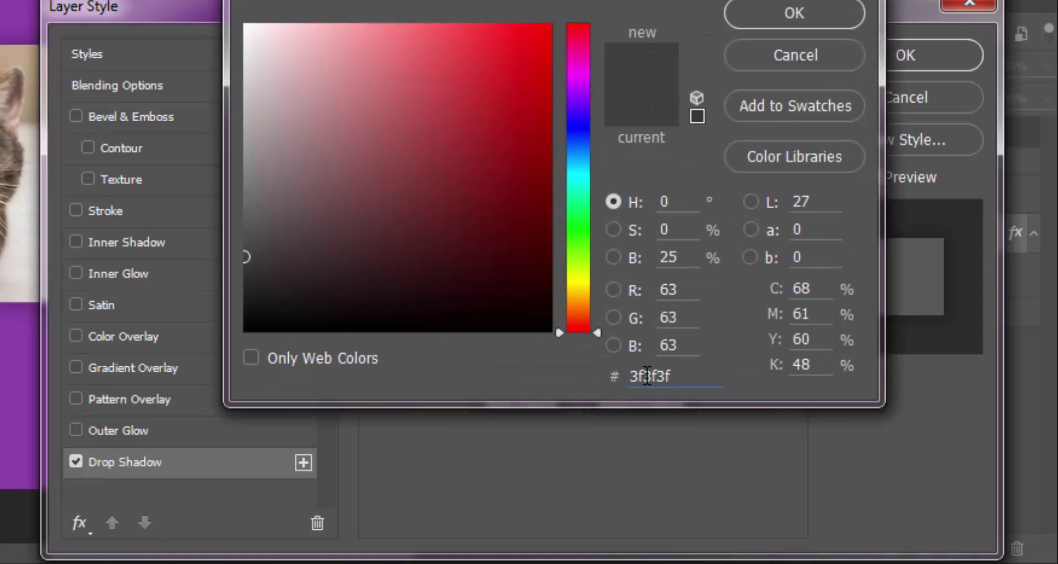
click(823, 12)
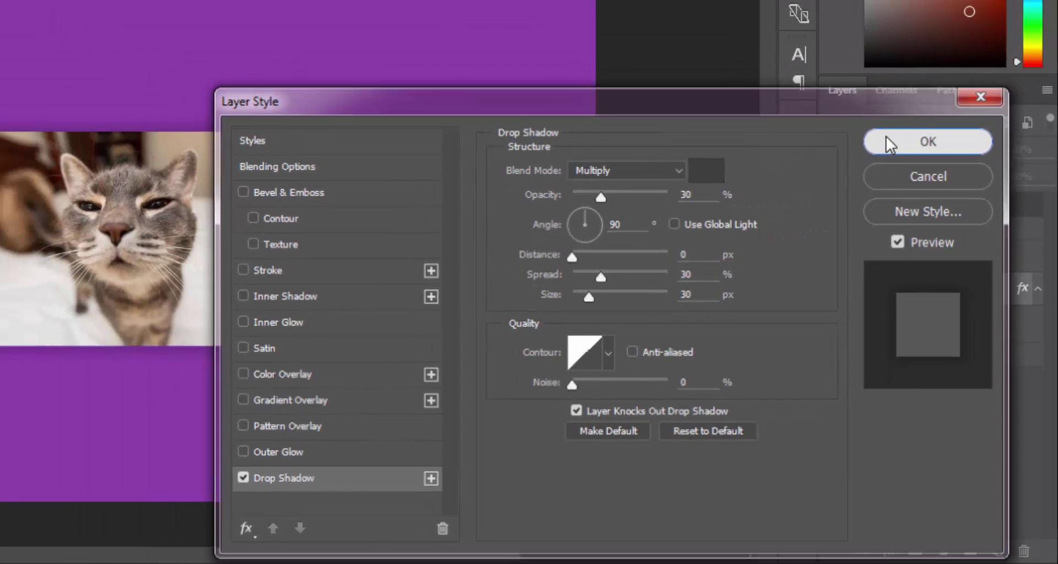
click(860, 56)
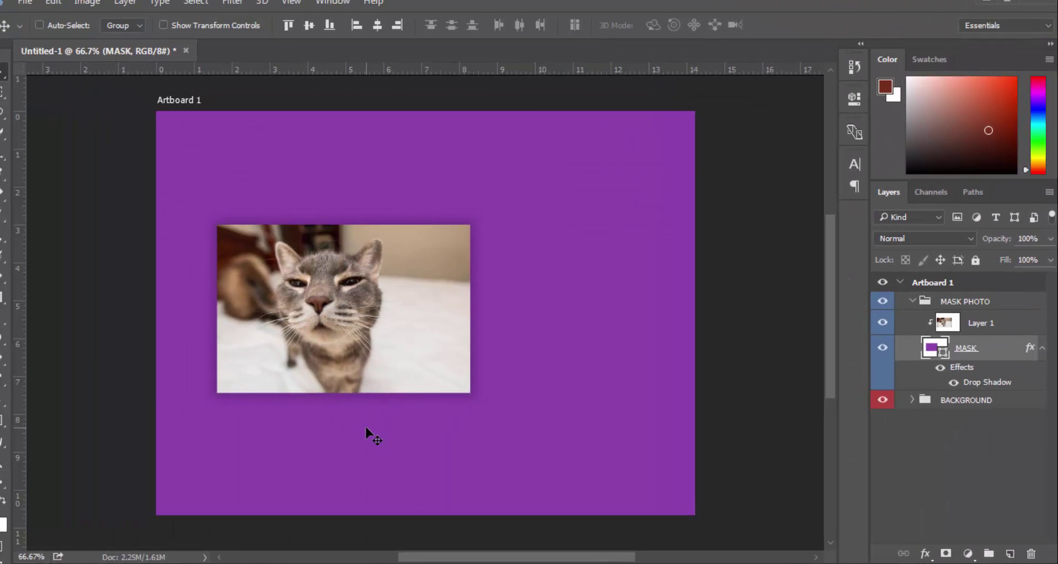
- Zoom to 100% and nudge the cat photo slightly downward
key(ctrl+plus)
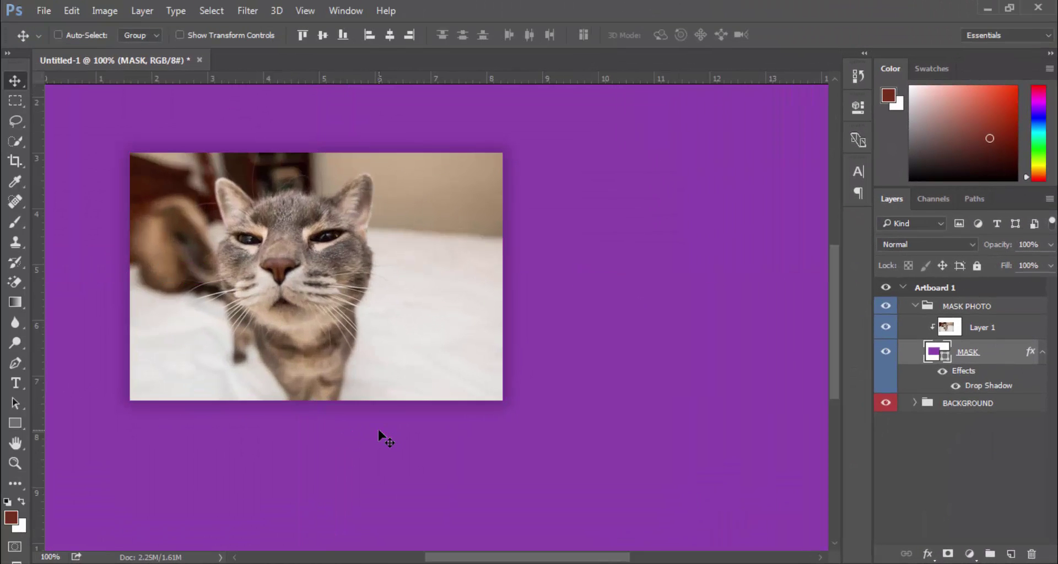
key(shift+Down)
key(shift+Down)
key(shift+Down)
key(shift+Up)
key(shift+Up)
key(shift+Up)
key(shift+Up)
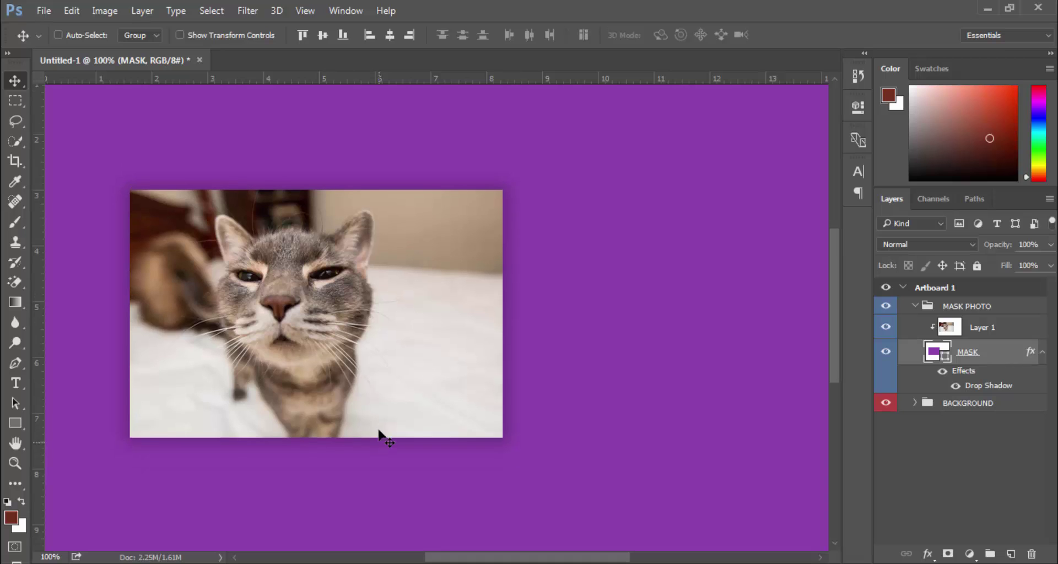
key(shift+Down)
key(shift+Down)
- Duplicate the MASK layer and move the original MASK above the cat photo
right_click(971, 353)
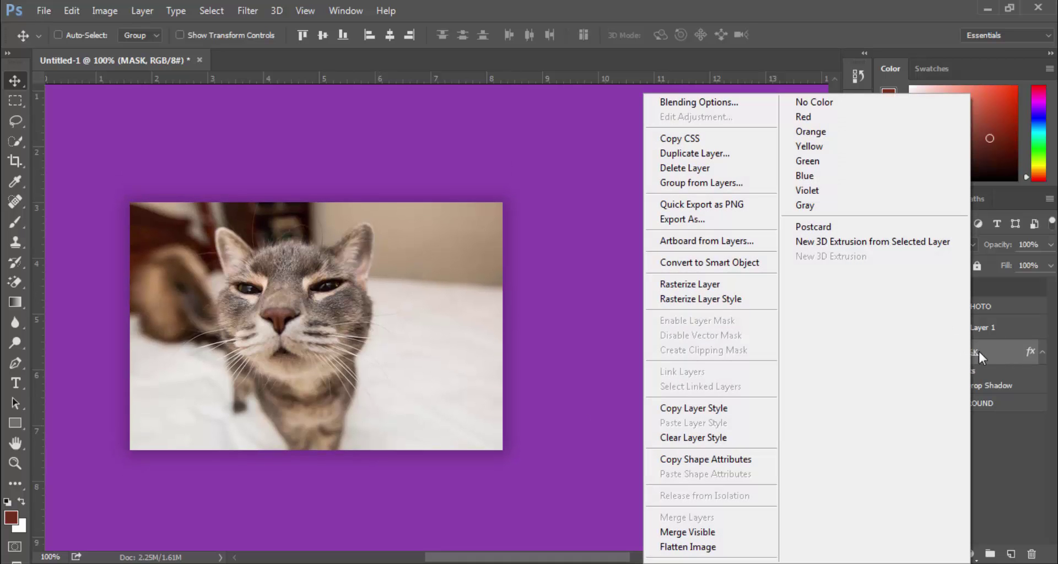
click(716, 155)
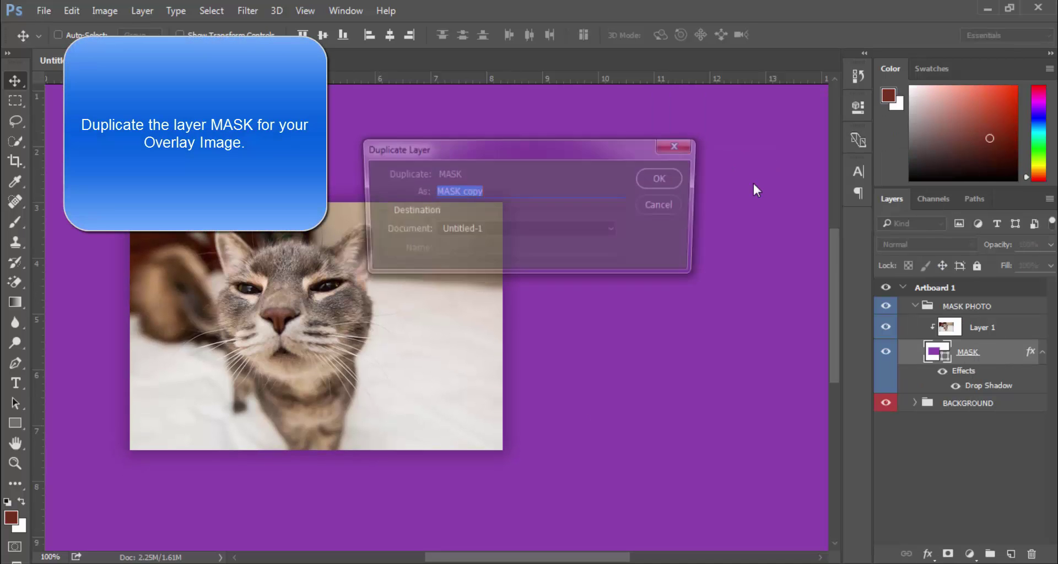
click(667, 181)
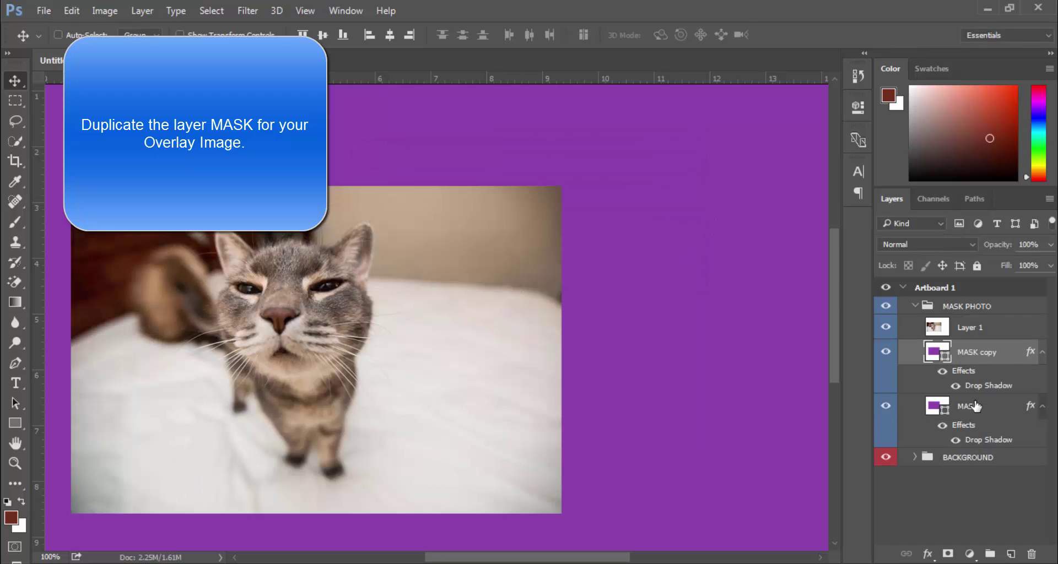
click(965, 408)
drag(965, 408, 970, 323)
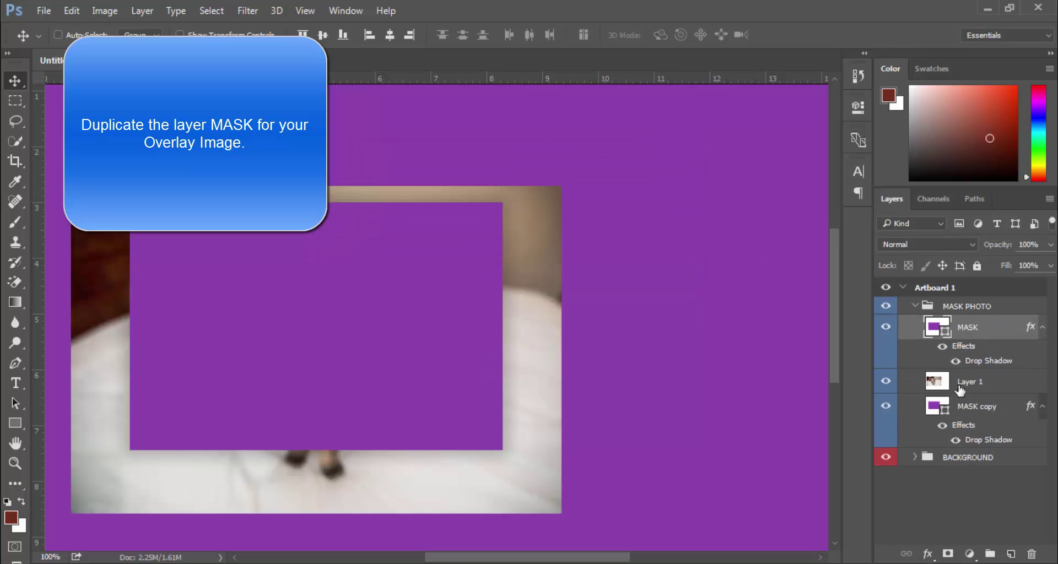
- Clip the photo to the MASK copy and set the top MASK to 50% opacity
right_click(977, 382)
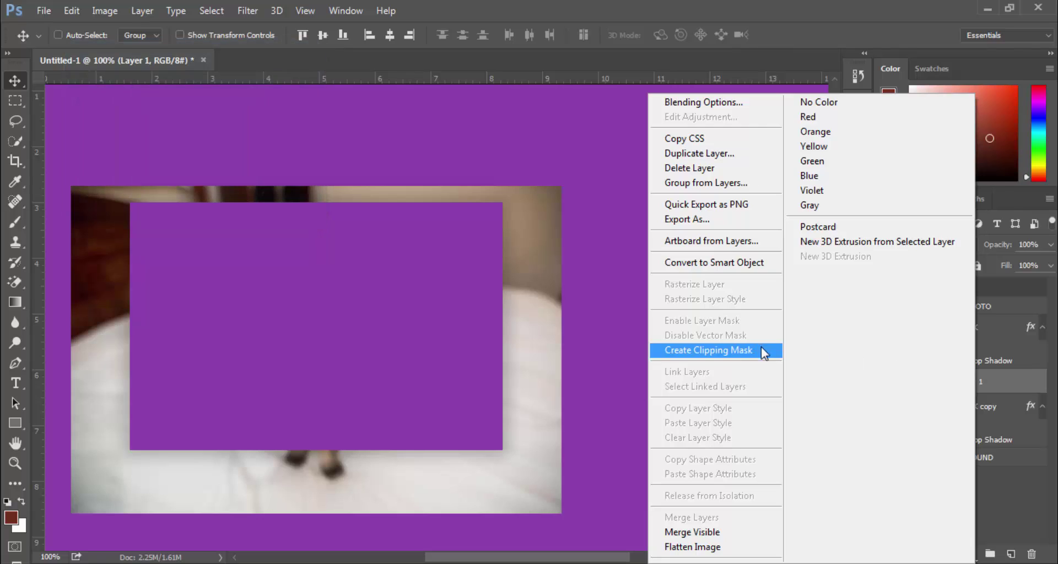
click(760, 350)
click(979, 328)
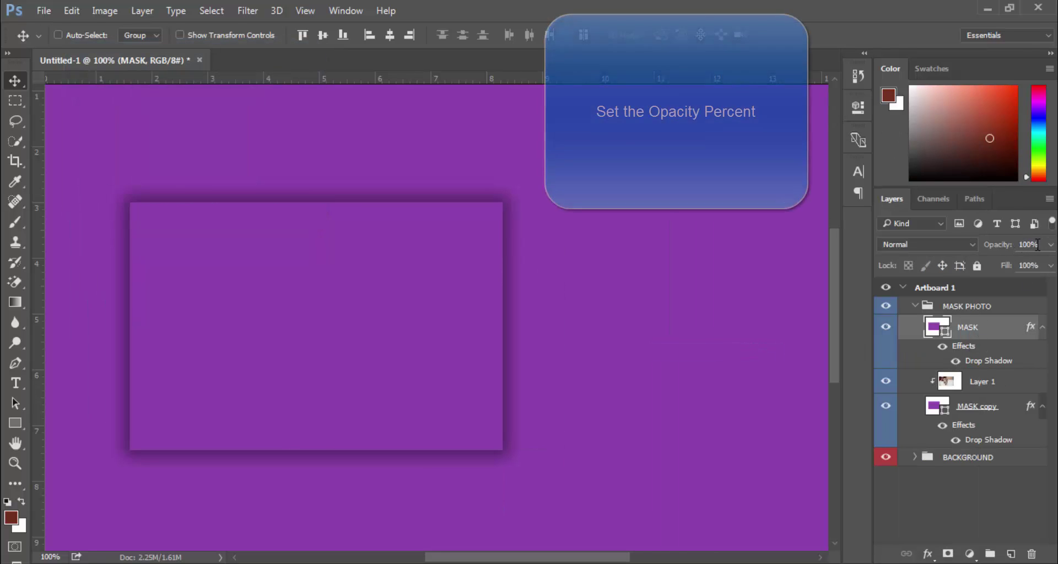
click(1039, 245)
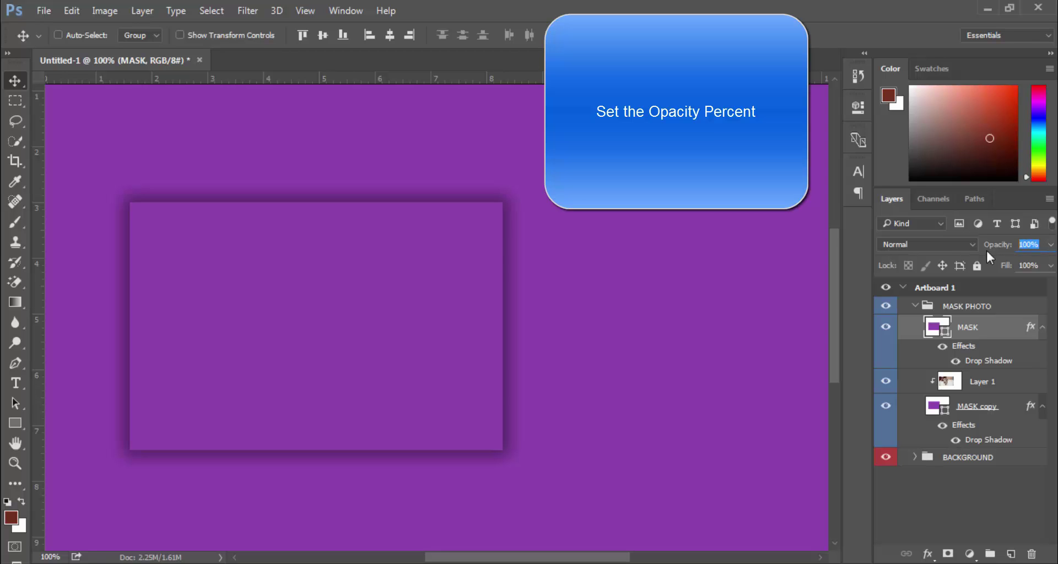
text(50)
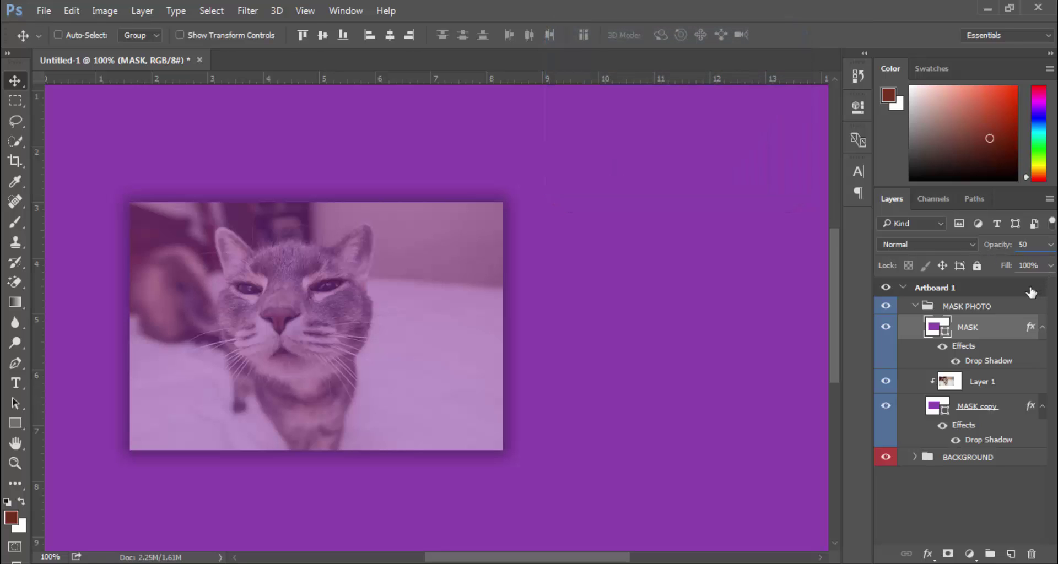
- Change the BG fill colour to white #ffffff
click(970, 409)
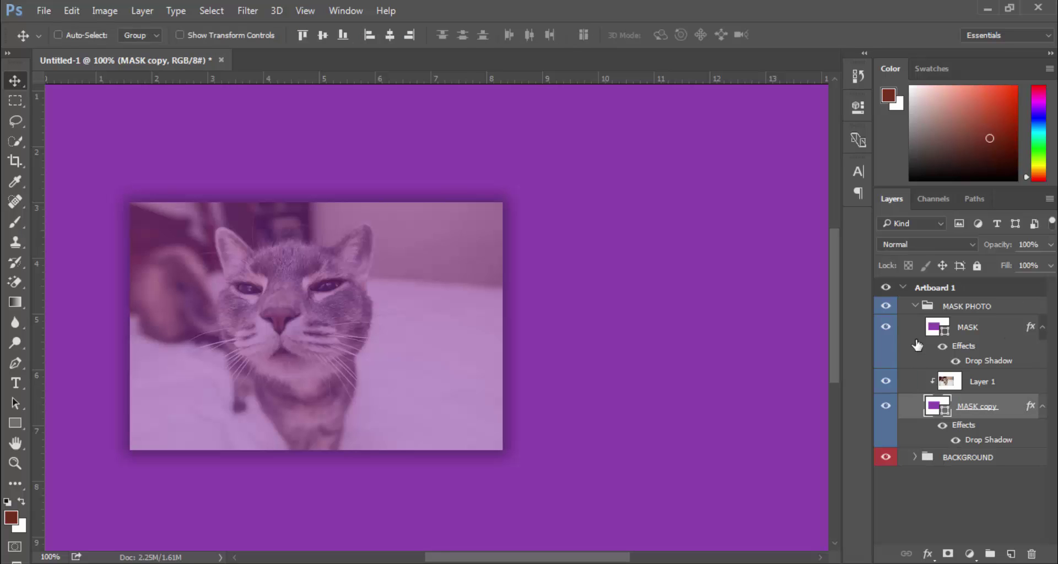
click(915, 306)
click(915, 324)
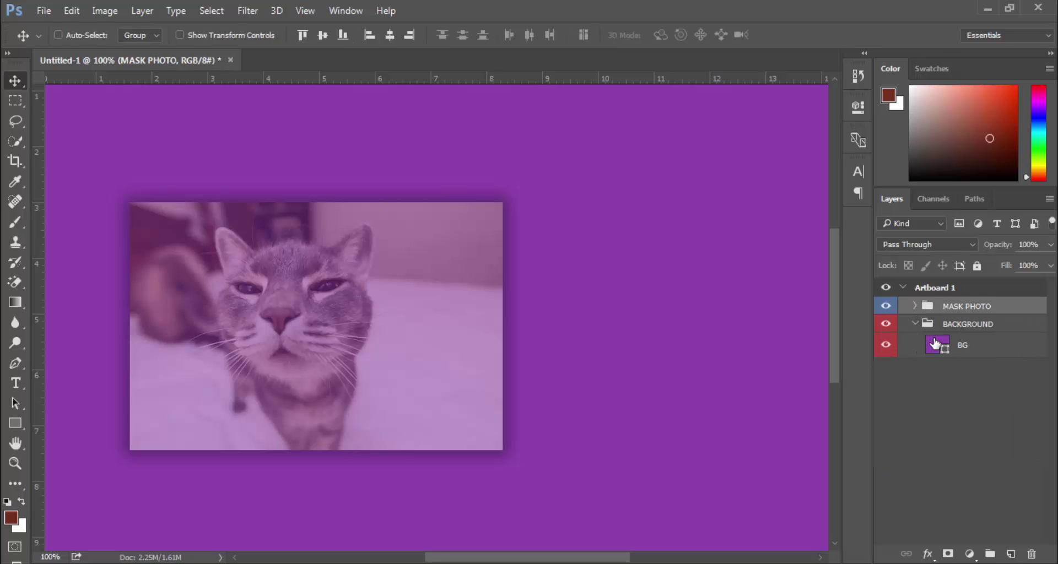
double_click(935, 344)
text(ffffff)
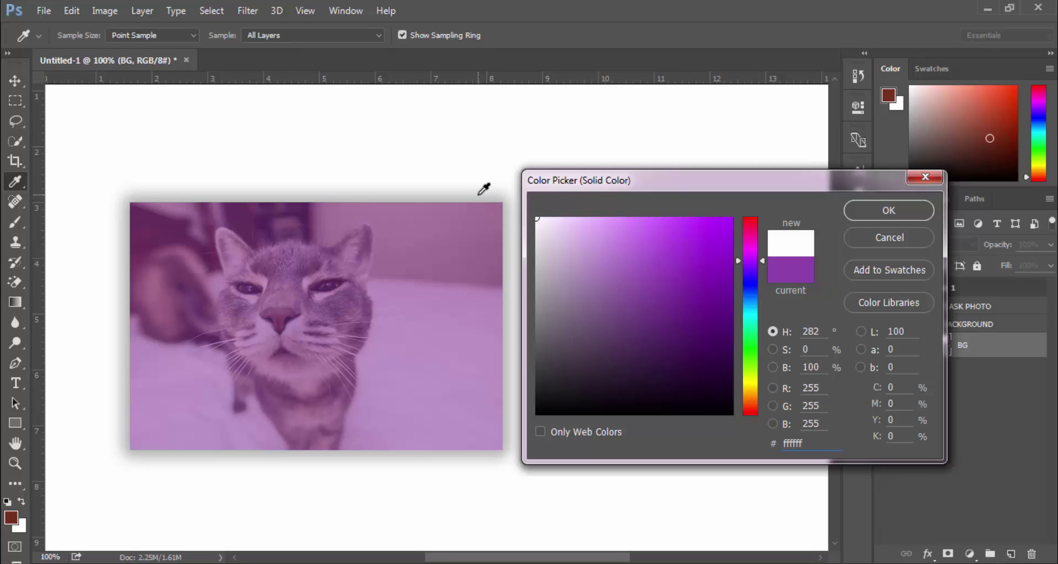
click(871, 211)
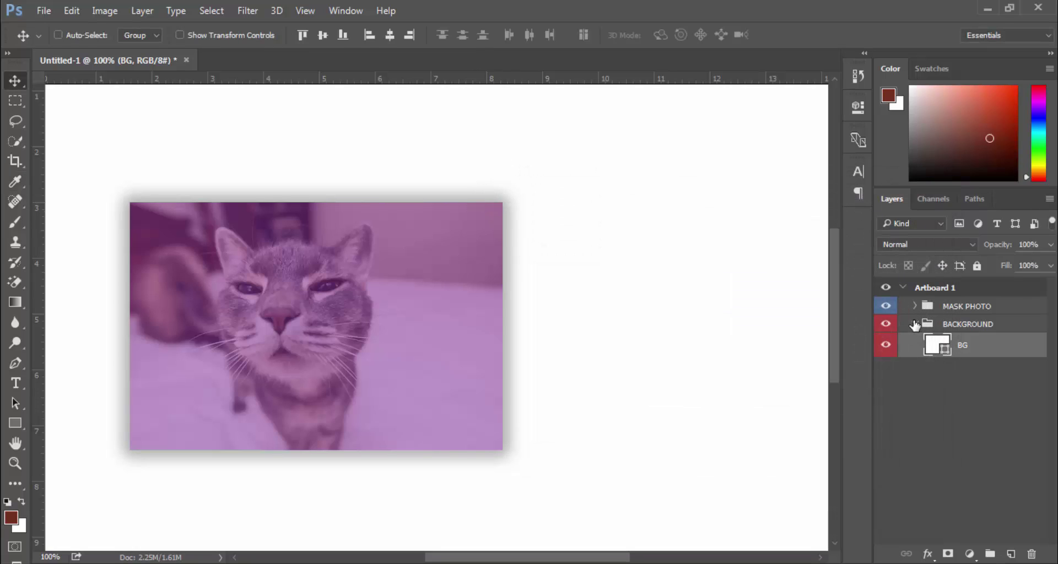
- Raise the top MASK layer's opacity from 50% to 80%
click(915, 323)
click(915, 306)
click(935, 329)
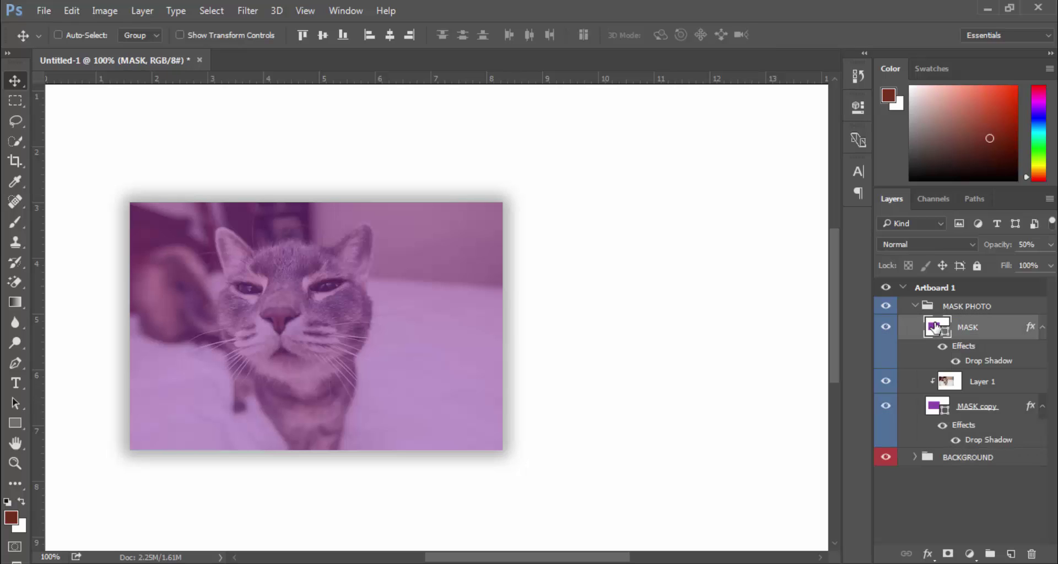
click(1037, 244)
text(80)
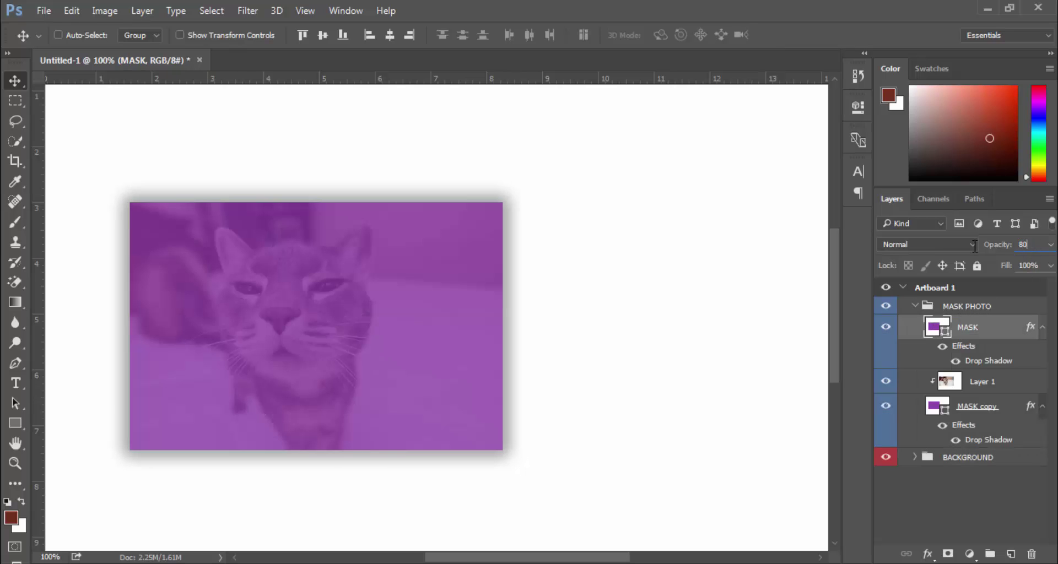
key(Return)
click(915, 306)
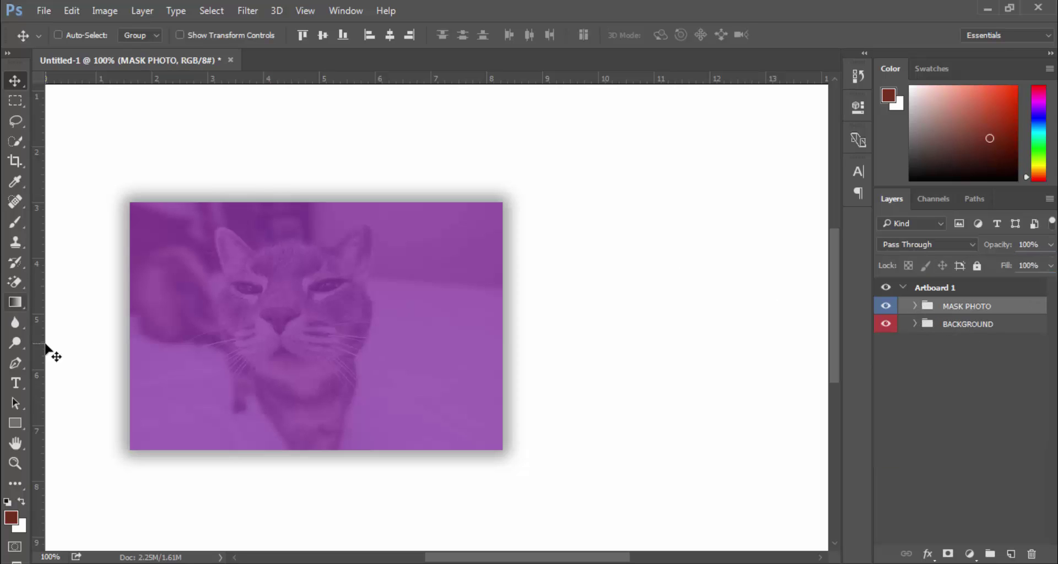
- Start a 'Lorem ipsum' text layer at the photo's top-left and size it 30 pt
click(15, 383)
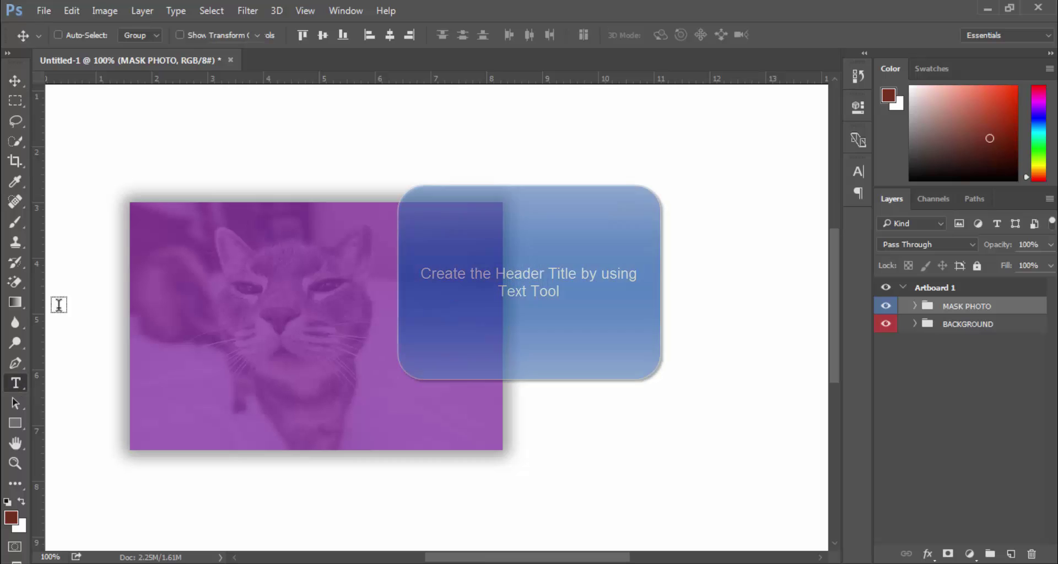
click(158, 241)
text(Lore)
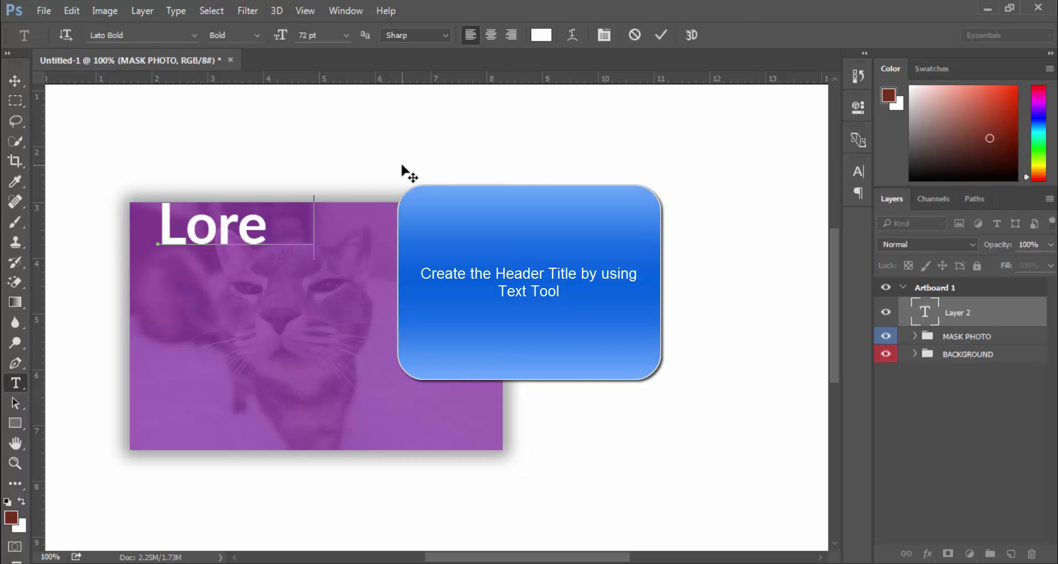
text(m ips)
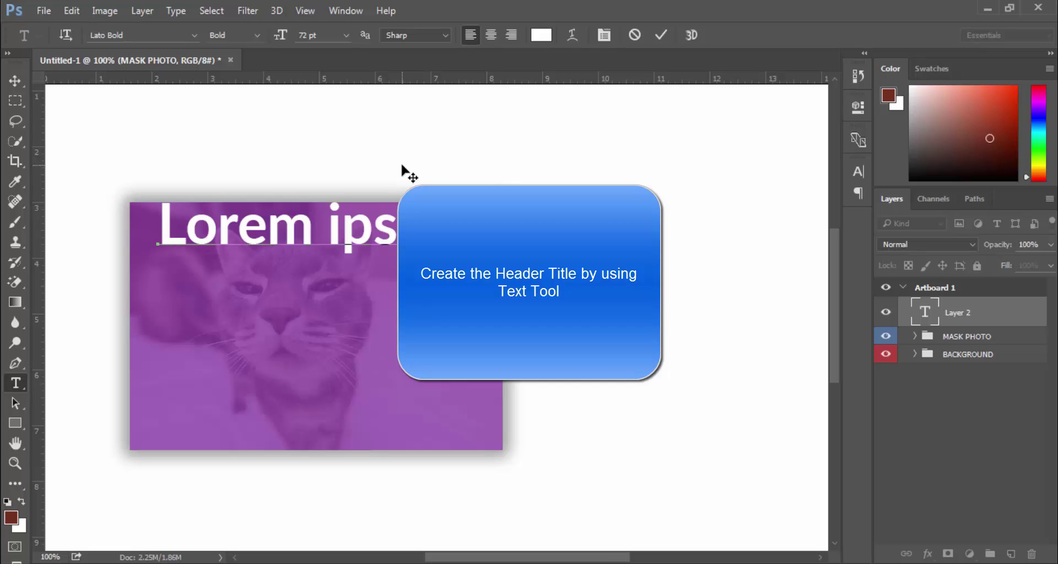
text(um)
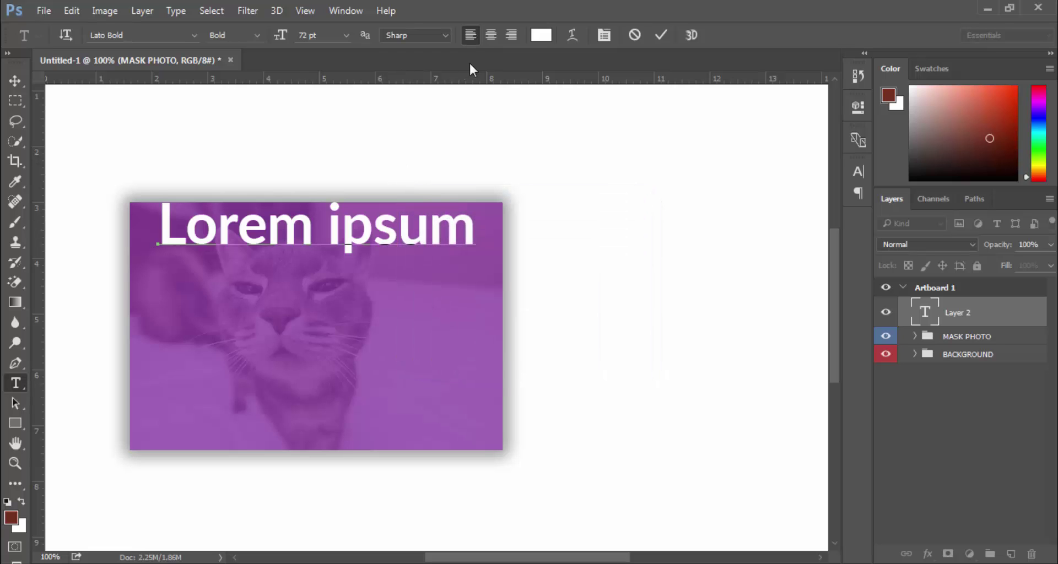
key(ctrl+a)
click(345, 35)
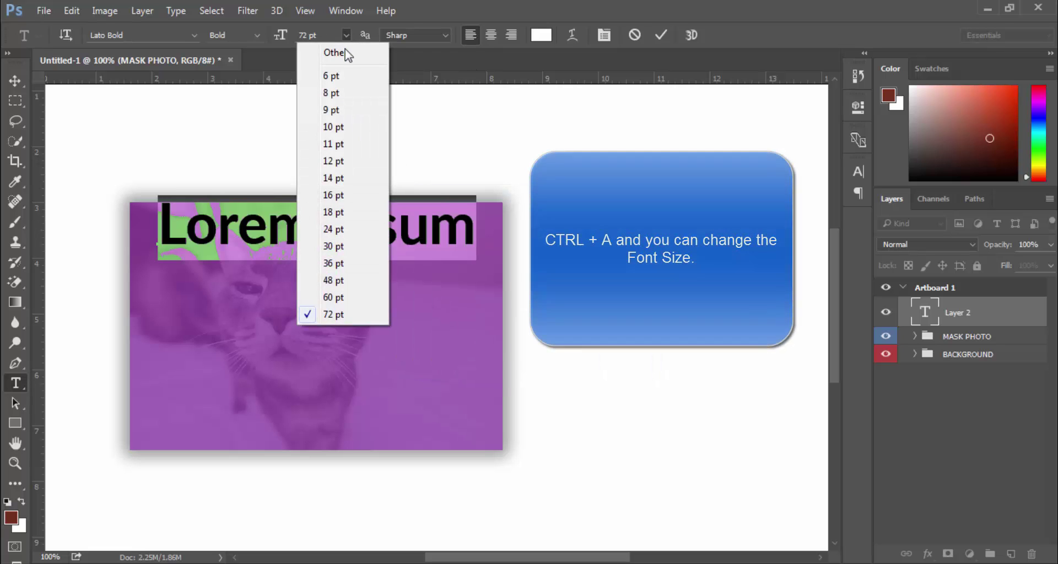
click(334, 247)
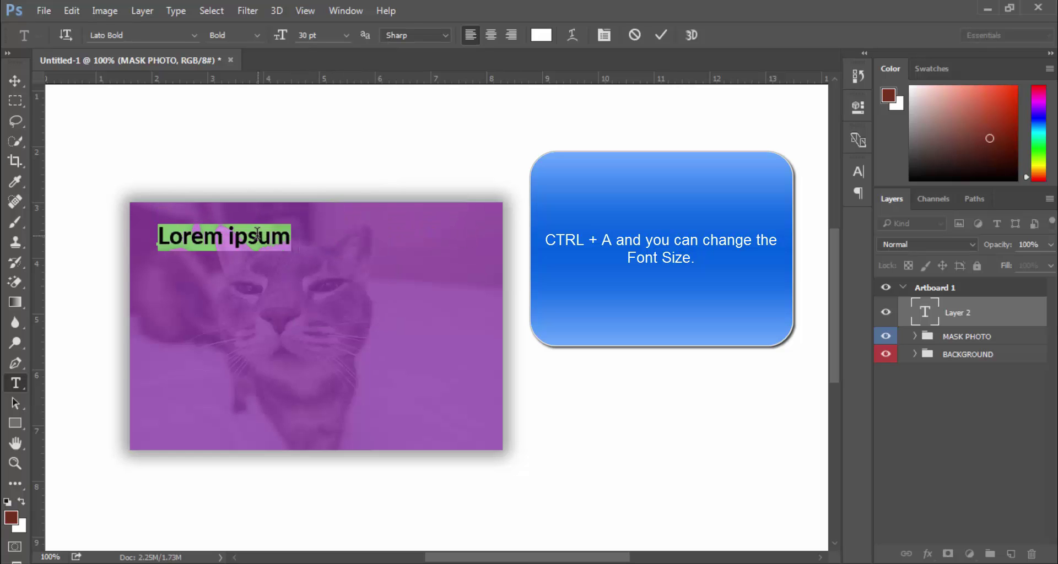
- Continue the title with 'dolor si' and a second line reading 'amet.'
click(282, 235)
text(d)
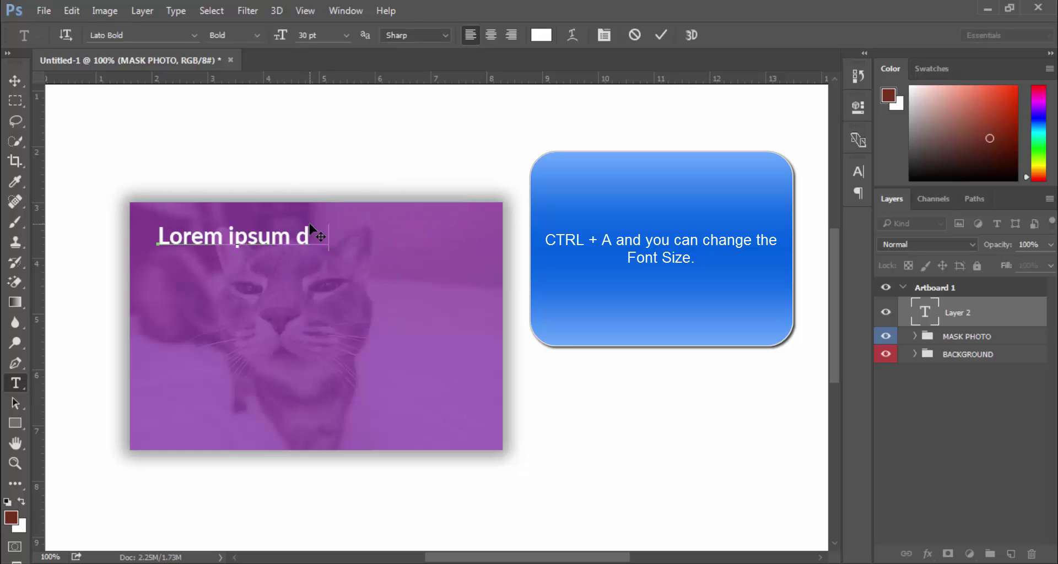
text(olor si)
key(Return)
text(amet.)
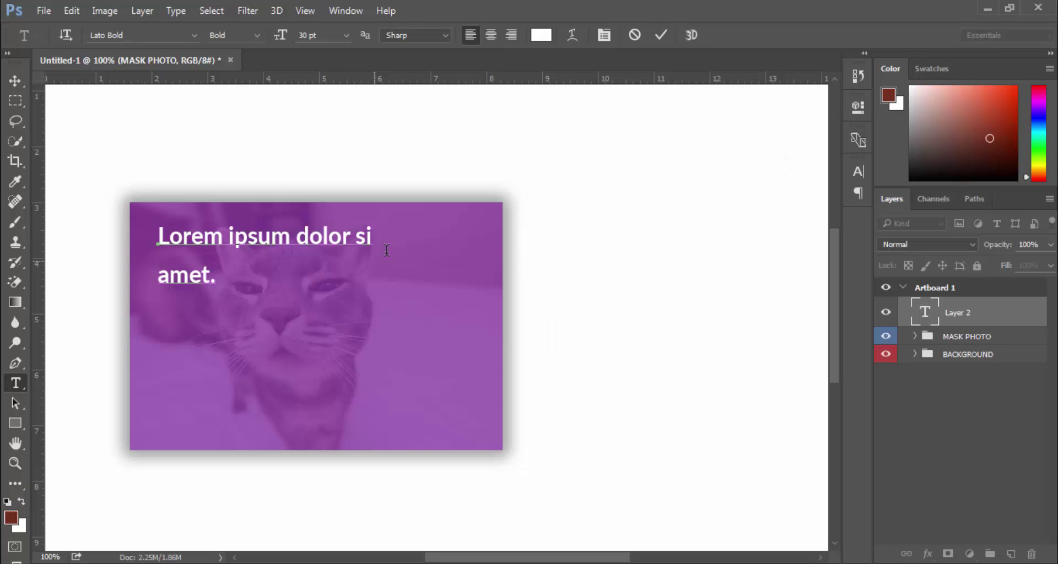
key(ctrl+a)
- Set the title's leading to Auto in the Character panel
click(347, 11)
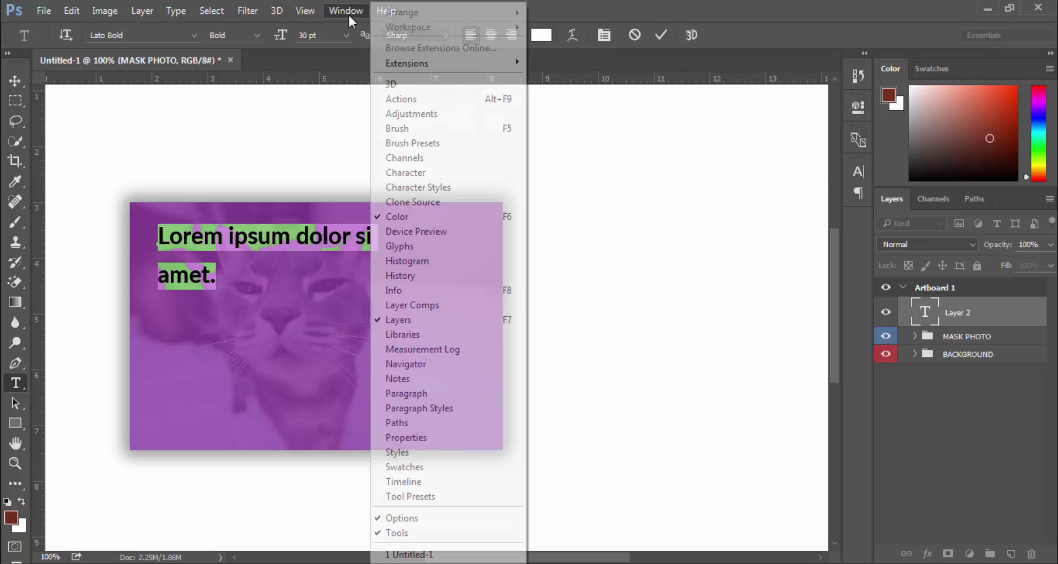
click(441, 174)
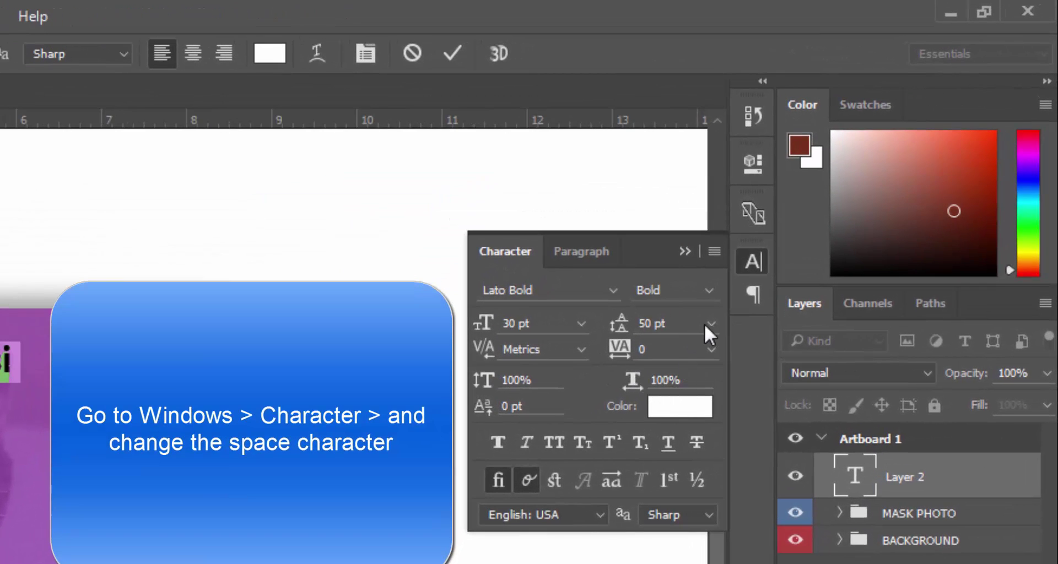
click(710, 323)
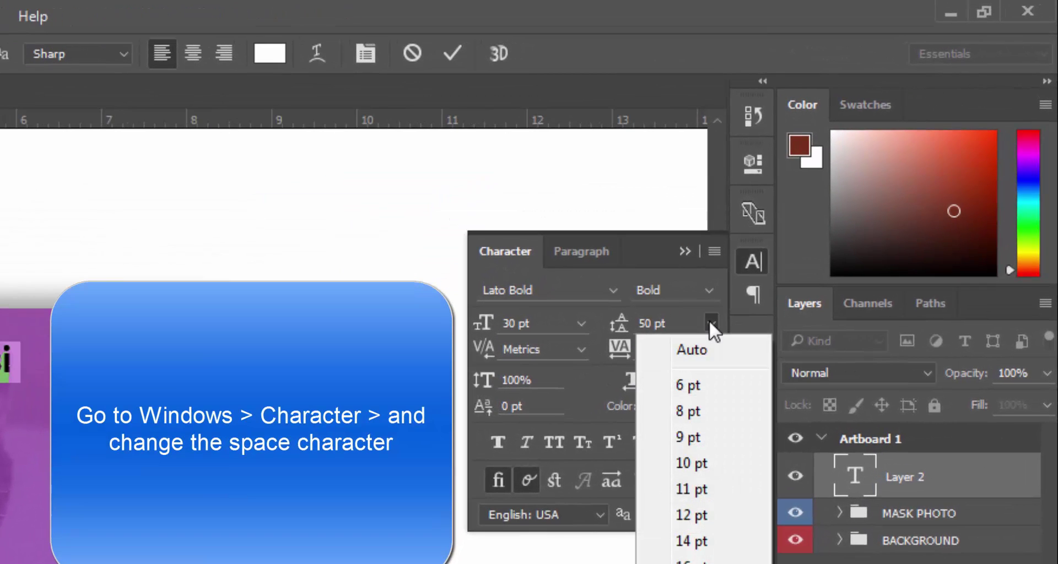
click(713, 353)
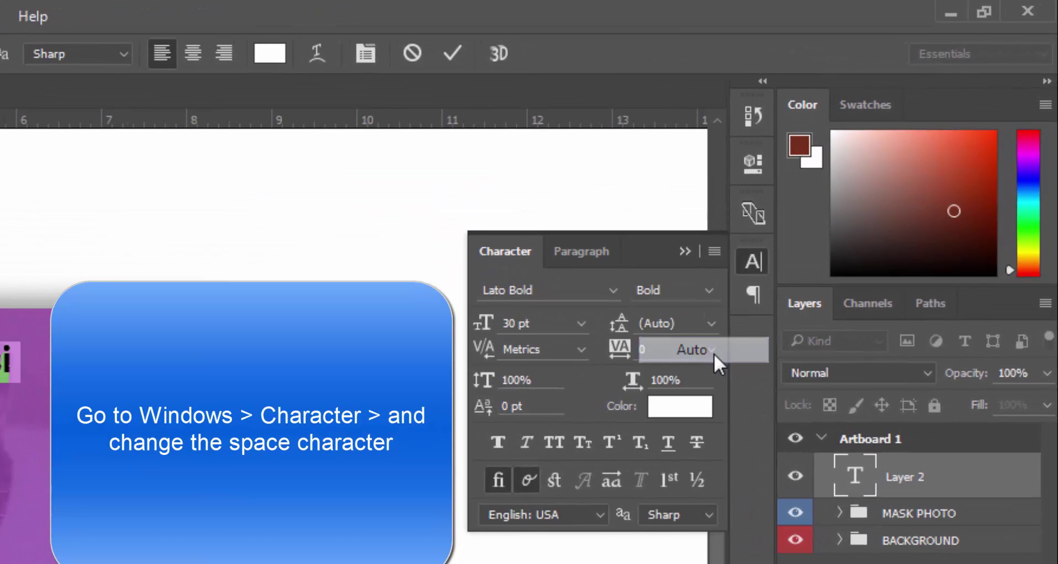
click(684, 252)
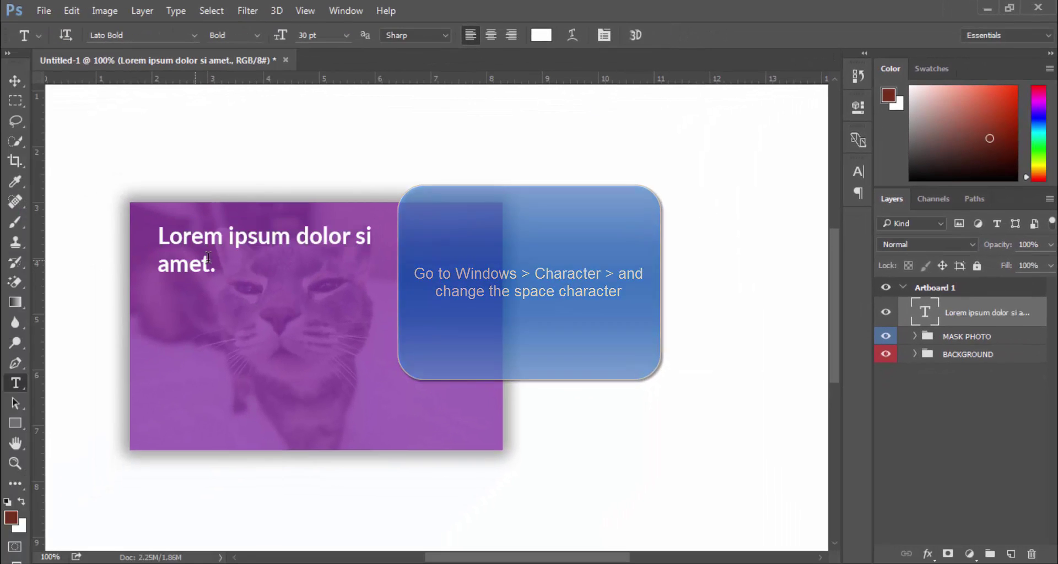
- Move the title into the photo's top-left corner with a small inset margin
key(v)
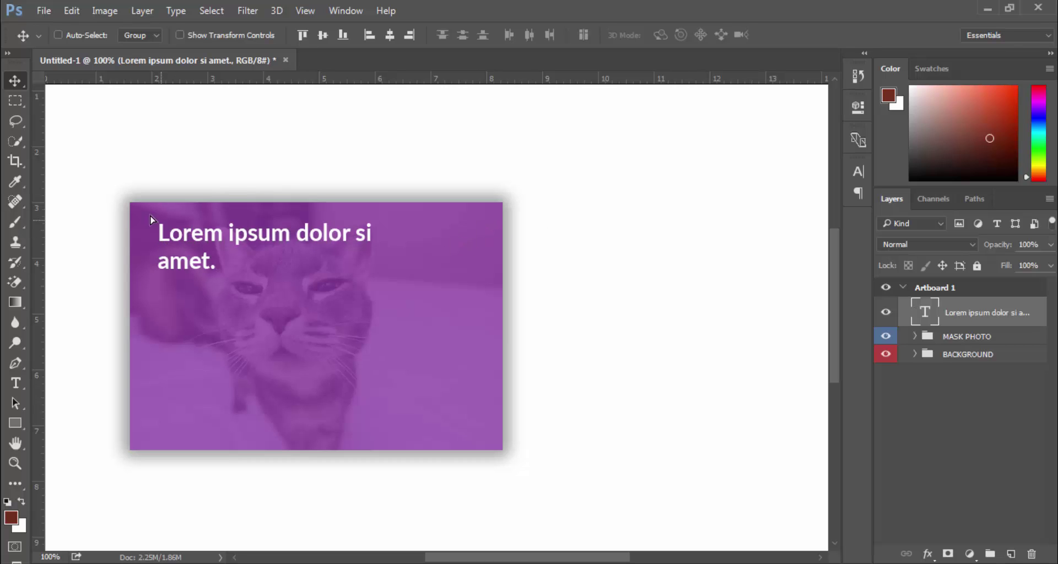
drag(193, 242, 163, 218)
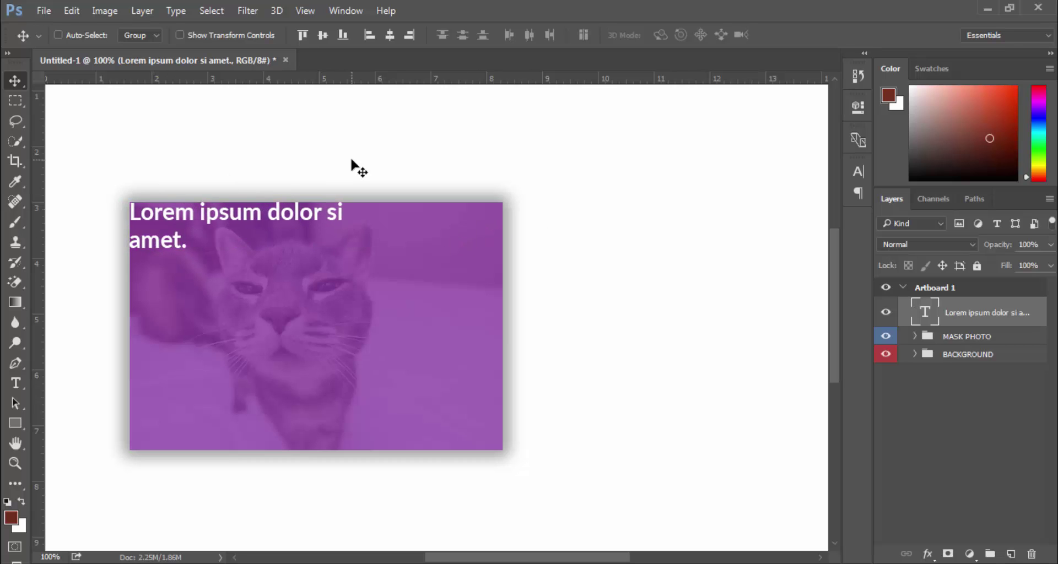
key(shift+Right)
key(shift+Right)
key(shift+Down)
key(shift+Down)
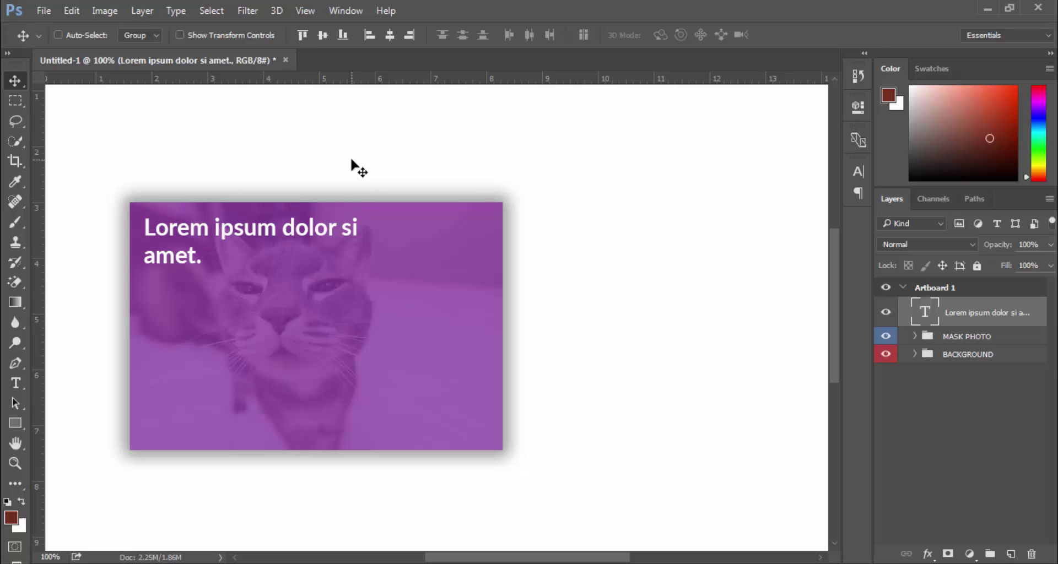
key(shift+Right)
key(shift+Right)
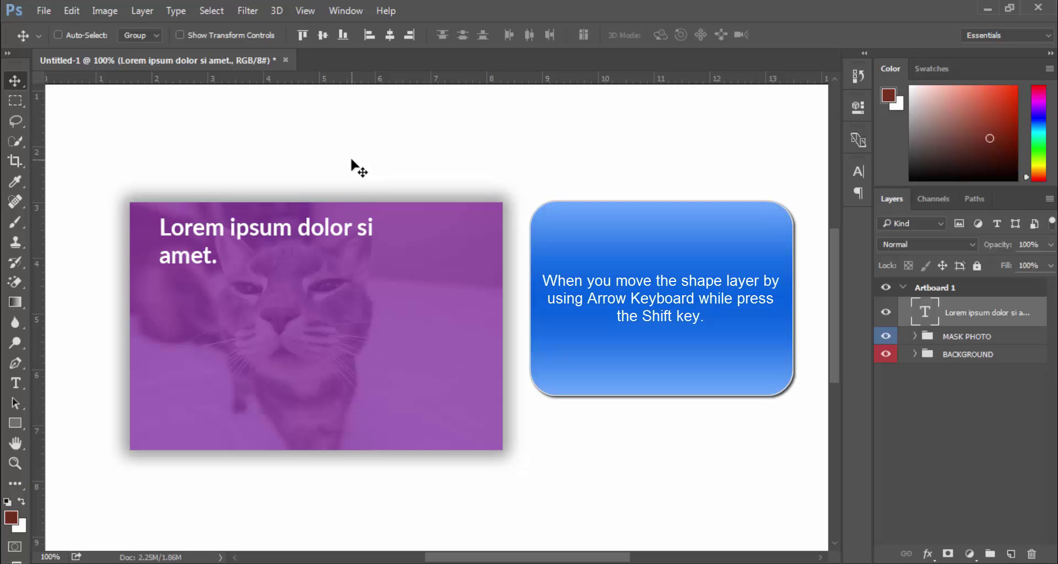
key(shift+Down)
key(shift+Down)
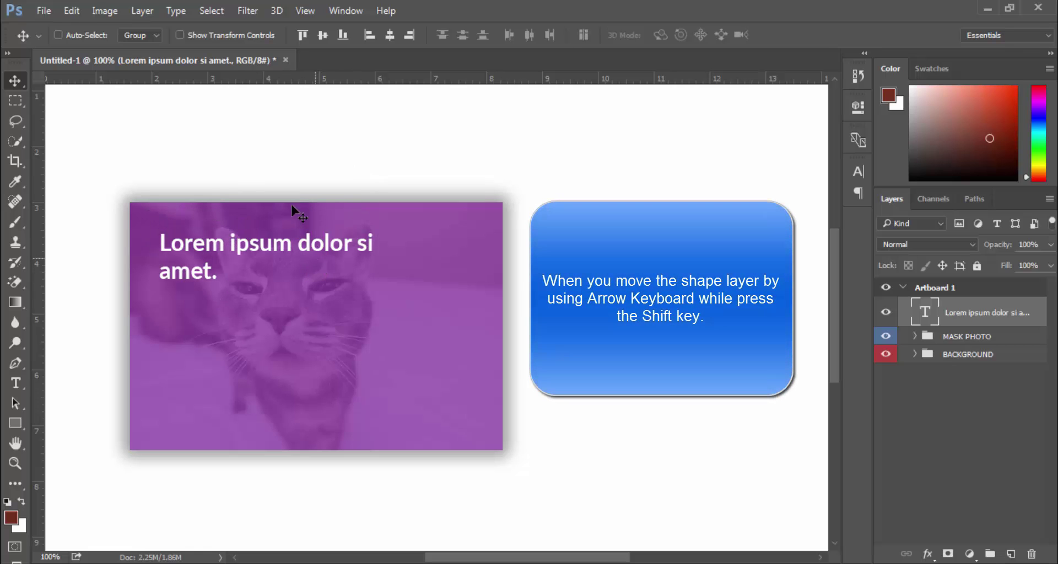
- Switch the title font from Lato Bold to Montserrat Regular
click(17, 389)
click(257, 35)
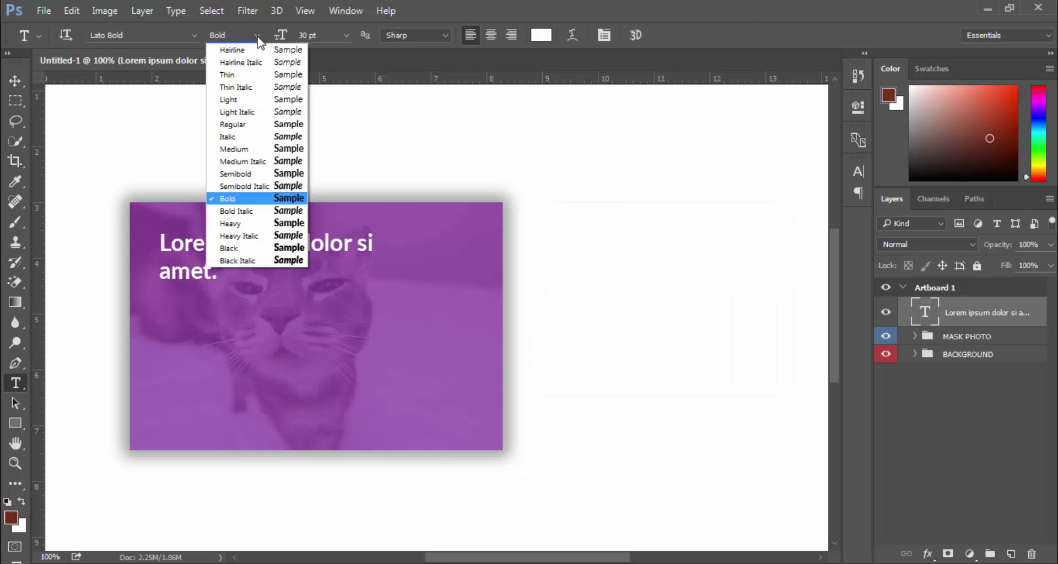
click(249, 125)
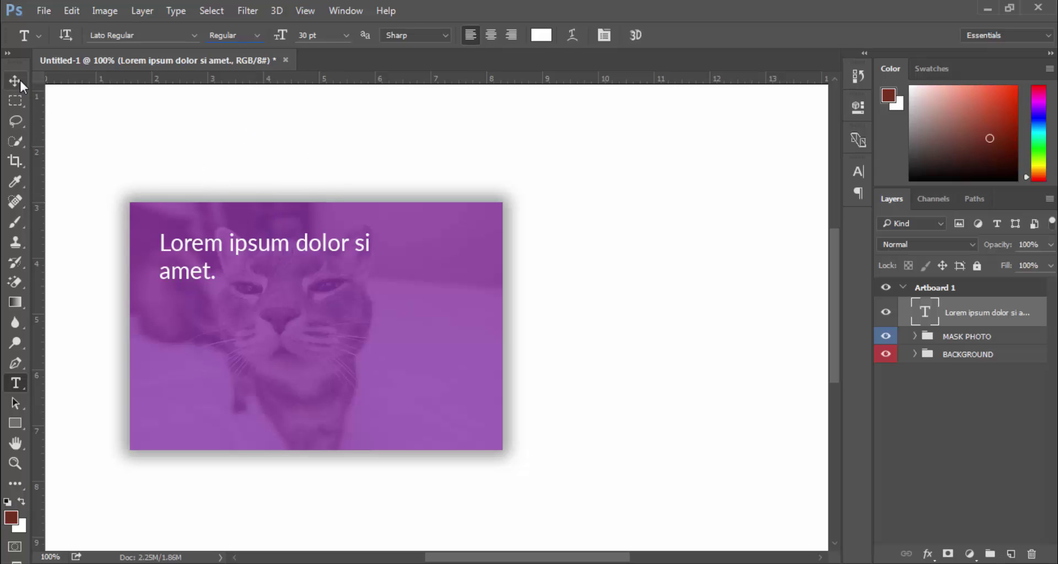
click(178, 36)
text(mont)
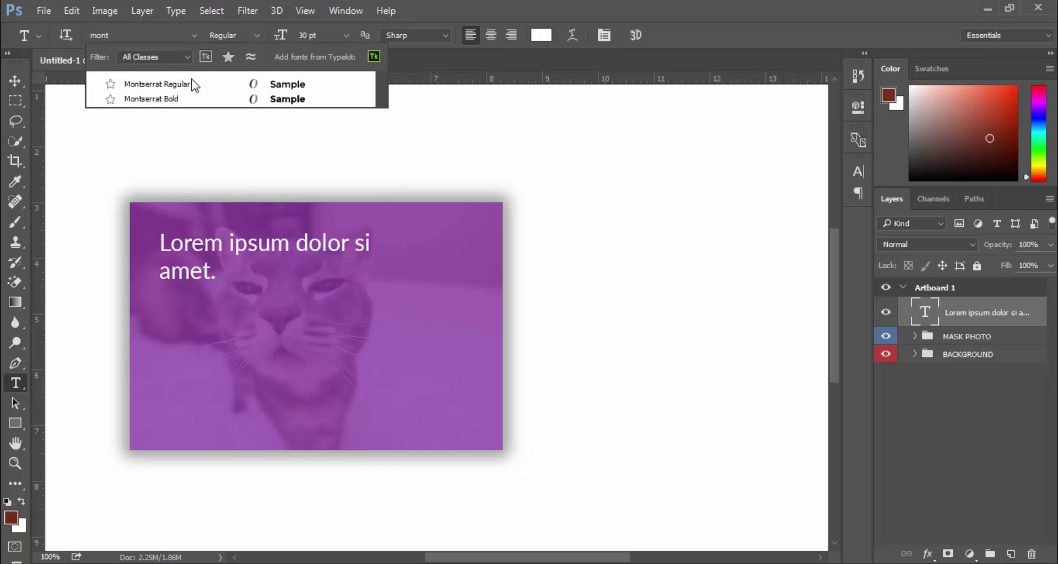
click(192, 86)
key(v)
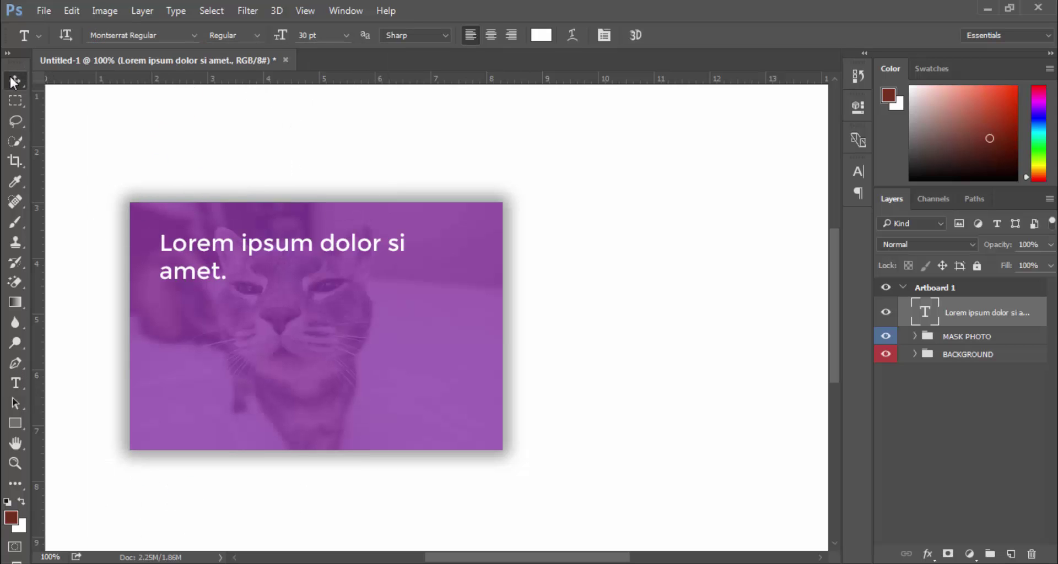
click(15, 80)
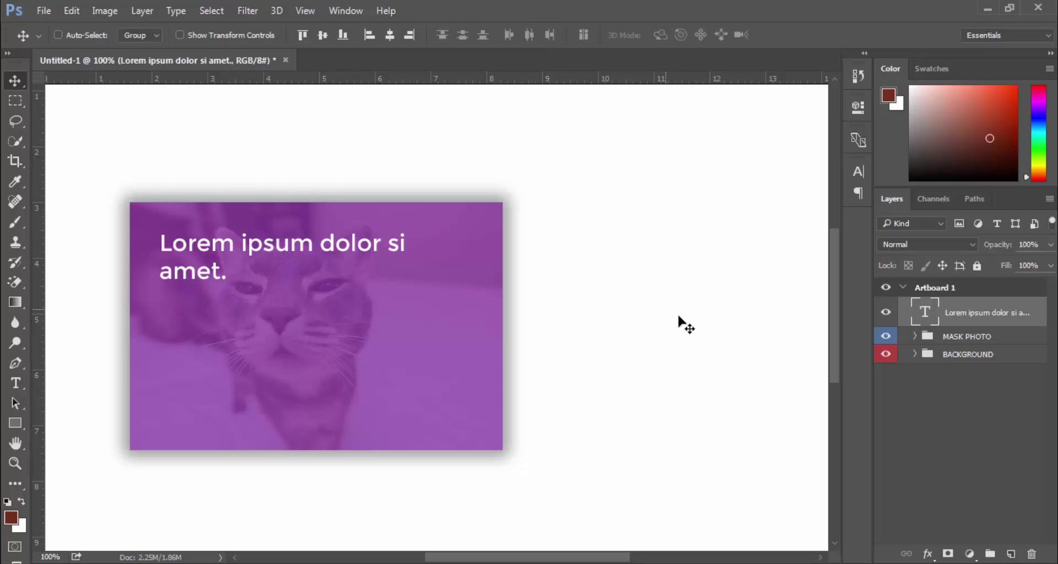
- Place the title layer in a new orange-labelled group named HEADER TITLE
drag(959, 311, 990, 554)
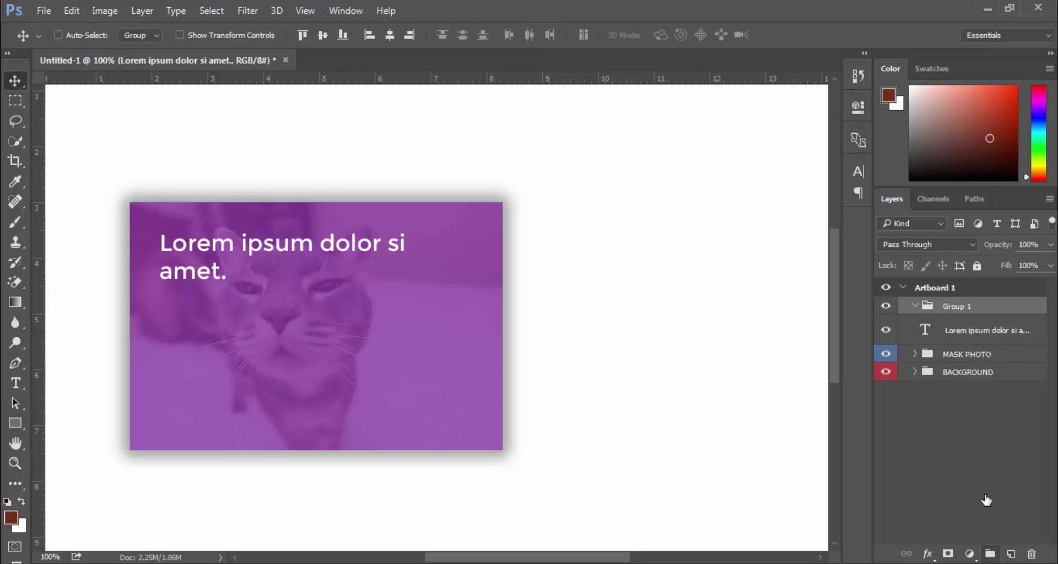
double_click(967, 307)
text(HEAD)
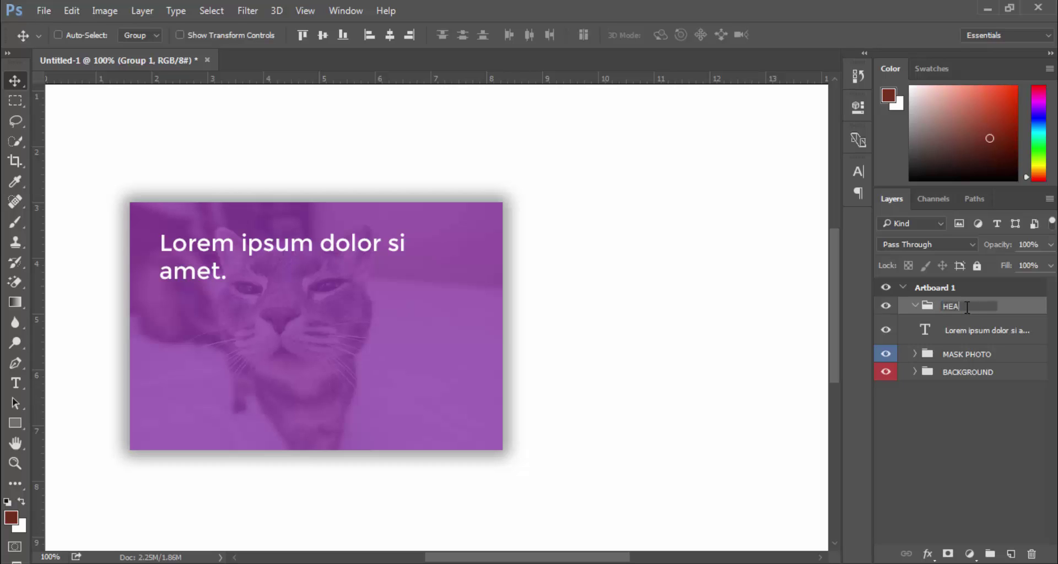
text(ER TITL)
key(Return)
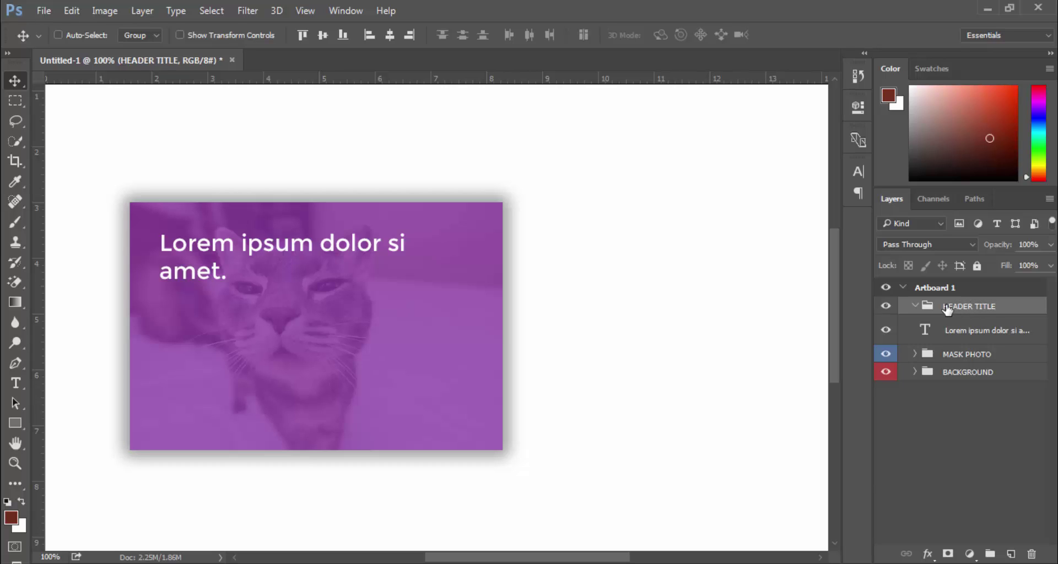
right_click(884, 305)
click(921, 389)
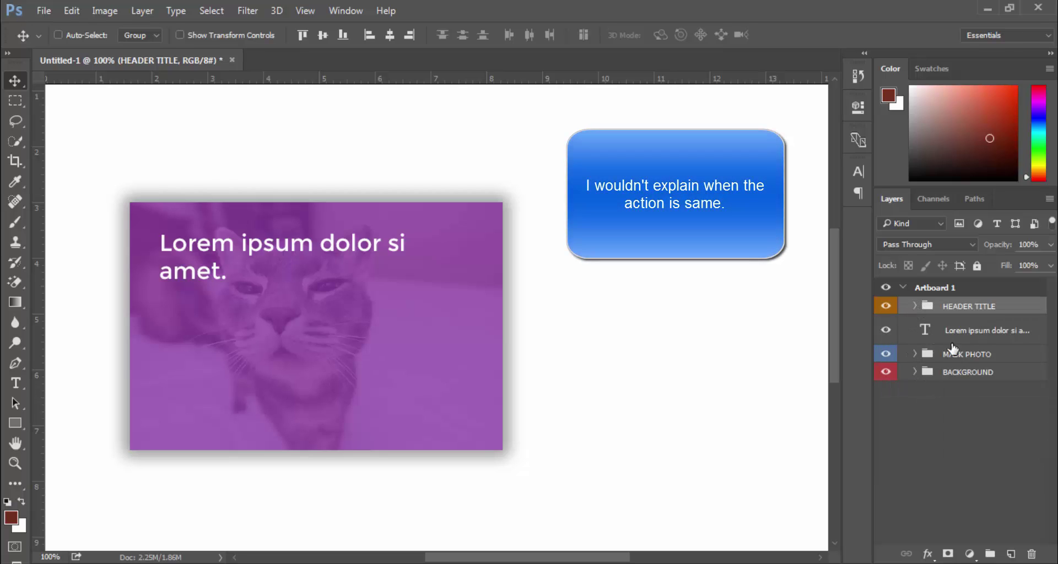
drag(962, 337, 963, 306)
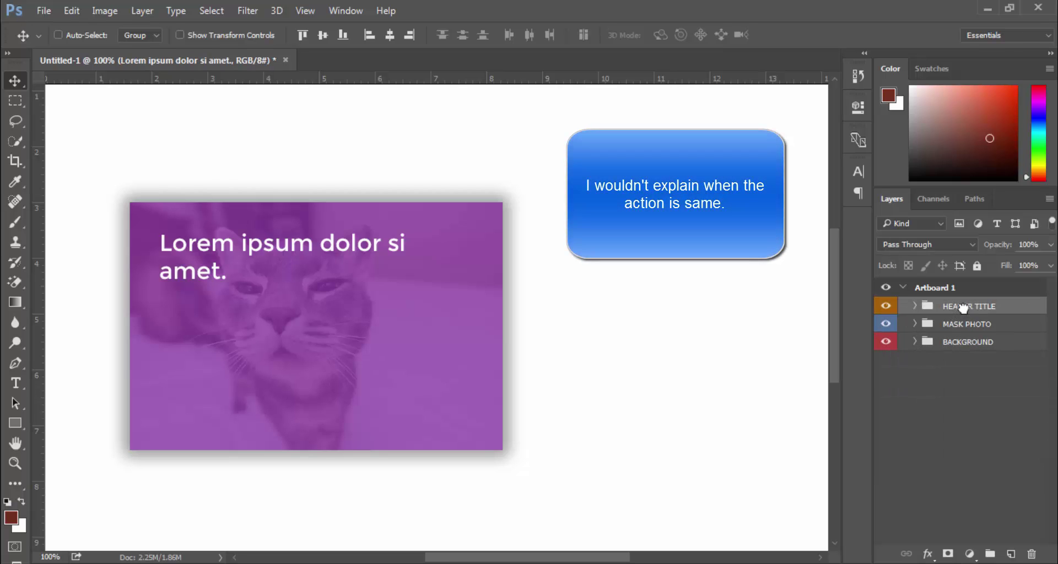
click(963, 306)
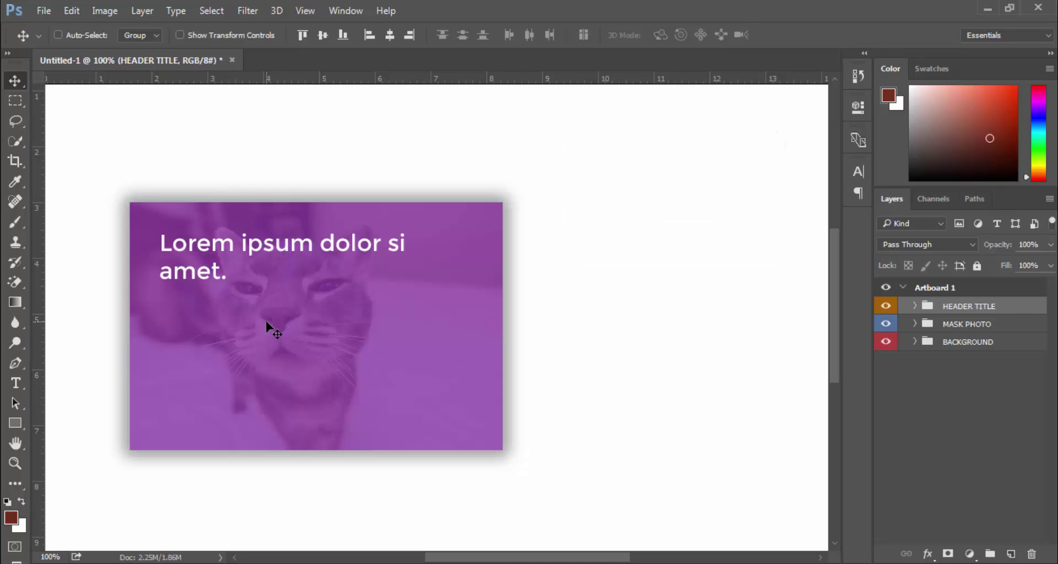
click(14, 383)
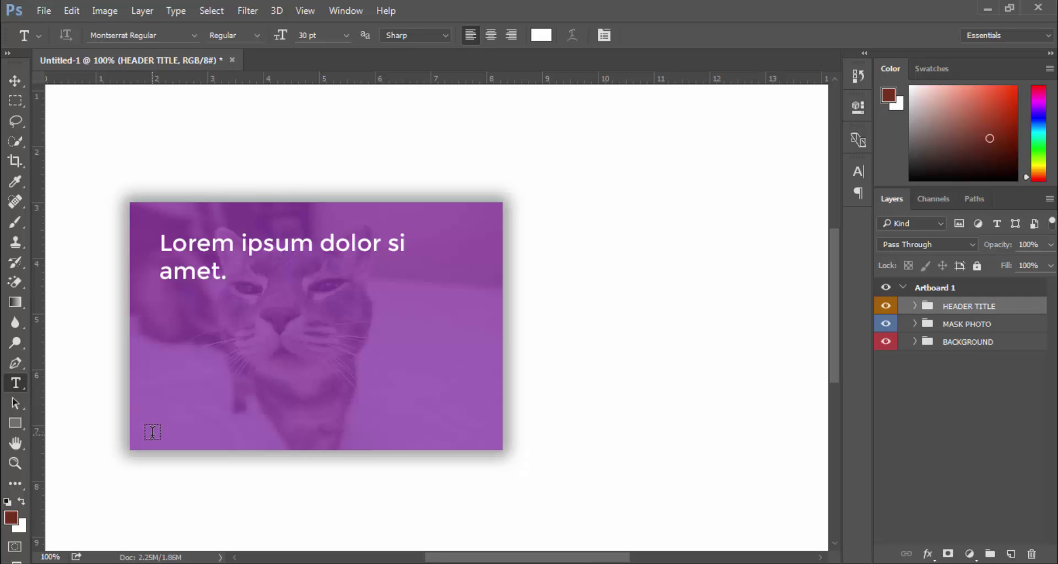
- Type 'About' near the header's bottom-left in 16 pt Lato Medium
click(159, 432)
text(A)
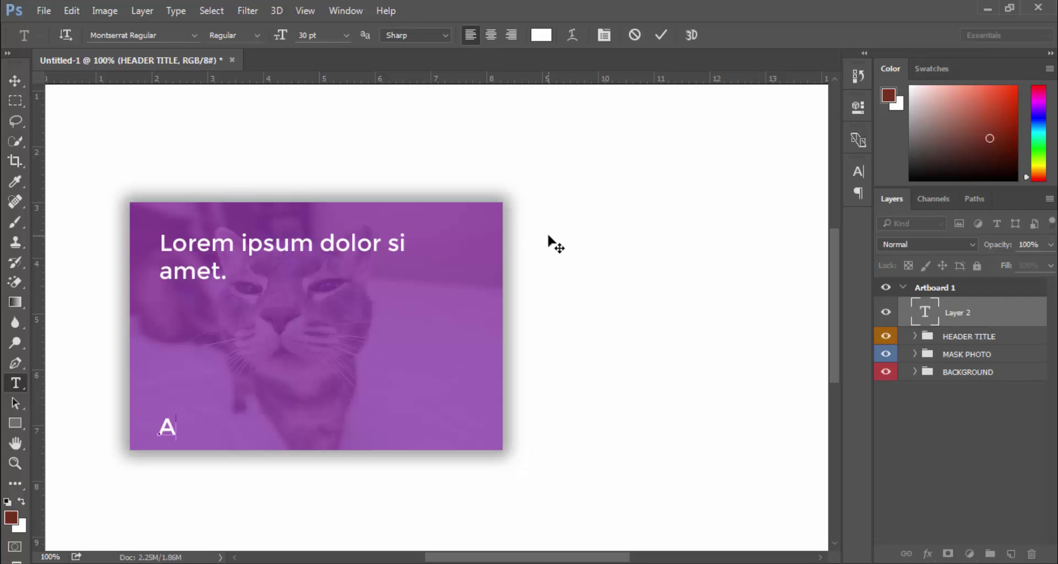
text(bout)
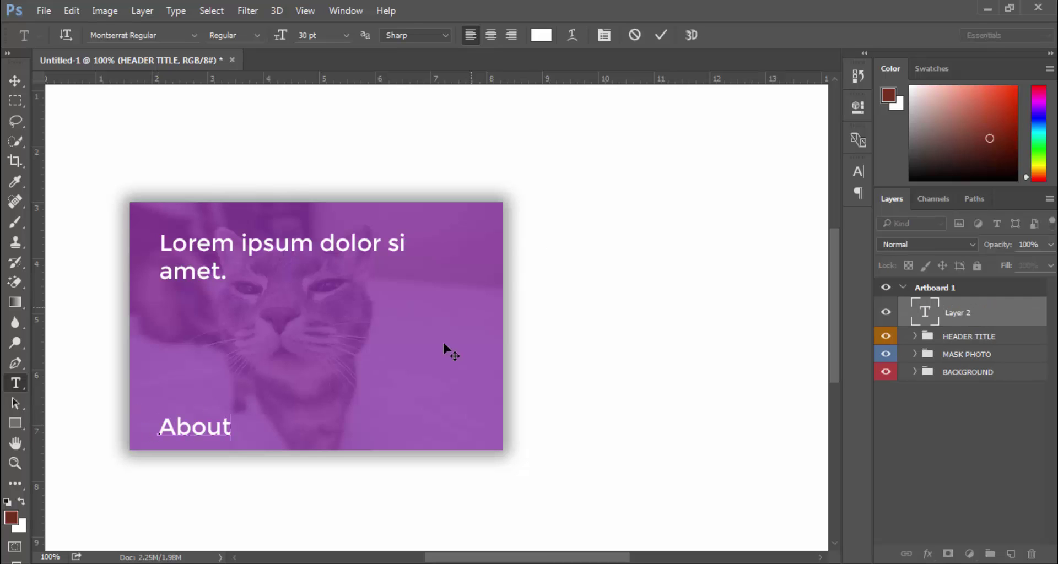
key(ctrl)
key(ctrl+a)
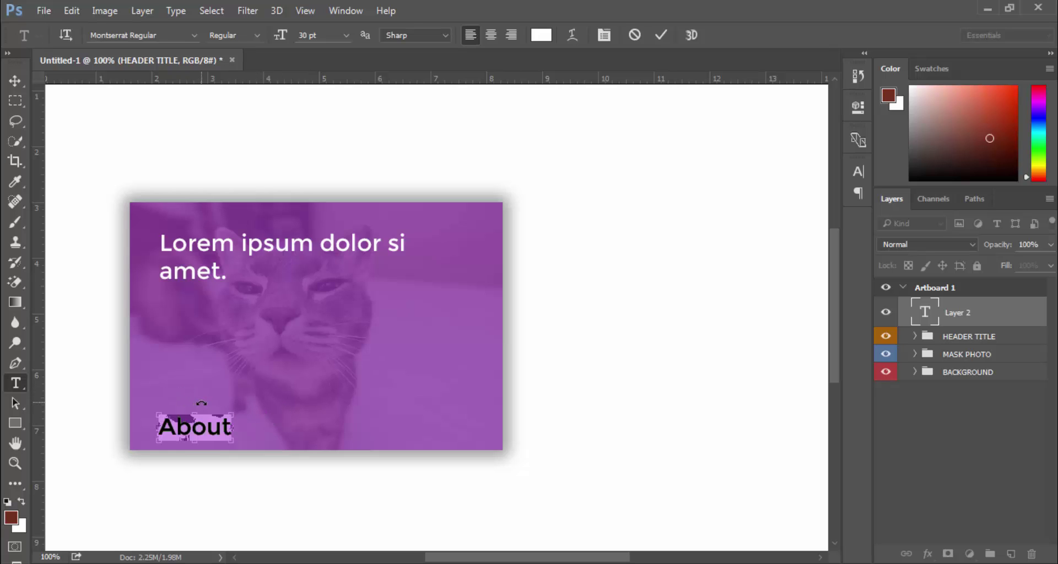
click(346, 35)
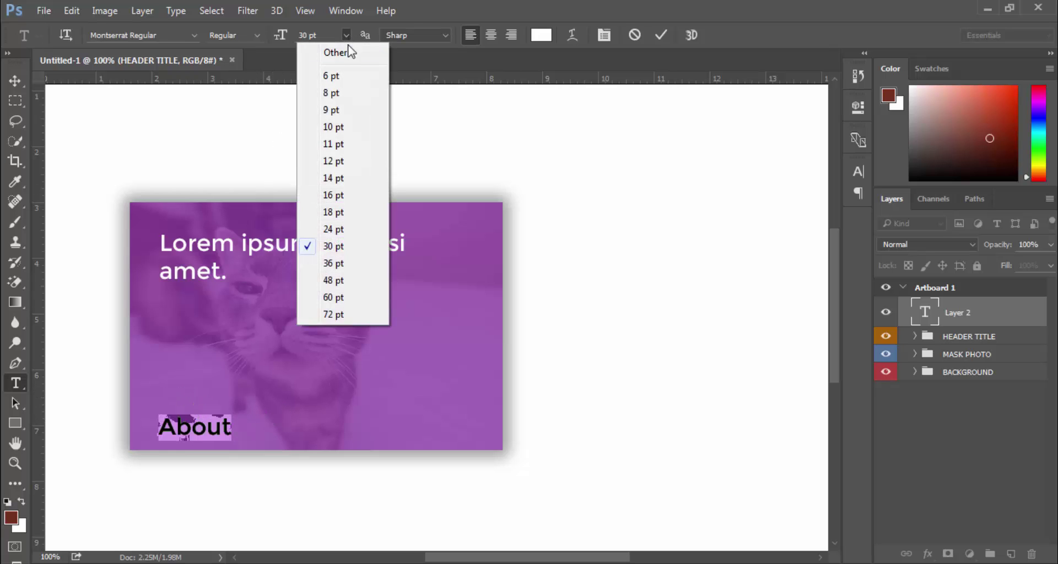
click(354, 198)
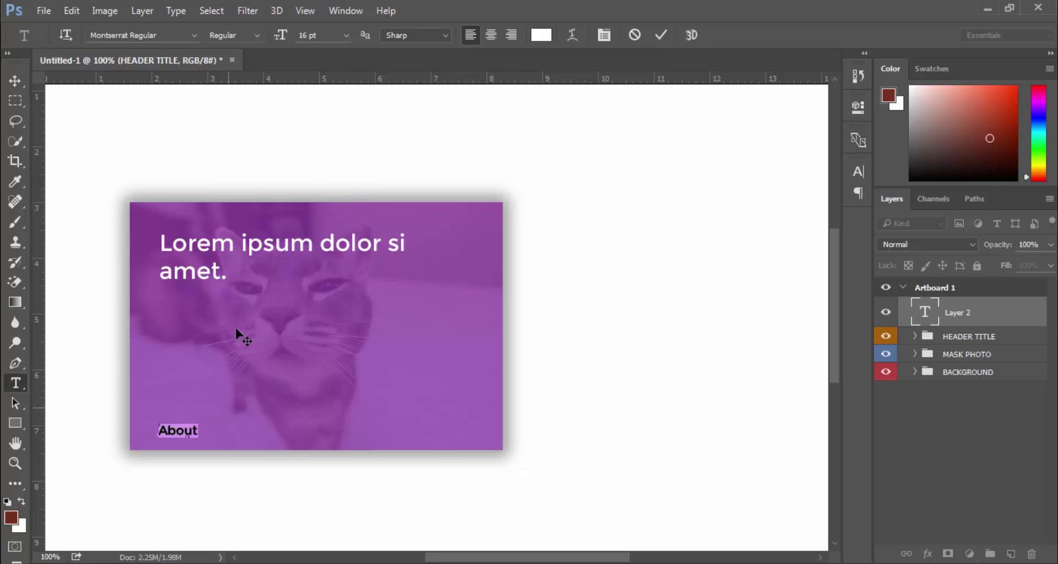
click(194, 34)
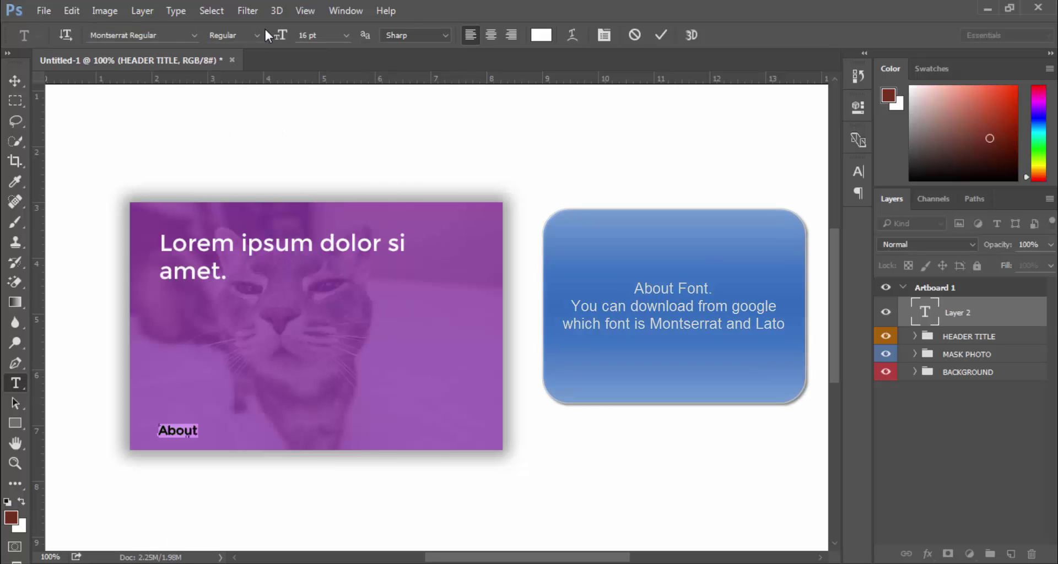
click(258, 34)
click(168, 35)
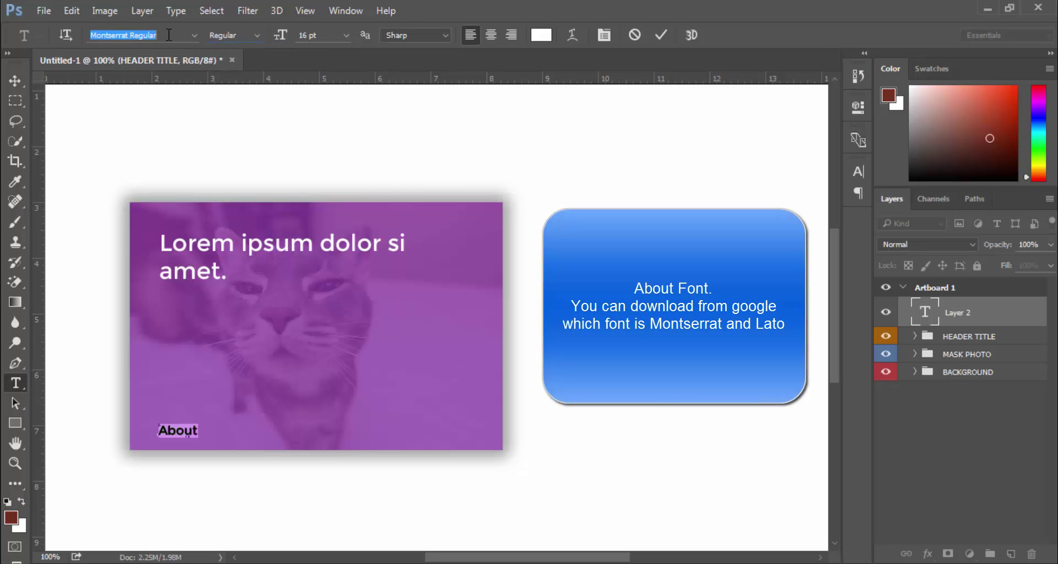
text(lato)
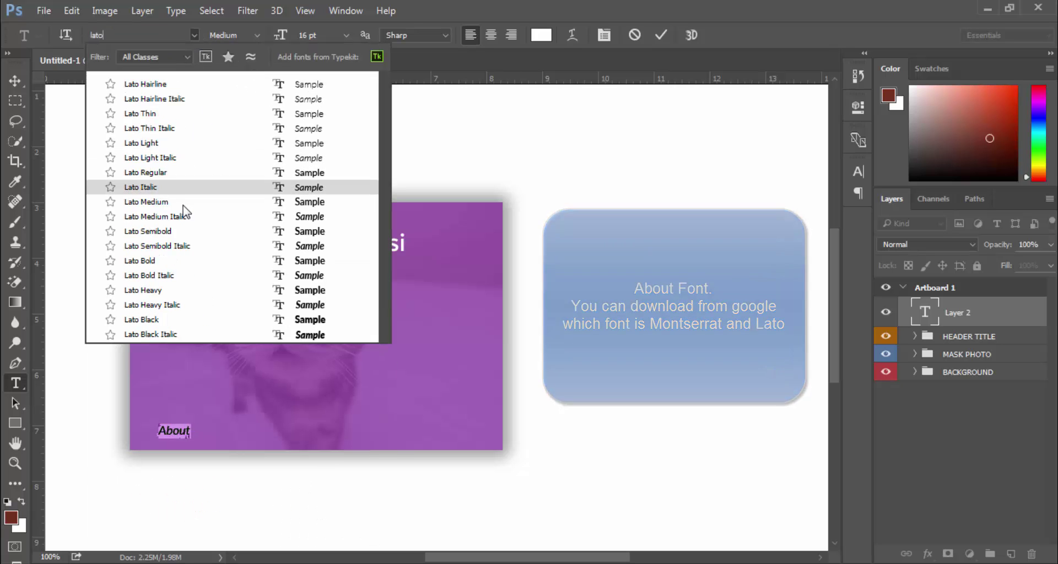
click(184, 210)
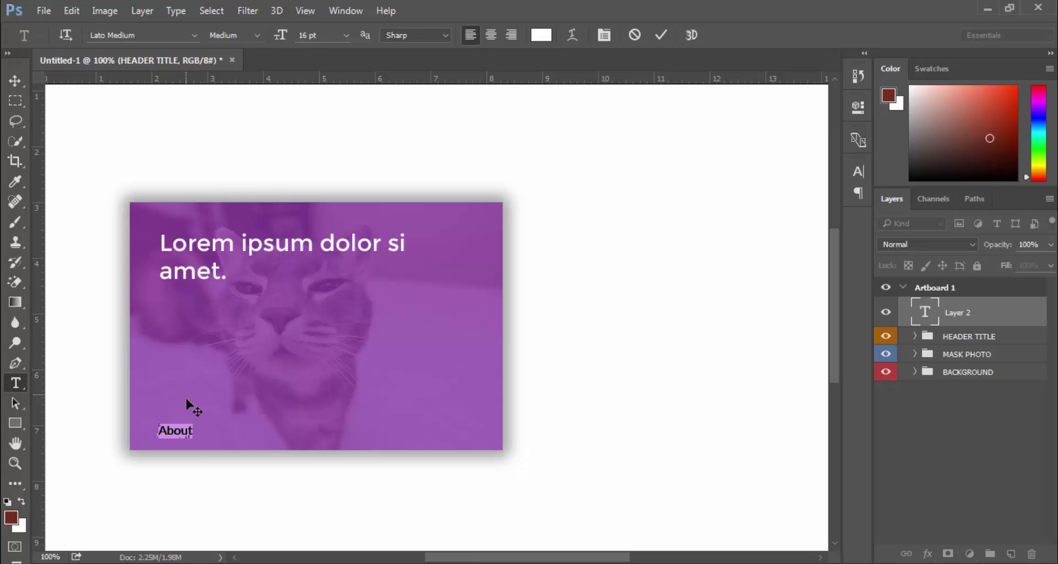
click(194, 429)
- Extend the navigation text to 'About Pricing Contact Us' and commit it
text(Pricing)
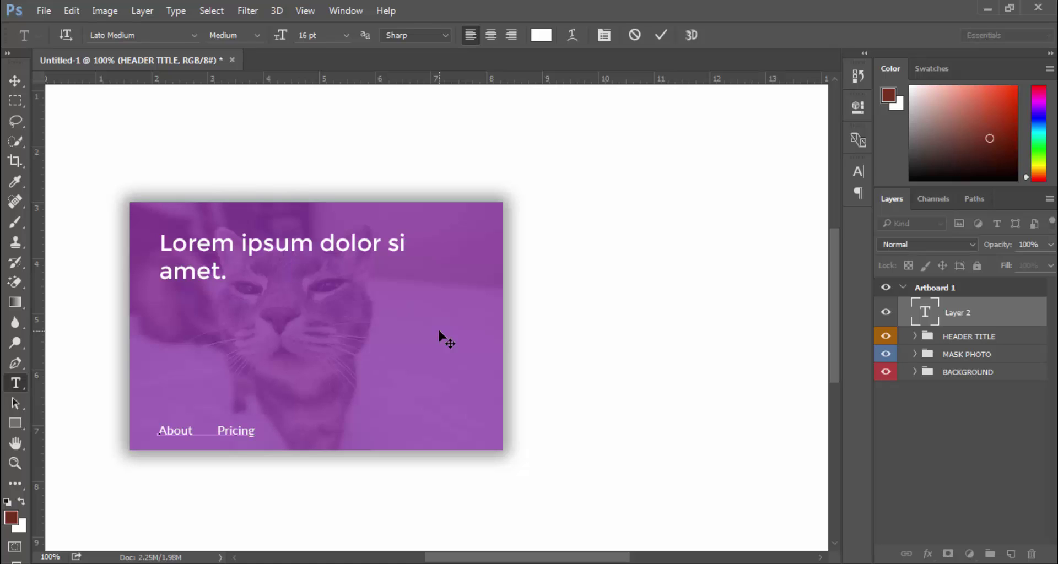
text(Contact Us)
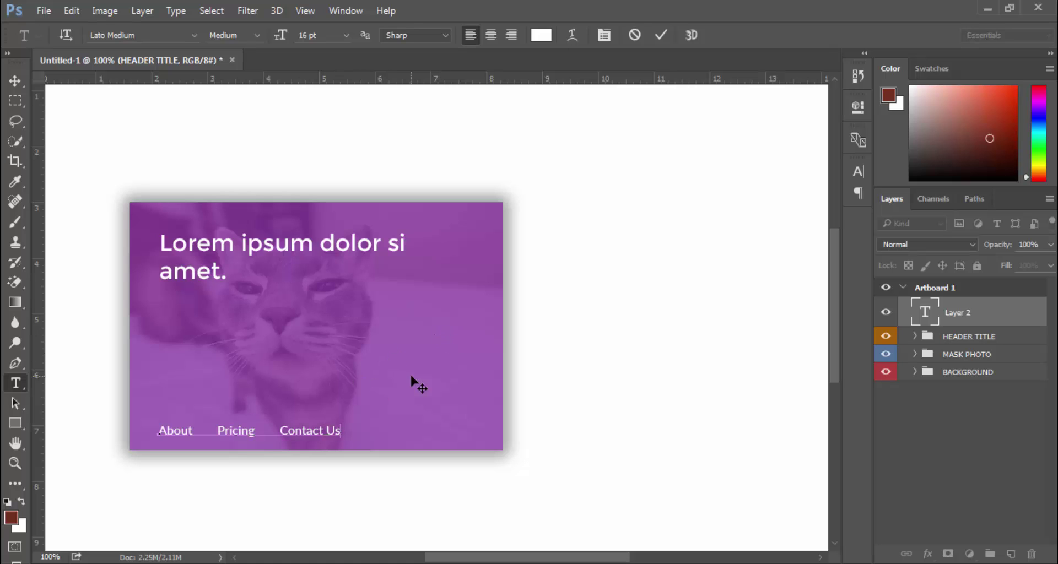
click(664, 33)
- Select HEADER TITLE with the nav text layer and align their left edges
key(v)
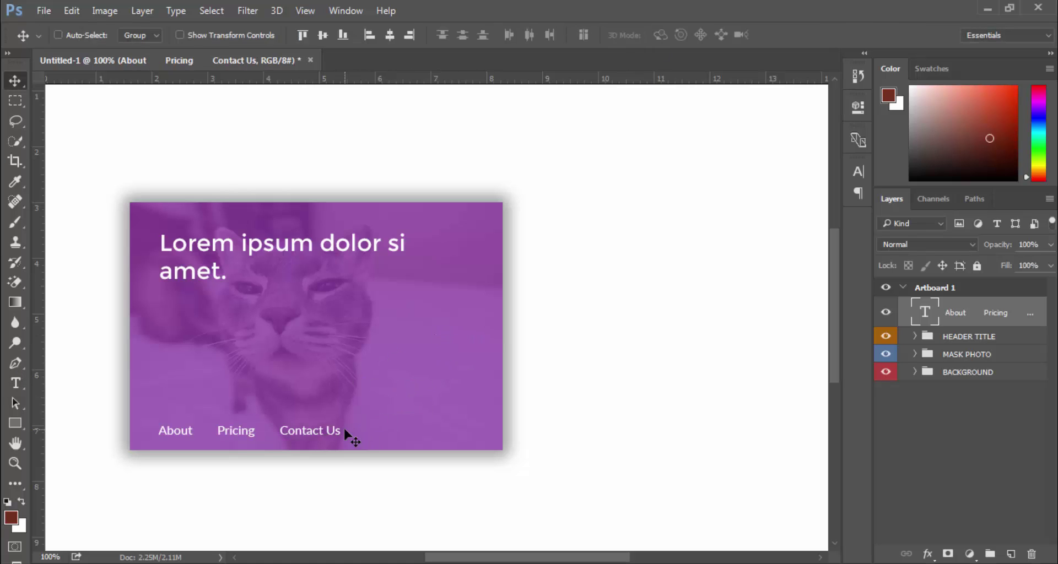
ctrl+click(975, 337)
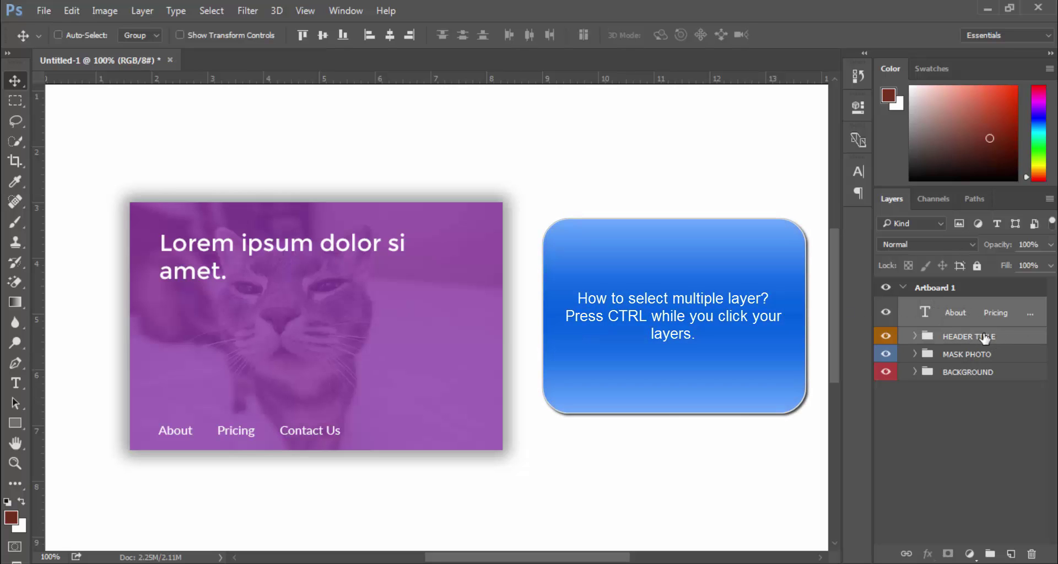
click(372, 38)
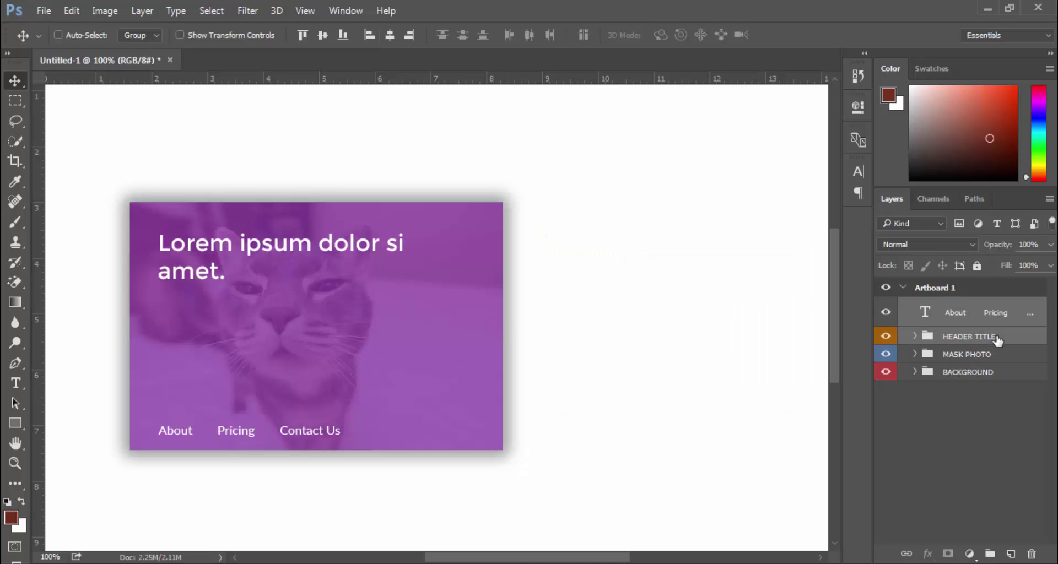
- Nudge the title and nav links together slightly left, then reselect the nav text layer
key(shift+Left)
key(shift+Left)
key(shift+Left)
key(shift+Left)
key(shift+Up)
key(shift+Left)
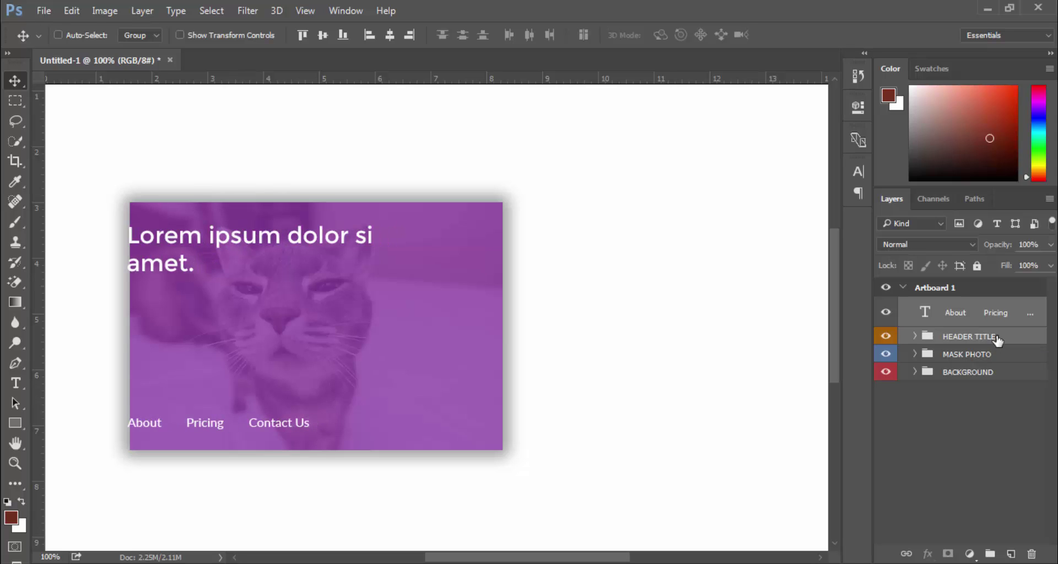
key(Right)
key(Right)
key(Right)
key(Right)
key(Right)
key(shift+Right)
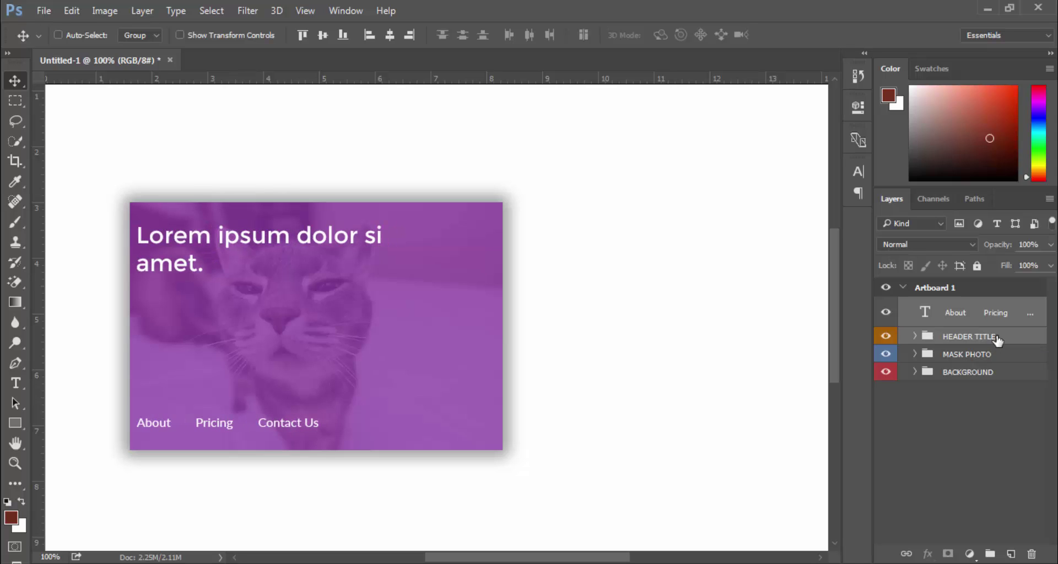
key(shift+Right)
key(shift+Right)
key(shift+Right)
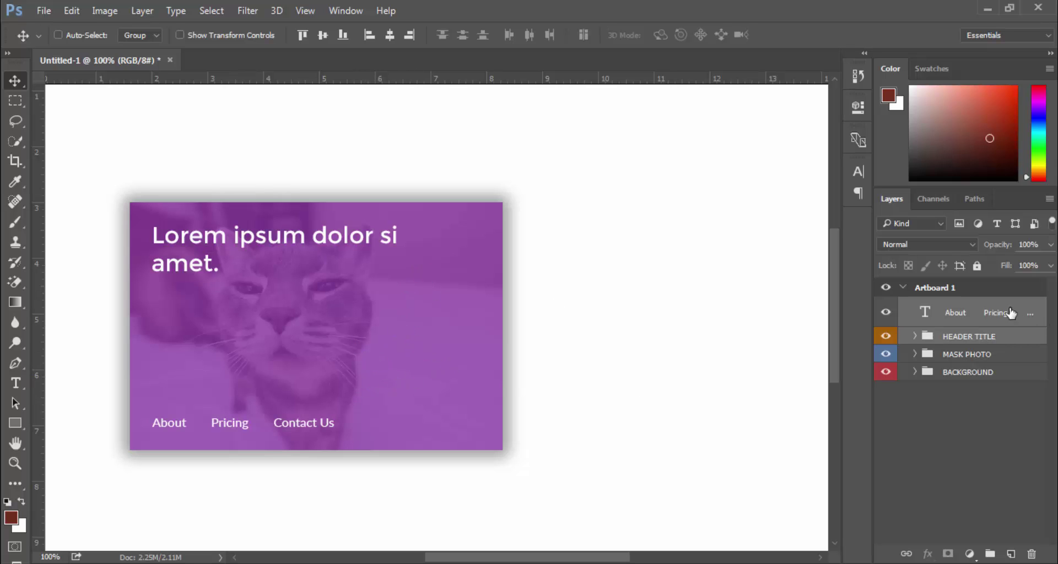
click(1011, 313)
key(t)
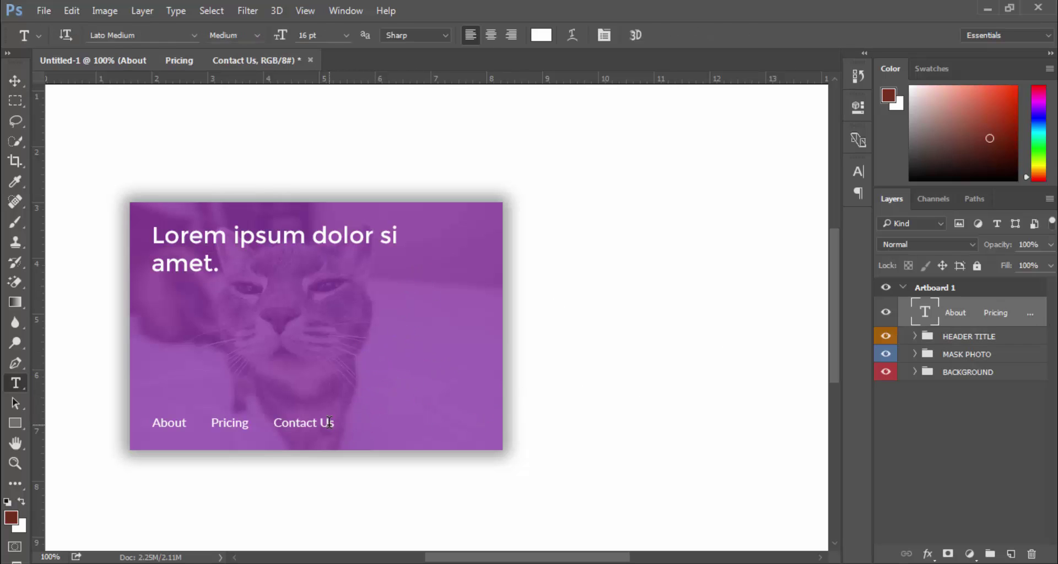
key(v)
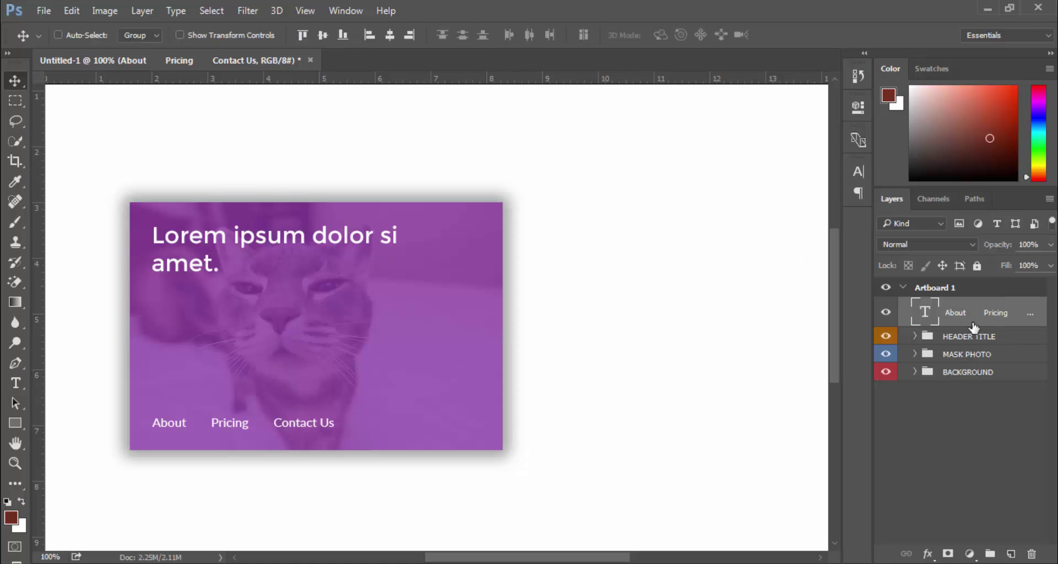
- Create a new group named MENUS and move the navigation text into it
click(991, 554)
double_click(949, 306)
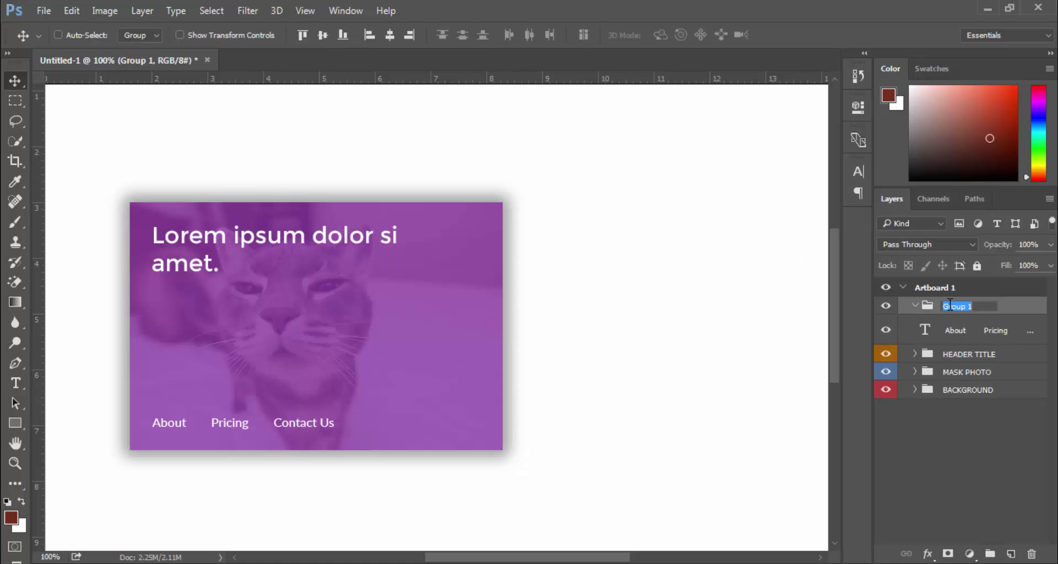
text(MENUS)
key(Return)
drag(949, 330, 956, 315)
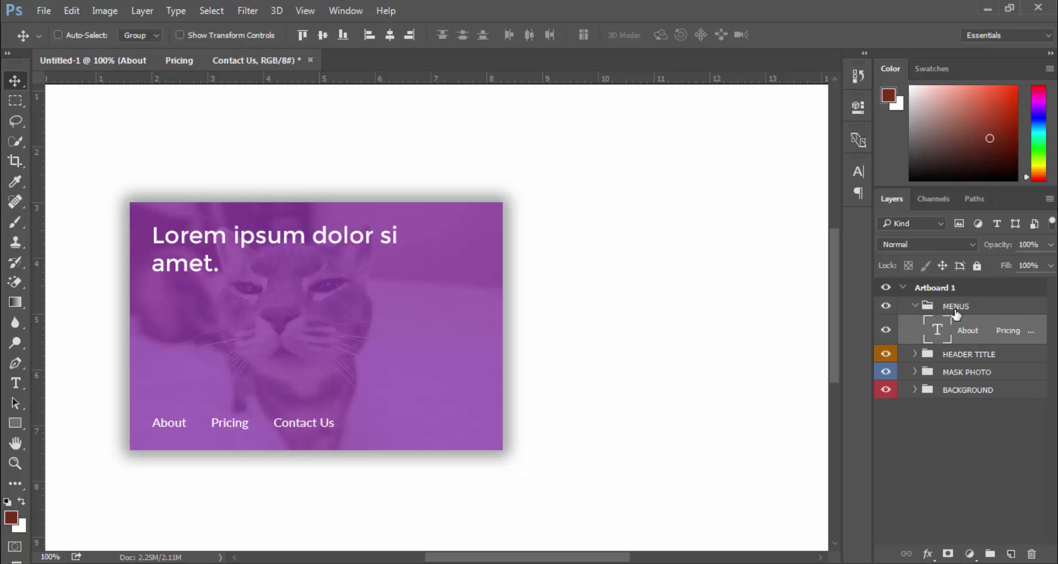
- Give the MENUS group a violet label and collapse it
right_click(886, 311)
click(932, 440)
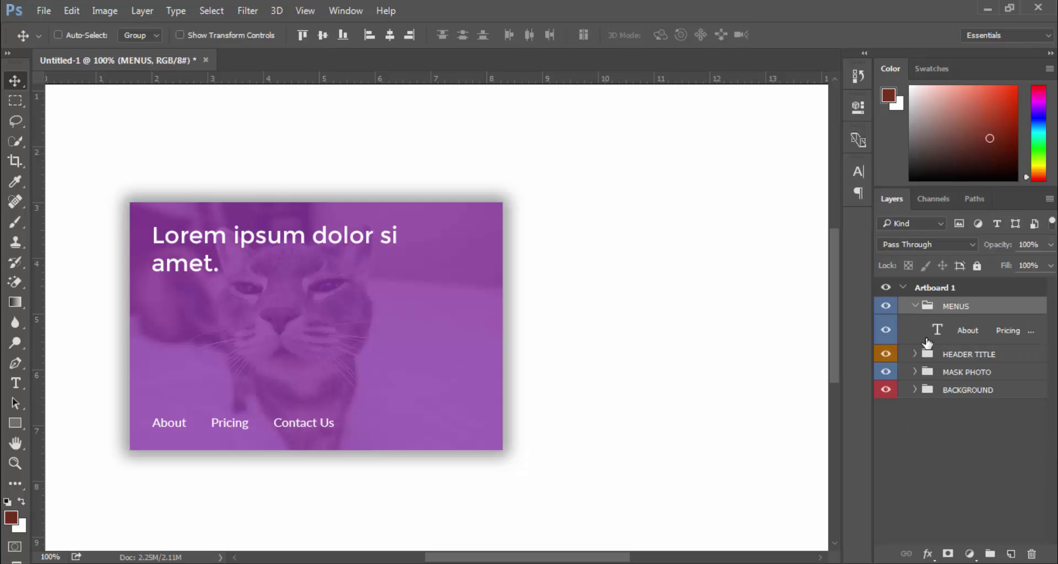
right_click(886, 306)
click(919, 457)
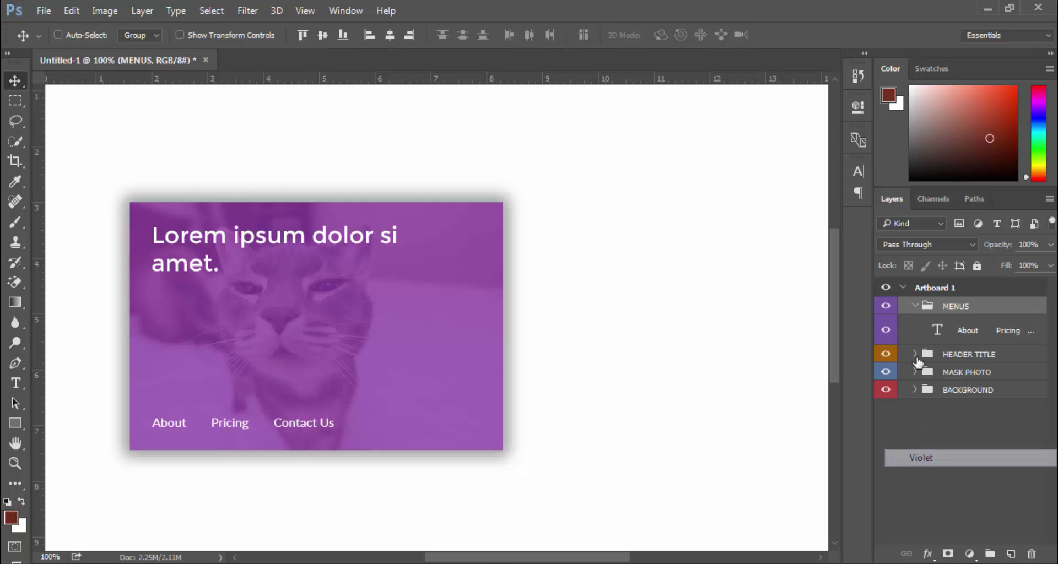
click(915, 308)
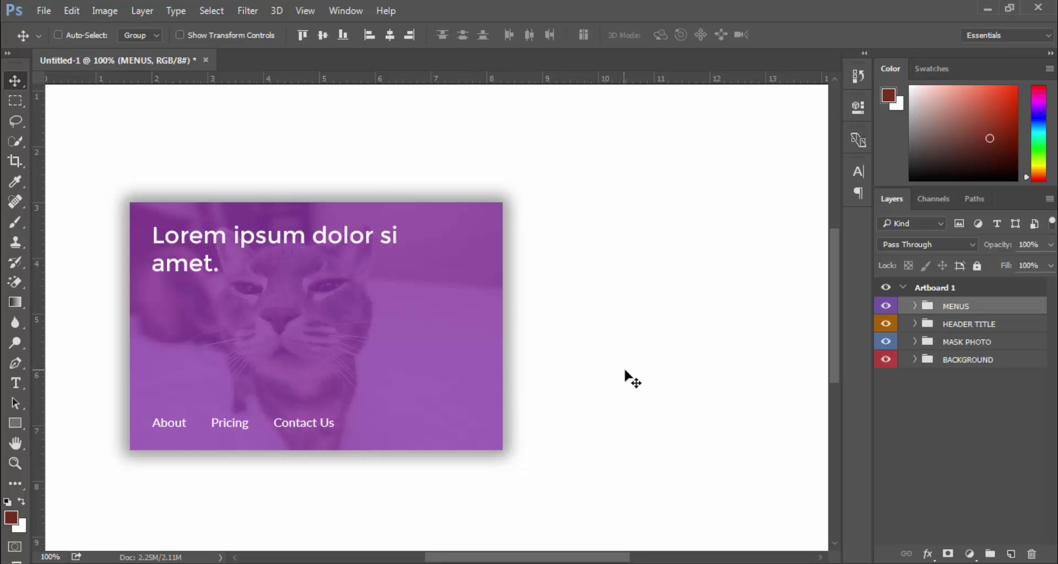
- In Save As, create and enter a 'Sign Up UI Design 002' folder inside Speed Art
click(38, 18)
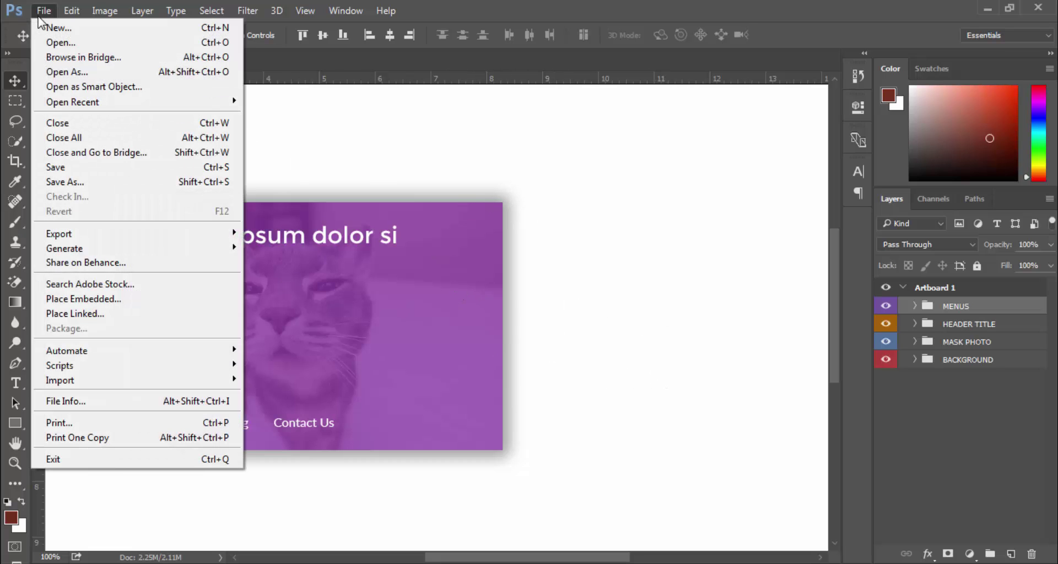
click(105, 184)
click(283, 125)
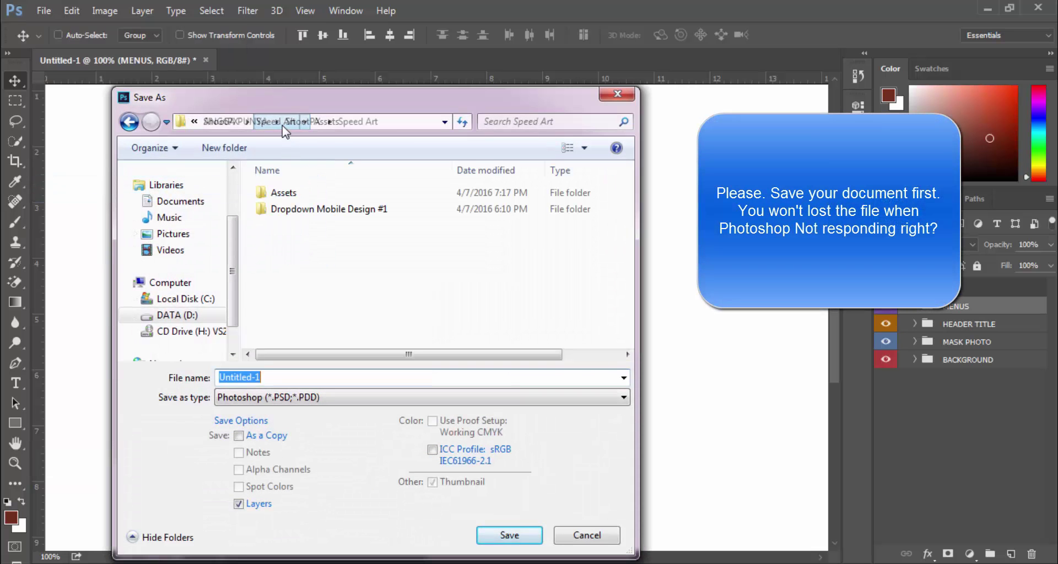
click(224, 147)
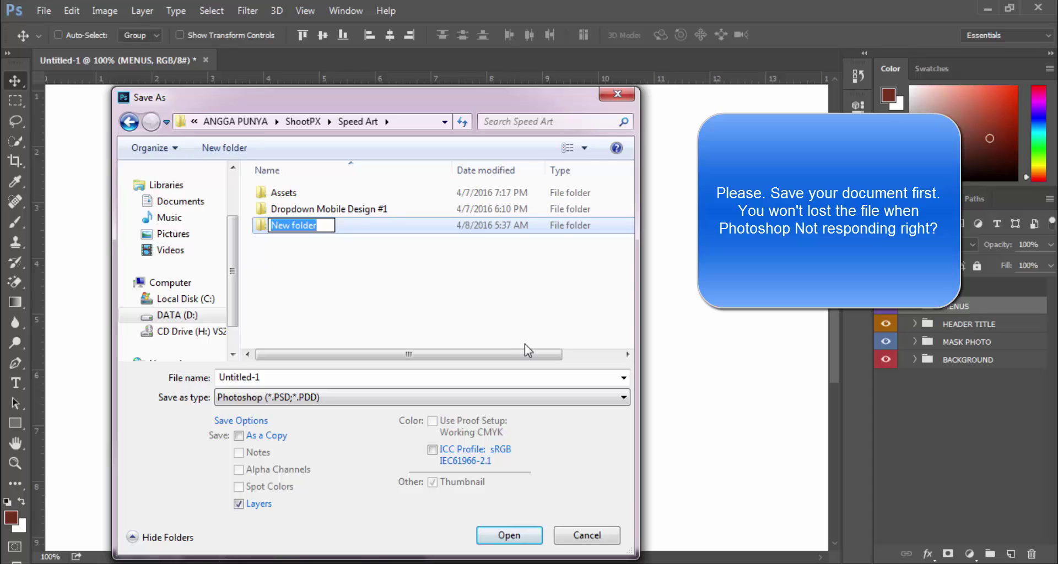
text(Si)
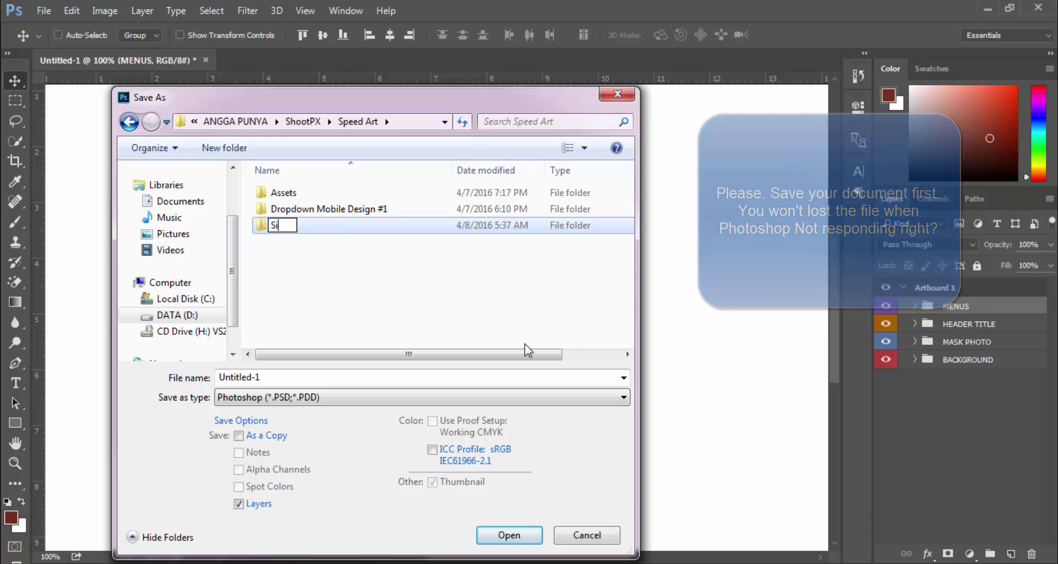
text(gn Up UI D)
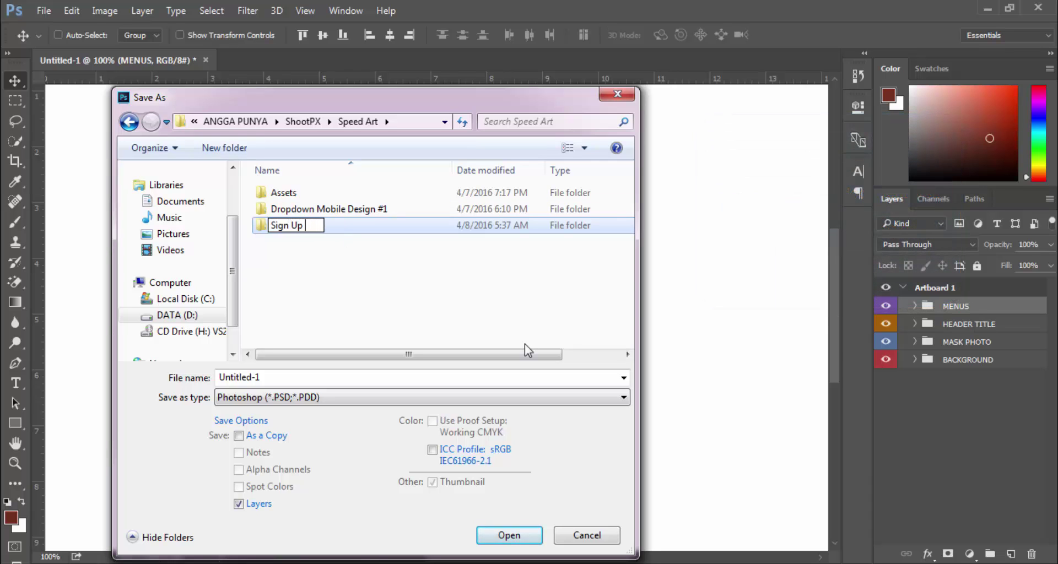
text(esign #)
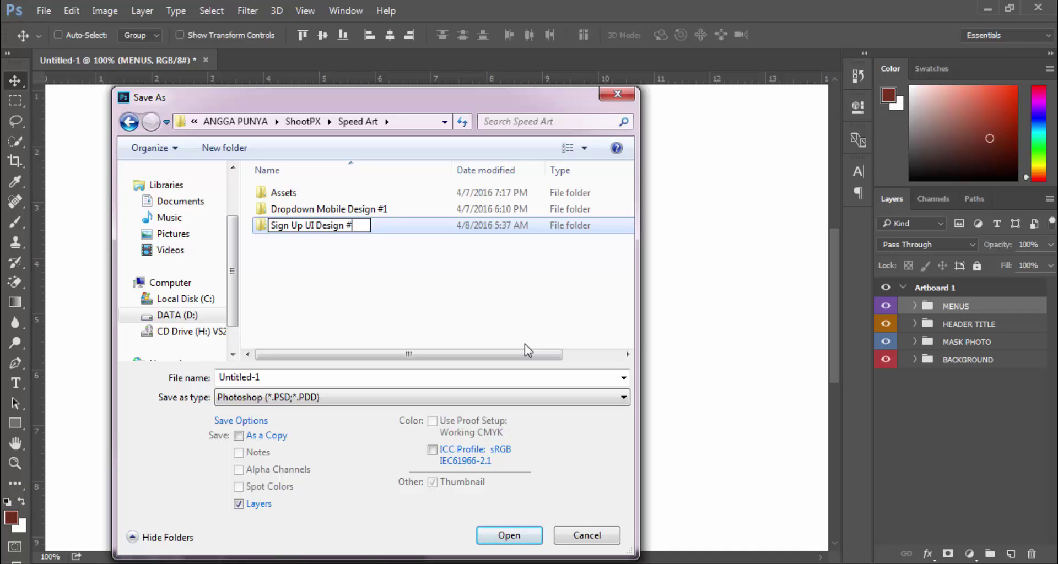
text(002)
key(Return)
key(Return)
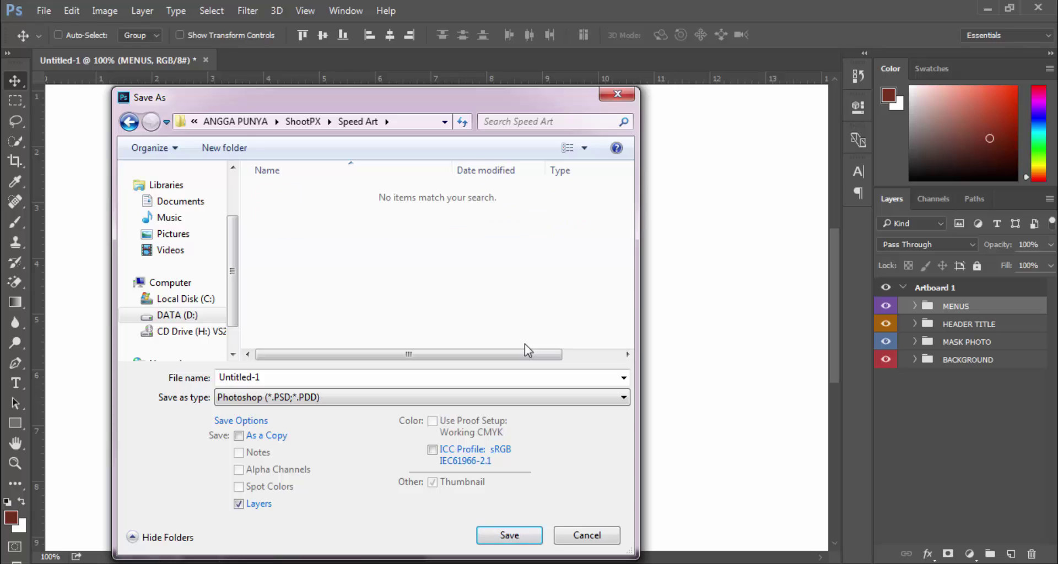
- Enter a file name ('sin') and save the PSD, accepting the format options
click(483, 378)
text(sin)
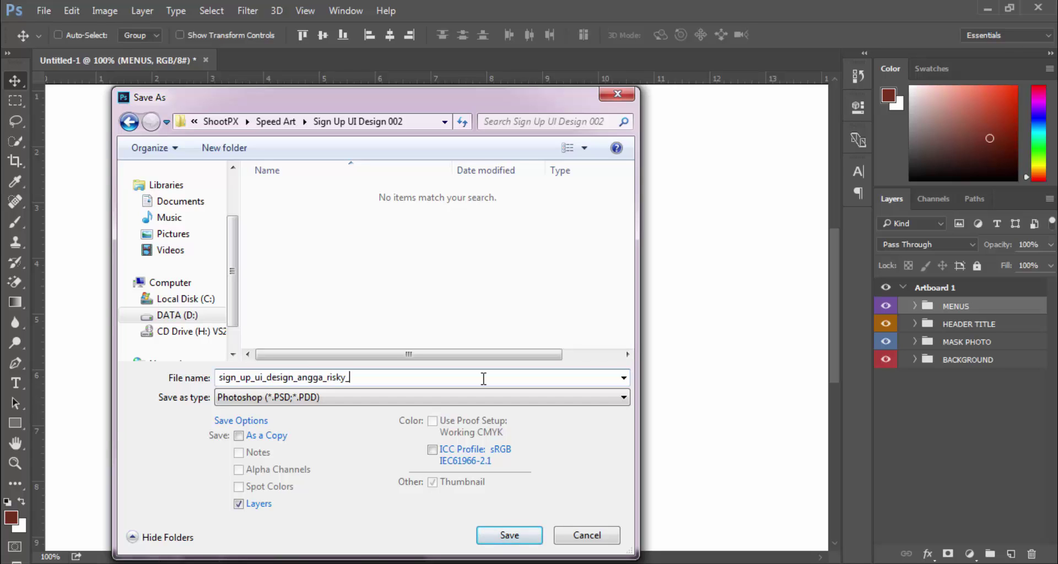
key(Return)
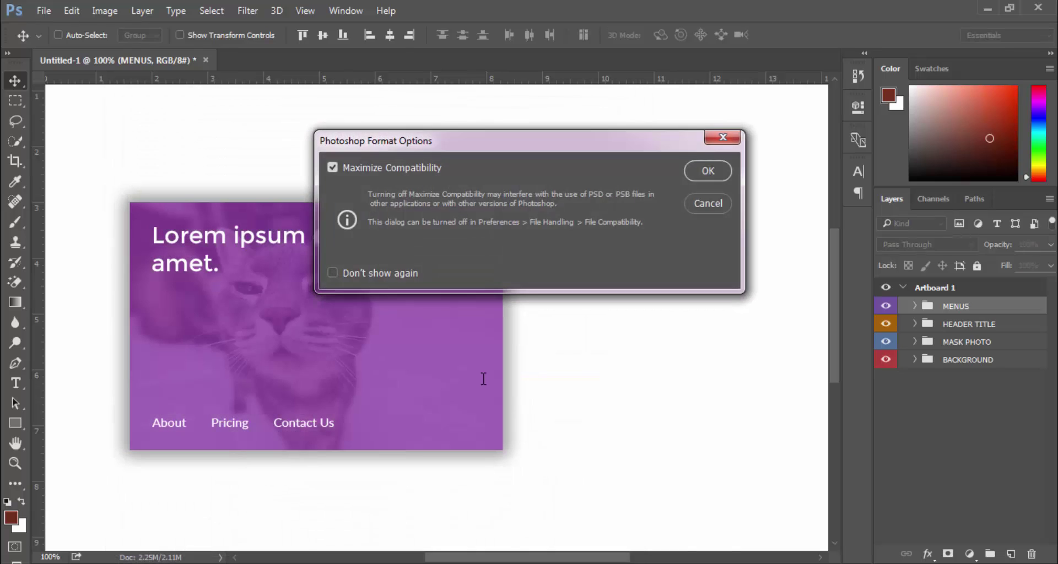
key(Return)
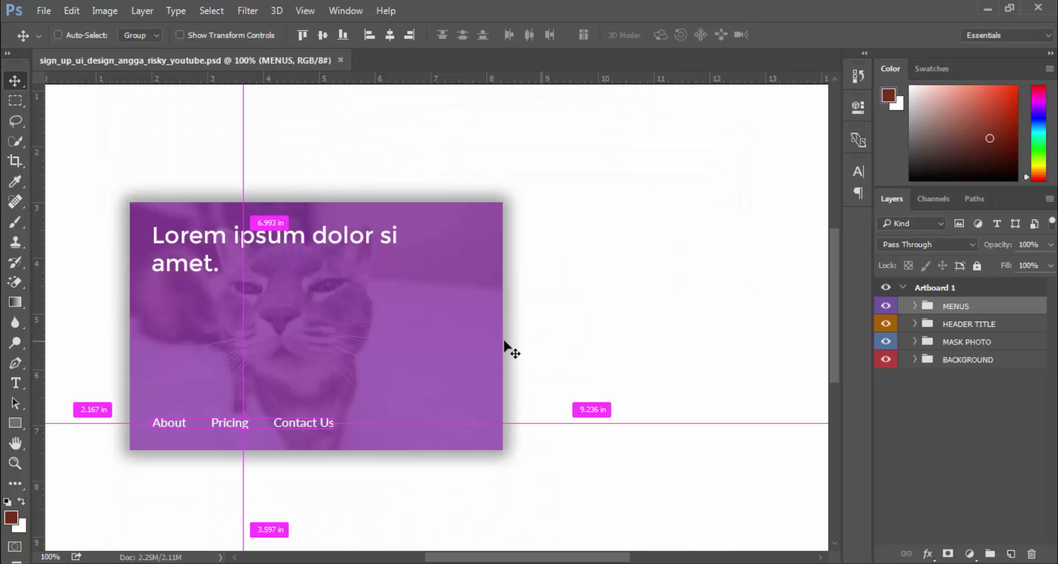
- Draw a 280 × 370 px dark red Rectangle 1 right of the purple header
drag(490, 560, 548, 557)
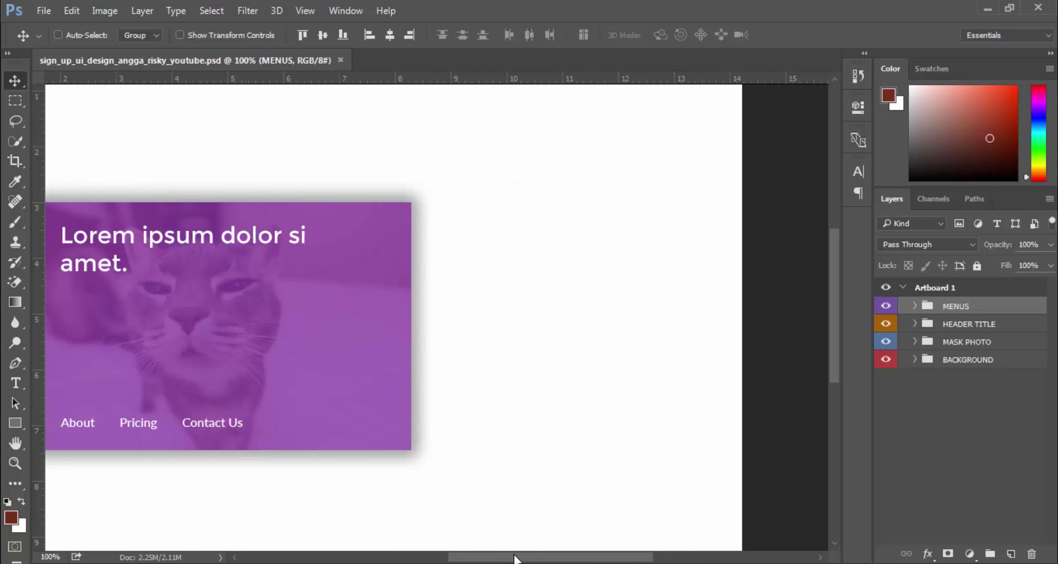
click(15, 423)
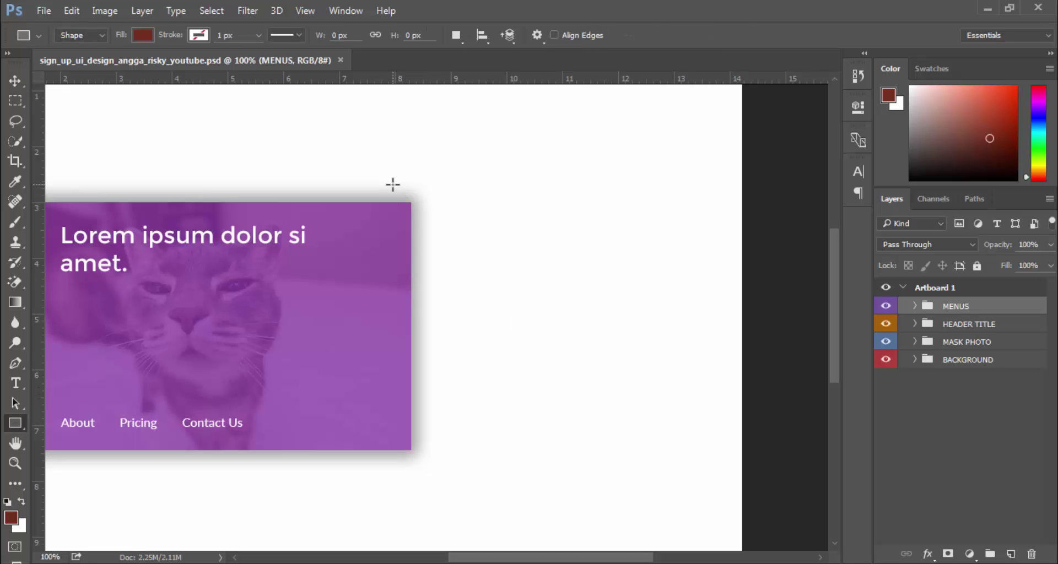
mouse_move(392, 184)
mouse_down()
mouse_move(507, 467)
mouse_move(609, 470)
mouse_up()
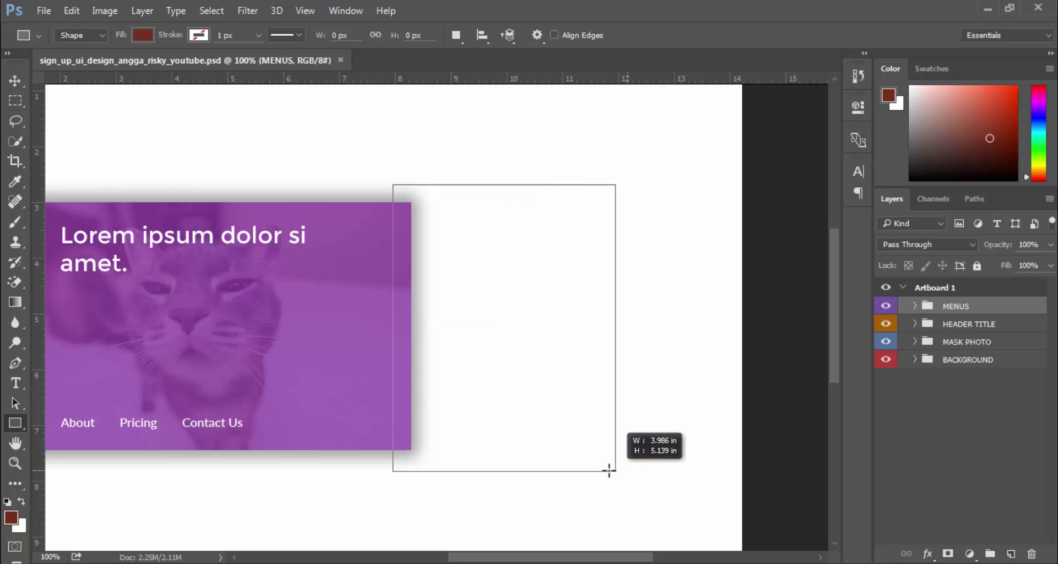
drag(609, 470, 610, 470)
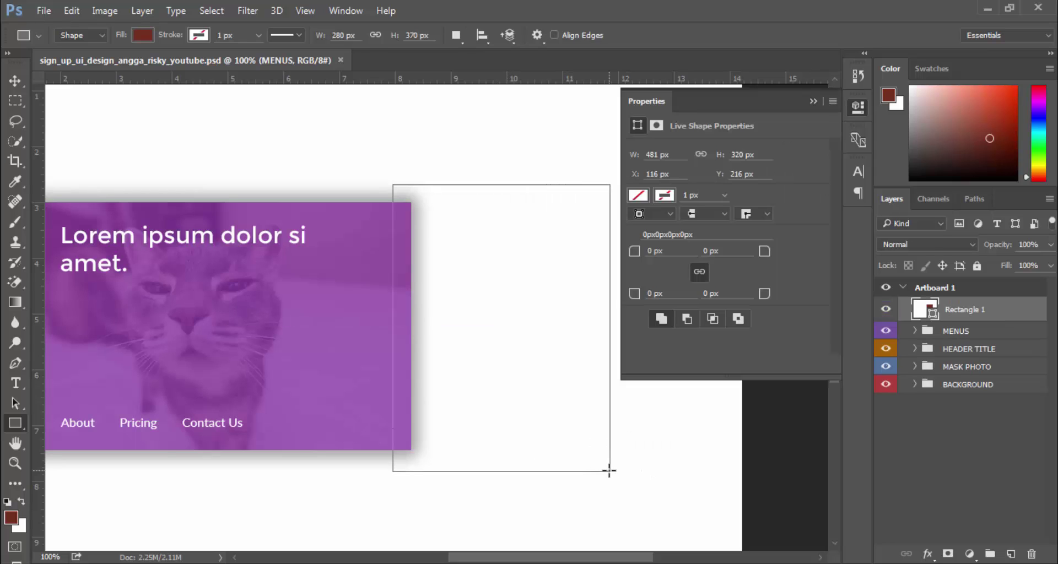
click(813, 102)
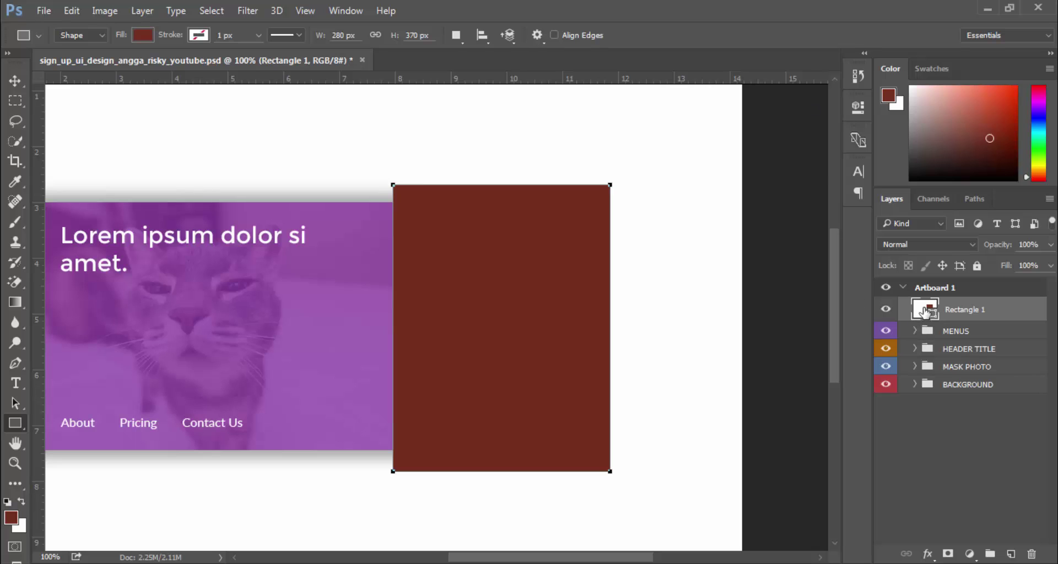
- Add a white Color Overlay to the rectangle, sampling white from the canvas
click(928, 554)
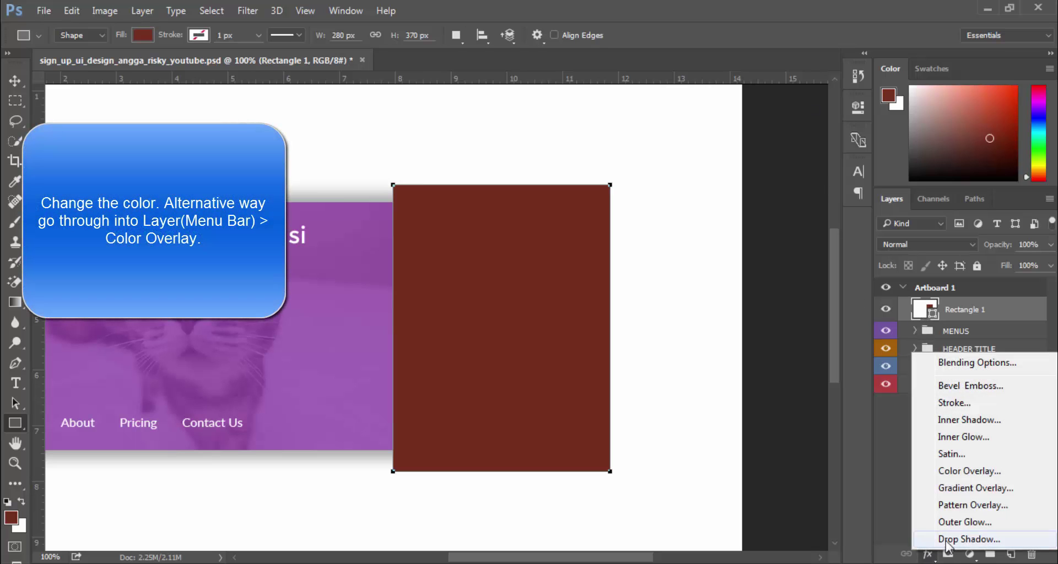
click(1013, 473)
click(788, 259)
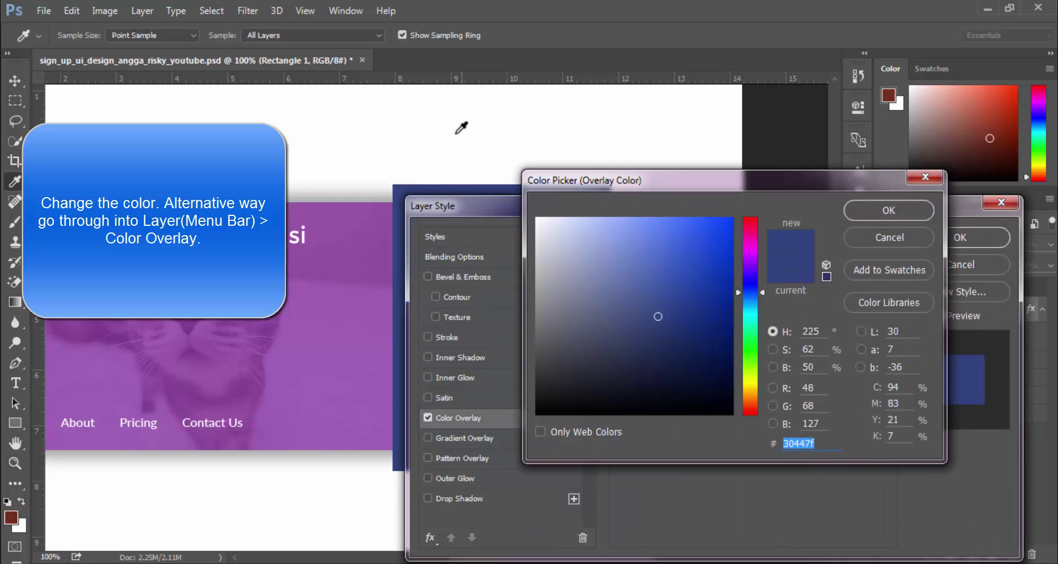
click(458, 127)
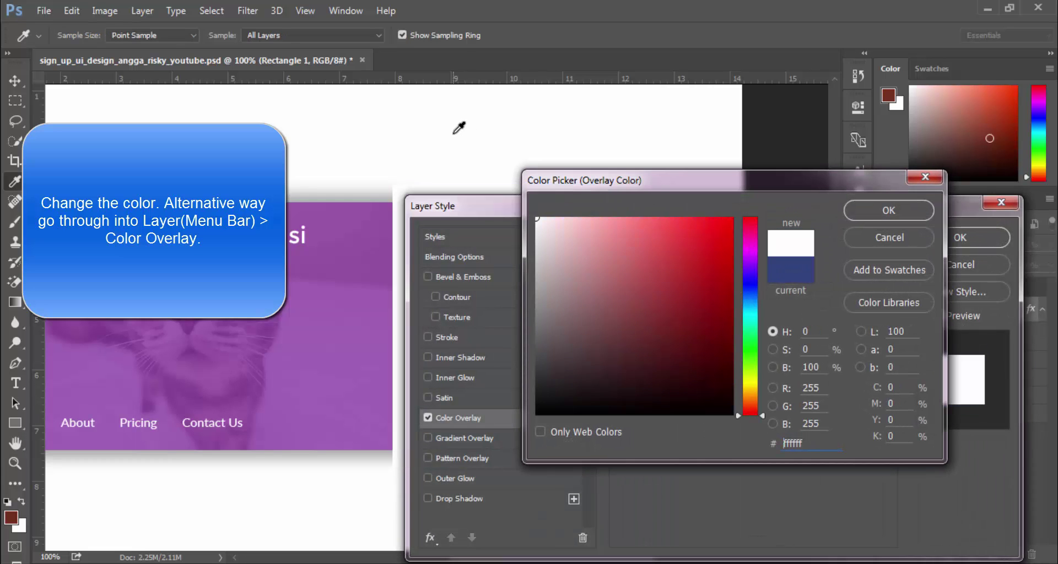
click(881, 214)
click(944, 236)
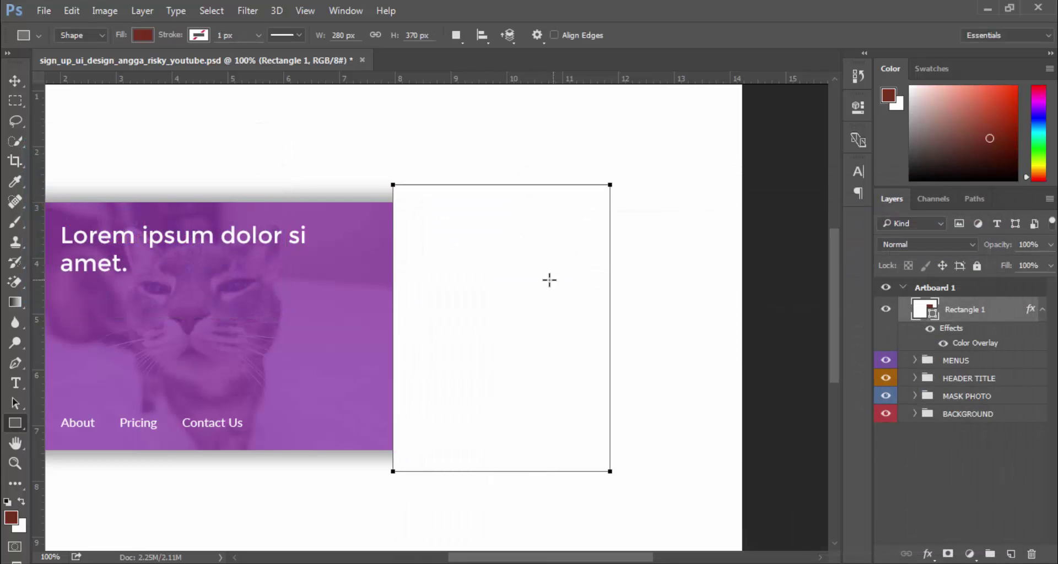
click(15, 81)
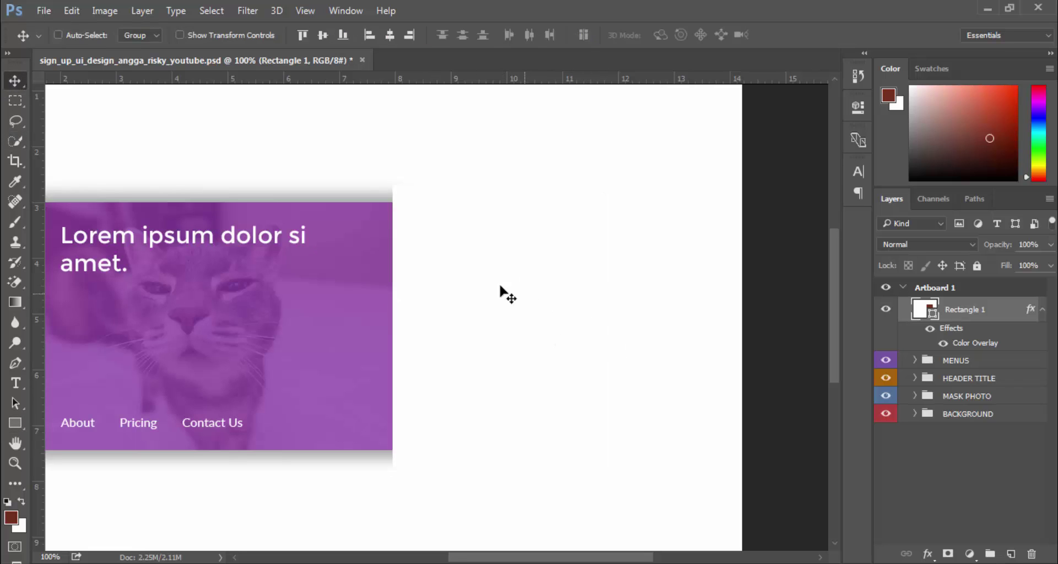
- Add a Drop Shadow with Spread 20 and Size 20 to the rectangle
click(928, 554)
click(945, 545)
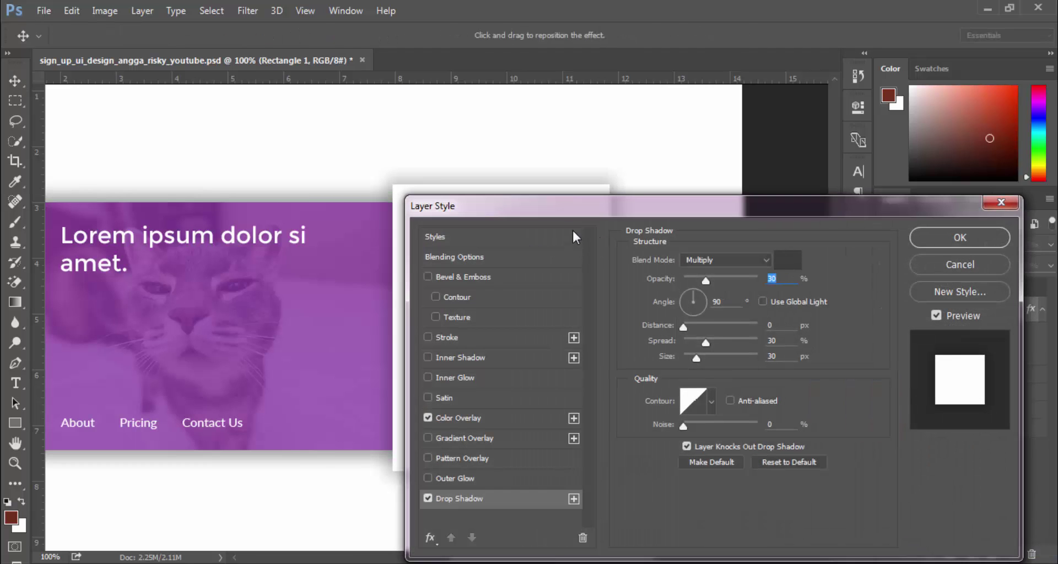
drag(574, 213, 612, 212)
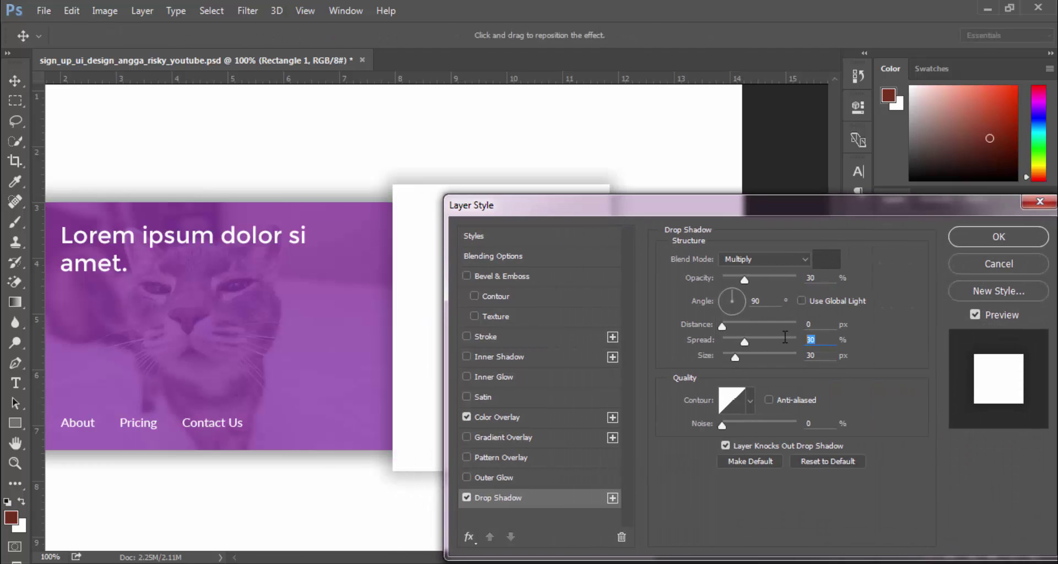
text(2020)
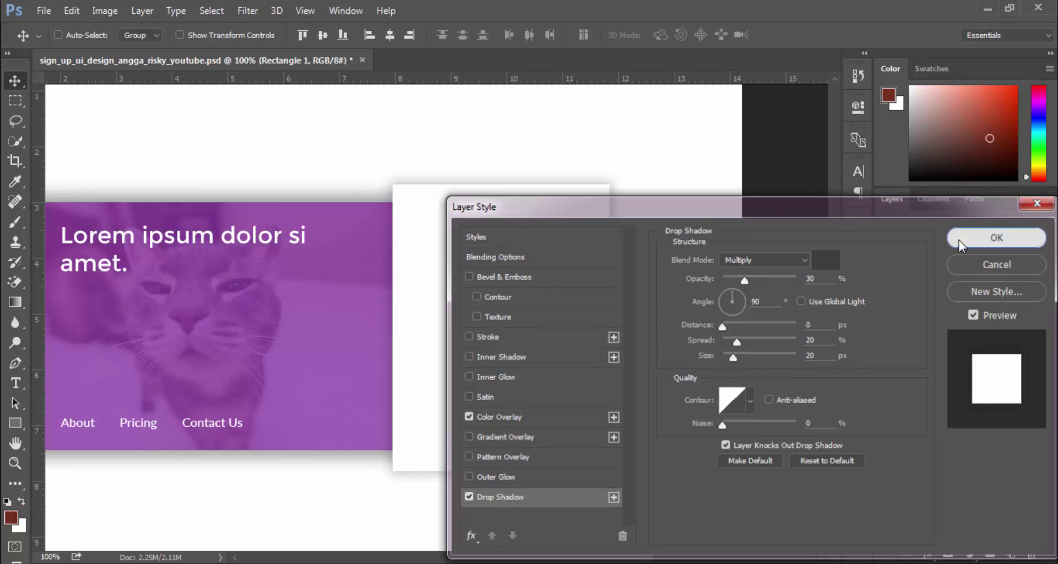
click(997, 238)
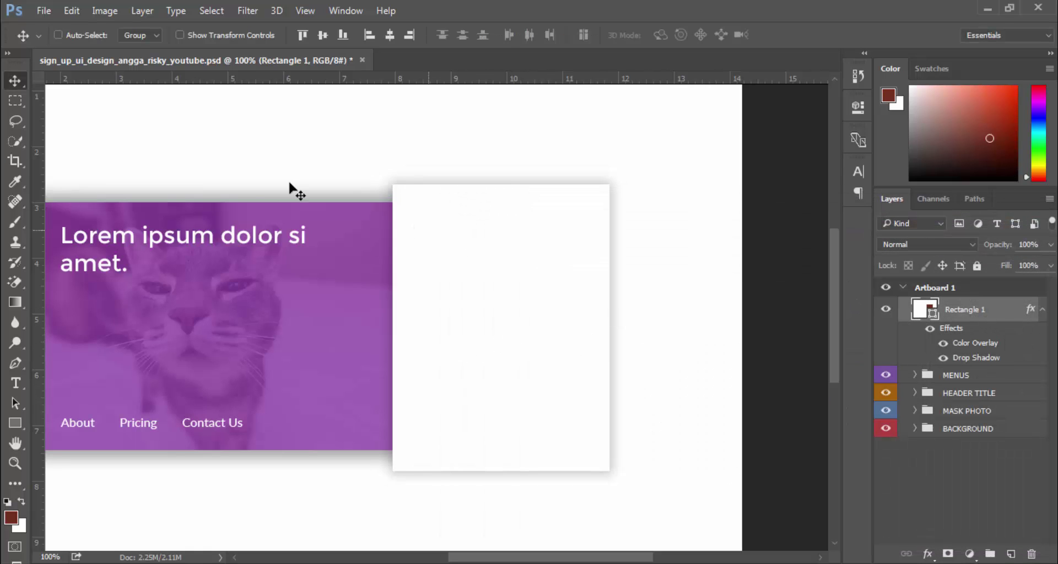
- Nudge the white rectangle a little to the left
key(shift+Left)
key(Left)
key(Left)
key(Left)
key(shift+Left)
key(shift+Left)
key(shift+Left)
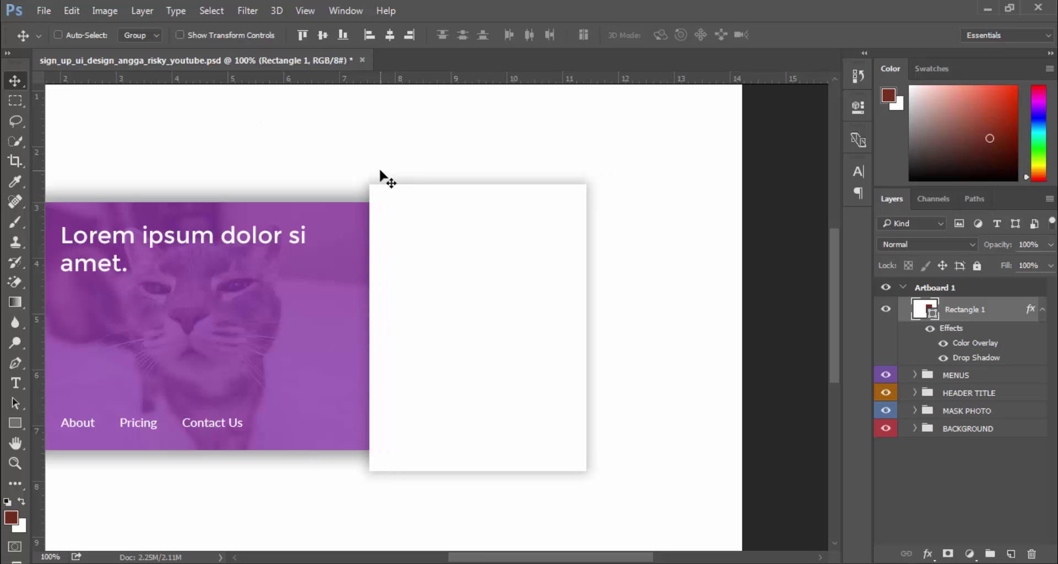
key(shift+Left)
key(Left)
key(Left)
key(Left)
key(ctrl)
scroll(384, 178, left, 2)
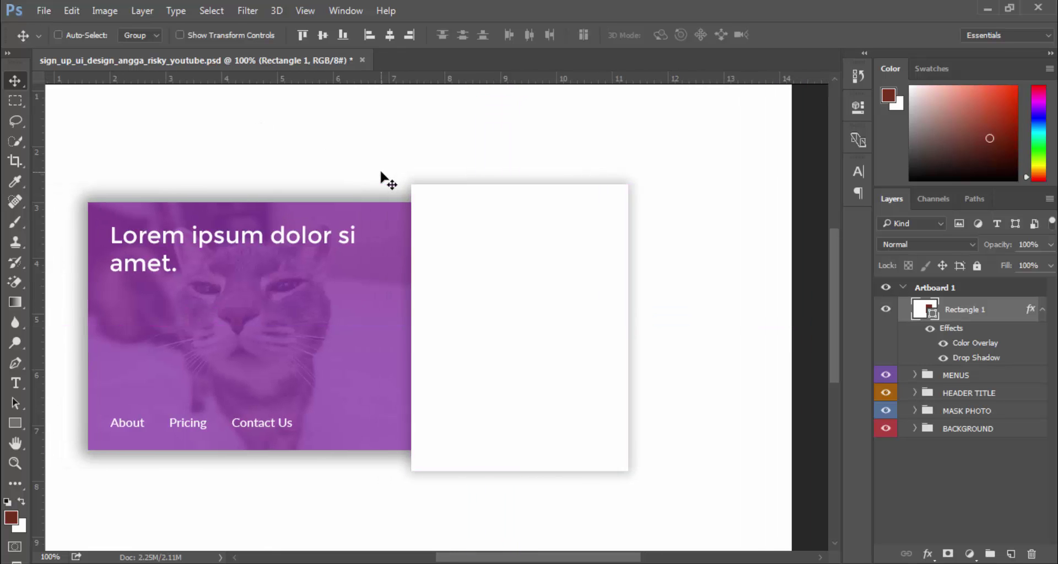
key(shift+Right)
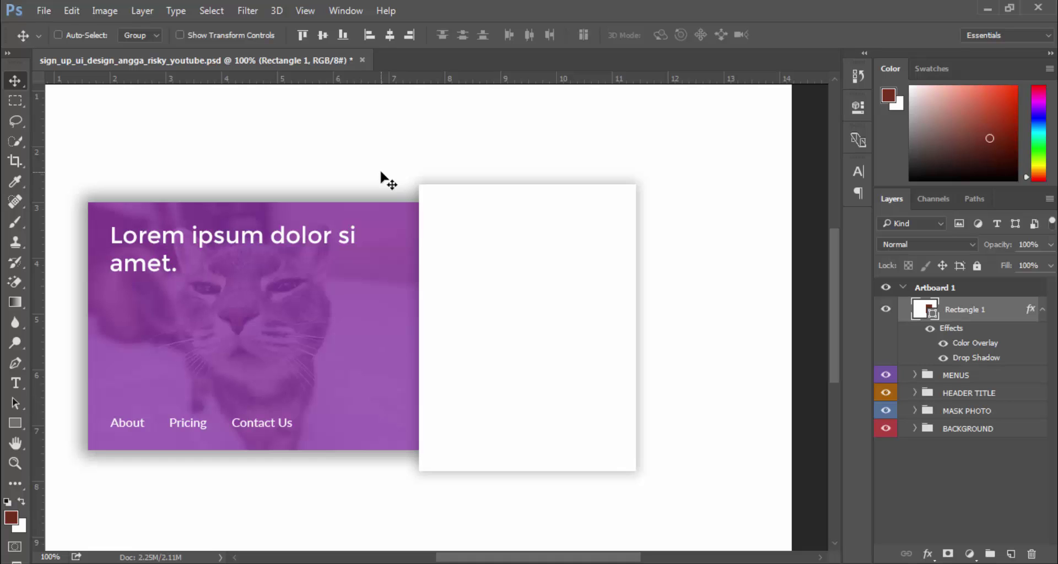
scroll(532, 273, up, 1)
scroll(536, 277, down, 2)
scroll(540, 274, left, 2)
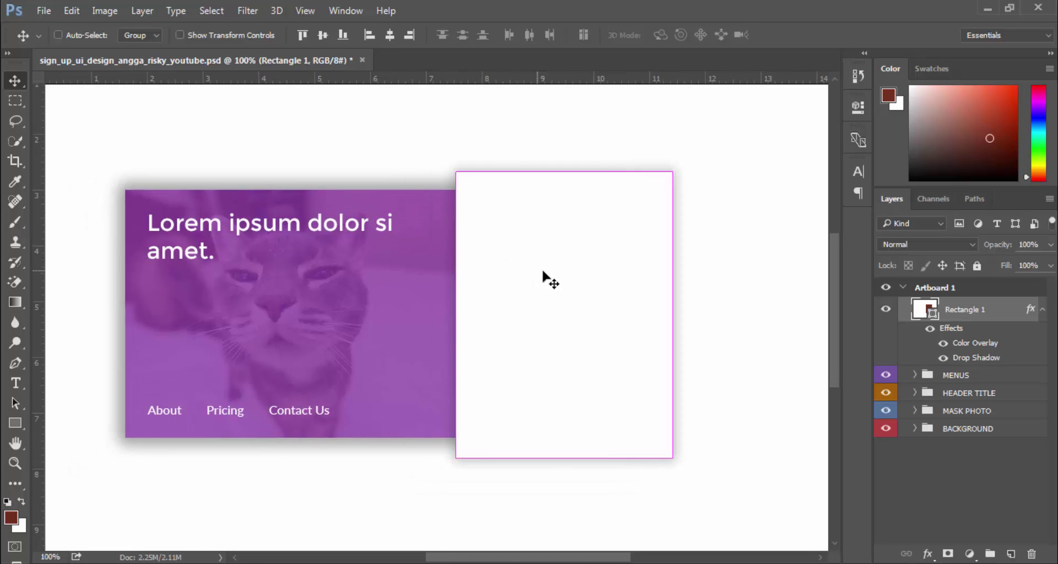
scroll(573, 284, right, 1)
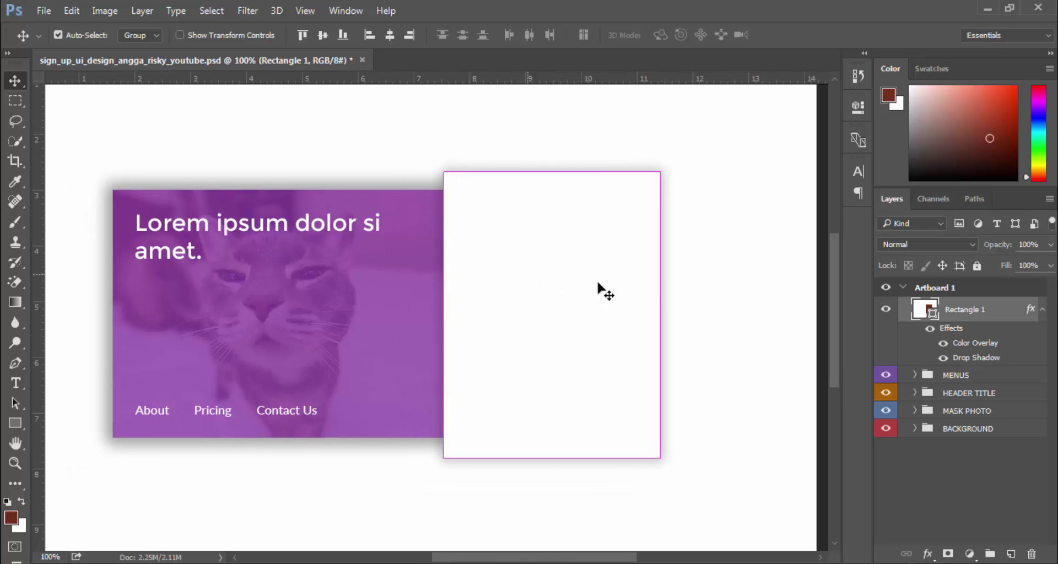
- Create a new group named SIGNUP and give it a red label
click(990, 554)
double_click(968, 307)
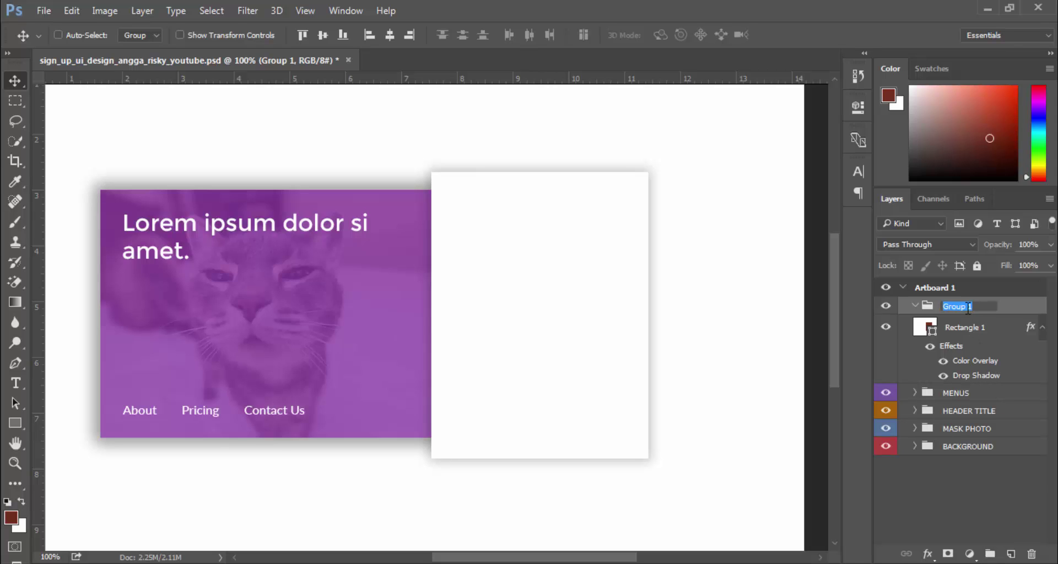
text(SIGNUP)
key(Return)
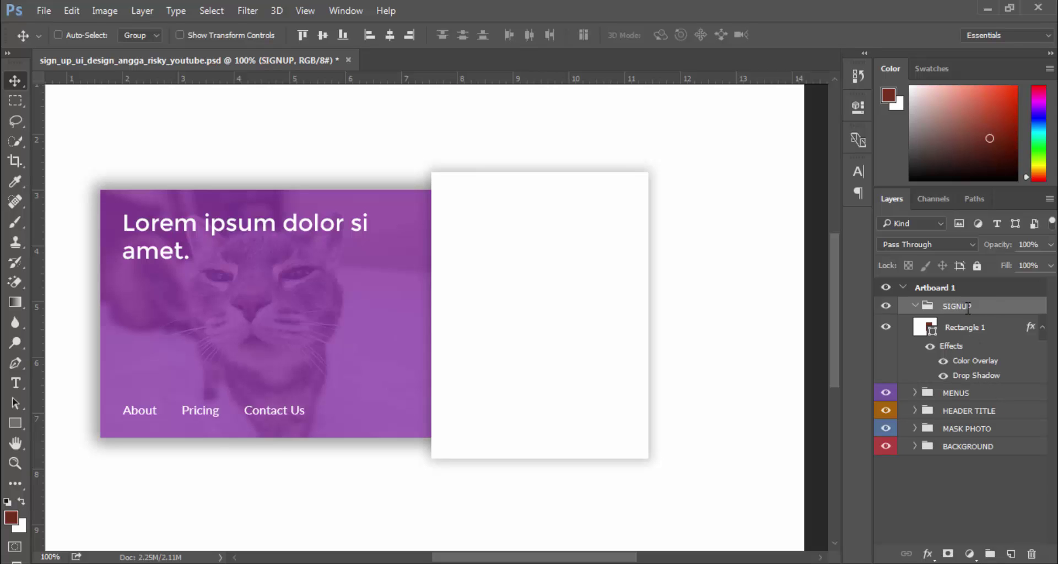
right_click(880, 308)
click(919, 371)
- Rename Rectangle 1 to BG and move it into the SIGNUP group
click(958, 331)
double_click(959, 330)
text(BG)
key(Return)
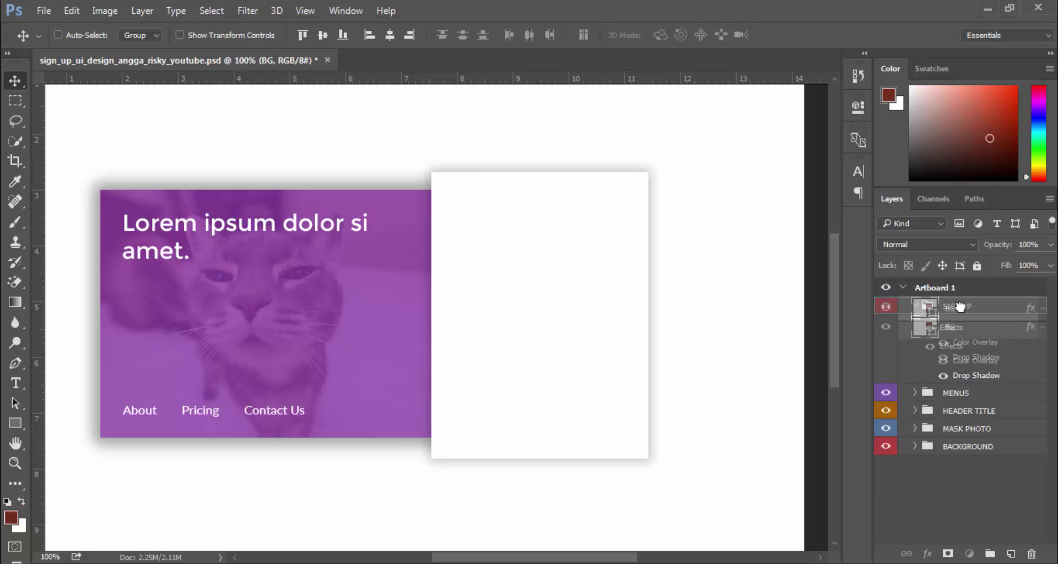
drag(953, 331, 952, 309)
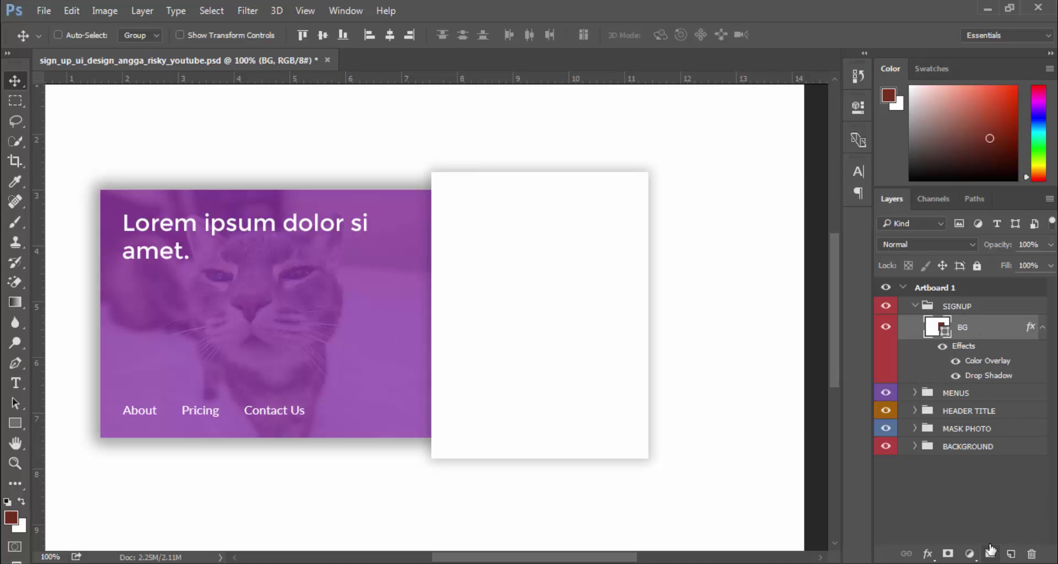
- Place the BG layer in its own BG group and collapse it
click(990, 553)
double_click(961, 323)
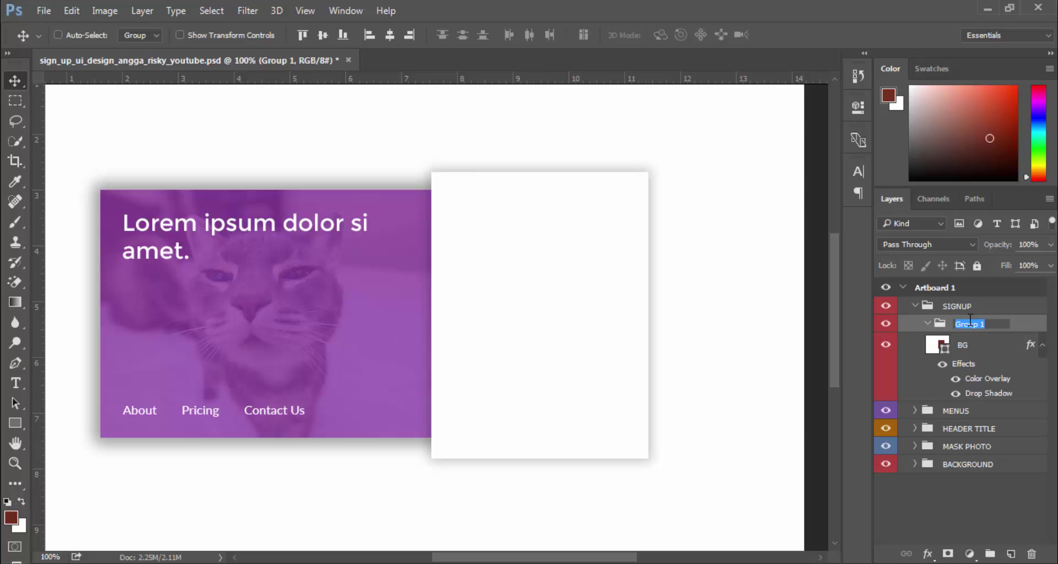
text(BG)
key(Return)
drag(950, 368, 966, 320)
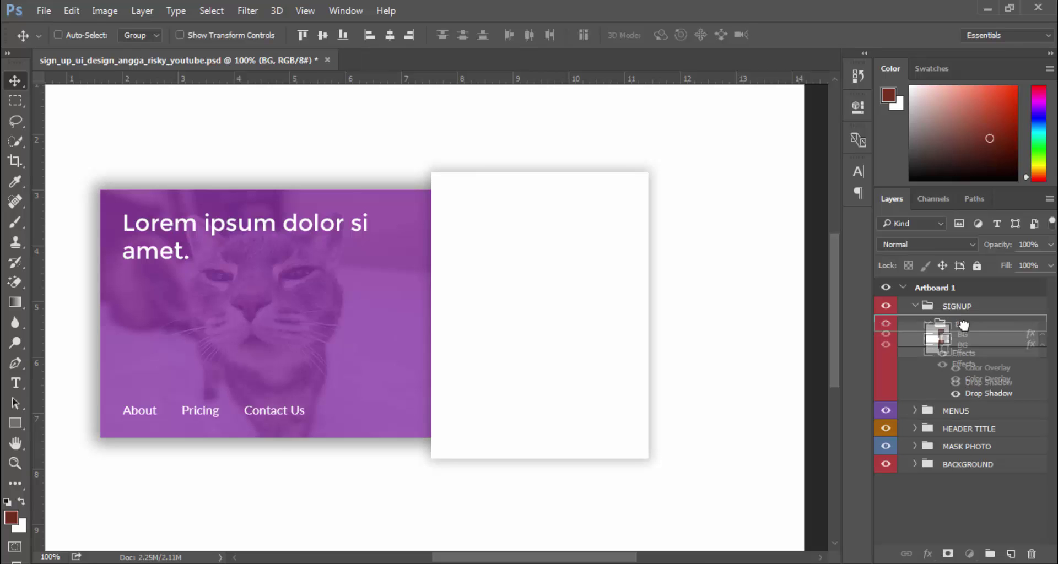
click(927, 326)
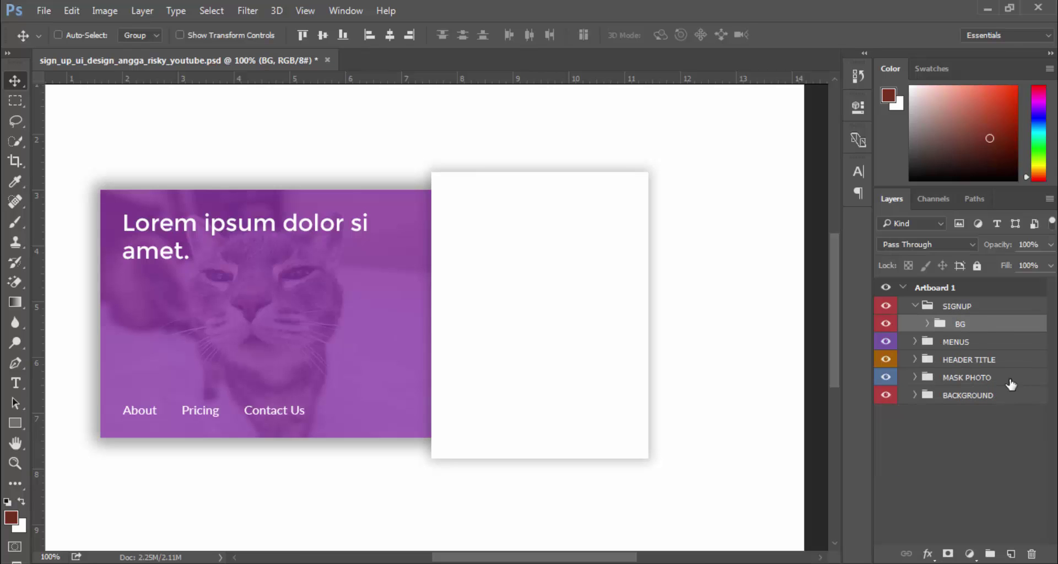
- Type 'Sign Up' on the white panel in Montserrat Regular
click(16, 383)
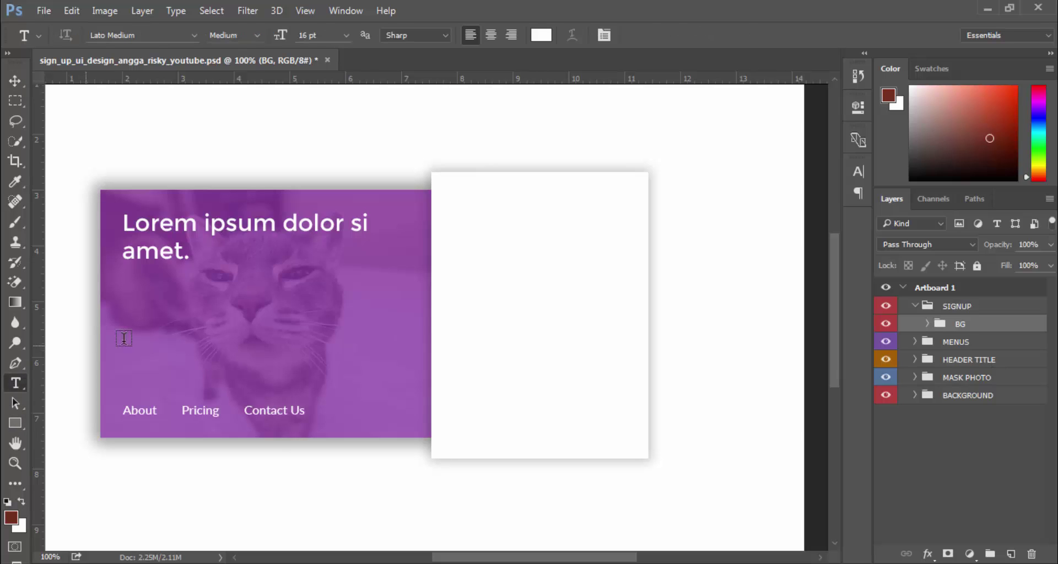
click(454, 228)
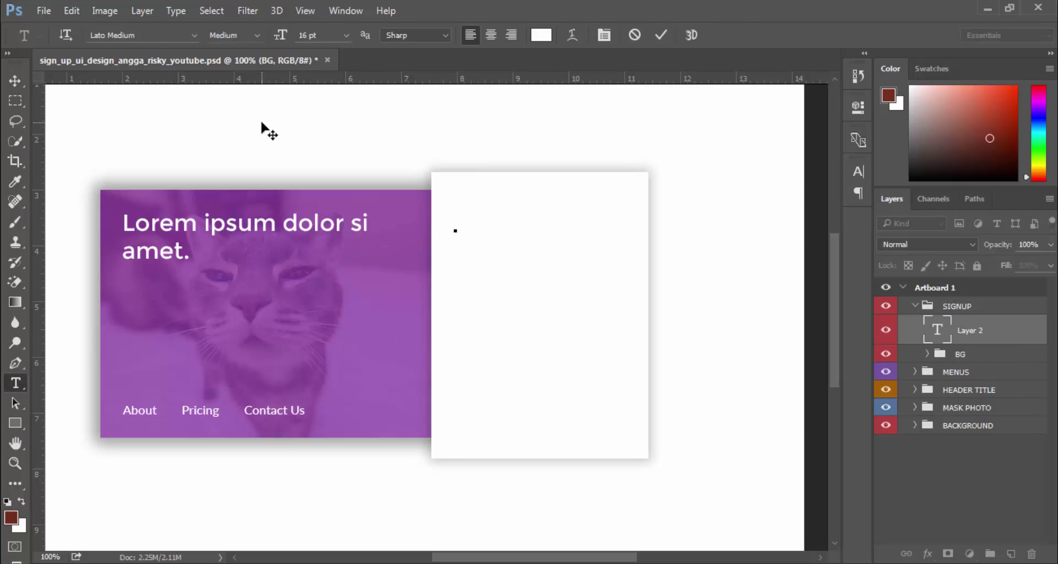
click(169, 35)
text(MONT)
key(Return)
text(Sign Up)
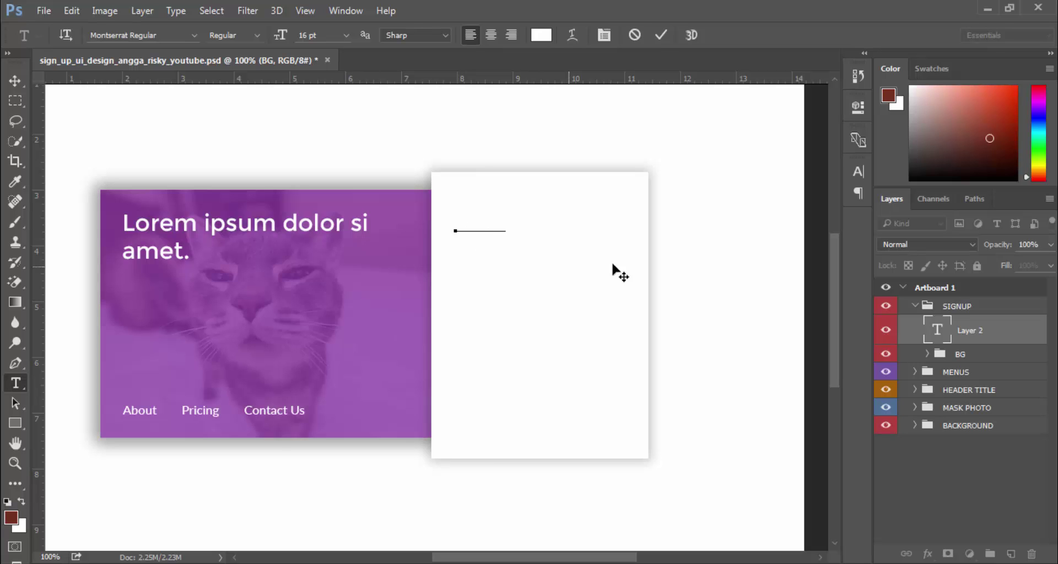
- Set the text colour to Amethyst #9b59b6, copied from Flat UI Colors
key(ctrl+a)
click(542, 35)
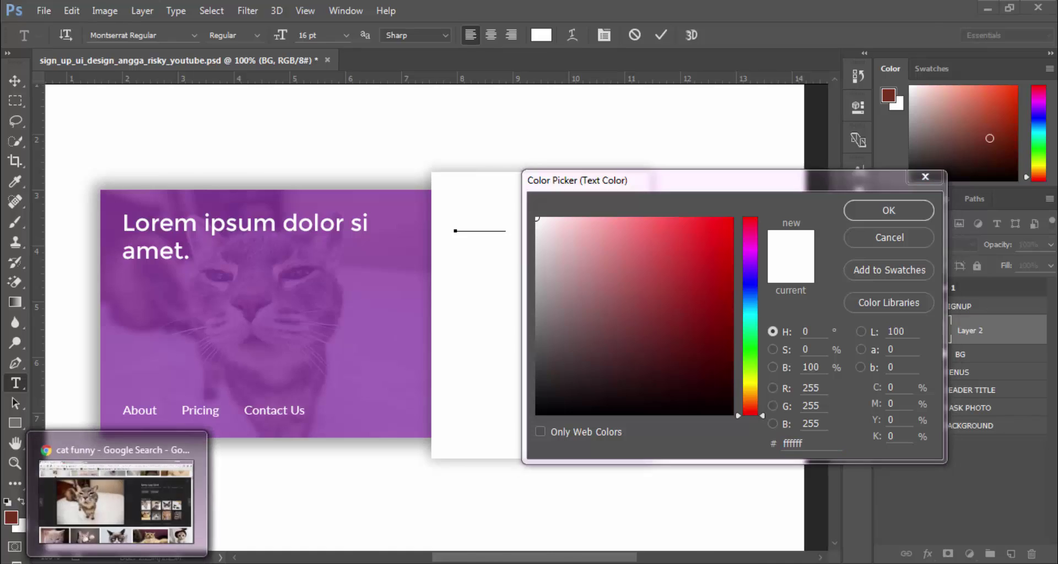
click(127, 496)
click(207, 9)
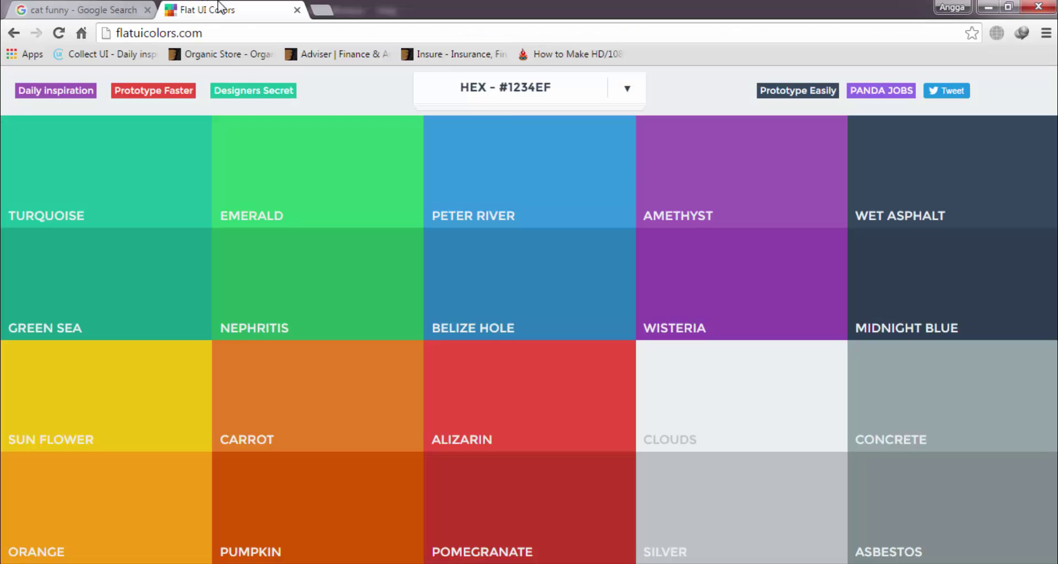
click(724, 221)
key(alt+Tab)
text(#9b59b6)
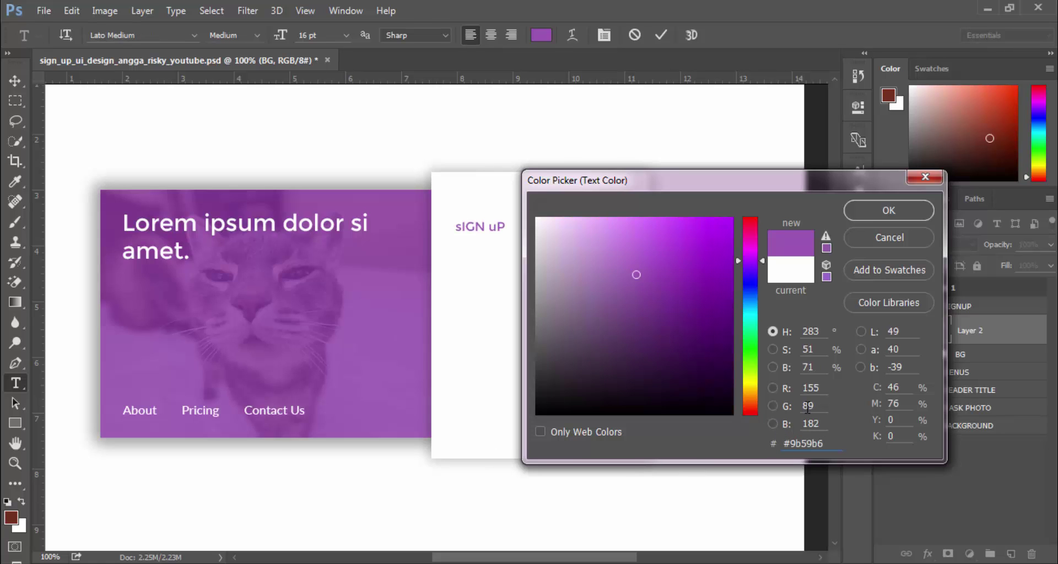
- Confirm the purple colour, retype 'Sign Up' and set it to 24 pt
click(904, 210)
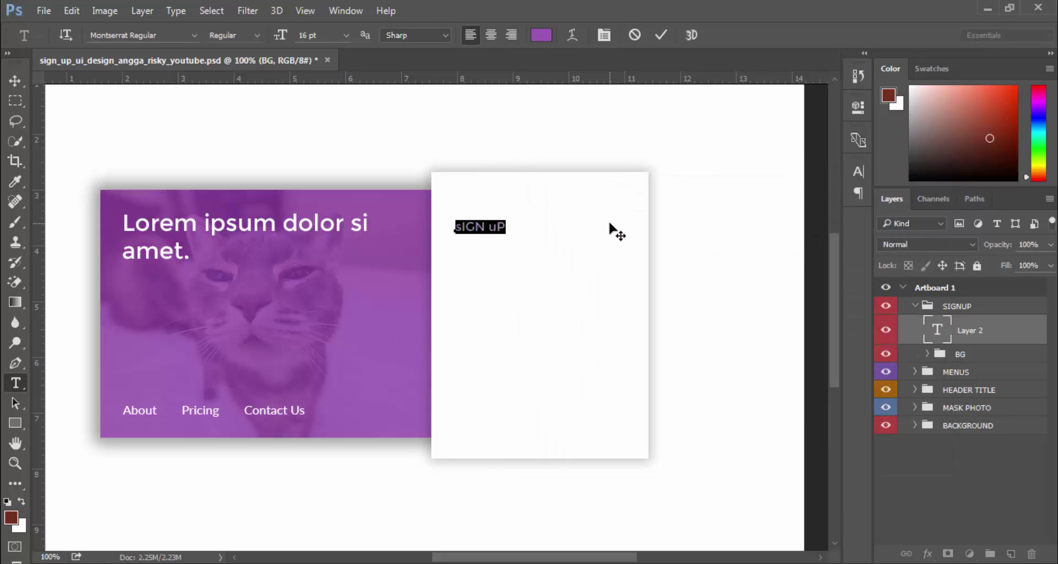
text(Sign Up)
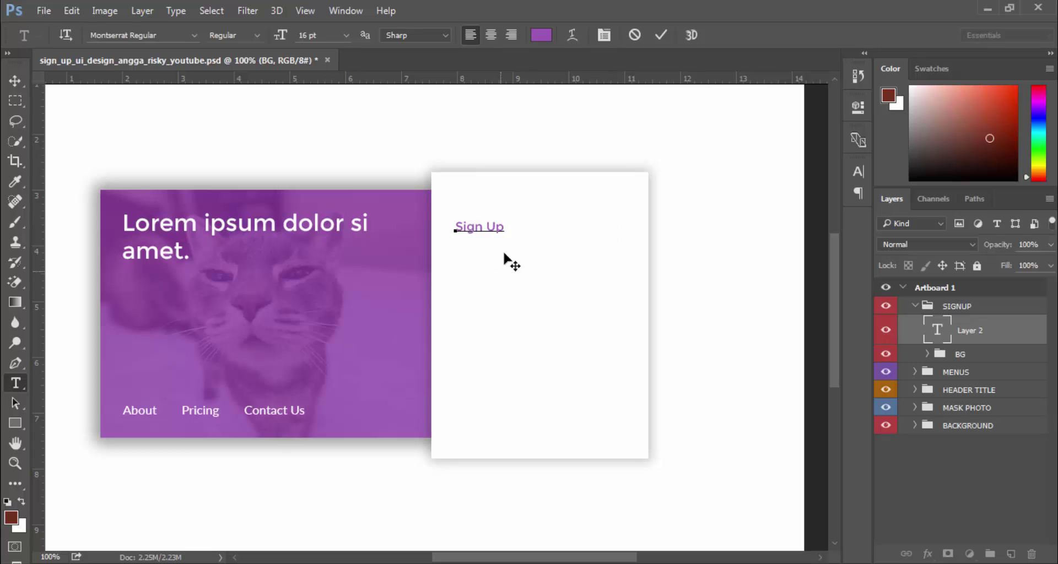
key(ctrl+a)
click(346, 36)
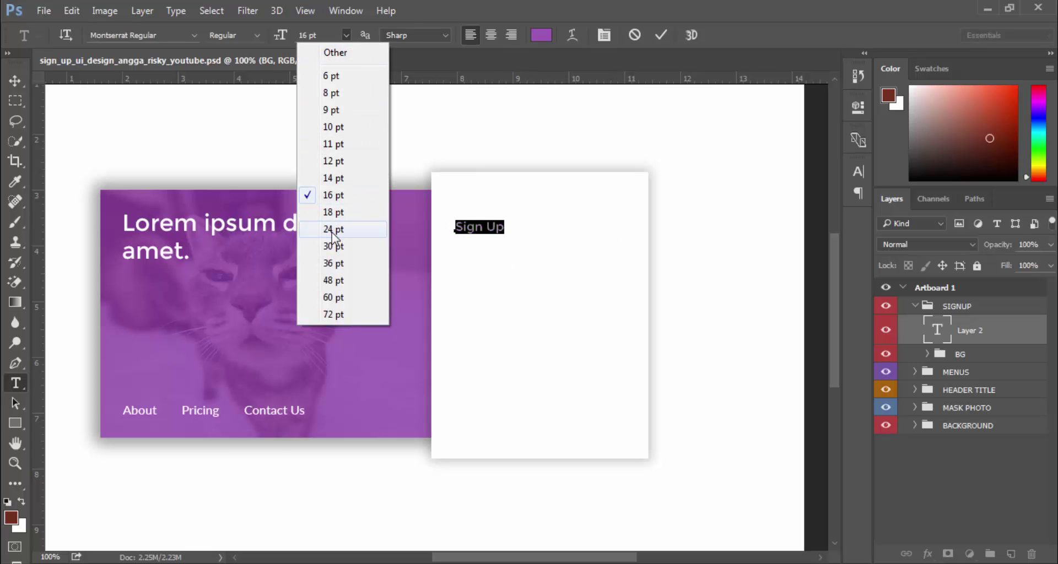
click(334, 236)
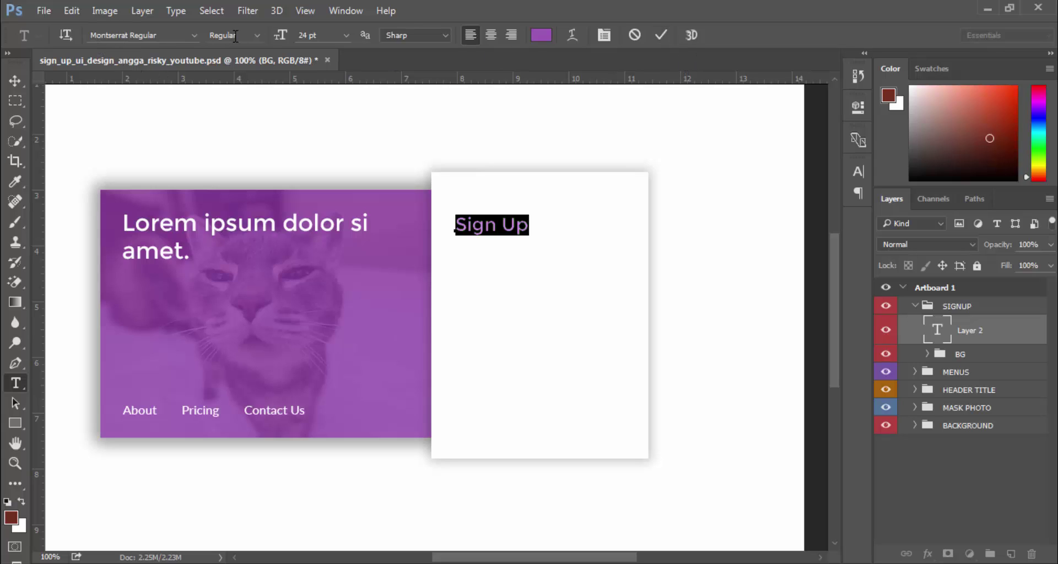
click(661, 34)
- Nudge the Sign Up heading into place near the panel's top-left corner
key(v)
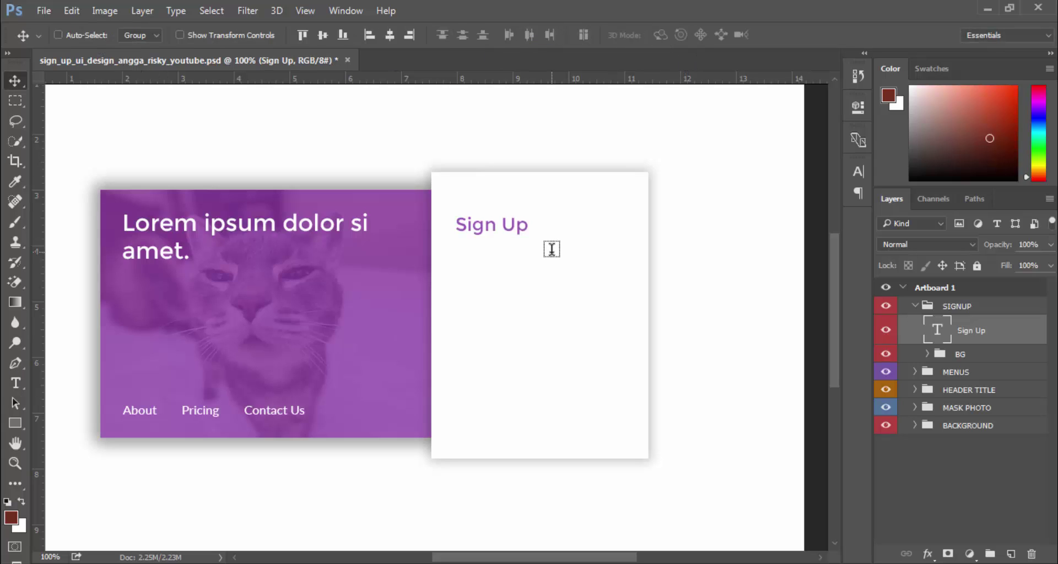
key(shift+Left)
key(shift+Left)
key(shift+Left)
key(Left)
key(Left)
key(Left)
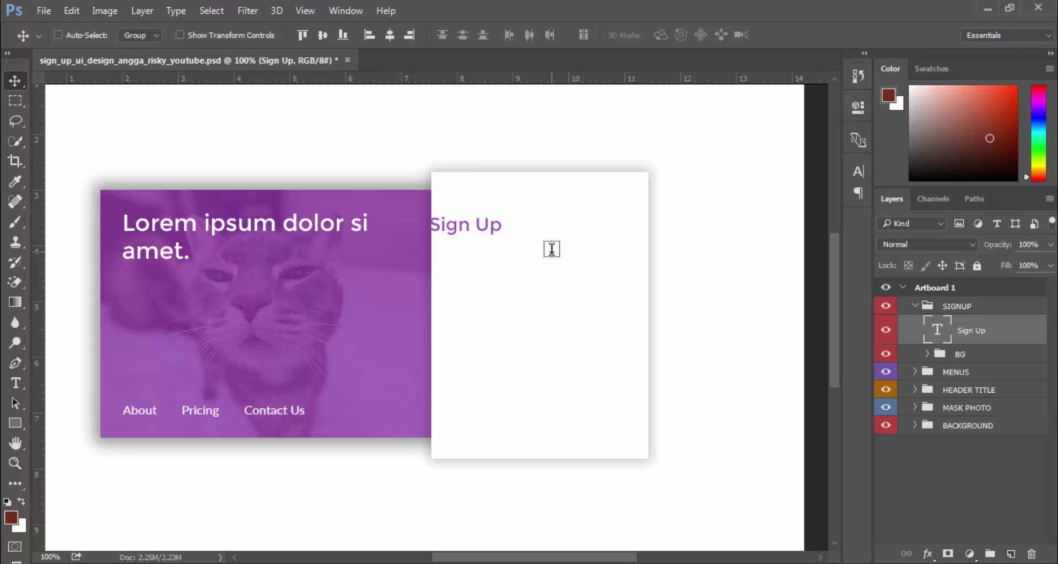
key(Right)
key(Right)
key(Right)
key(shift+Right)
key(Right)
key(Right)
key(Right)
key(shift+Right)
key(Right)
key(Right)
key(Right)
key(shift+Up)
key(shift+Up)
key(Up)
key(Up)
key(Up)
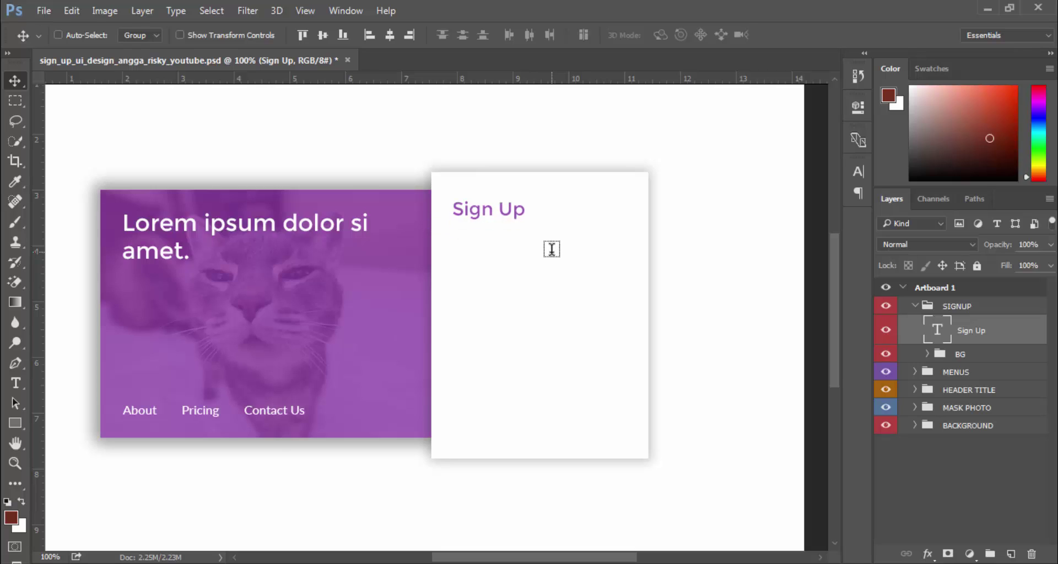
key(shift+Up)
key(shift+Up)
key(shift+Up)
key(Up)
key(Up)
key(Up)
key(shift+Up)
key(Up)
key(Up)
key(Up)
key(shift+Down)
key(shift+Down)
key(shift+Down)
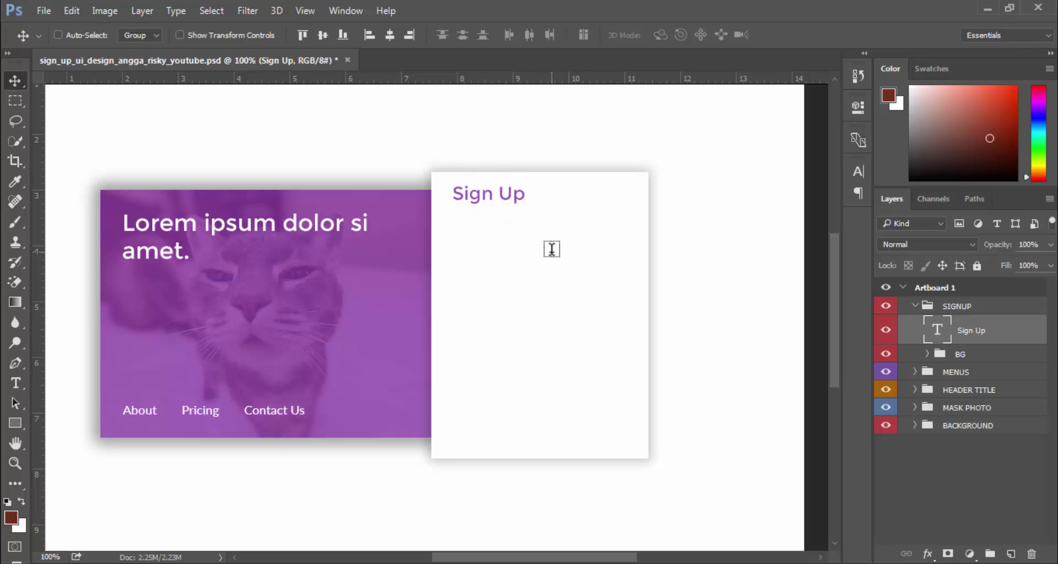
key(shift+Down)
key(shift+Down)
key(shift+Down)
key(shift+Down)
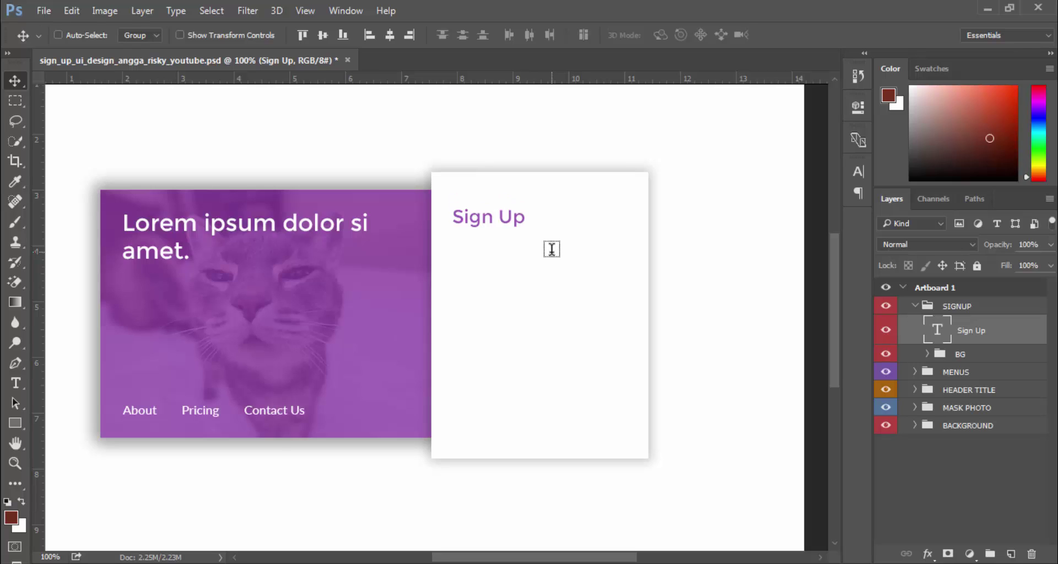
key(shift+Down)
key(Down)
key(Down)
key(Down)
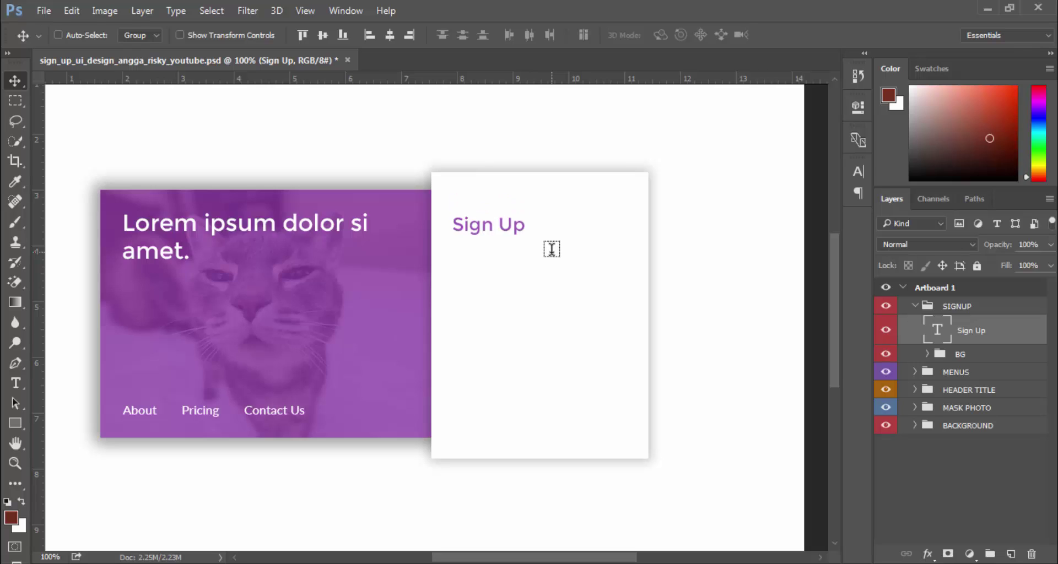
key(shift+Left)
key(shift+Left)
key(shift+Left)
key(shift+Right)
key(shift+Right)
key(shift+Right)
scroll(552, 249, down, 2)
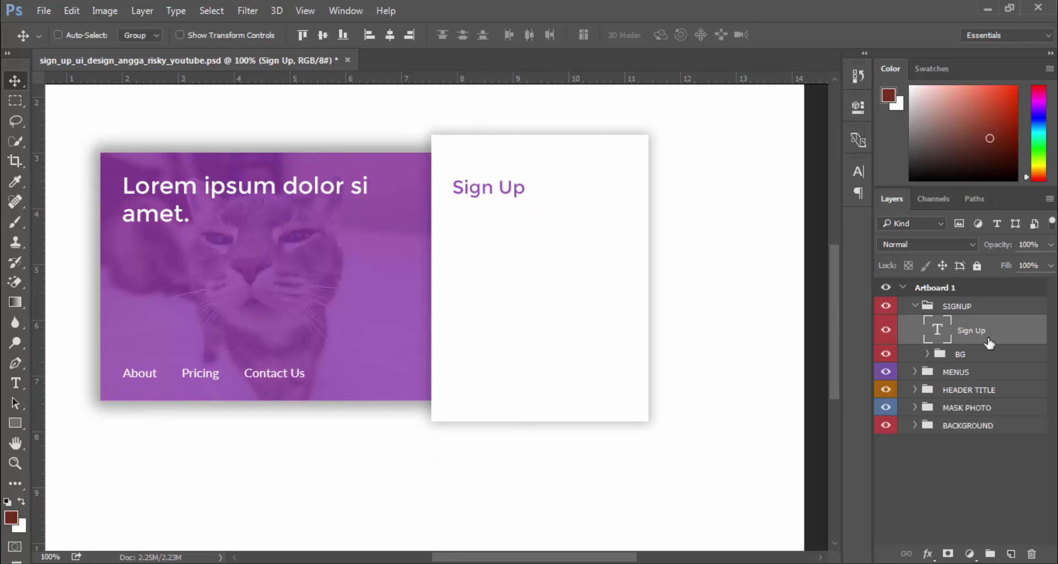
- Group the Sign Up text layer as HEADER TITLE and collapse the group
key(ctrl+g)
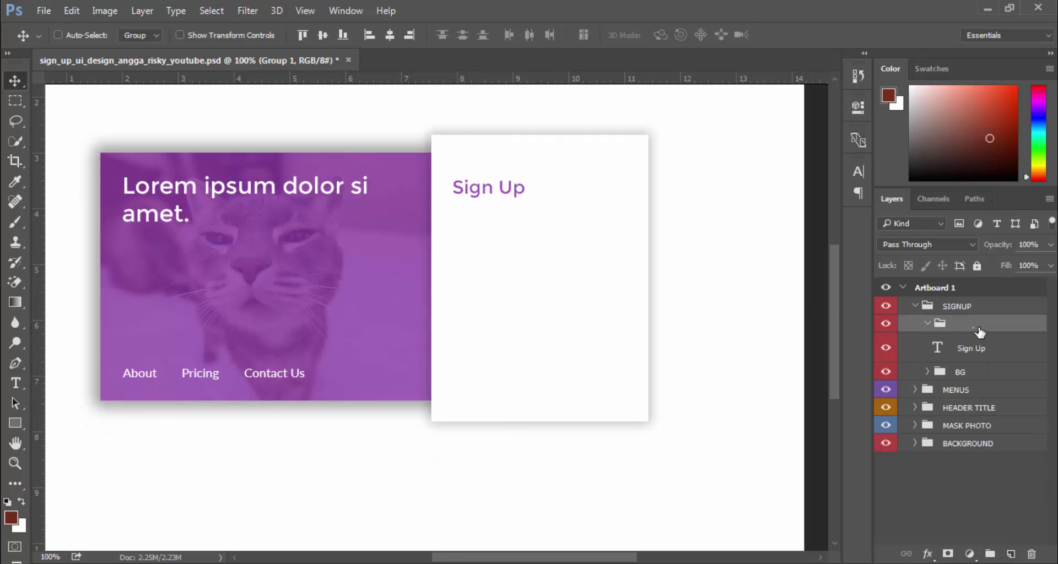
double_click(980, 330)
text(H)
text(EADER TITL)
key(Return)
click(977, 348)
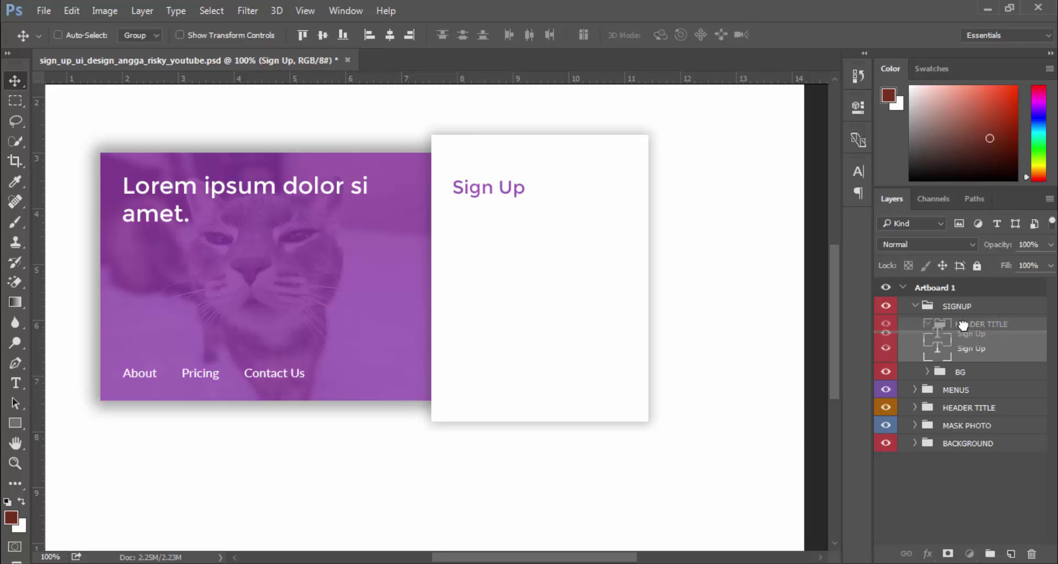
click(928, 325)
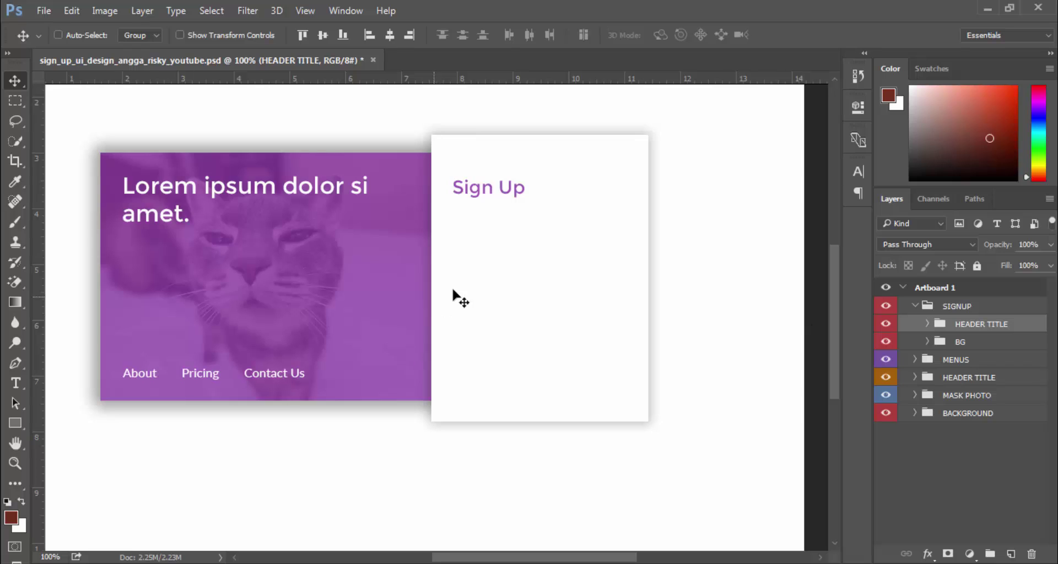
- Add an EMAIL text line below the Sign Up heading in dark colour 202020
click(15, 383)
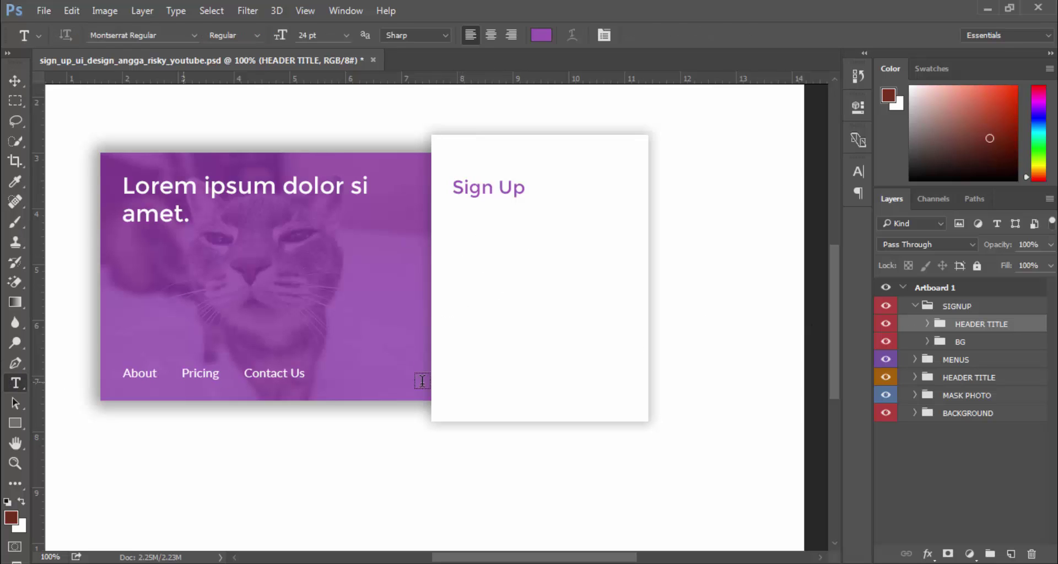
click(470, 246)
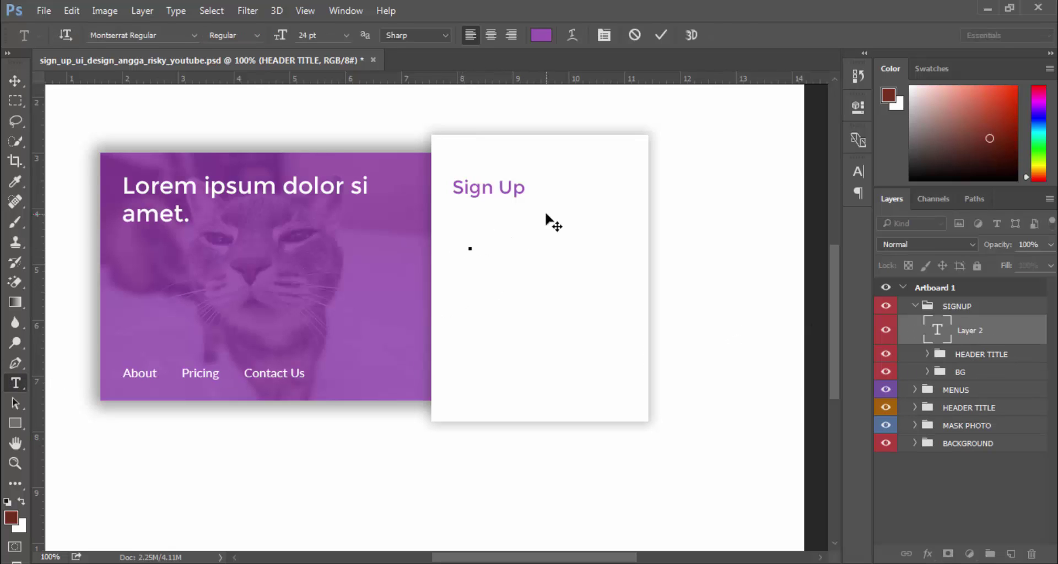
text(EMAIL)
key(ctrl+a)
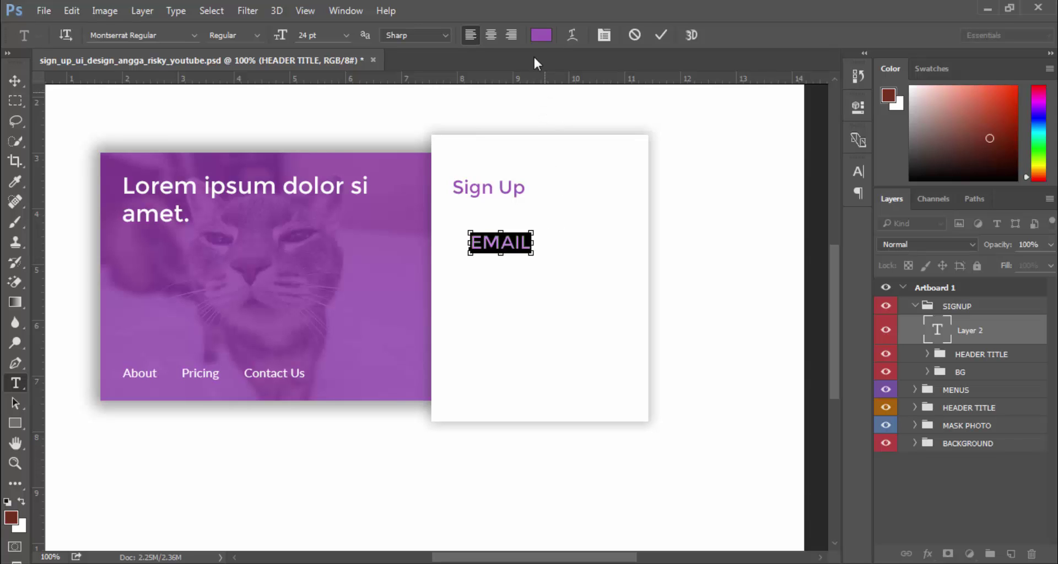
click(541, 35)
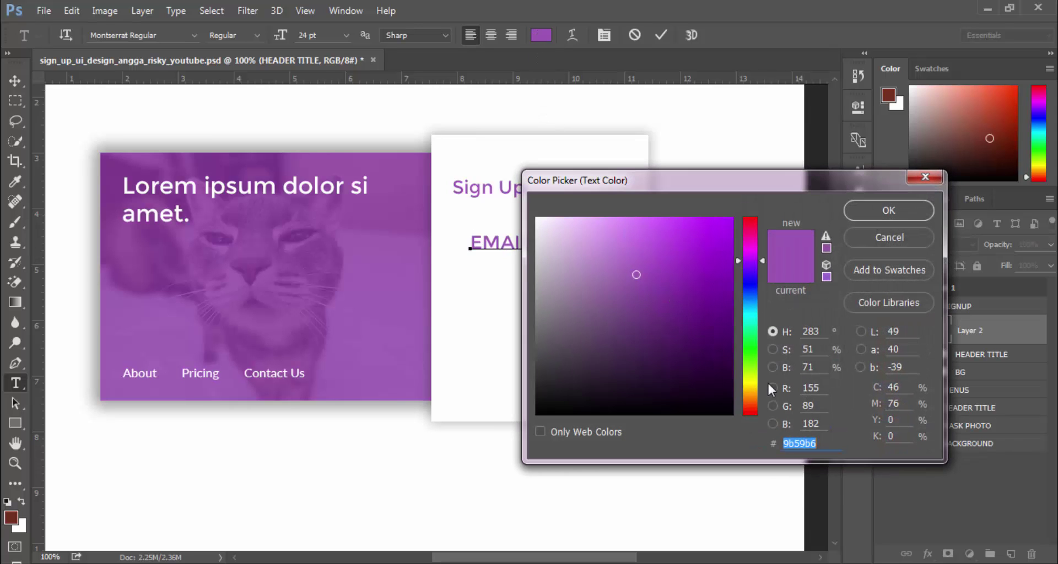
text(202020)
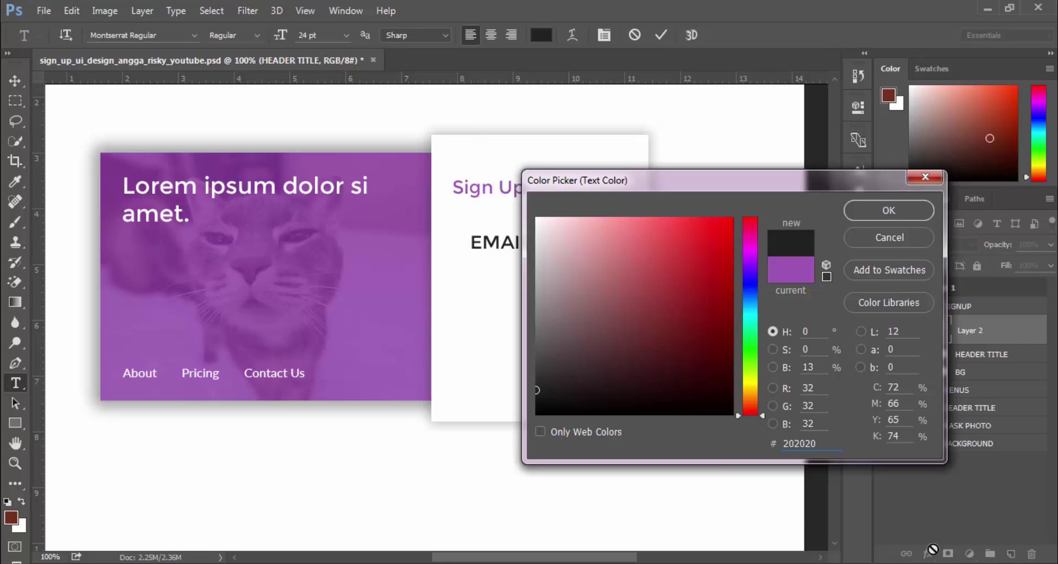
click(860, 211)
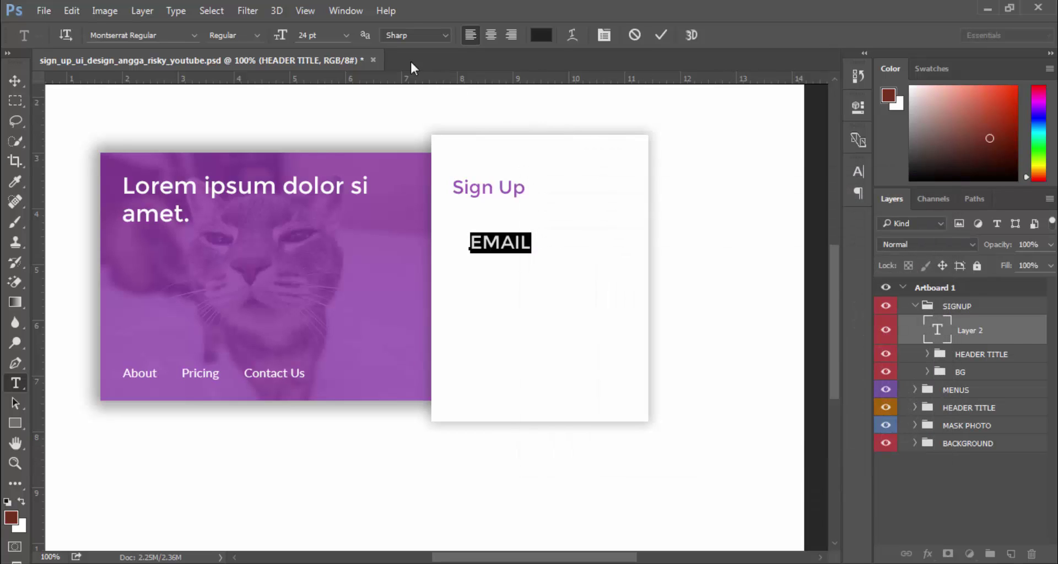
- Reduce the EMAIL text size step by step from 16 to 14 to 12 pt
click(347, 36)
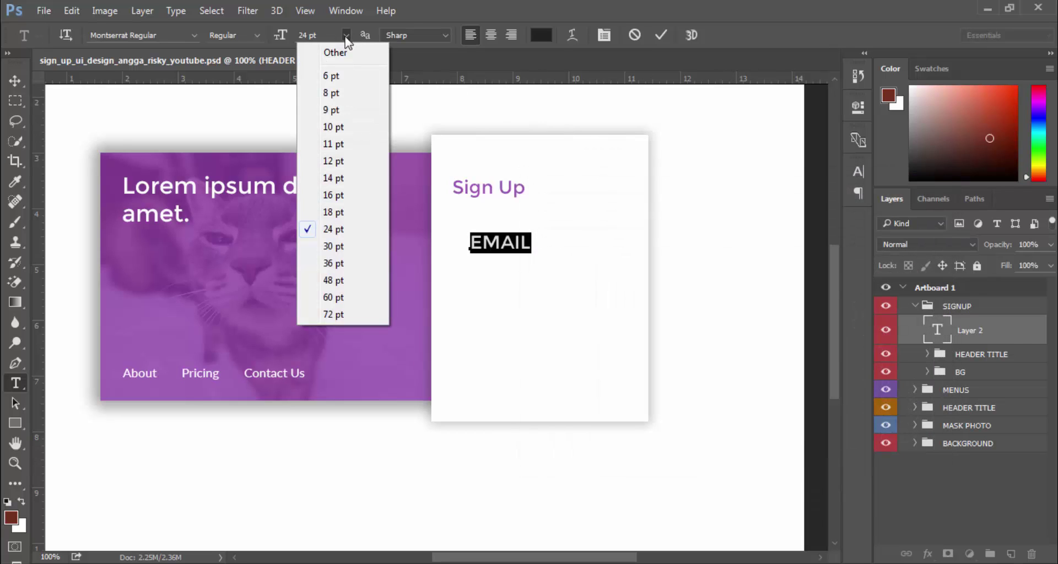
click(333, 195)
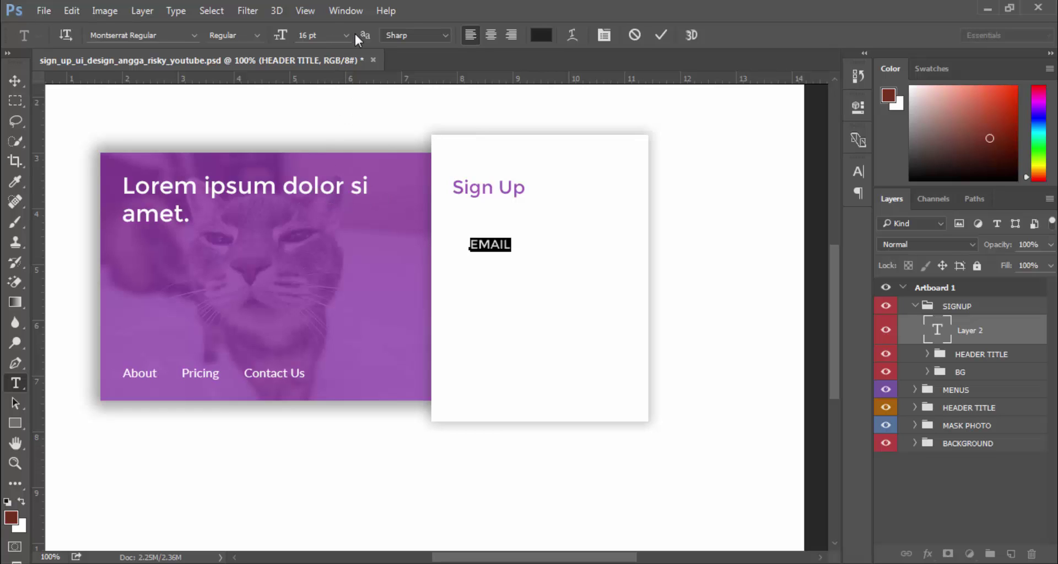
click(347, 35)
click(338, 175)
click(347, 35)
click(337, 157)
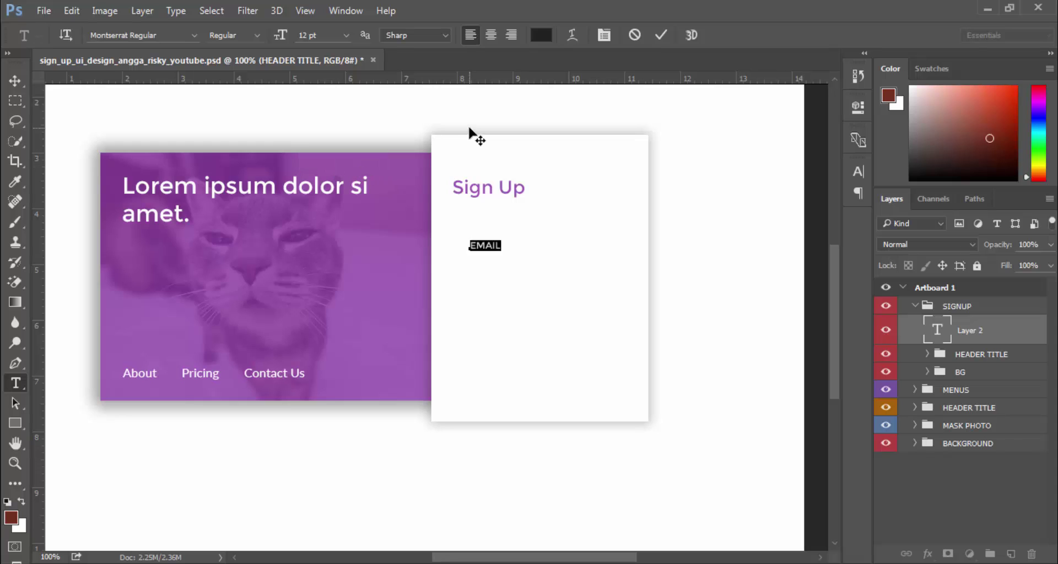
- Recolour the EMAIL label to a medium grey (#6e6e6e) and commit the text
click(541, 35)
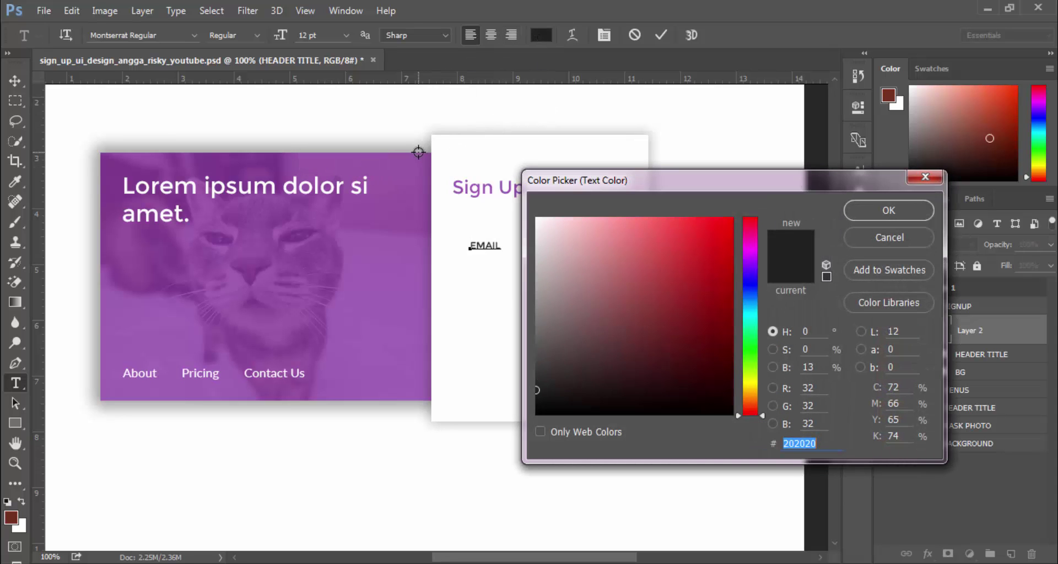
text(bfbfbf)
drag(540, 279, 534, 310)
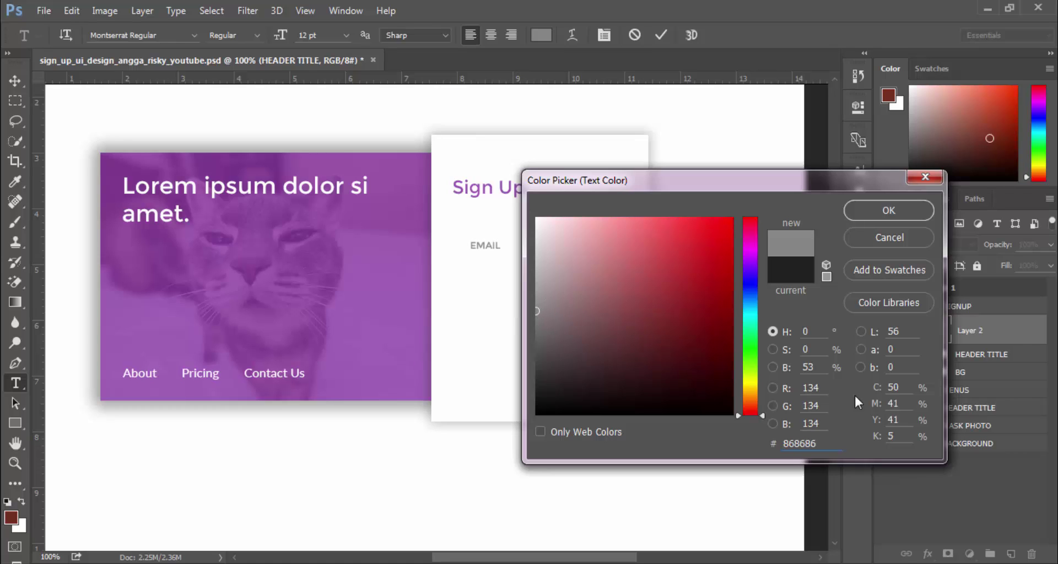
double_click(826, 443)
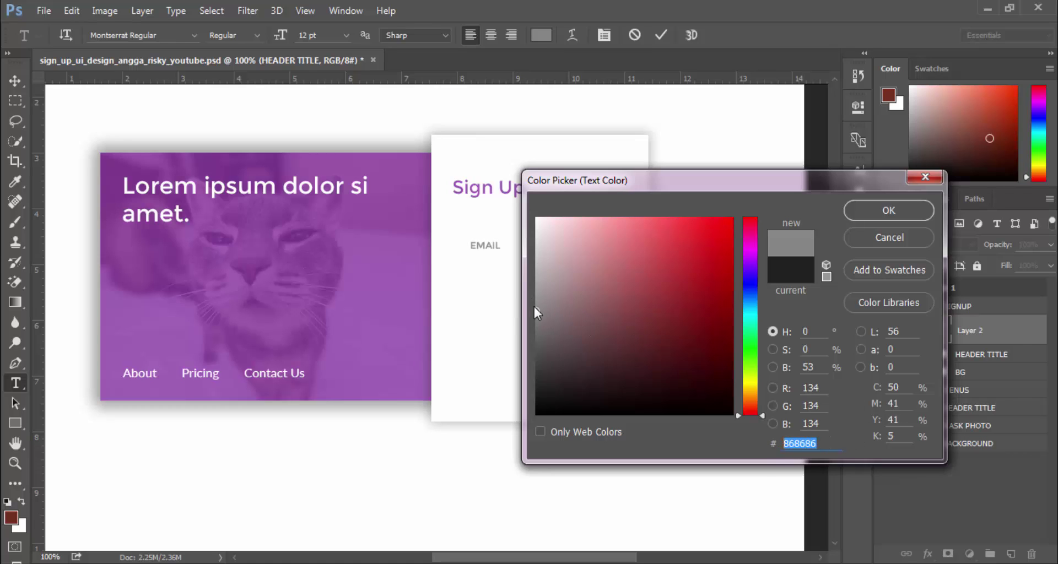
drag(541, 317, 538, 329)
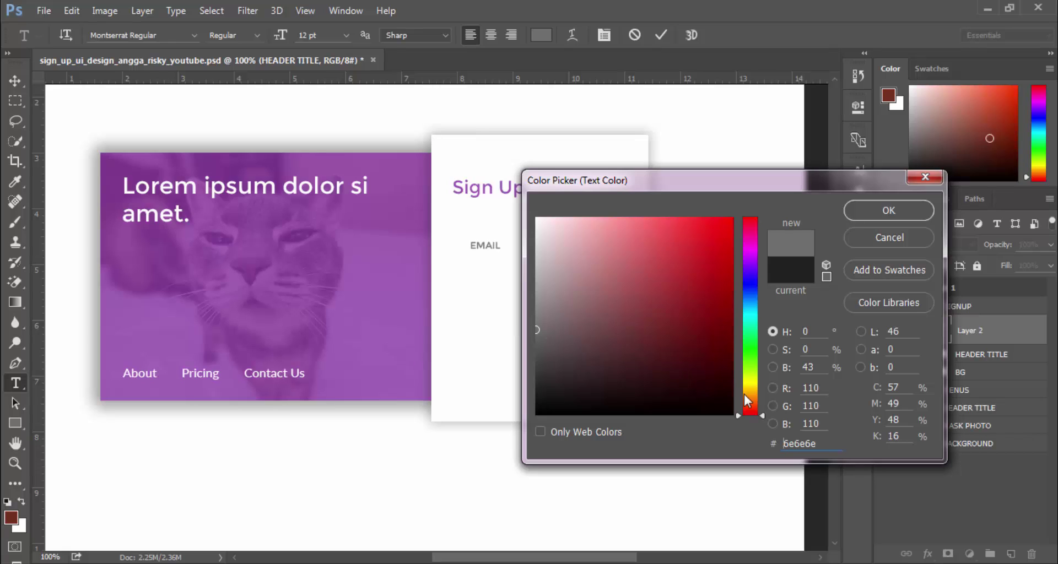
mouse_move(820, 447)
mouse_down()
mouse_move(783, 446)
mouse_move(812, 446)
mouse_up()
click(872, 212)
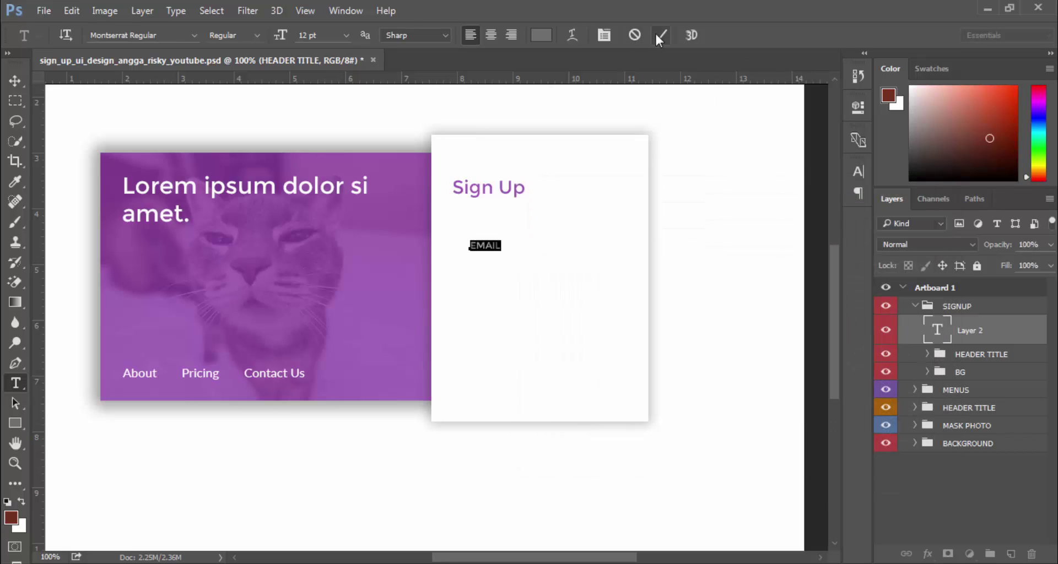
click(659, 36)
key(v)
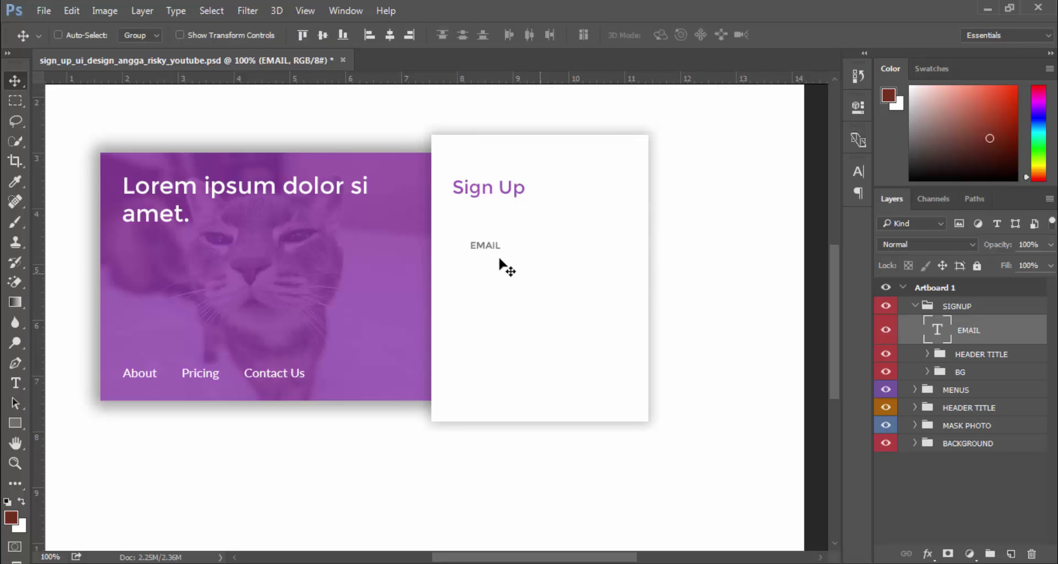
- Duplicate the EMAIL text layer and nudge the copy down below the label
right_click(974, 334)
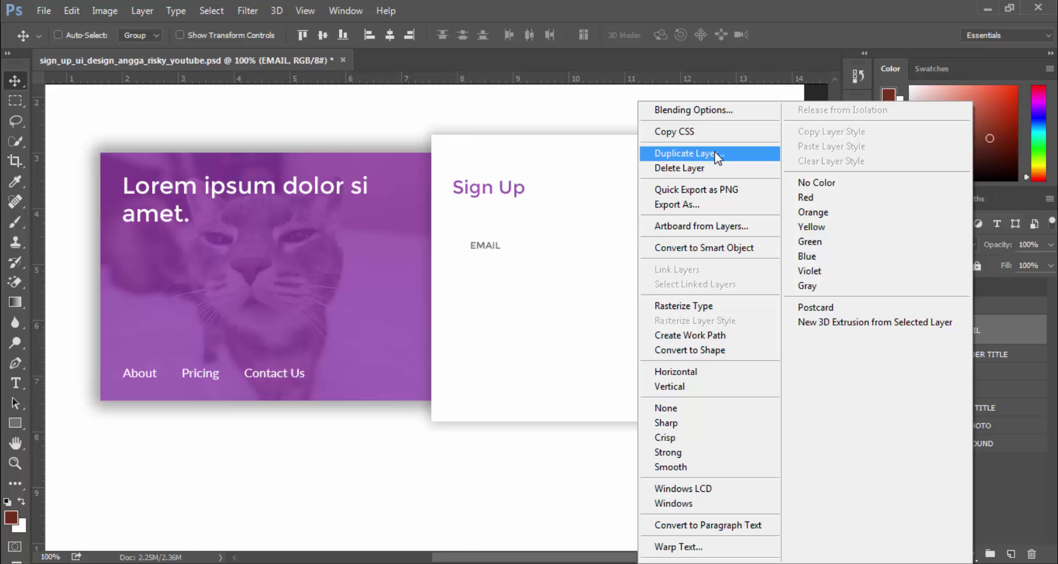
click(721, 154)
click(667, 178)
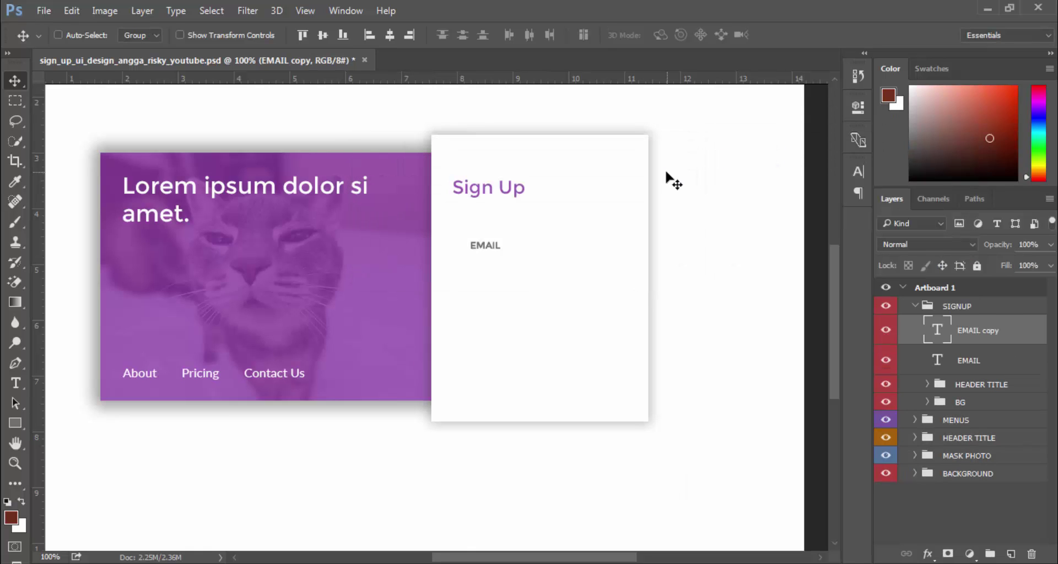
key(shift+Down)
key(Down)
key(Down)
key(Down)
key(Down)
key(Down)
key(Down)
key(shift+Down)
key(shift+Down)
double_click(935, 326)
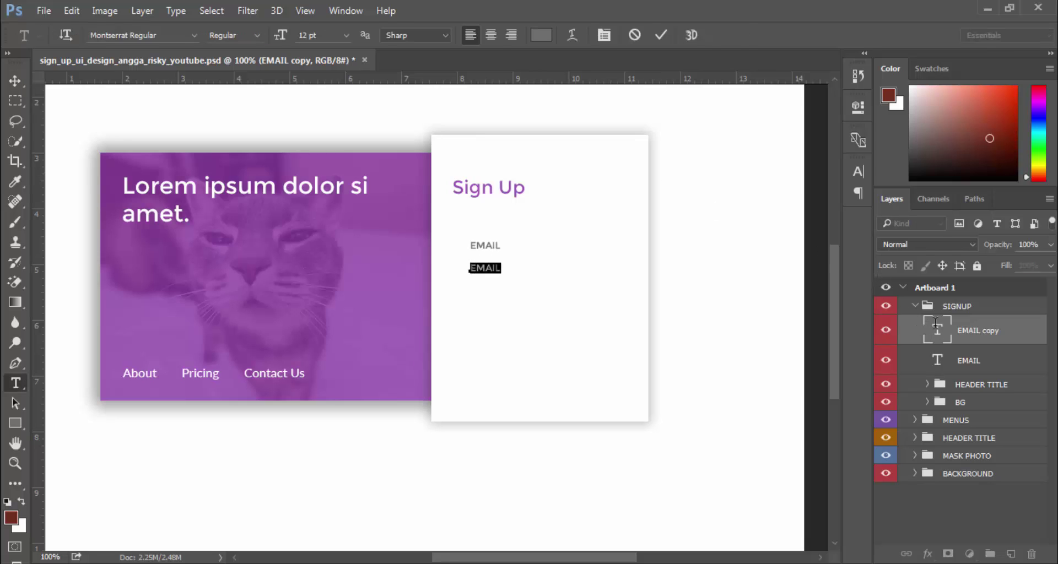
click(660, 35)
key(v)
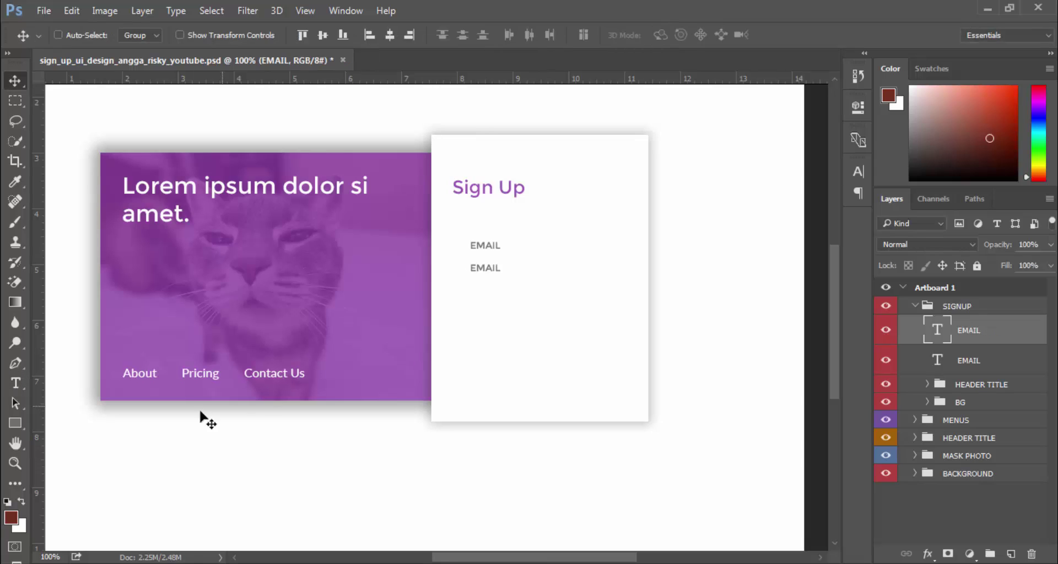
- Replace the copy's text with a sample e-mail address in dark grey #202020
click(15, 384)
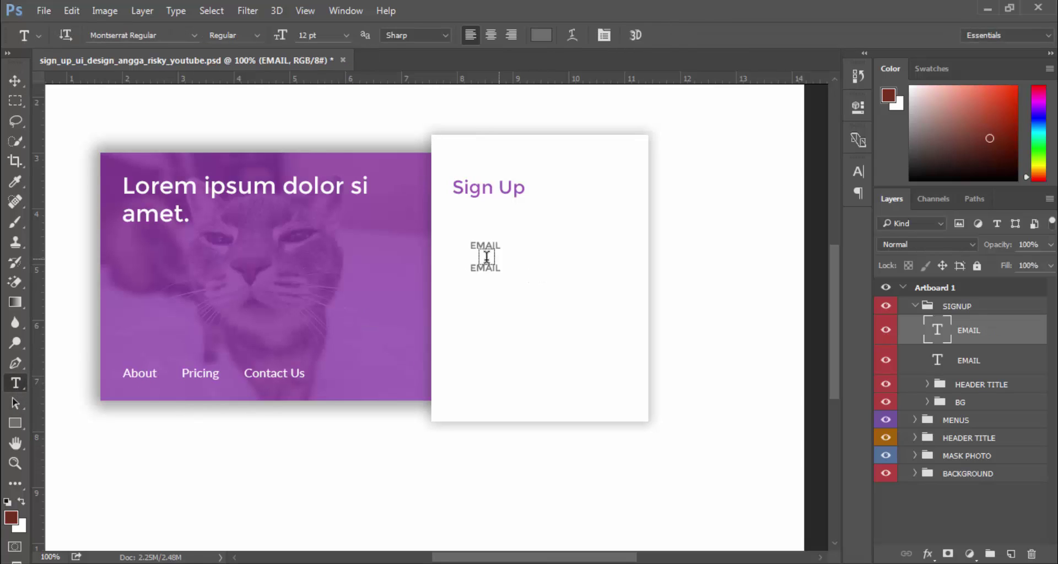
click(482, 267)
key(ctrl+a)
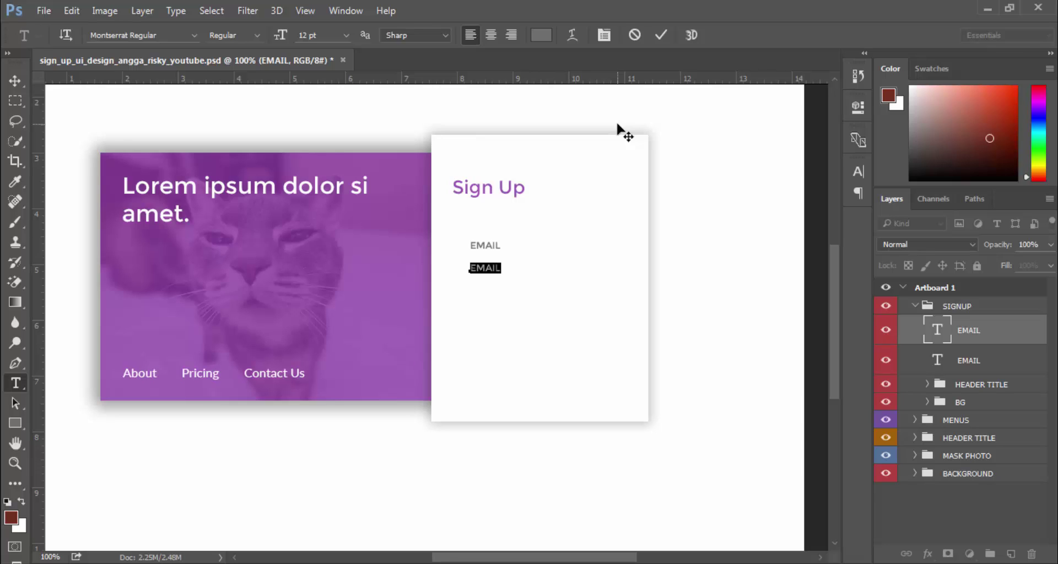
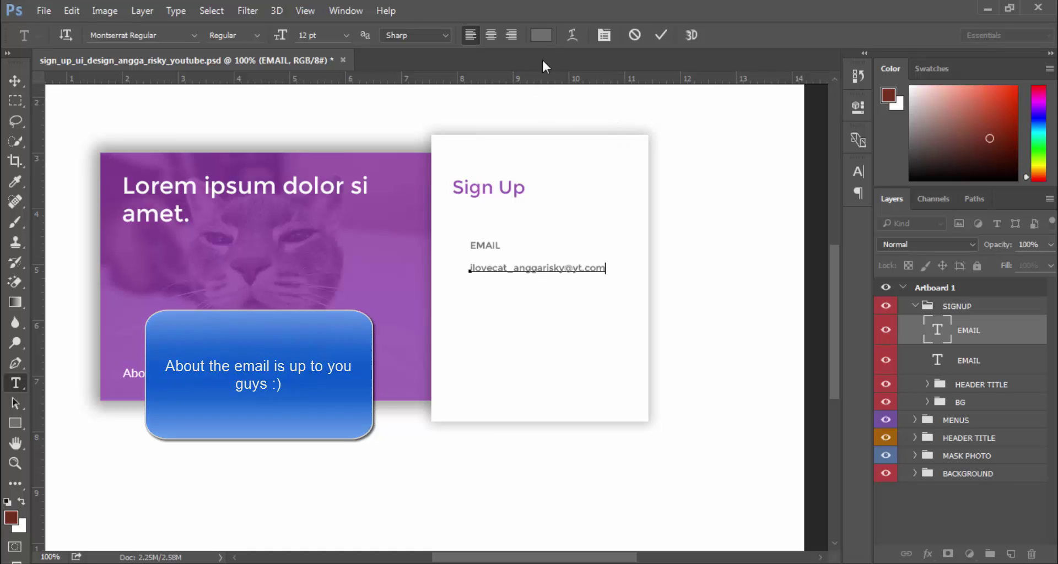
key(ctrl+a)
click(542, 35)
text(20)
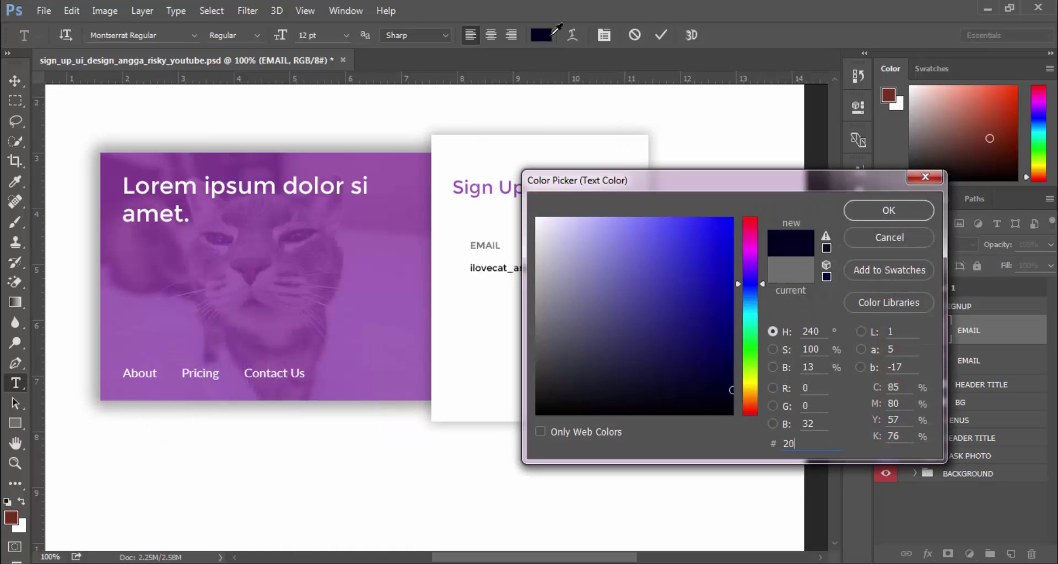
text(2020)
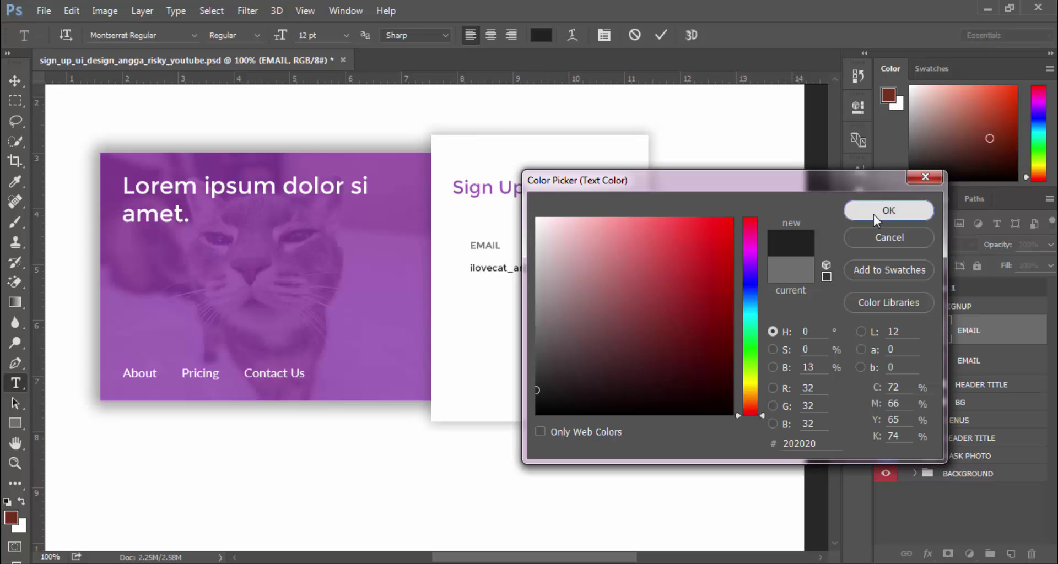
click(874, 214)
click(661, 35)
key(v)
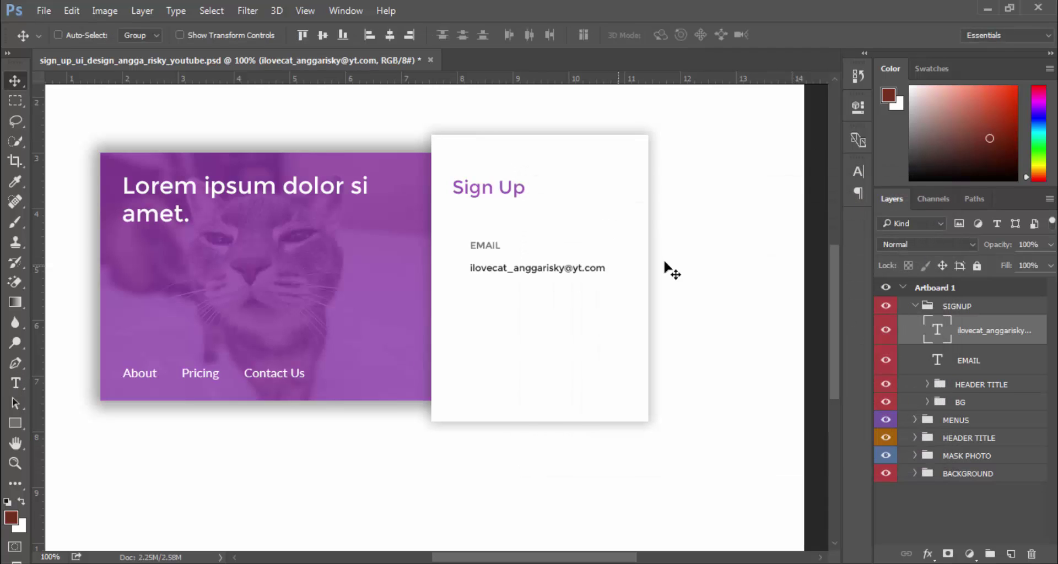
- Nudge the e-mail address line so it sits just below the EMAIL label
key(shift+Up)
key(shift+Up)
key(shift+Up)
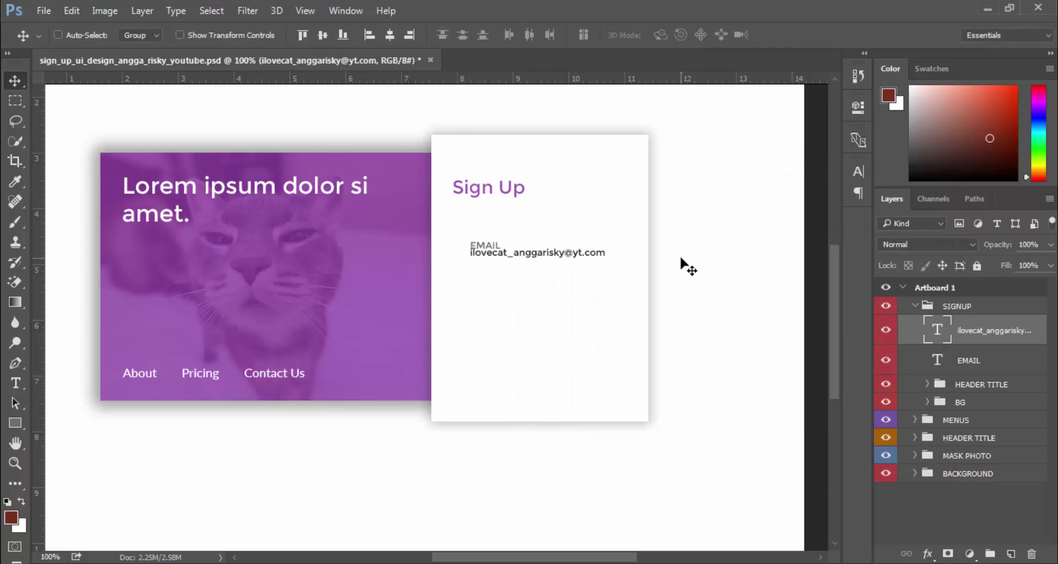
key(shift+Down)
key(Down)
key(Down)
key(Down)
key(shift+Down)
key(Down)
key(Down)
key(Down)
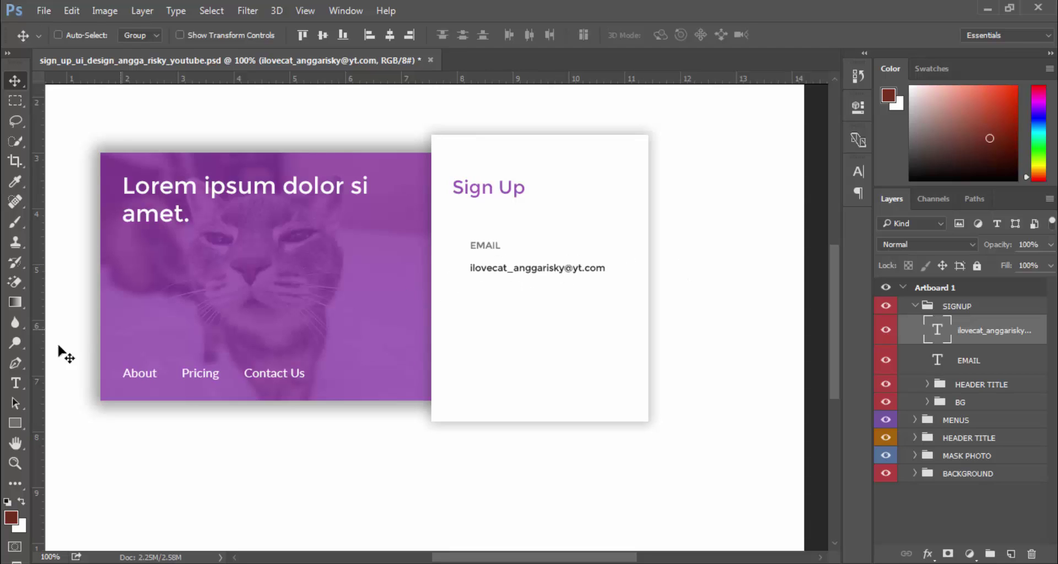
- Draw a rectangle across the email address and set its height to 1 px
click(12, 425)
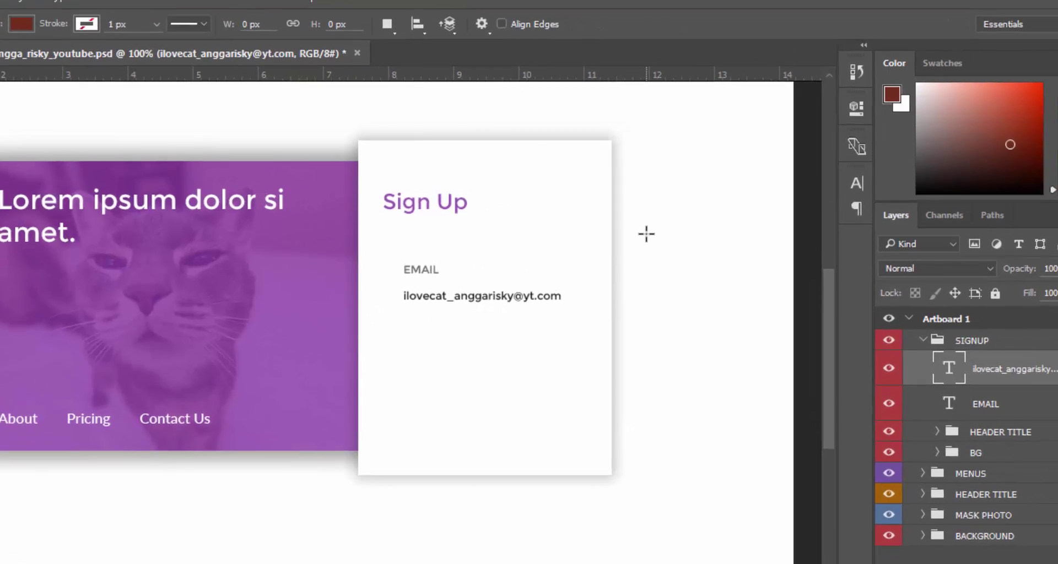
scroll(562, 285, right, 5)
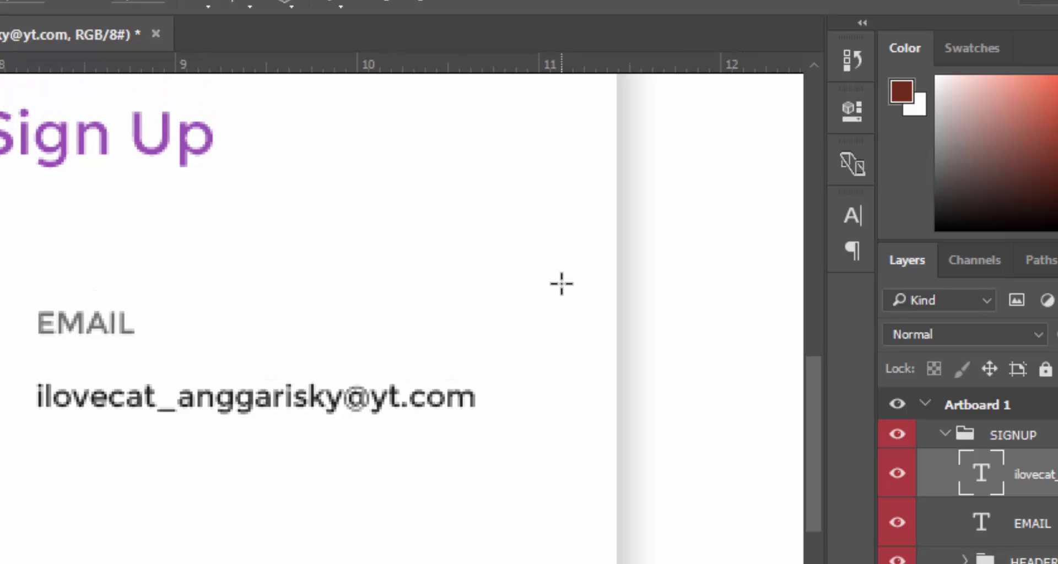
scroll(561, 285, up, 2)
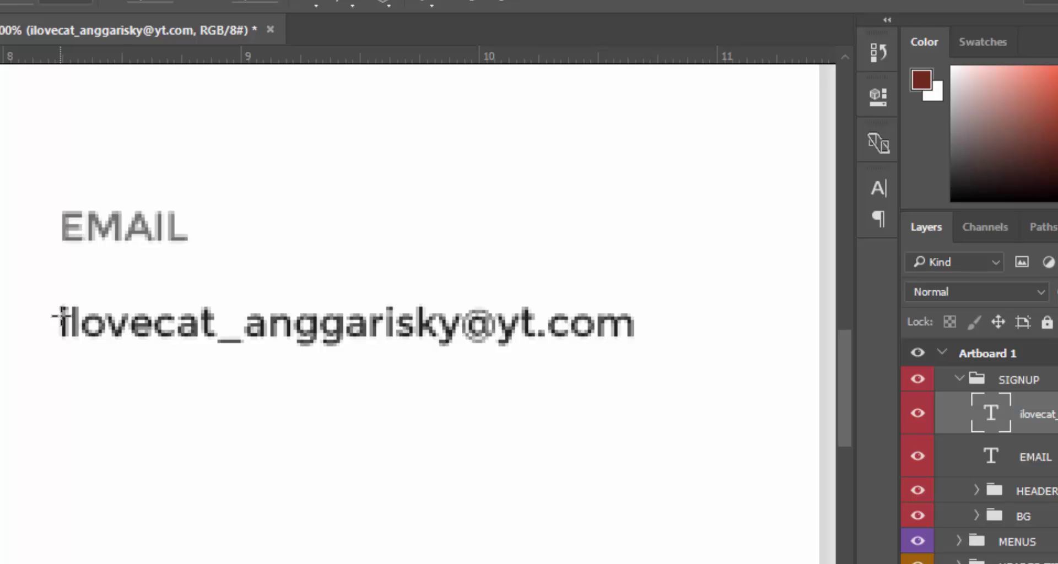
drag(59, 314, 758, 393)
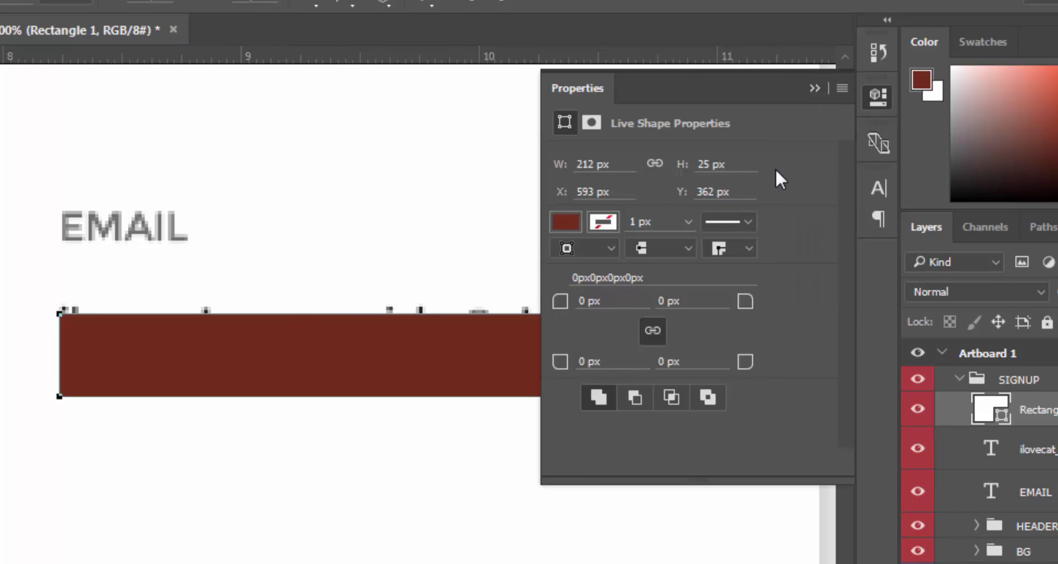
click(750, 164)
double_click(730, 163)
text(1)
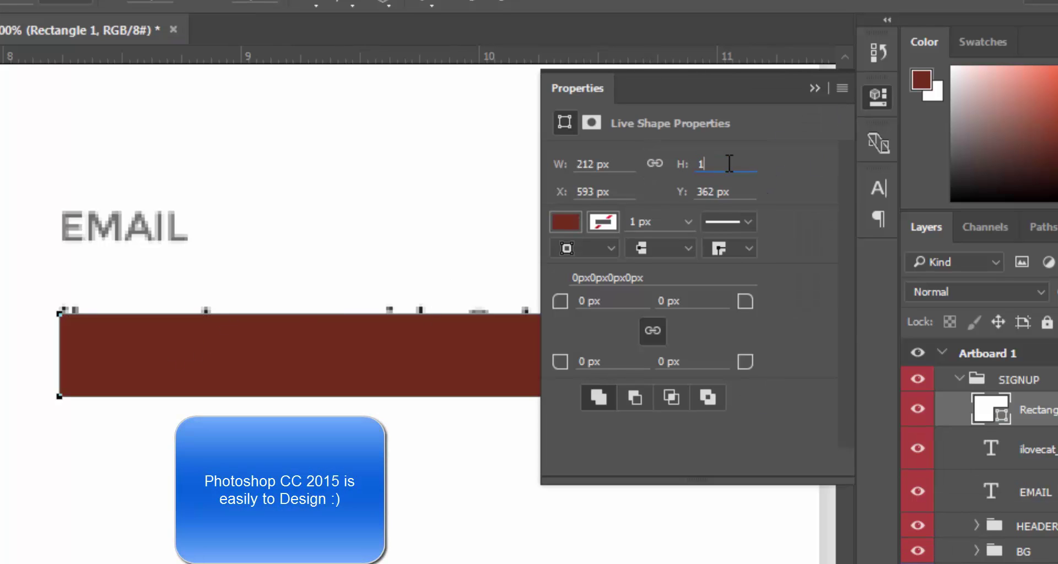
key(Return)
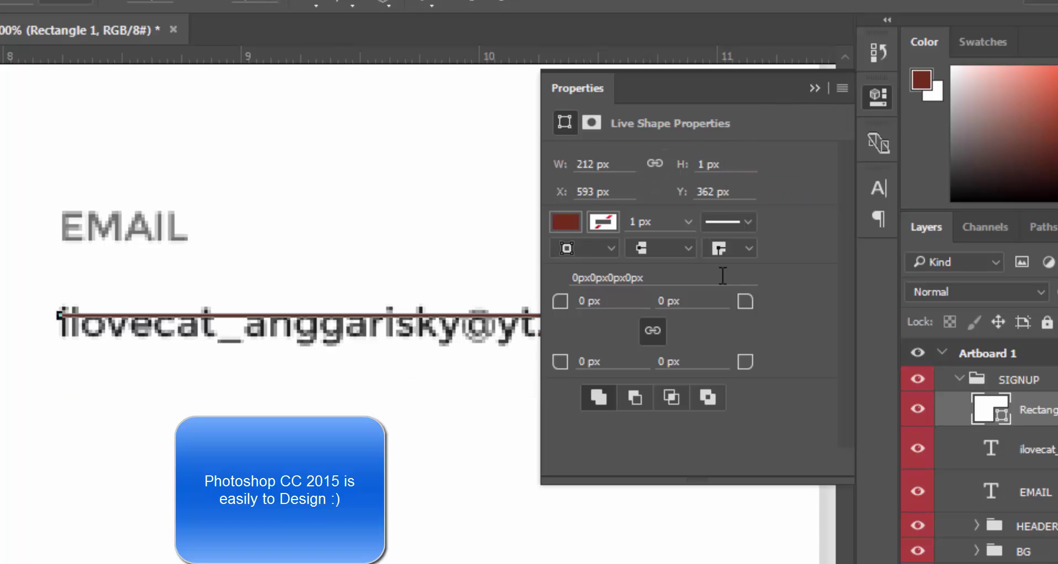
- Fill the 1 px line with the grey sampled from the EMAIL label
click(563, 224)
click(776, 263)
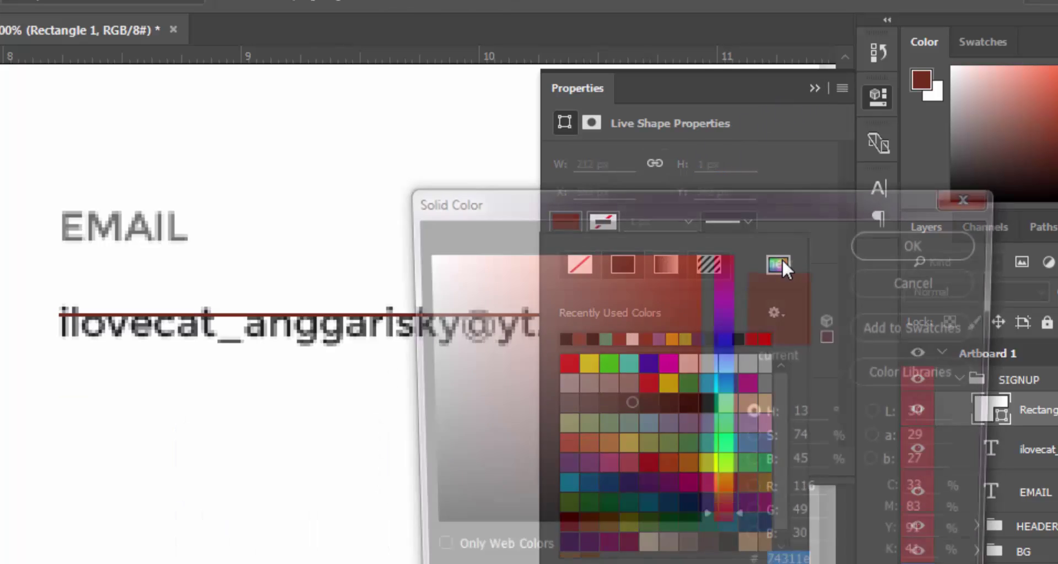
click(115, 220)
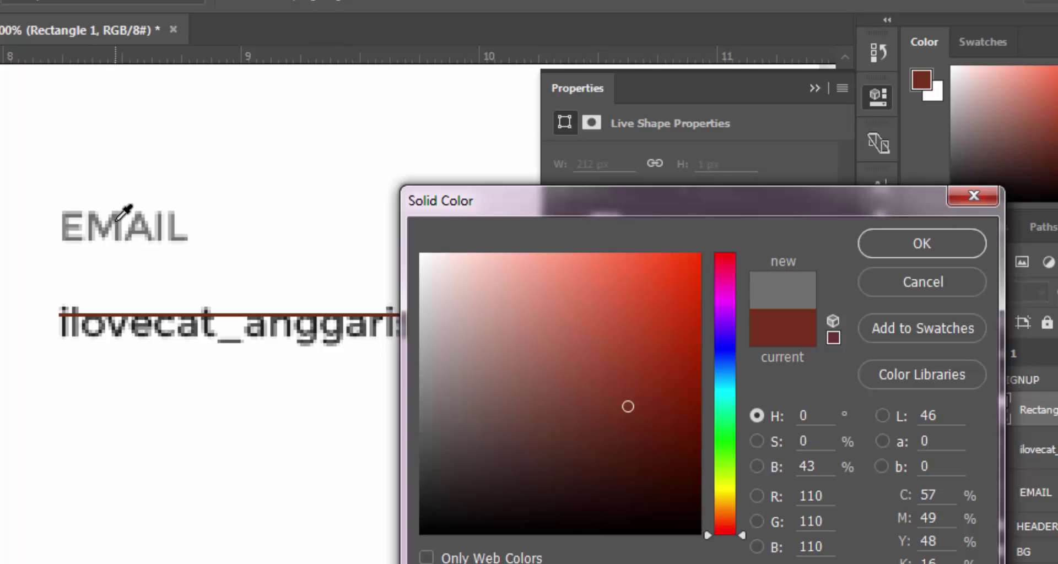
click(901, 243)
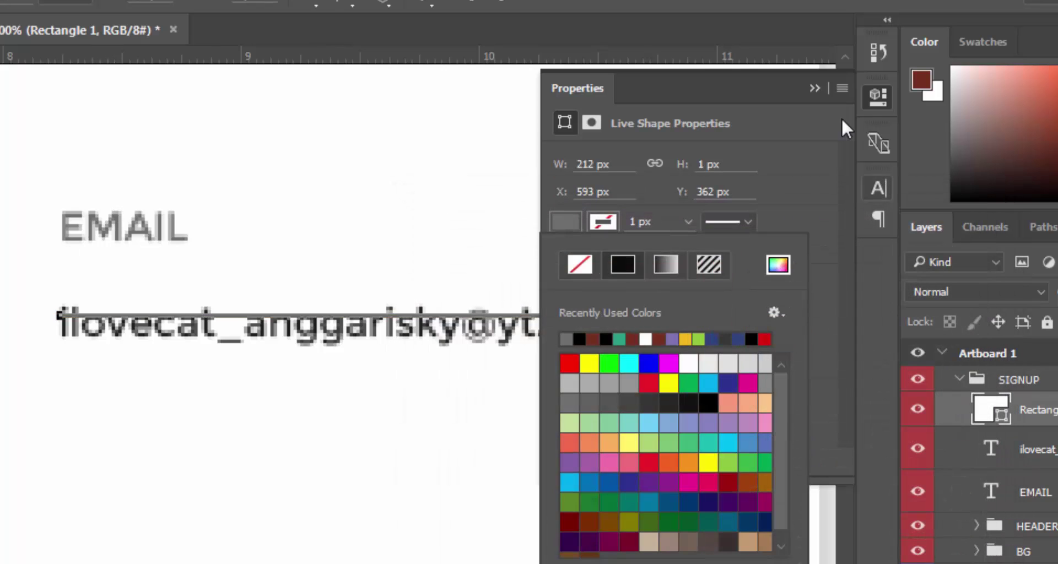
click(813, 88)
- Rename the line layer BORDER-BOTTOM and nudge it down below the email address
double_click(976, 327)
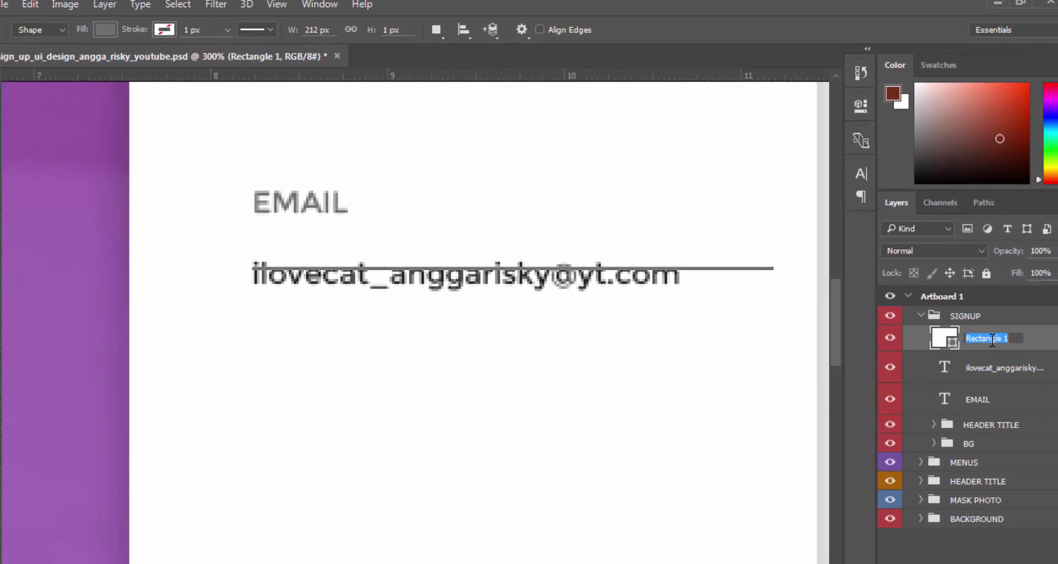
text(BORDER-BOTTOM)
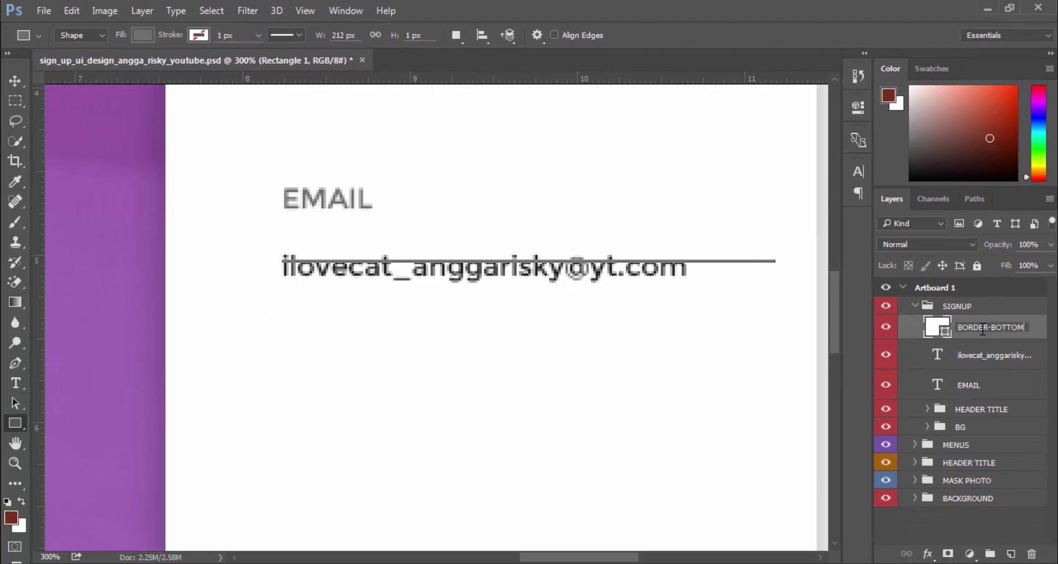
key(Return)
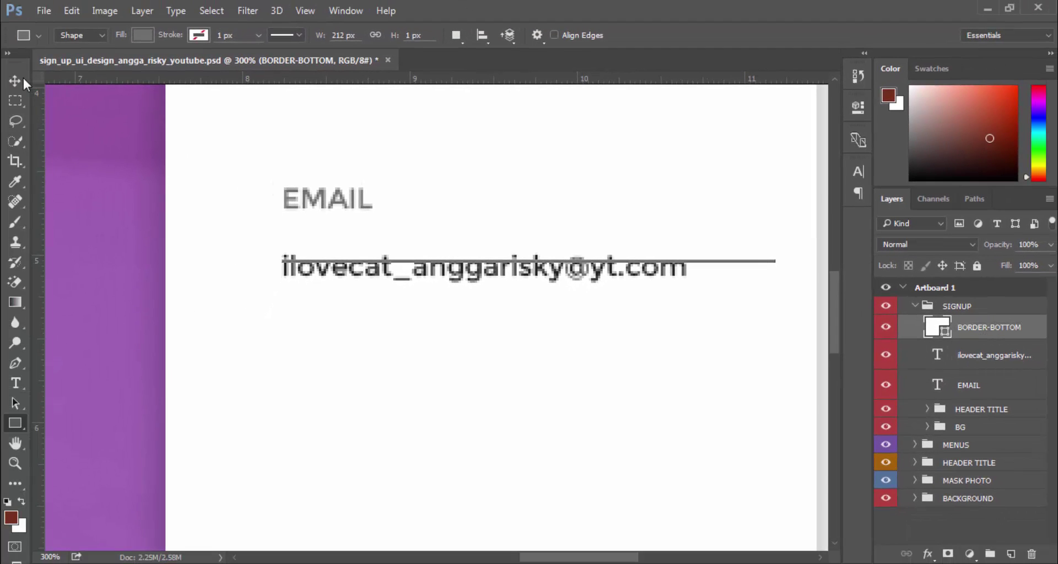
click(21, 80)
key(shift+Down)
key(Down)
key(Down)
key(Down)
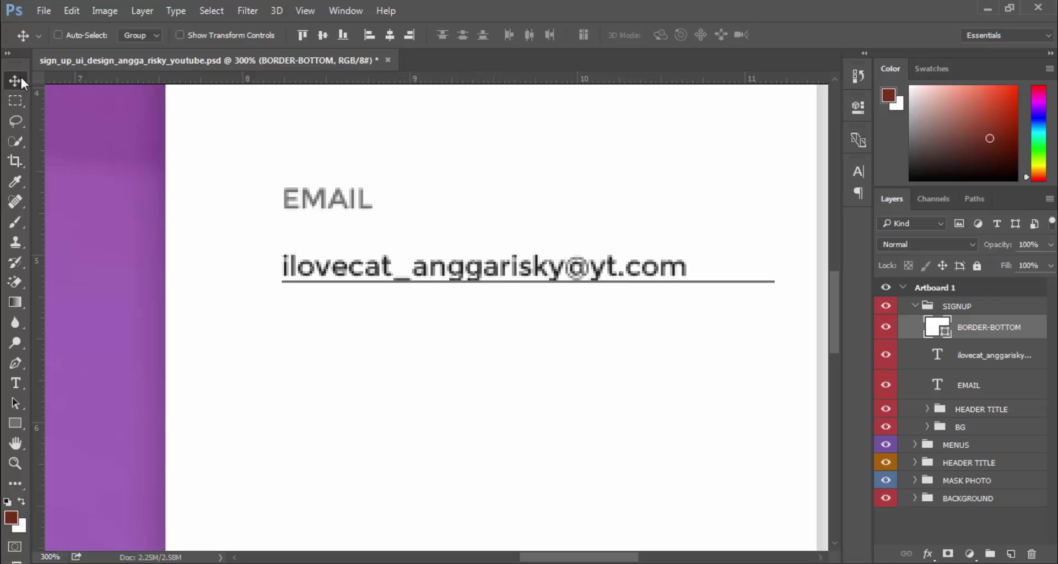
key(shift+Down)
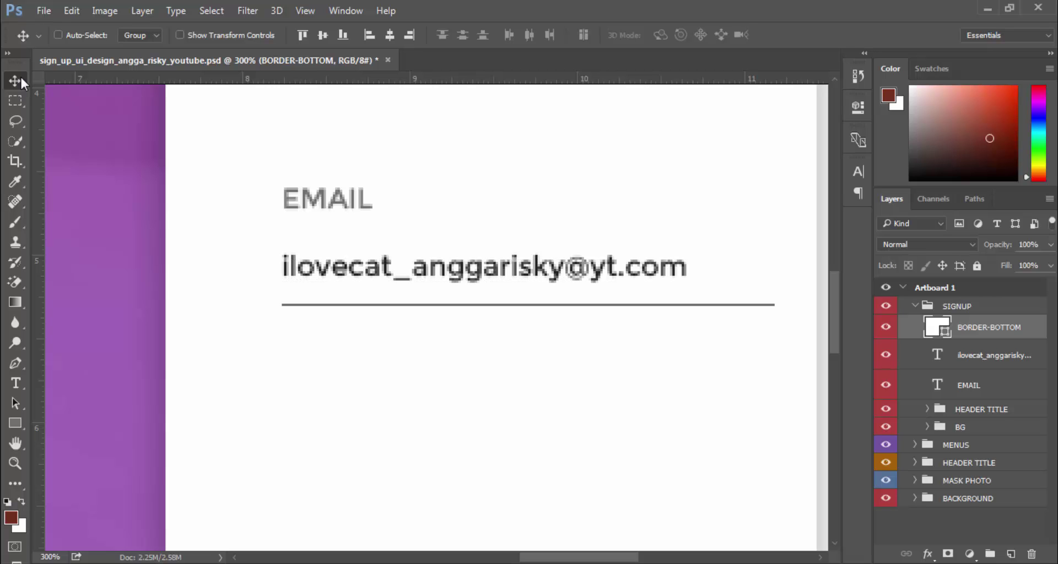
- Change the BORDER-BOTTOM fill to the lighter grey b3b3b3
key(ctrl+minus)
key(ctrl+minus)
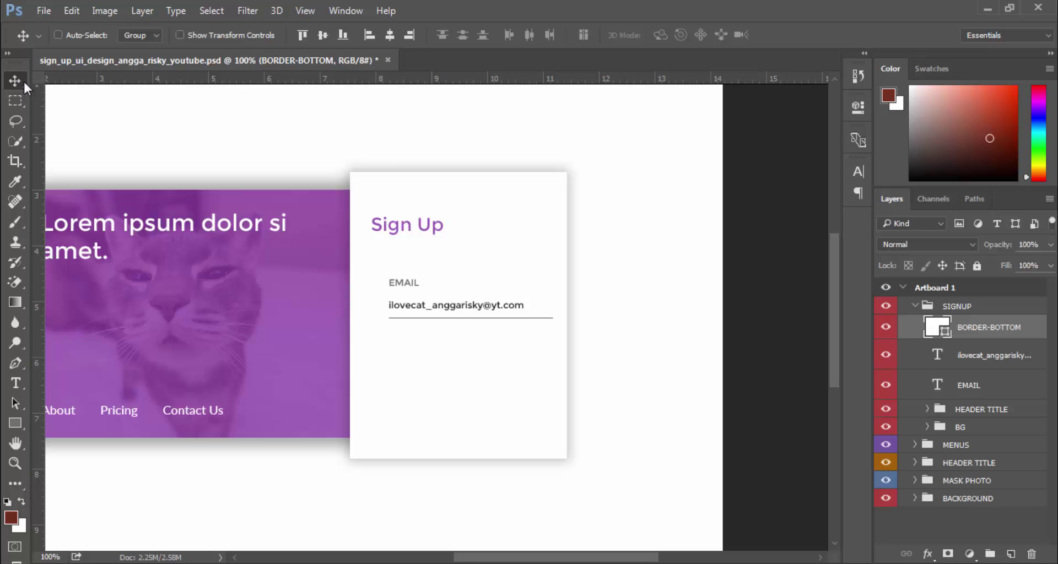
scroll(323, 308, left, 3)
scroll(330, 331, left, 3)
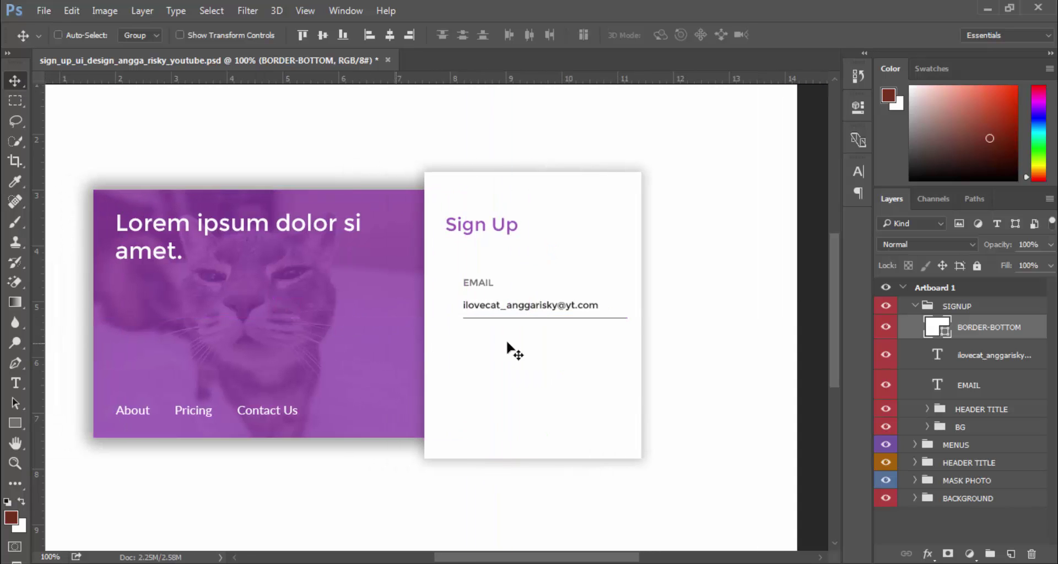
scroll(511, 343, left, 2)
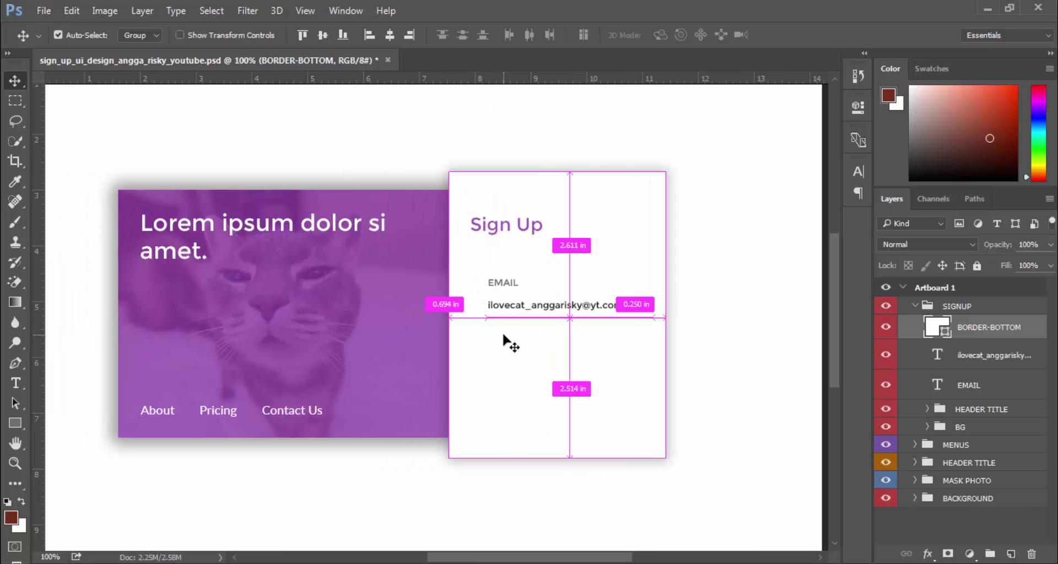
double_click(941, 330)
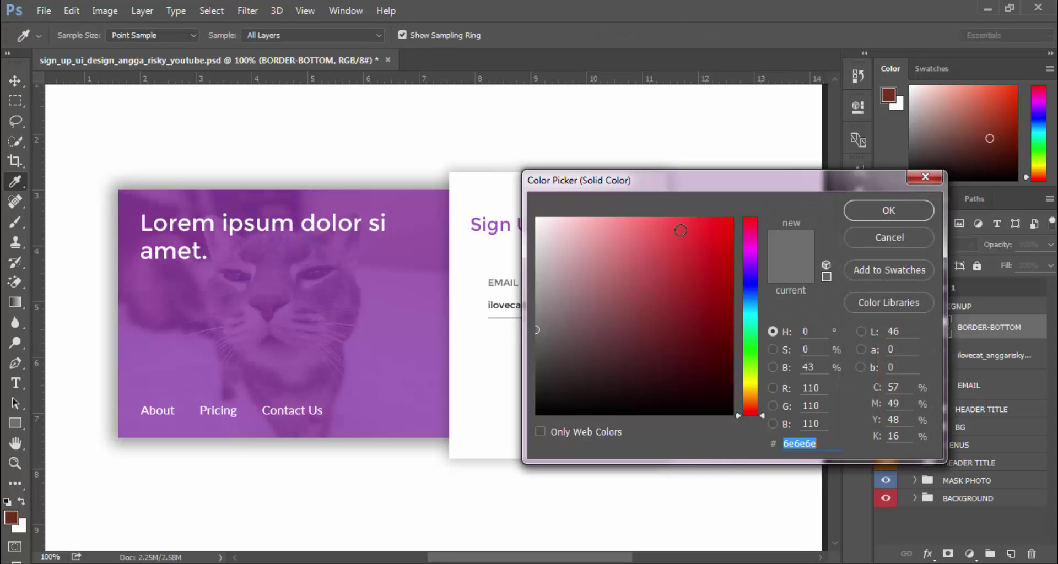
drag(717, 194, 873, 234)
click(644, 319)
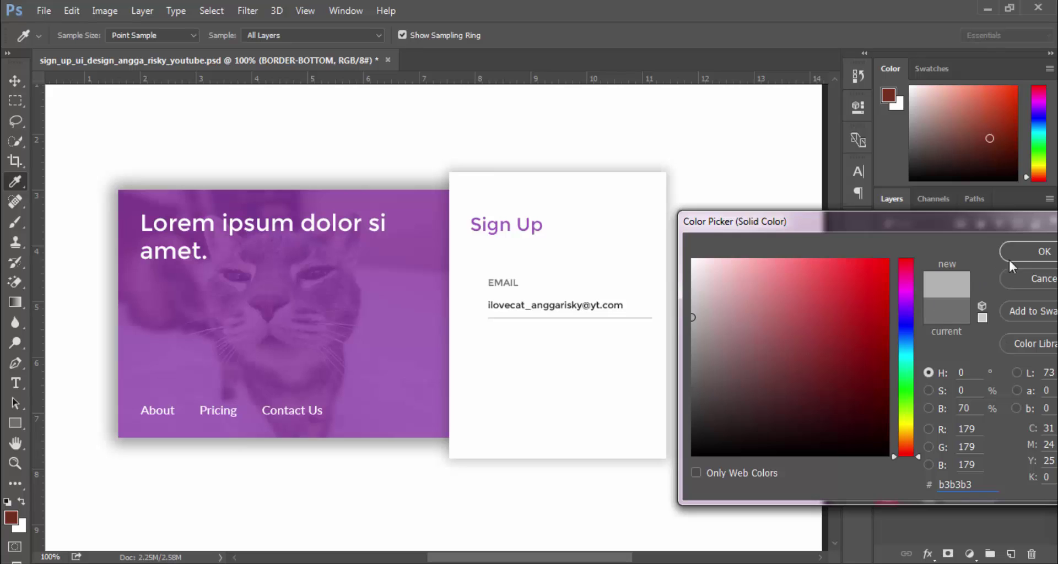
click(1036, 252)
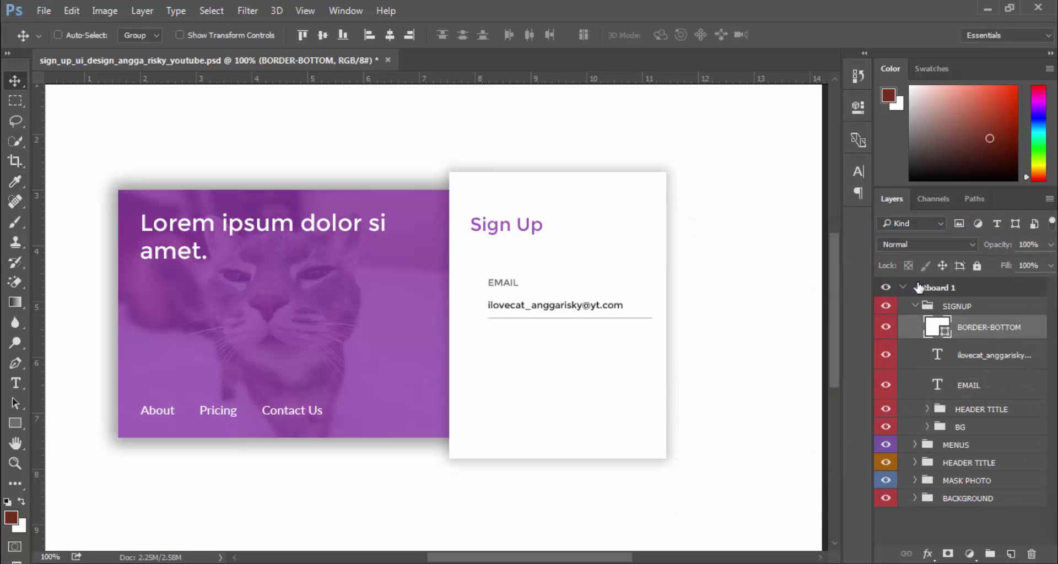
- Group the EMAIL label, email address and underline as EMAIL-FORM
shift+click(987, 357)
shift+click(980, 385)
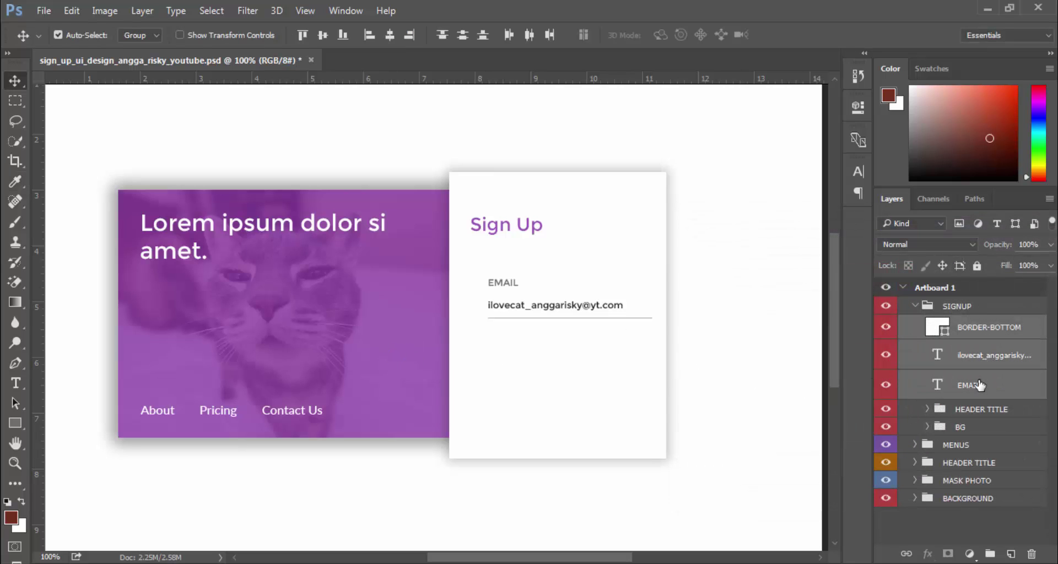
click(989, 556)
double_click(967, 324)
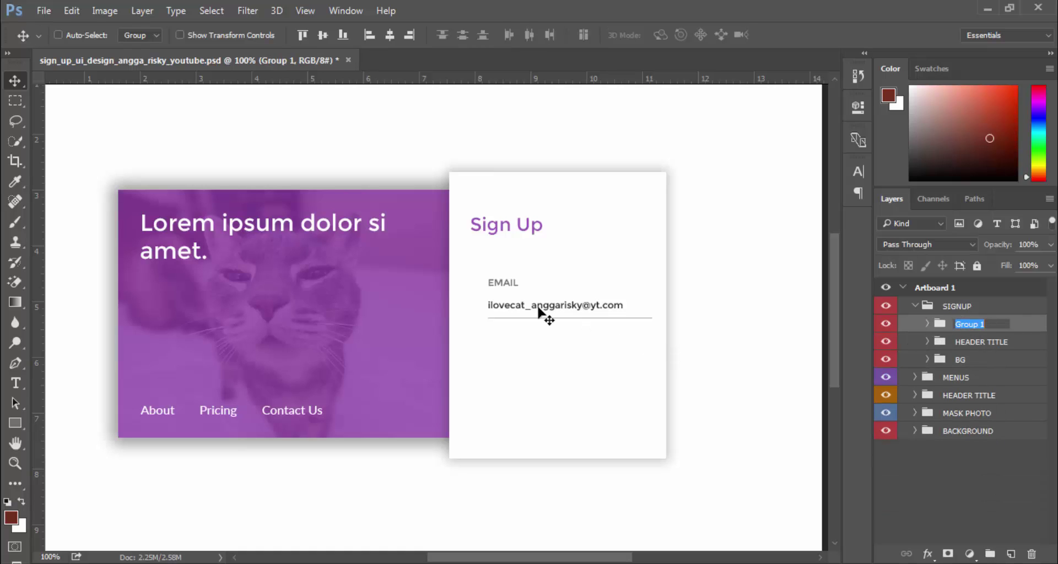
text(EMAIL-FORM)
key(Return)
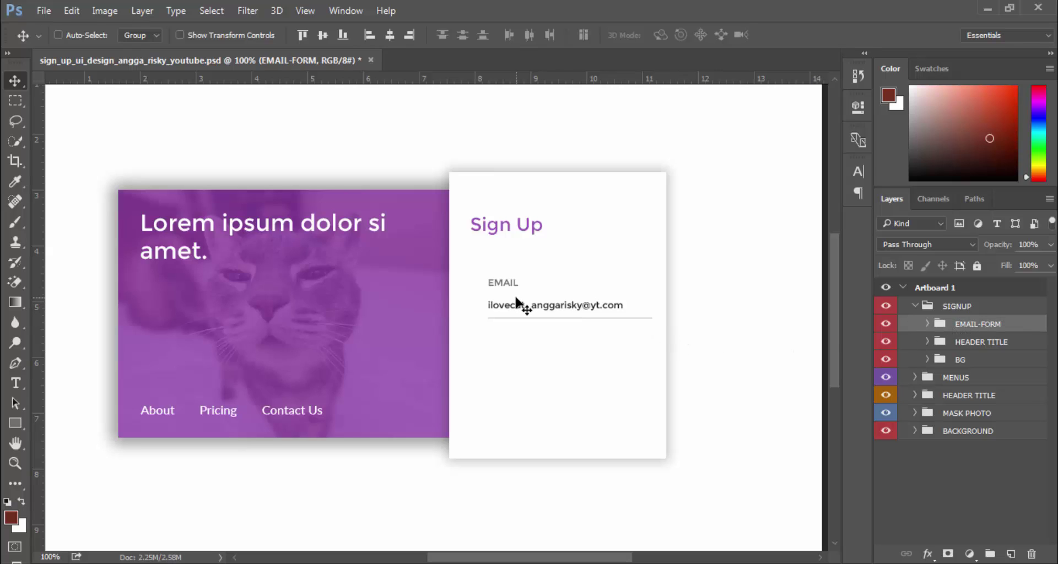
- Move the EMAIL-FORM group up and left beneath the Sign Up heading
drag(502, 286, 485, 246)
key(Up)
key(Up)
key(Up)
key(Up)
key(Up)
key(Up)
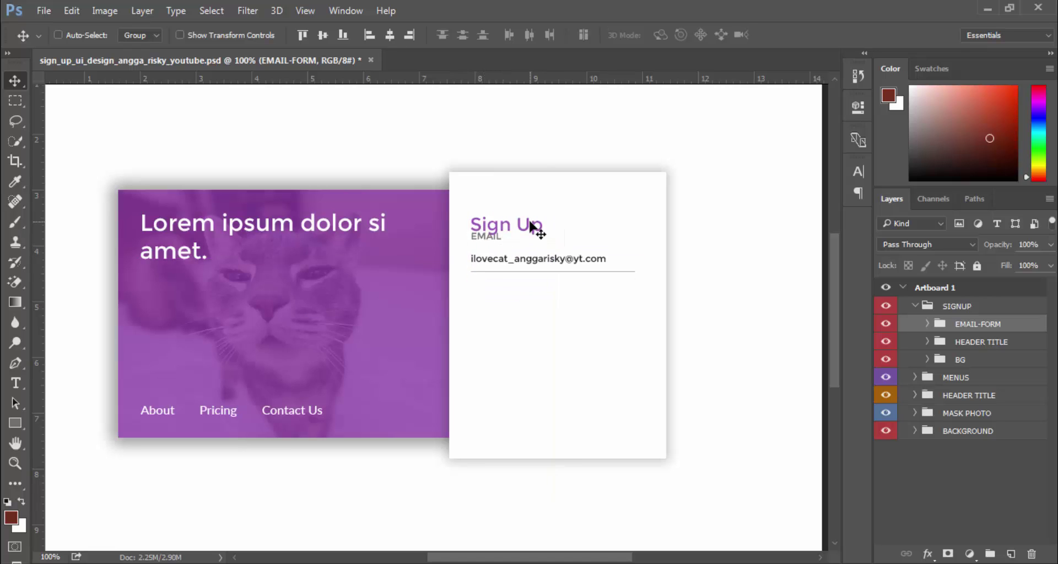
key(Up)
key(Up)
key(shift+Down)
key(shift+Down)
key(shift+Down)
key(shift+Down)
key(shift+Down)
key(shift+Down)
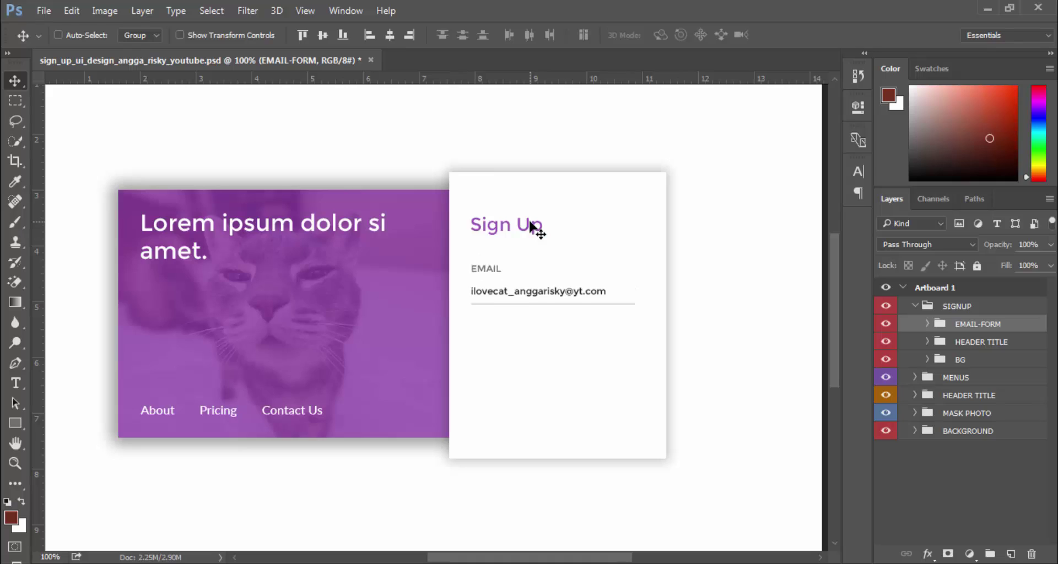
key(shift+Down)
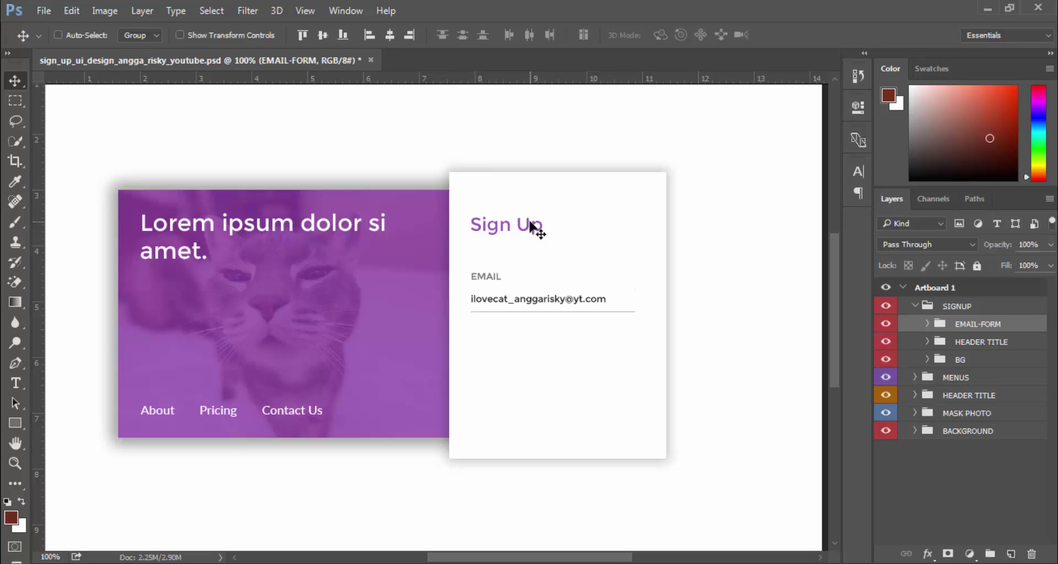
- Duplicate EMAIL-FORM as PASSWORD-FORM and move the copy below the email field
right_click(1004, 330)
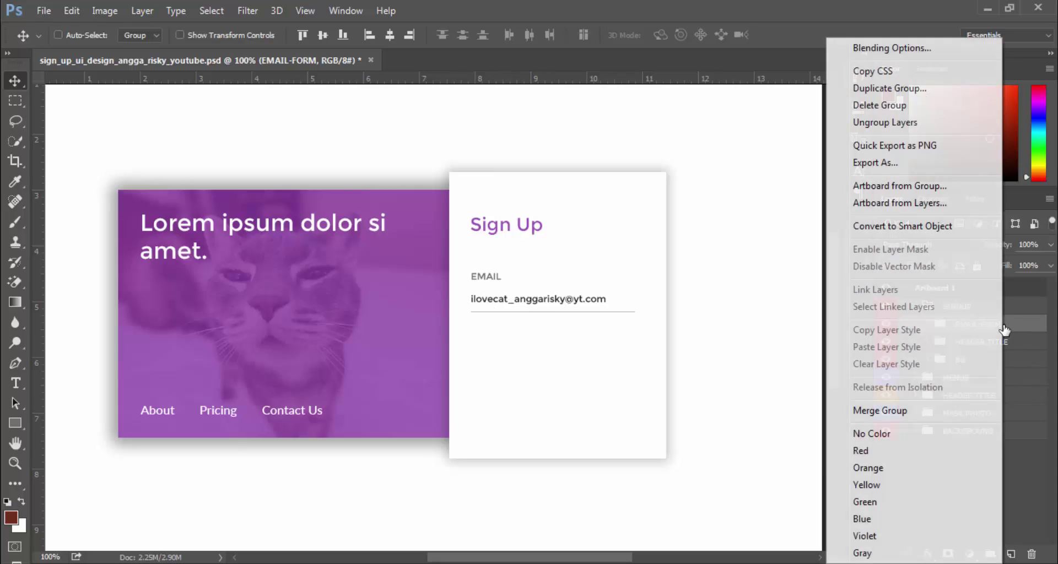
click(899, 89)
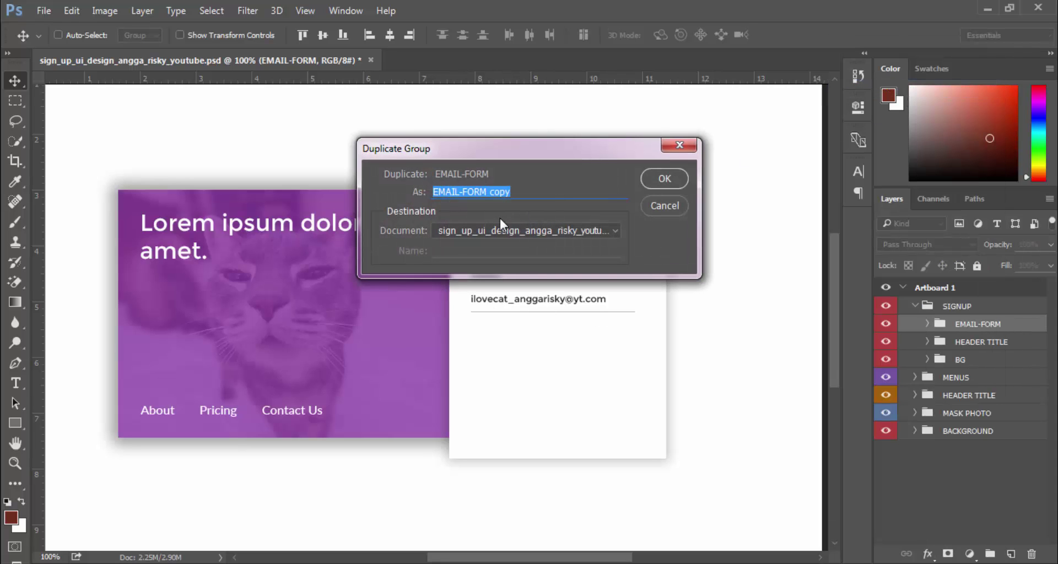
text(PASSWORD-FO)
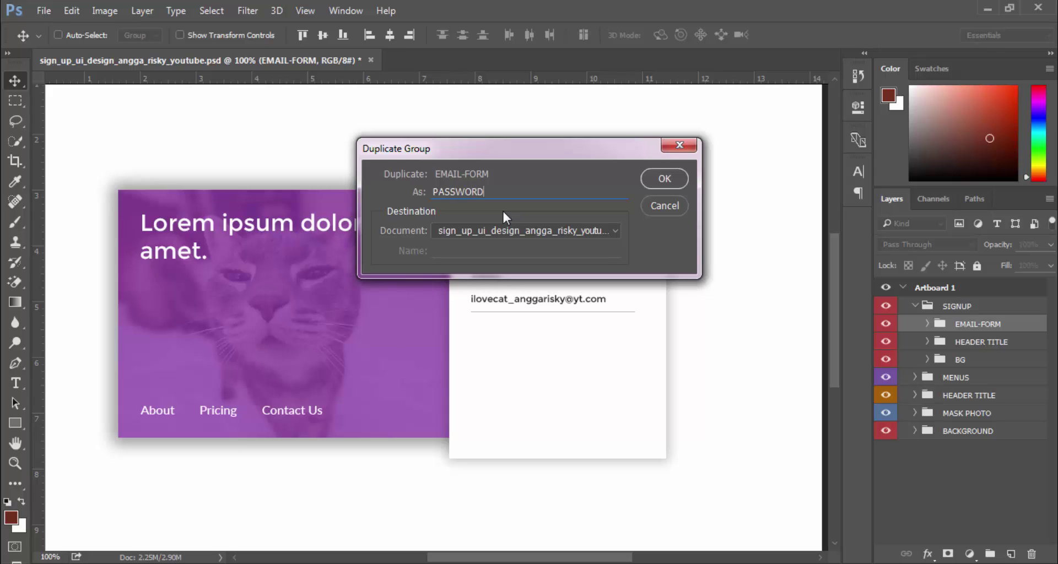
text(RM)
key(Return)
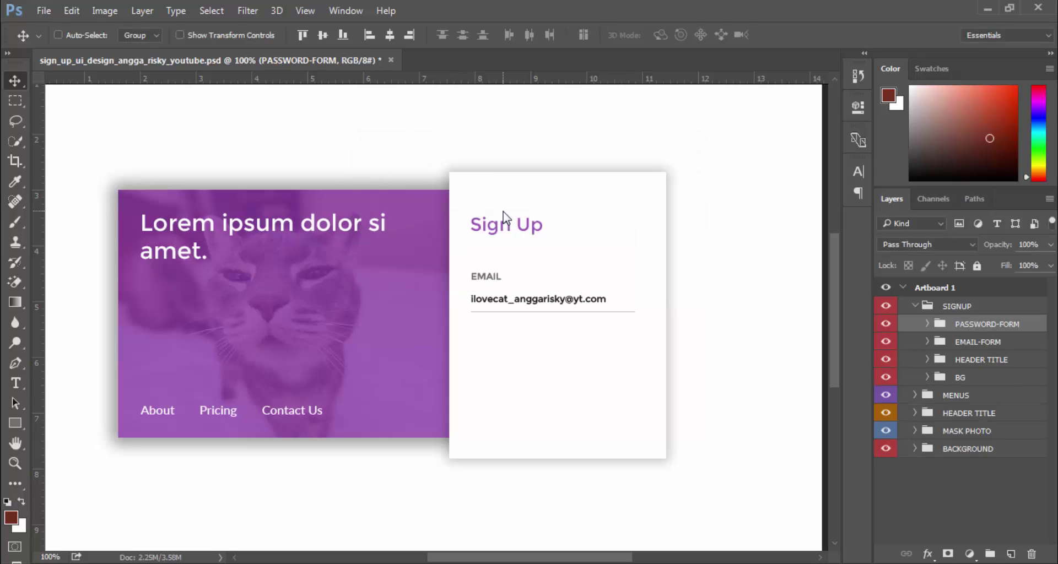
key(shift+Down)
key(shift+Down)
key(shift+Down)
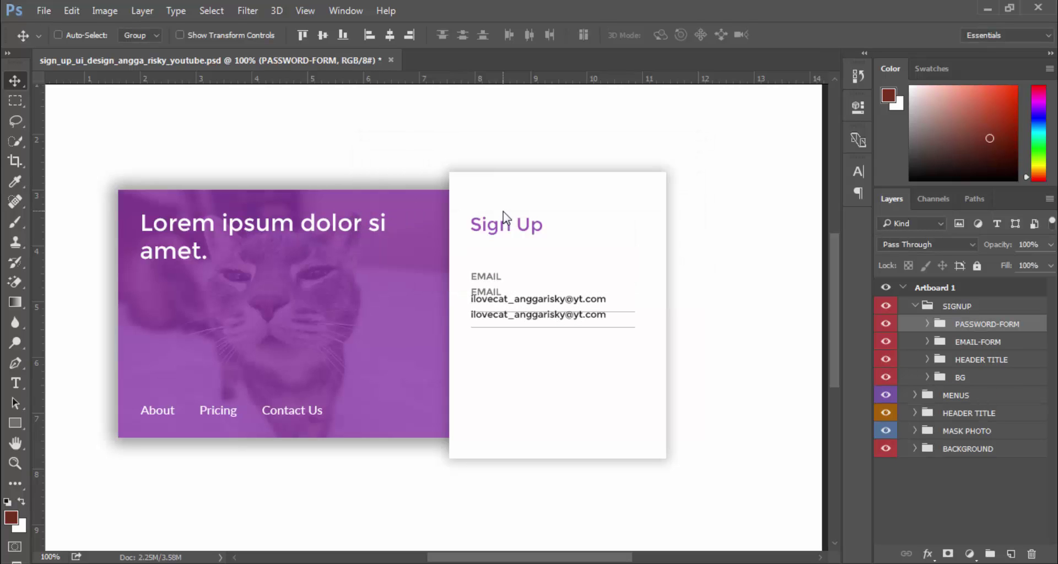
key(shift+Down)
key(shift+Down)
key(shift+Down)
key(shift+Down)
key(shift+Down)
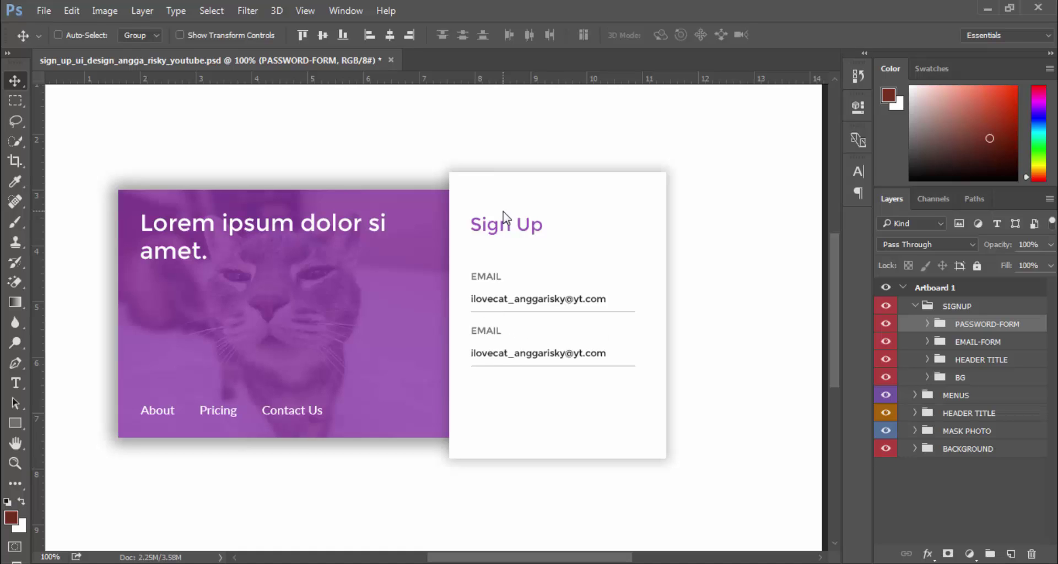
key(shift+Down)
key(shift+Down)
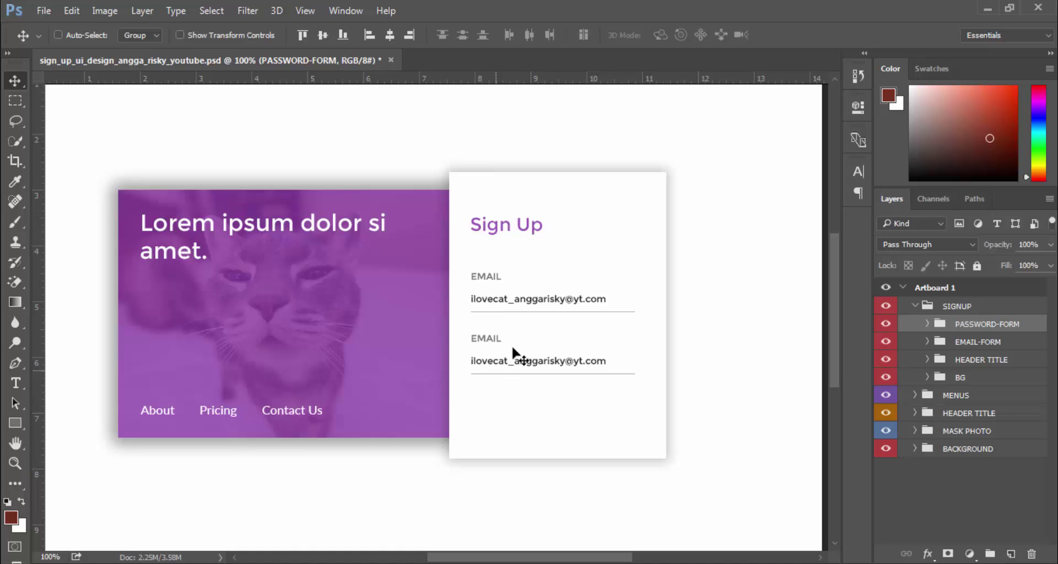
- Change the copied label to PASSWORD and delete its sample email text layer
click(20, 385)
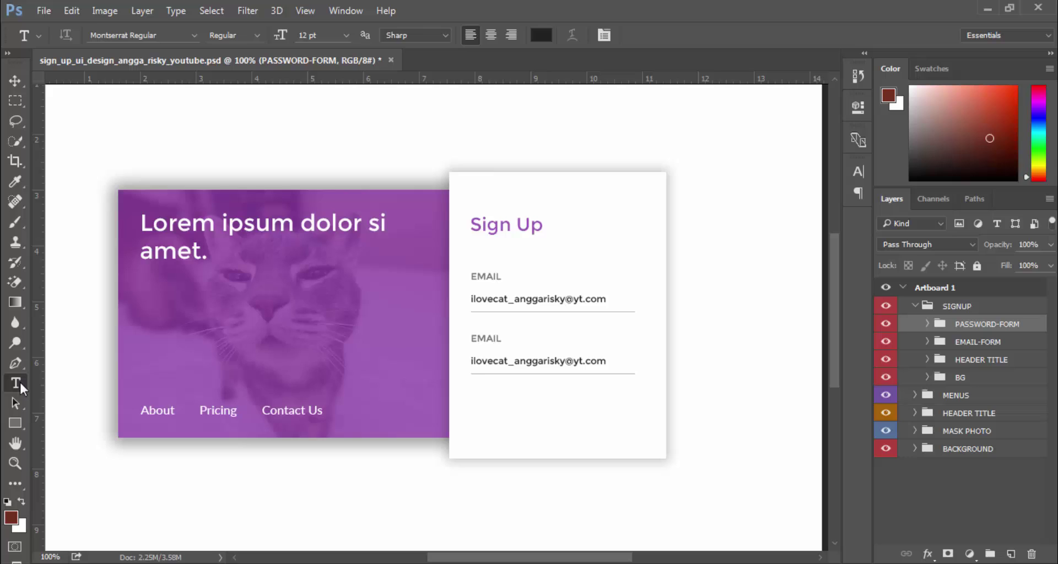
double_click(485, 338)
text(PAS)
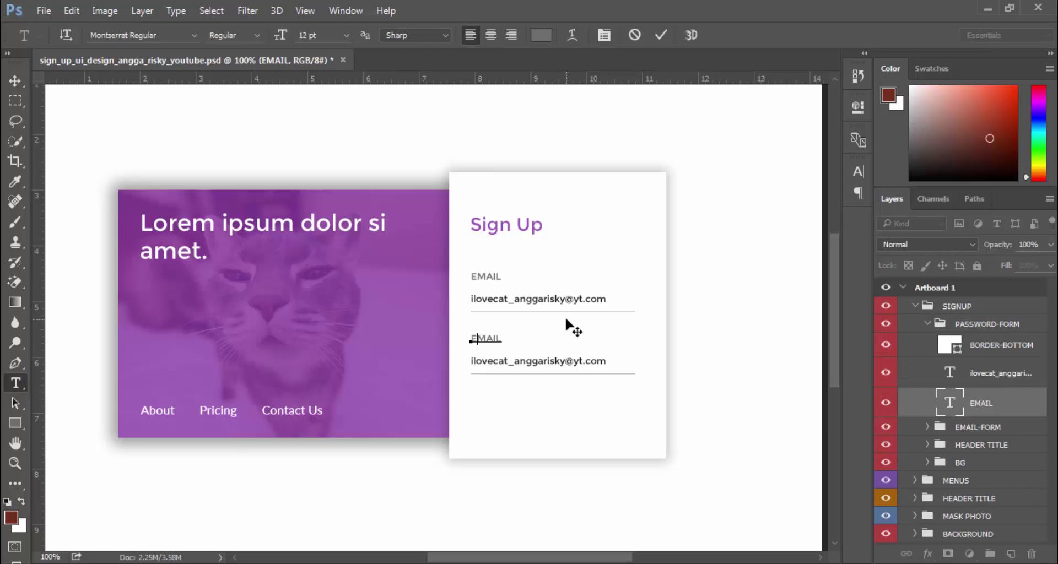
text(SWORD)
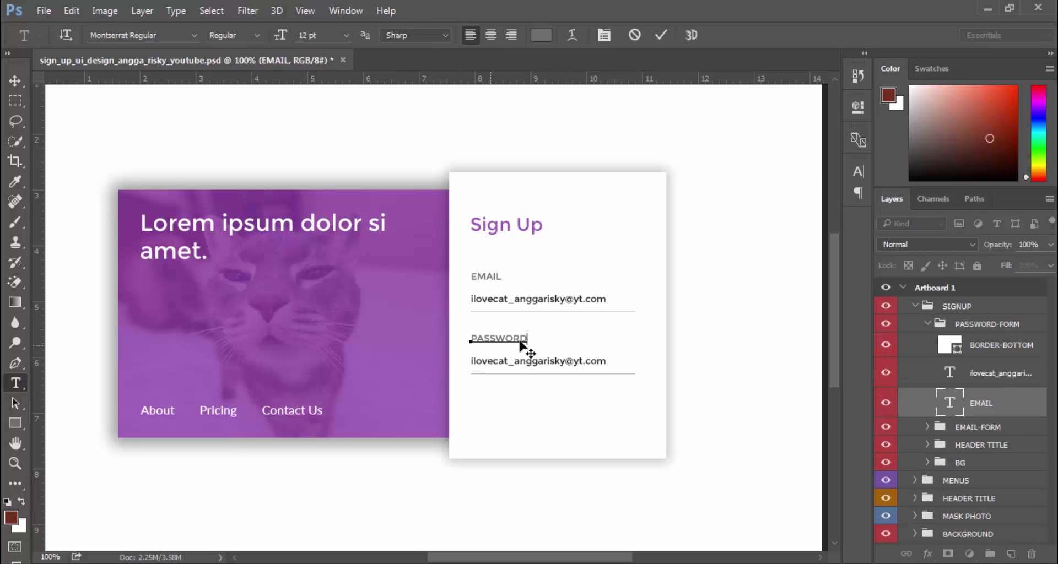
click(660, 34)
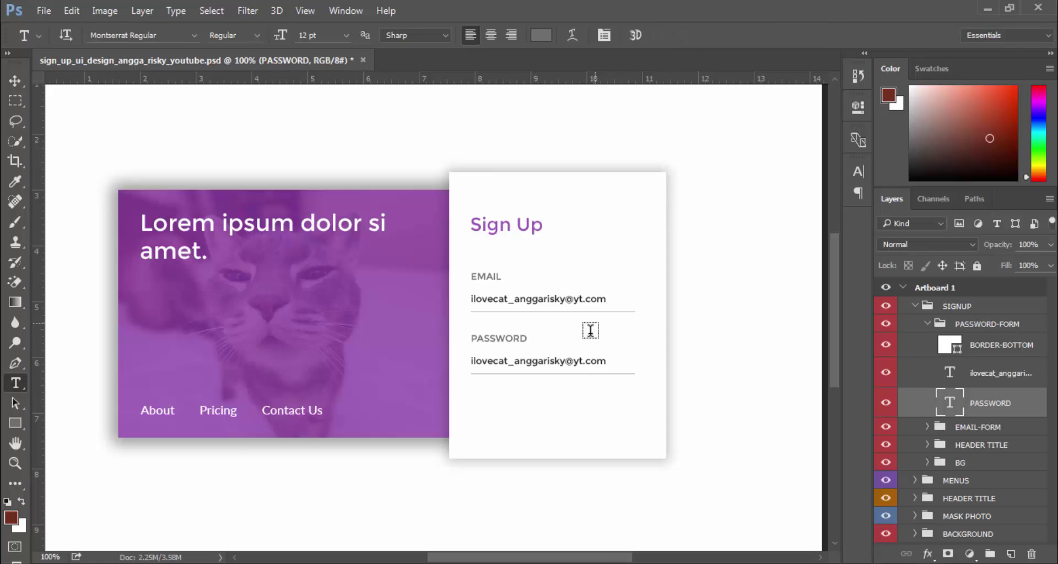
click(562, 361)
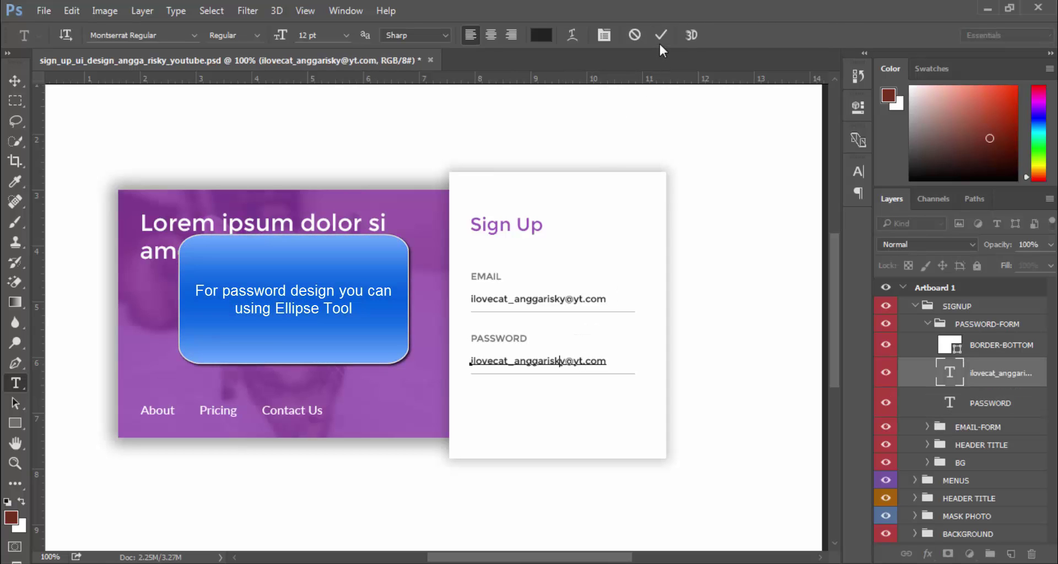
key(Escape)
key(v)
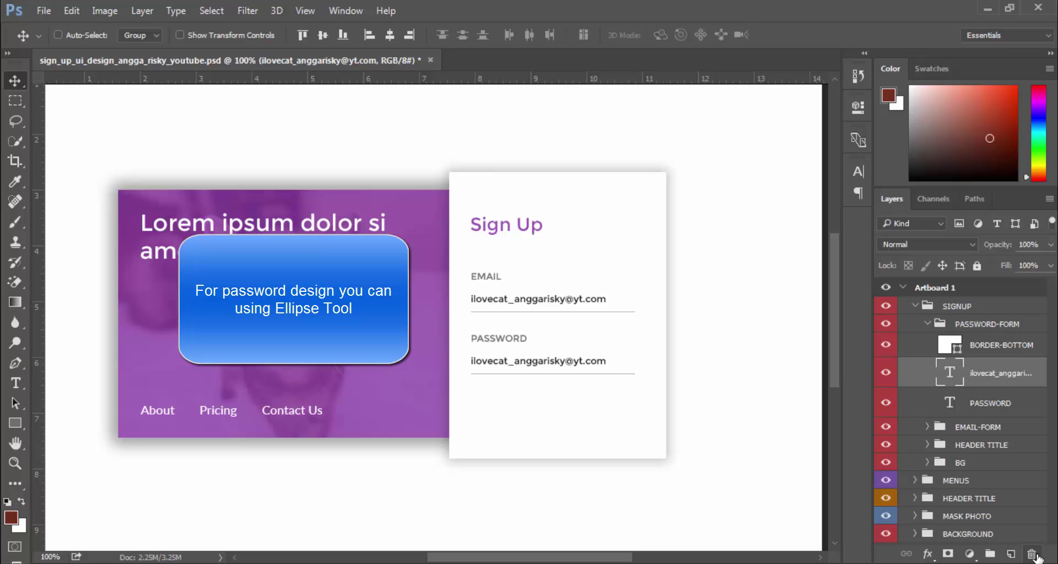
click(1032, 554)
click(499, 223)
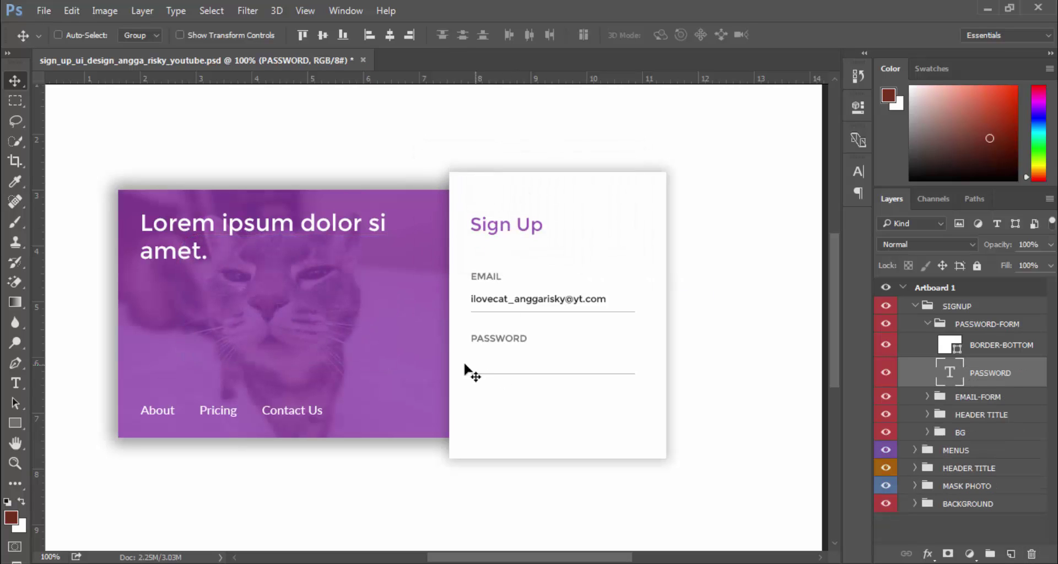
- Zoom the canvas to 200% and select the BORDER-BOTTOM layer
click(986, 398)
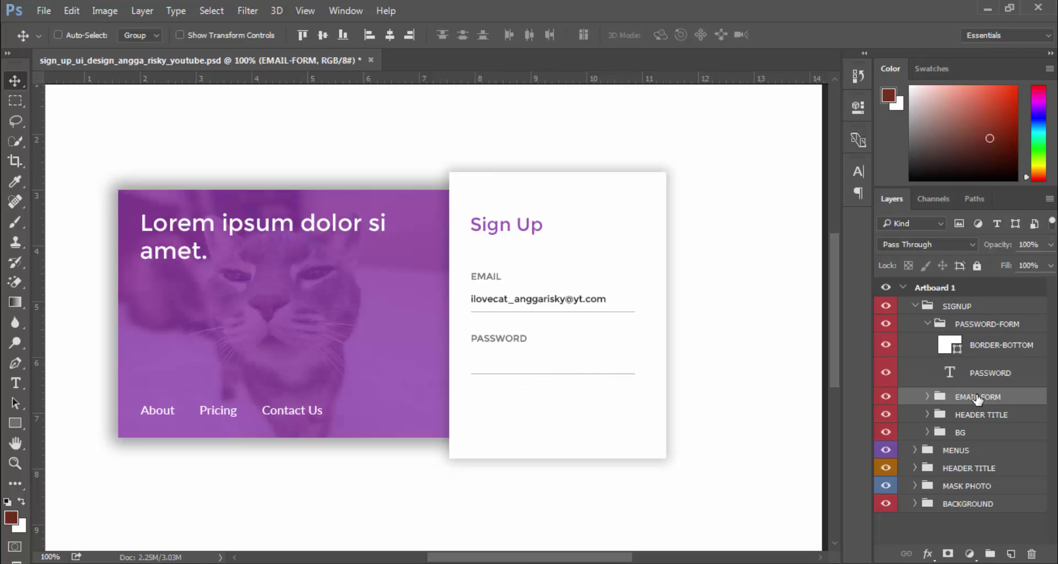
key(ctrl+plus)
scroll(678, 371, right, 2)
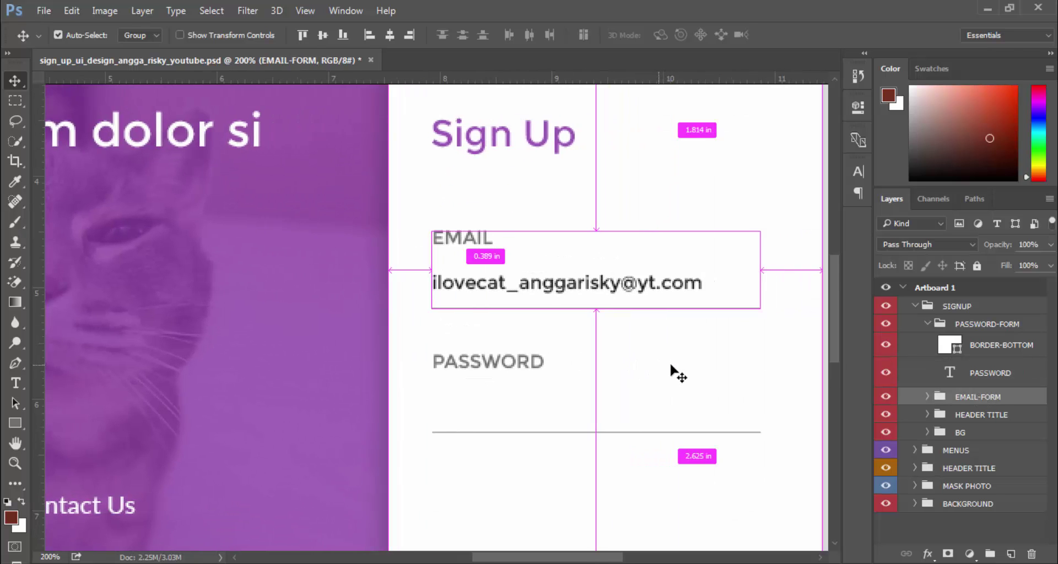
scroll(791, 371, right, 2)
click(1013, 347)
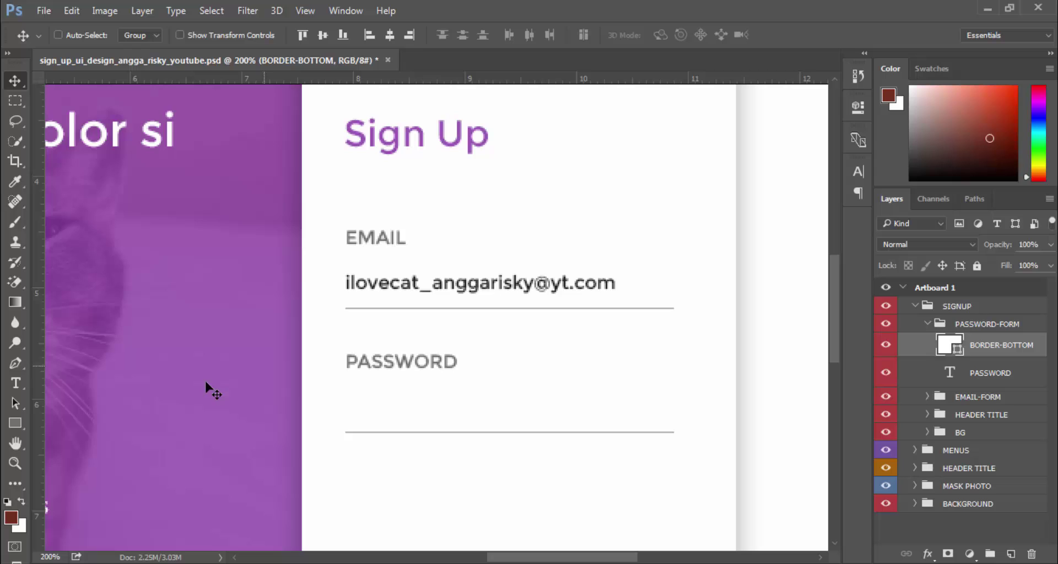
- Draw a 32 px circle to the right of the PASSWORD label
click(23, 426)
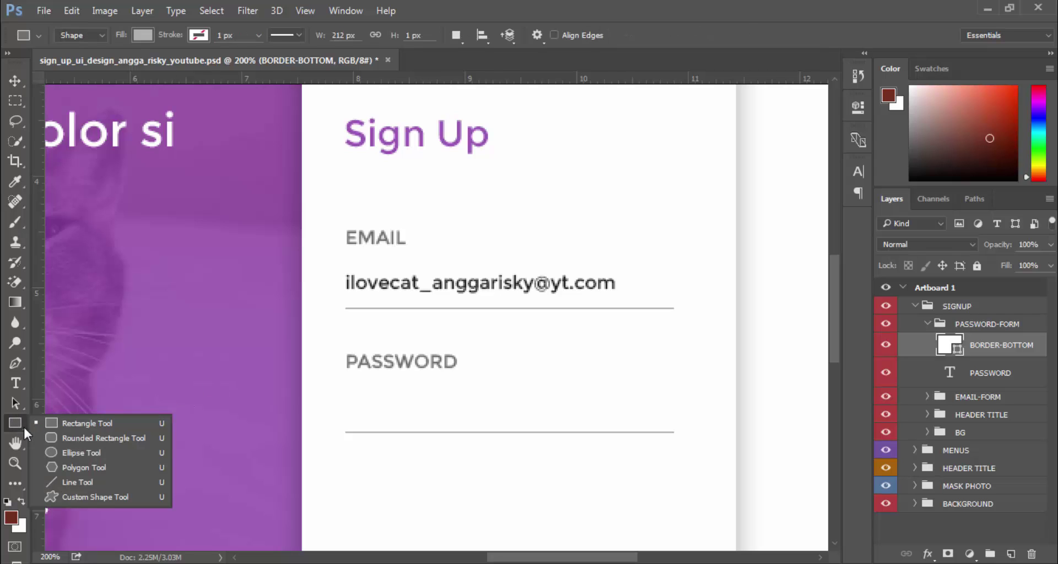
click(65, 451)
drag(353, 386, 393, 426)
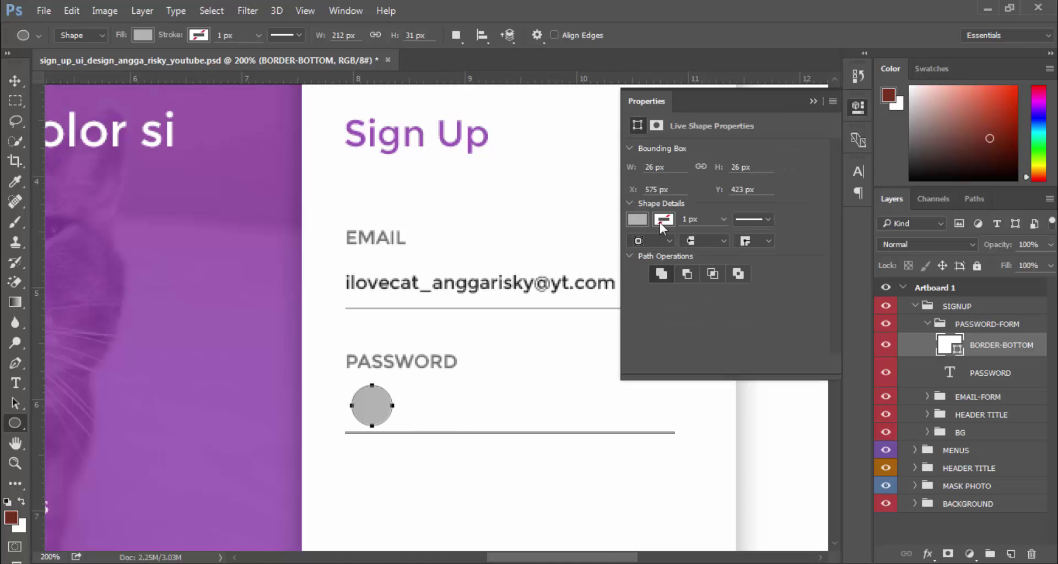
click(811, 103)
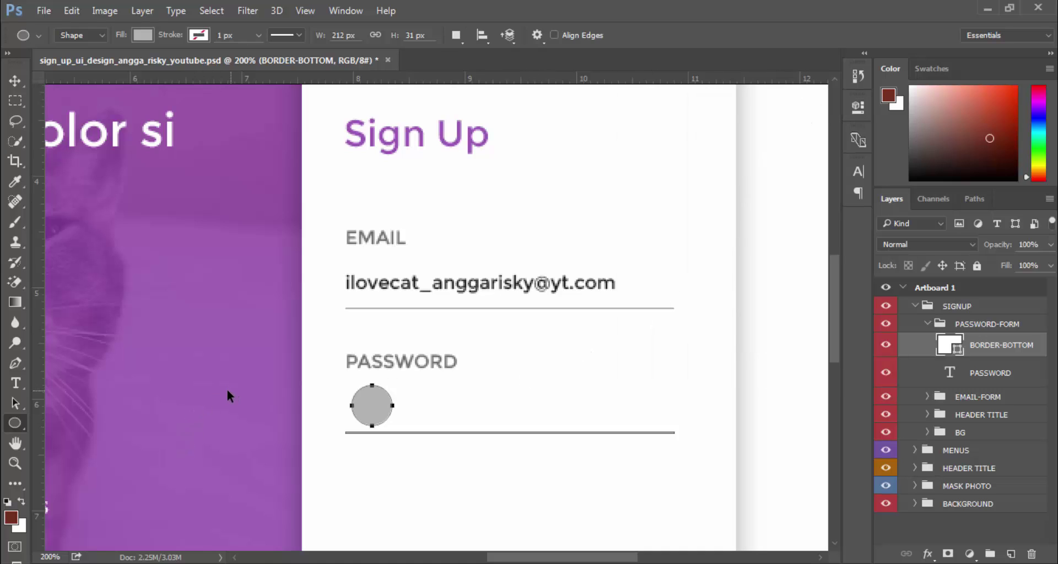
key(ctrl+z)
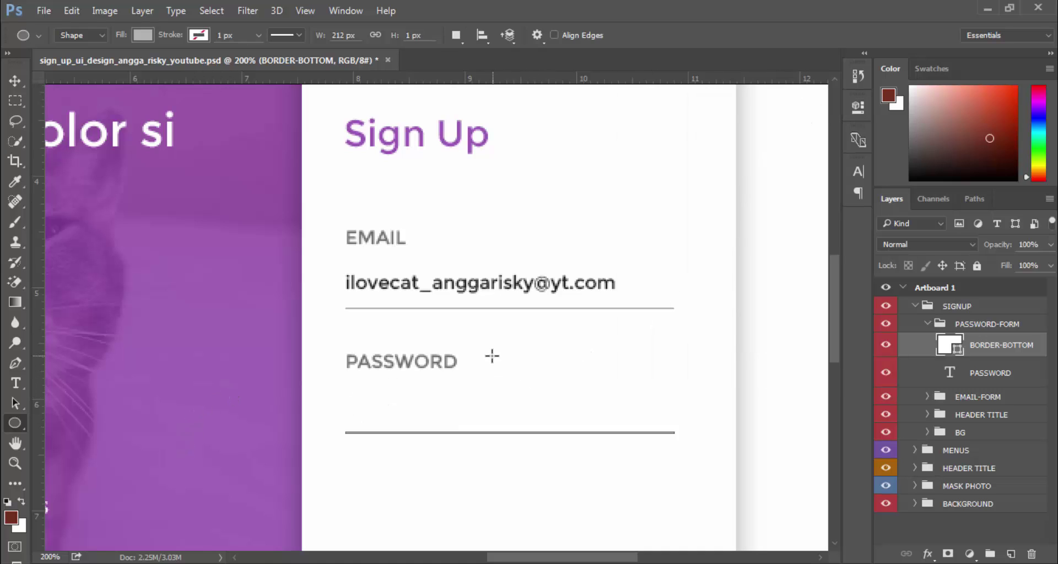
drag(491, 355, 552, 405)
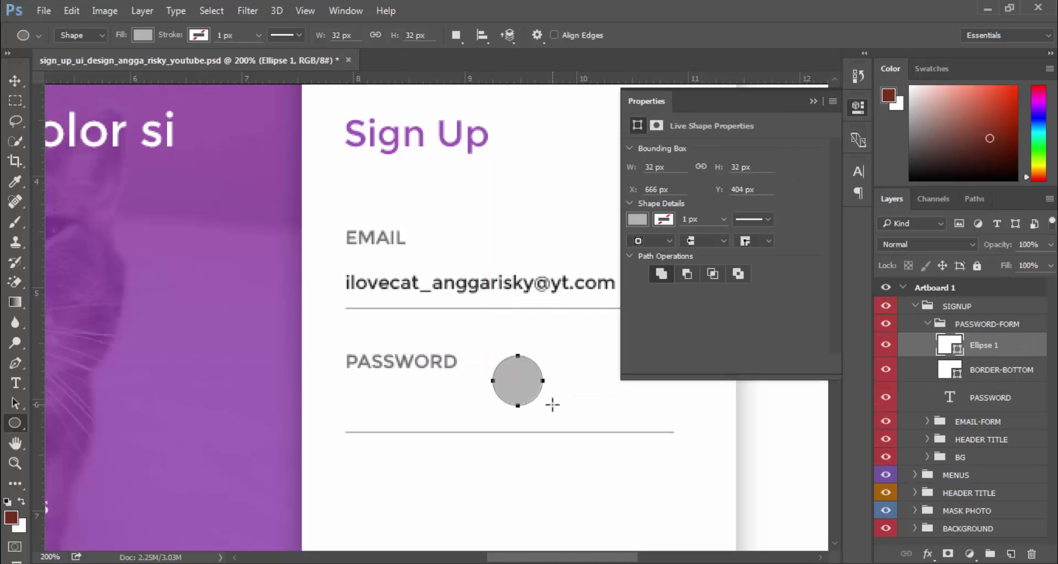
- Fill the circle with #202020 and move it into place beside PASSWORD
click(638, 220)
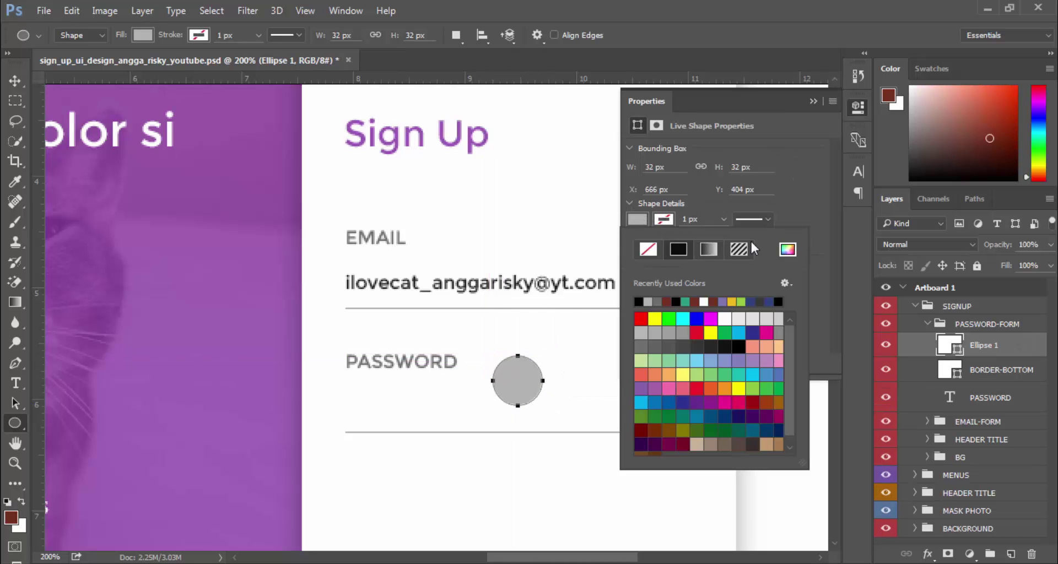
click(787, 250)
text(20)
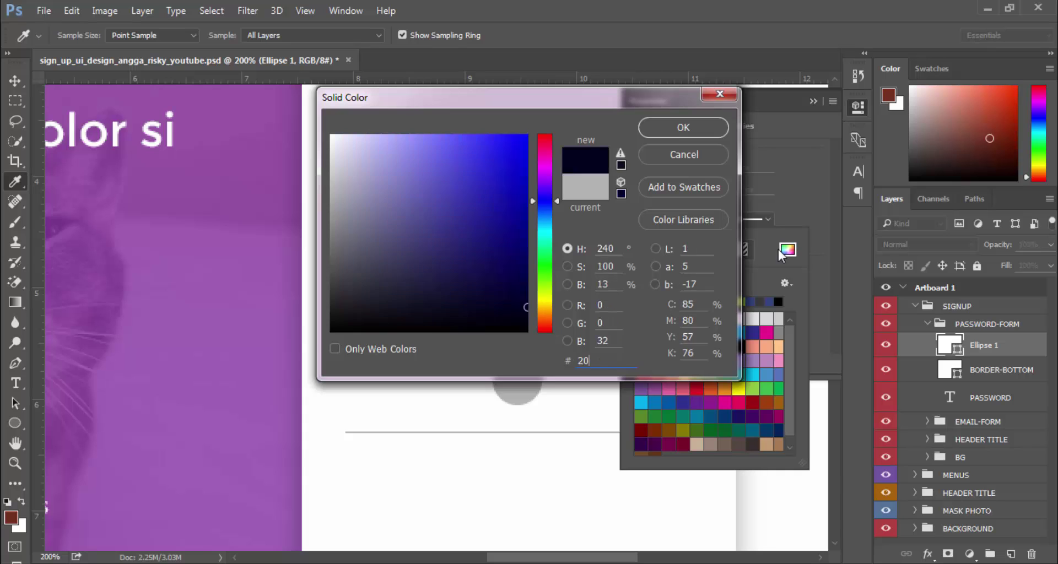
text(2020)
key(Return)
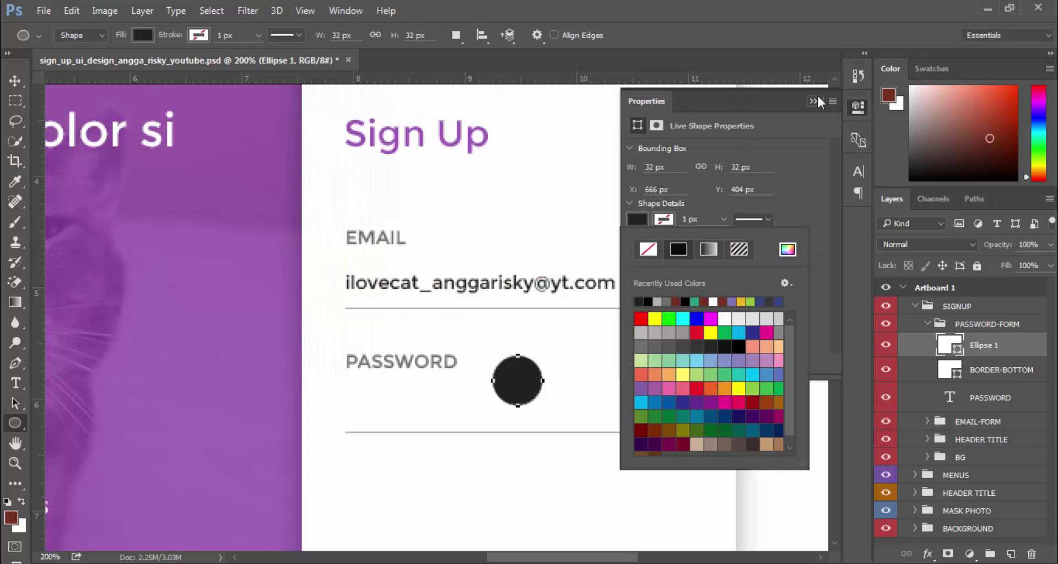
click(818, 101)
key(v)
mouse_move(508, 394)
mouse_down()
mouse_move(518, 375)
mouse_move(503, 381)
mouse_up()
- Duplicate the dark circle and nudge the copy right as the second dot
right_click(998, 347)
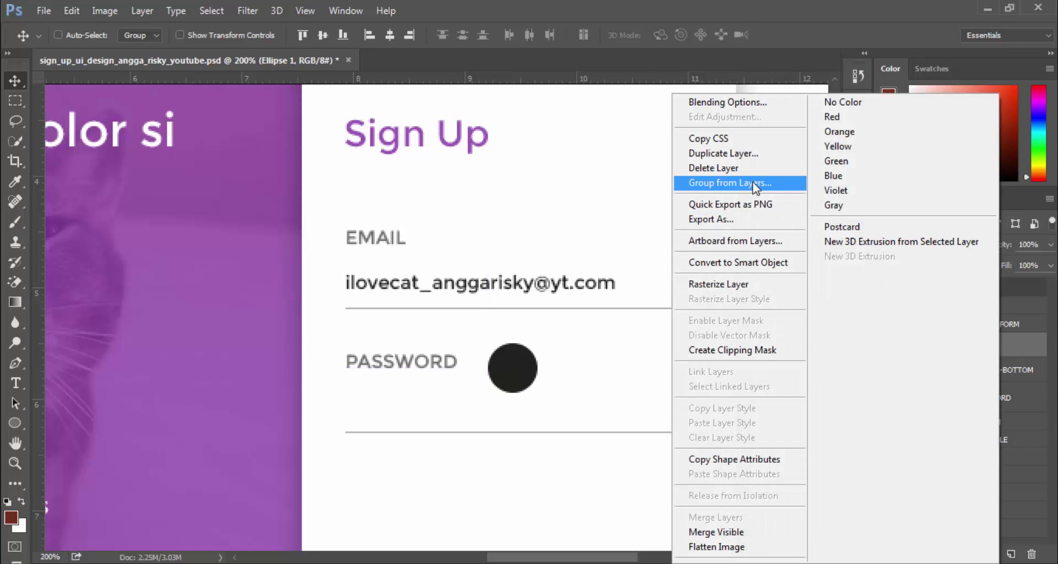
click(748, 158)
click(683, 182)
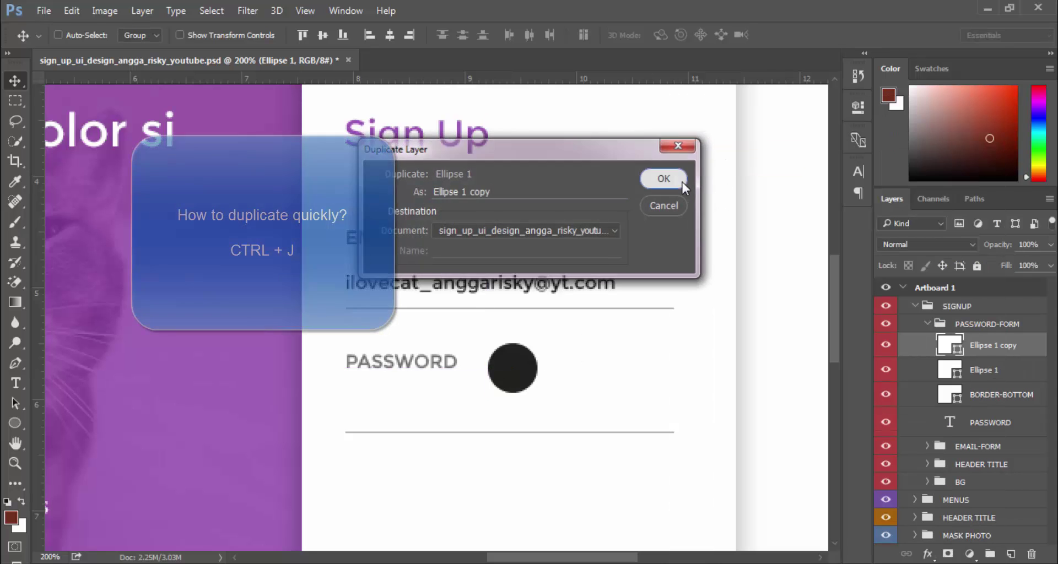
key(shift+Right)
key(shift+Right)
key(shift+Right)
key(shift+Right)
key(Left)
key(Left)
key(Left)
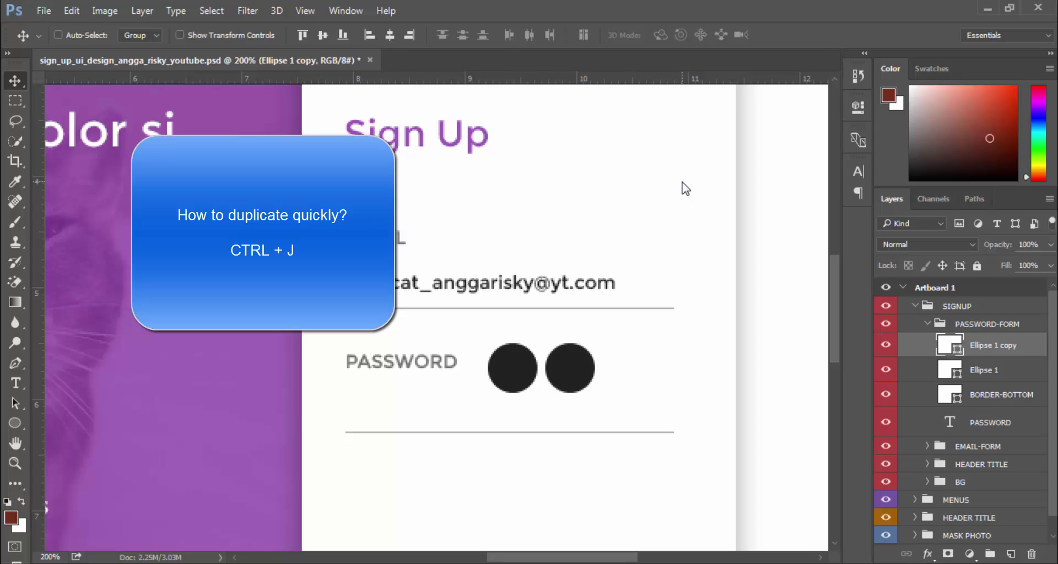
key(Left)
key(Left)
key(Left)
key(Left)
key(Left)
key(Left)
- Add third and fourth dots with Ctrl+J, each nudged right of the previous
key(shift+Right)
key(Right)
key(Right)
key(Right)
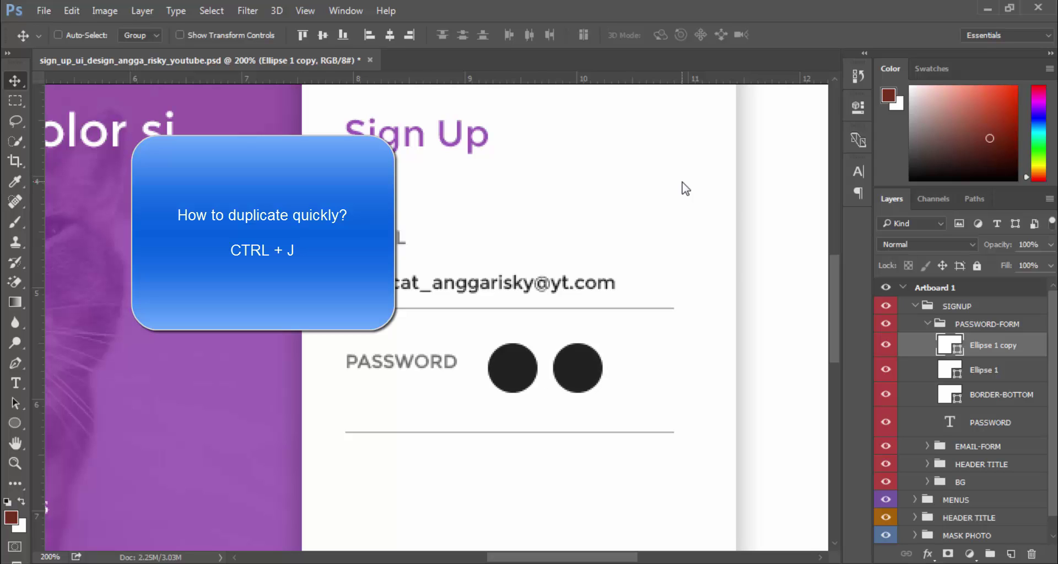
key(ctrl+j)
key(shift+Right)
key(shift+Right)
key(shift+Right)
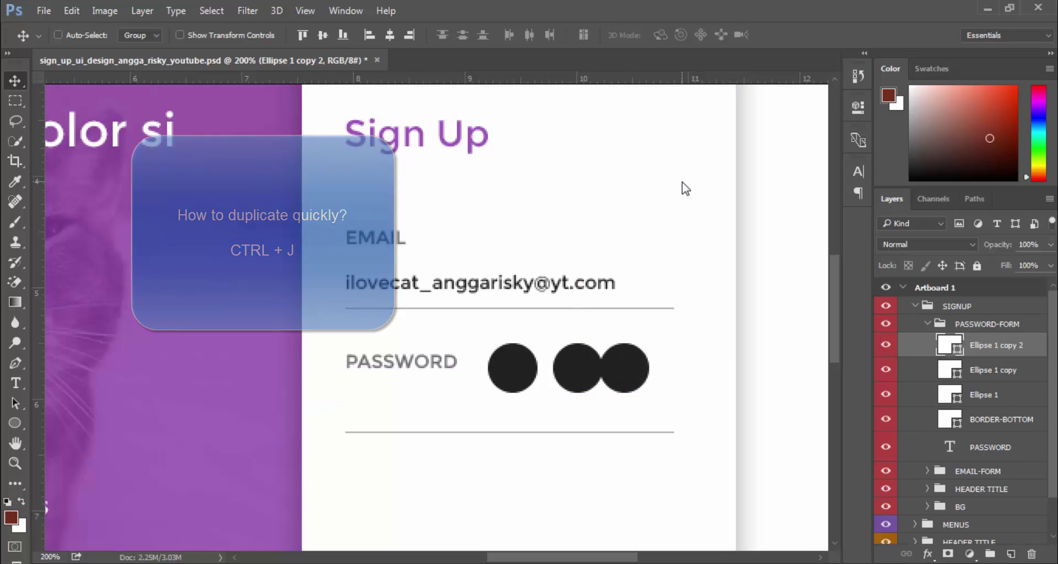
key(Right)
key(Right)
key(Left)
key(Left)
key(shift+Right)
key(Right)
key(Right)
key(Right)
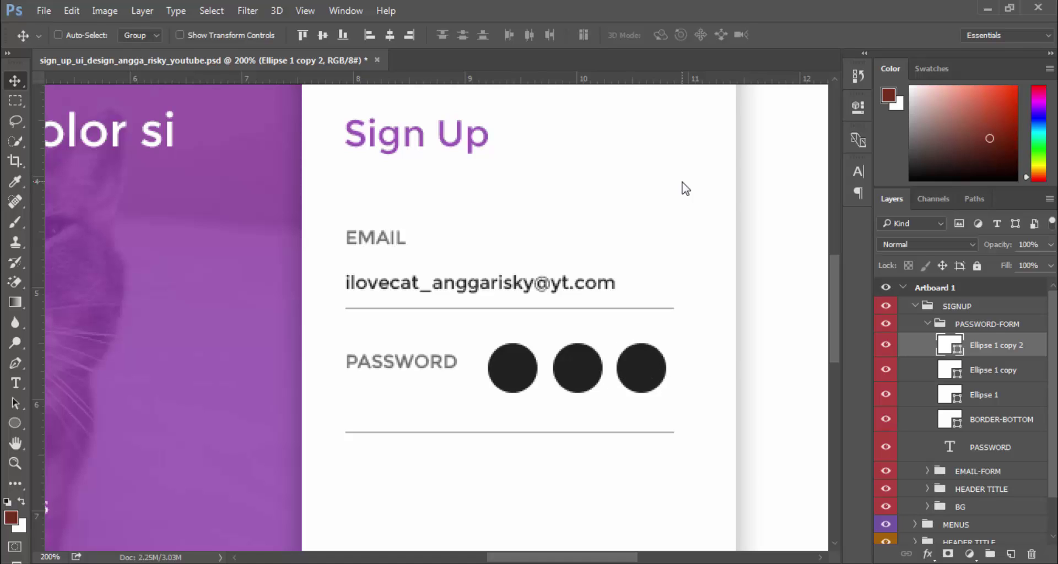
key(ctrl+j)
key(shift+Right)
key(shift+Right)
key(shift+Right)
key(shift+Right)
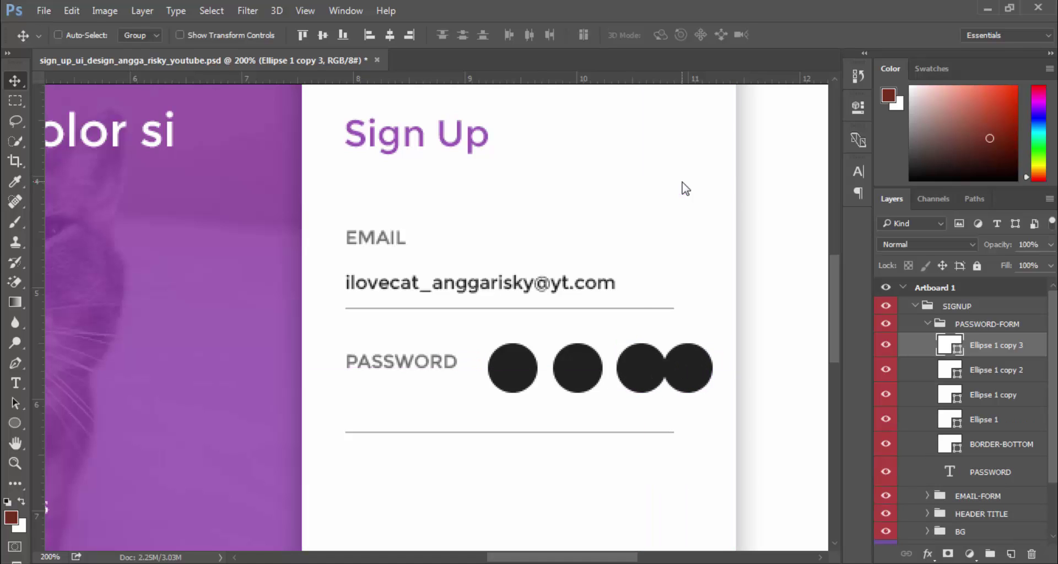
key(shift+Right)
- Add fifth and sixth dots with Ctrl+J, each nudged further right
key(shift+Right)
key(Right)
key(Right)
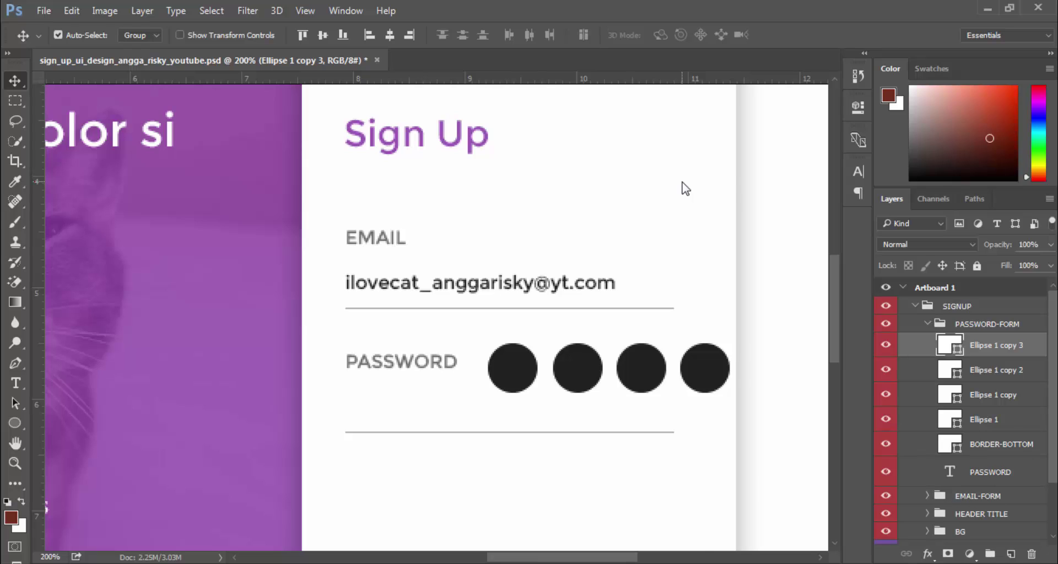
key(ctrl+j)
key(shift+Right)
key(shift+Right)
key(shift+Right)
key(shift+Right)
key(shift+Left)
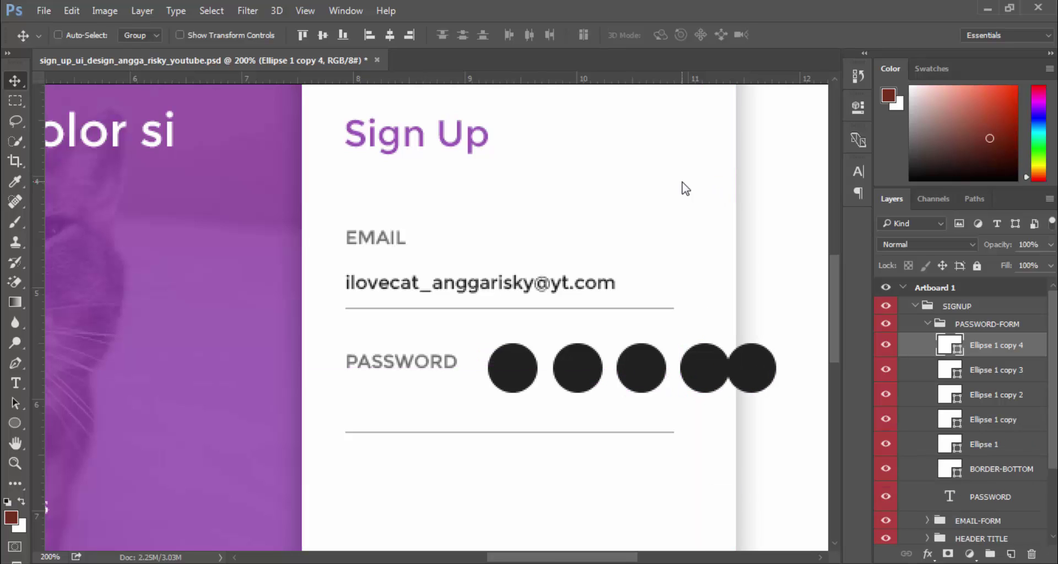
key(shift+Right)
key(Right)
key(Right)
key(Right)
key(ctrl+j)
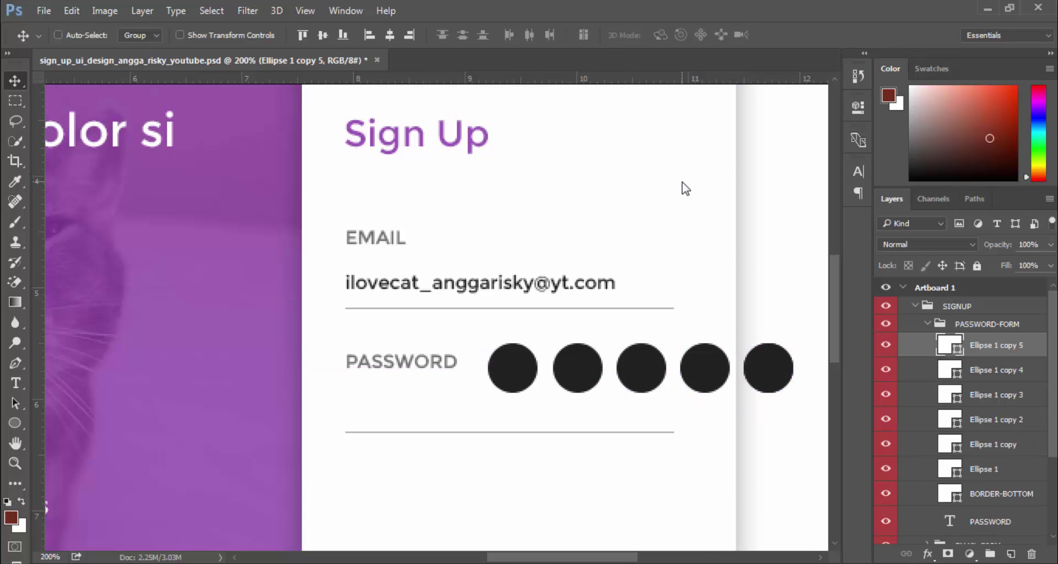
key(shift+Right)
key(shift+Right)
key(shift+Right)
key(shift+Right)
key(Right)
key(Right)
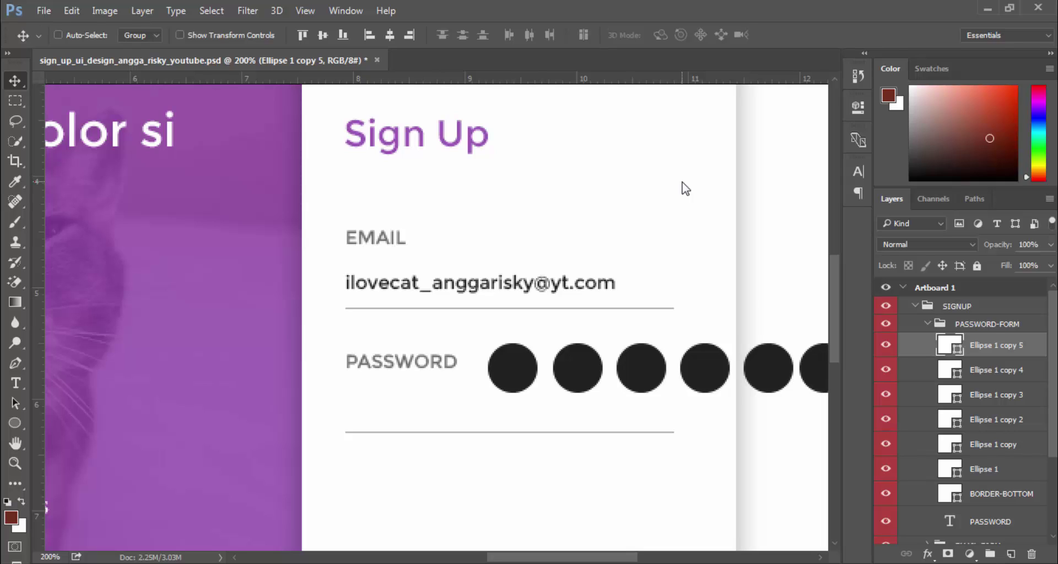
key(Left)
key(Left)
key(Left)
key(Left)
key(shift+Right)
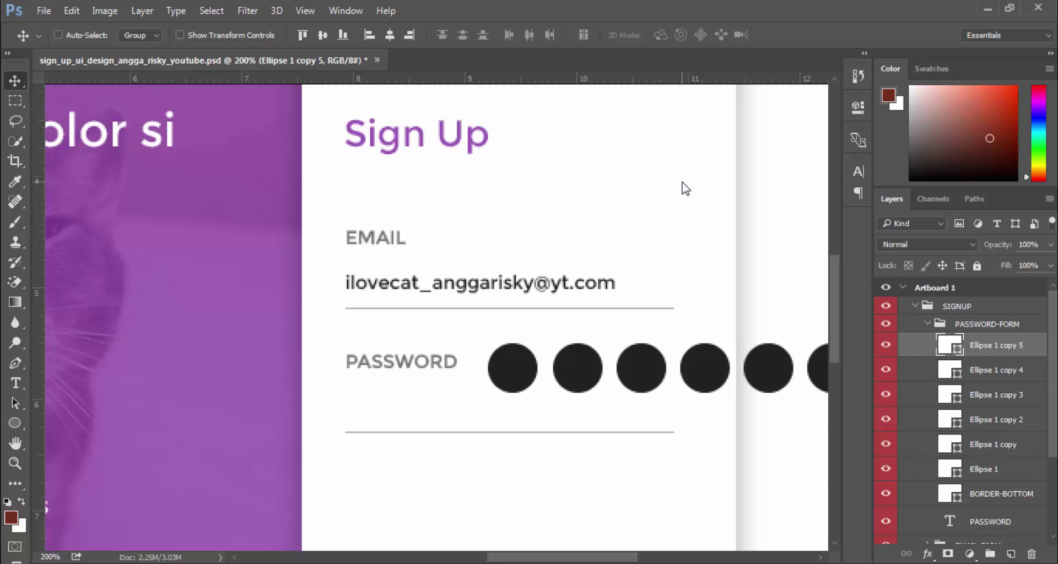
- Select Ellipse 1 through Ellipse 1 copy 5 and group them as PASSWORD-ICON
shift+click(998, 473)
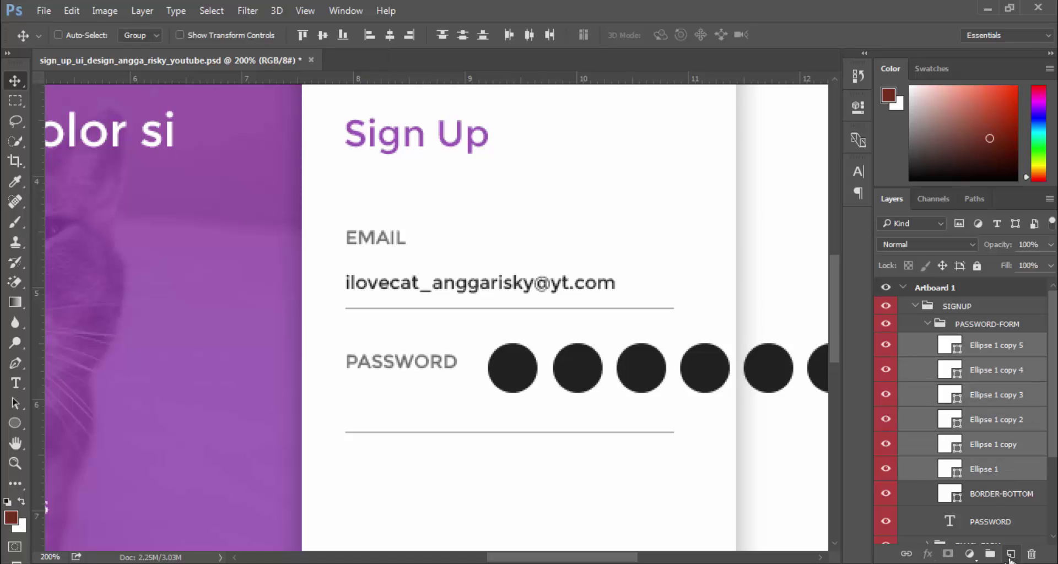
click(990, 556)
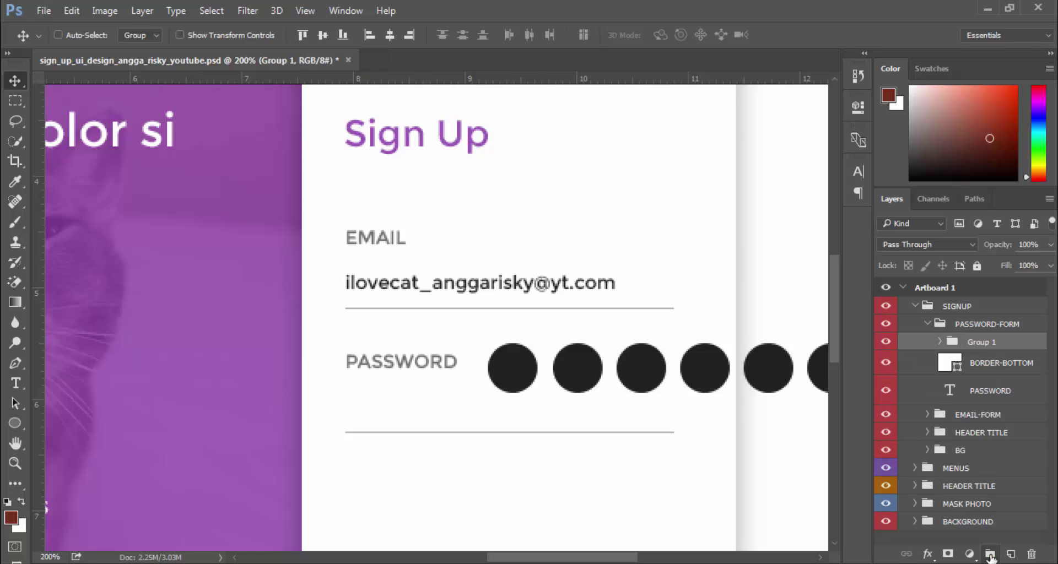
double_click(987, 342)
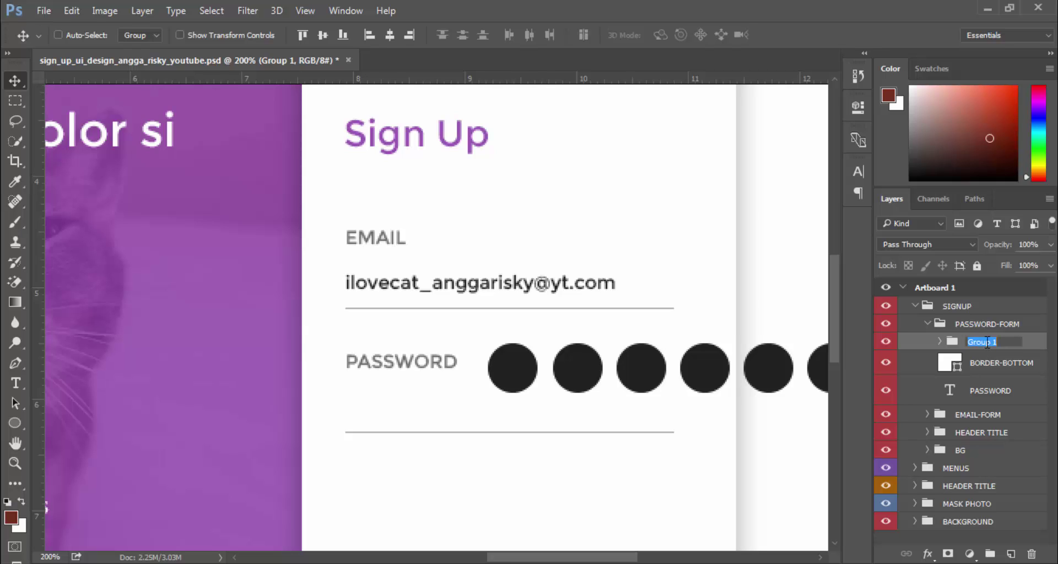
text(PASSWORD-ICO)
text(N)
key(Return)
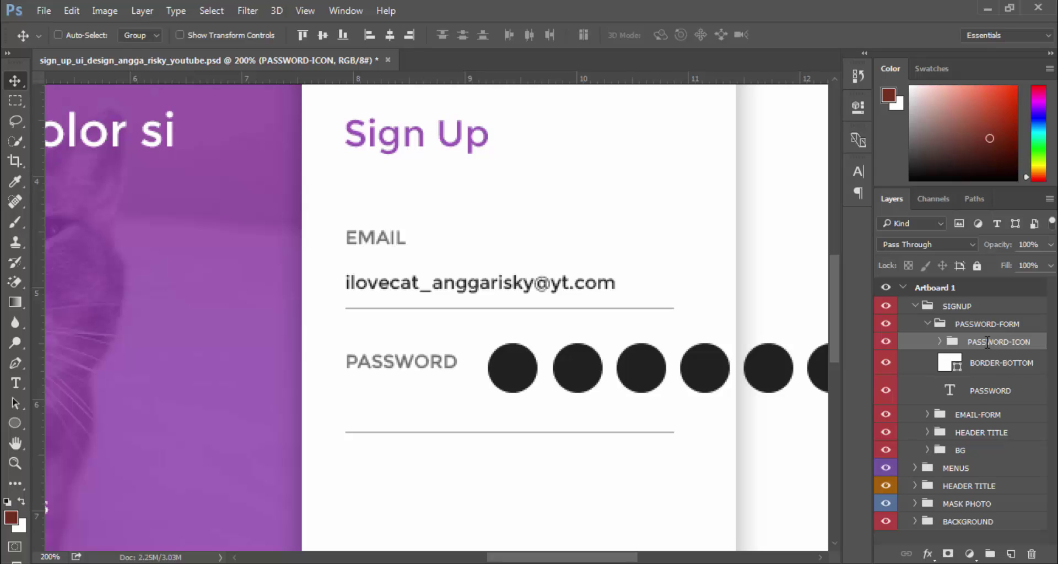
click(234, 37)
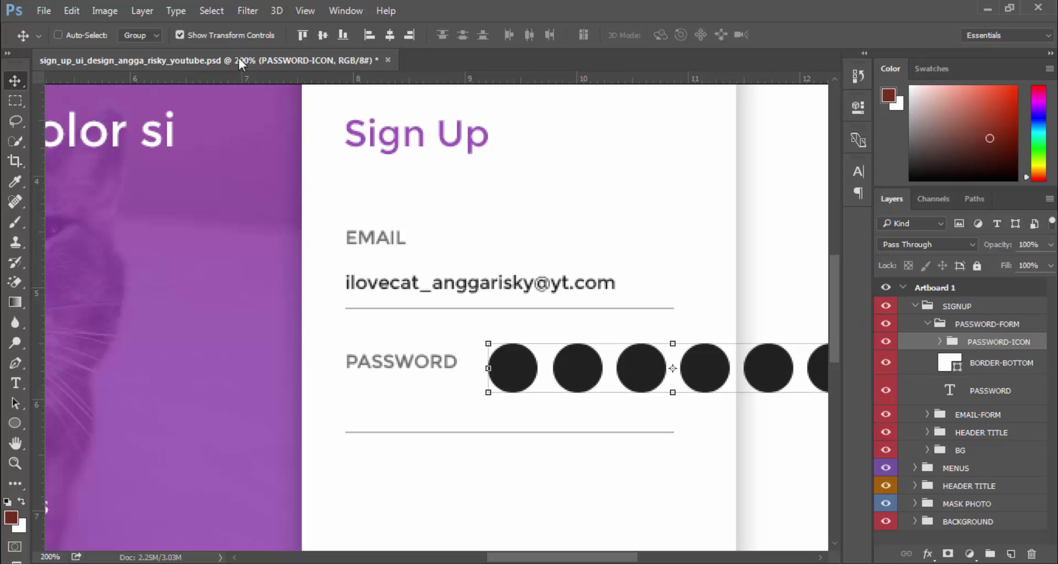
- Scale the PASSWORD-ICON dots to about 21% and place them above the password underline
click(488, 343)
drag(487, 342, 762, 432)
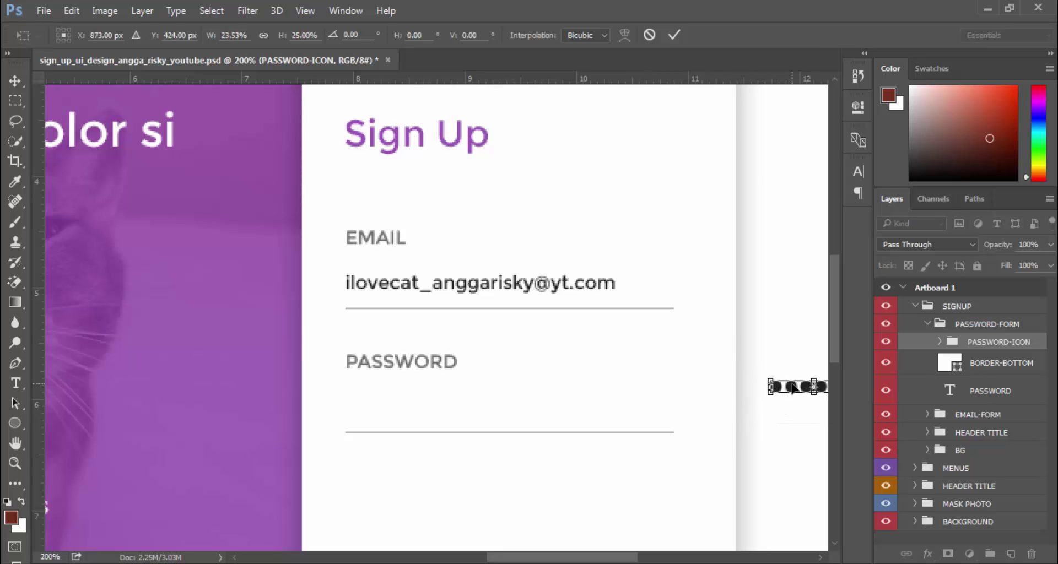
drag(796, 389, 374, 412)
drag(440, 399, 427, 404)
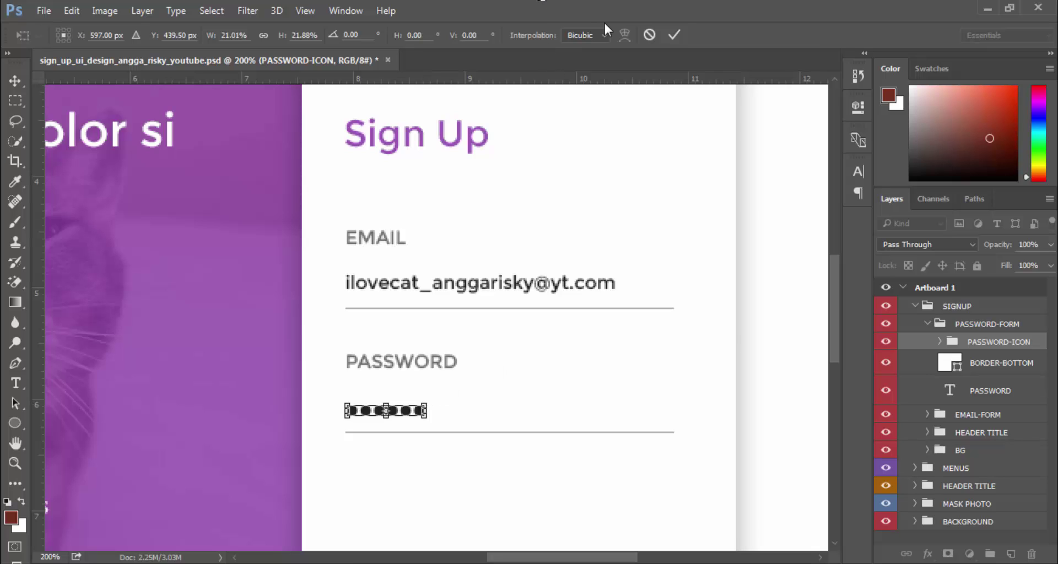
click(673, 35)
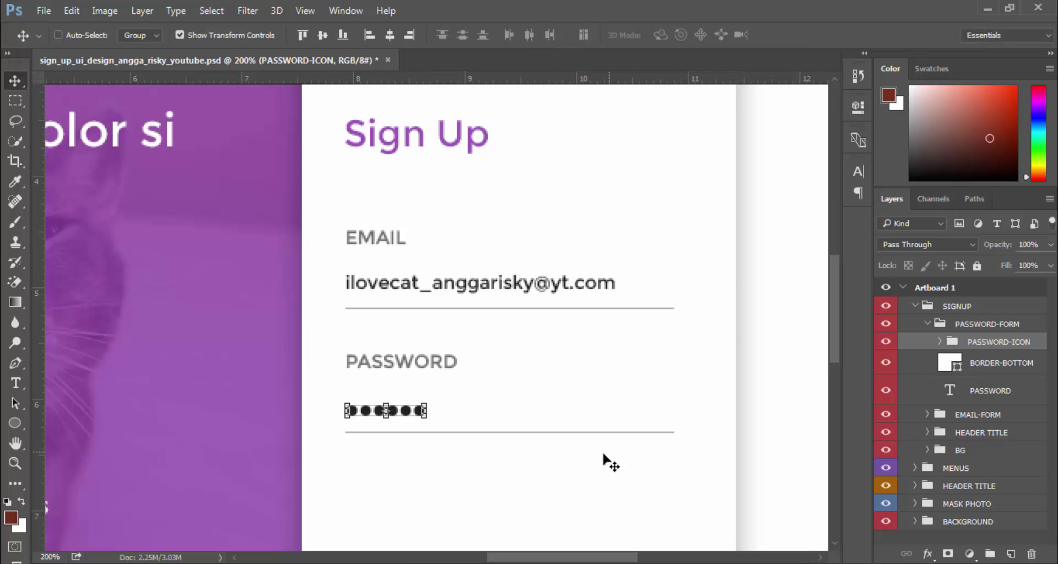
click(211, 35)
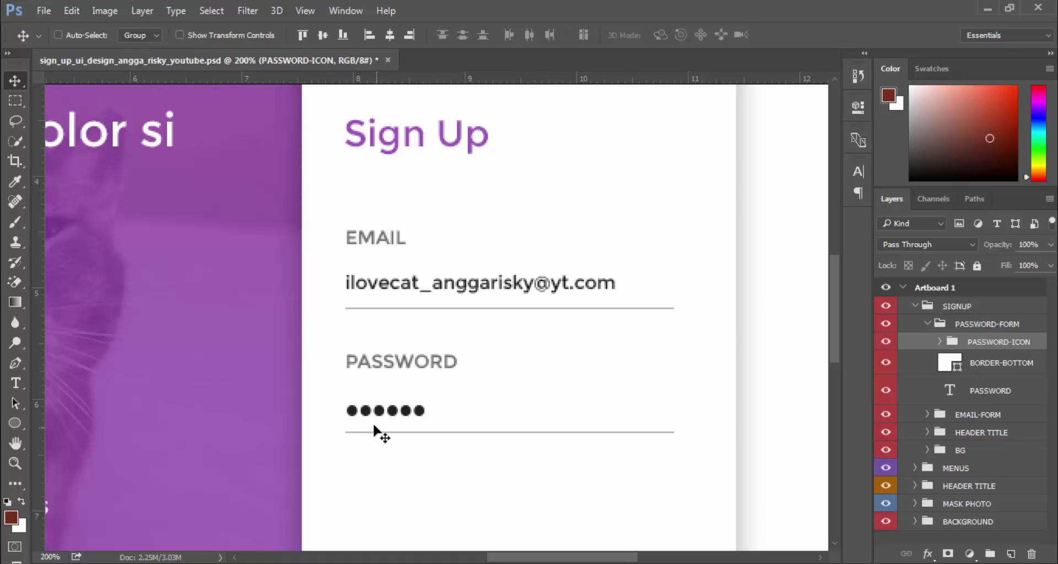
click(17, 384)
key(v)
- Expand PASSWORD-ICON and nudge all dots after the first to the right
click(939, 343)
click(988, 365)
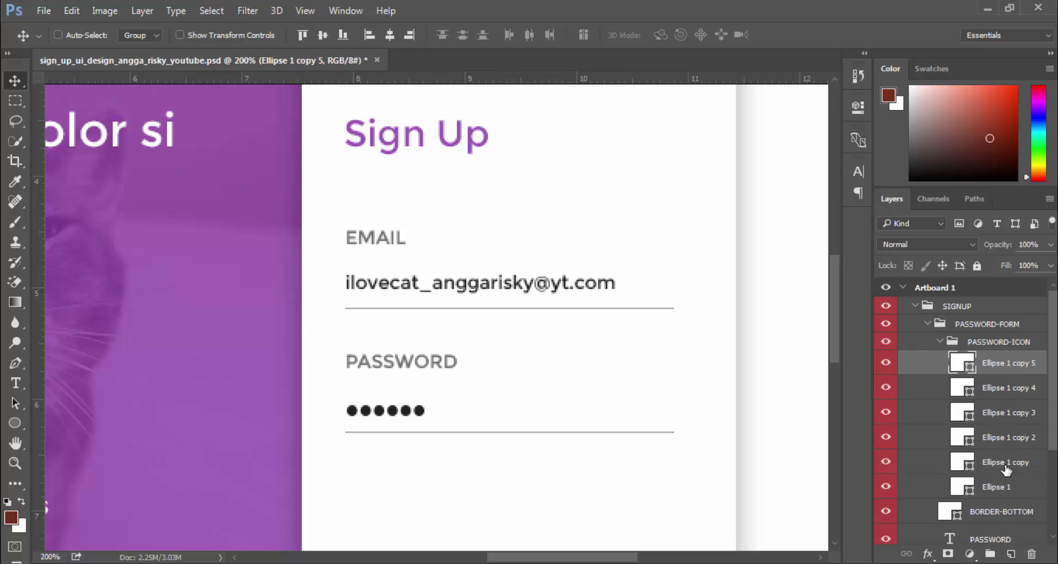
shift+click(1006, 472)
key(Right)
key(Right)
key(Right)
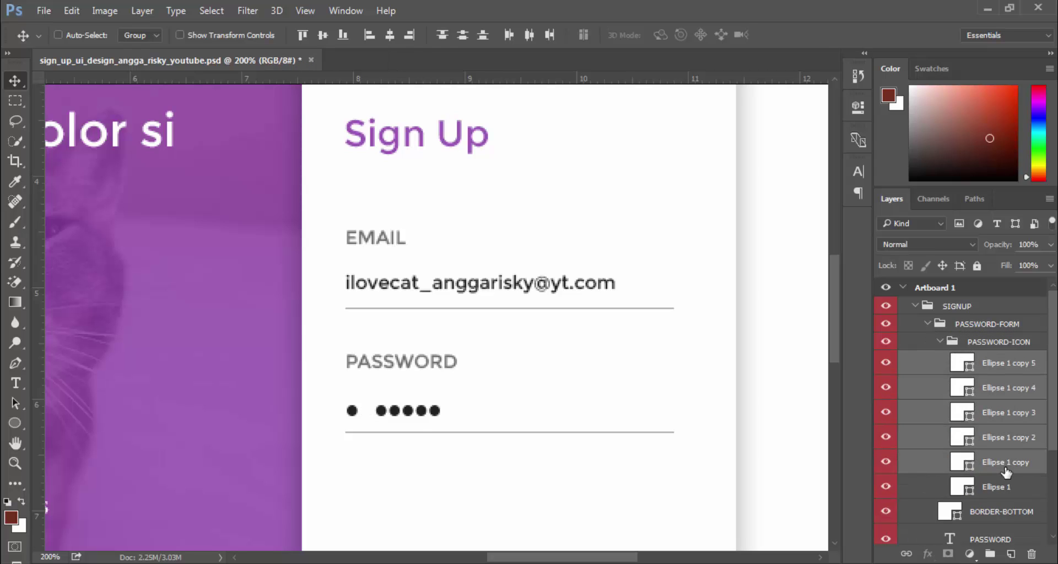
key(Left)
key(Left)
key(Left)
key(Right)
key(Right)
key(Right)
key(Right)
key(Right)
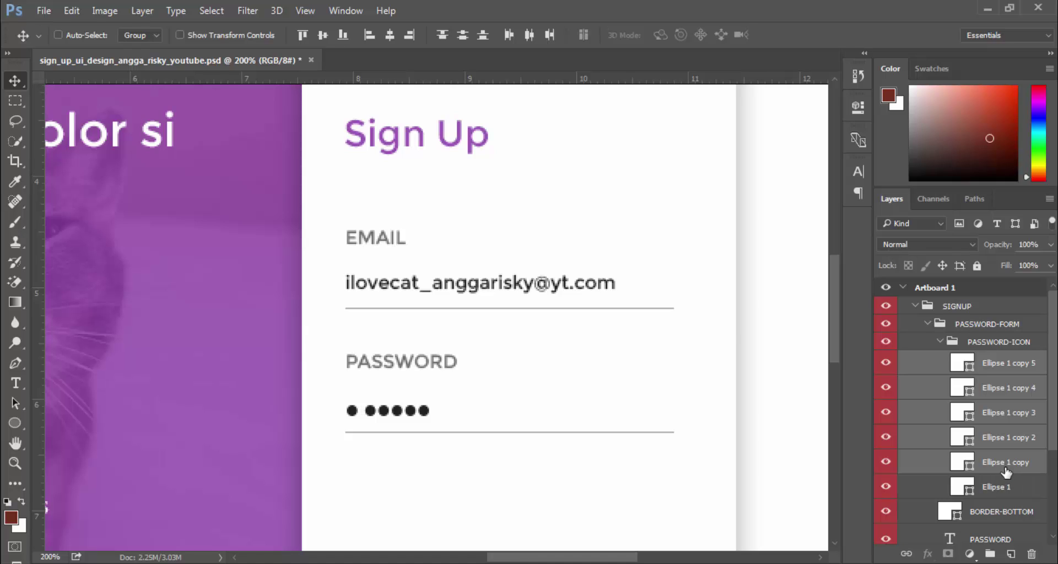
ctrl+click(1007, 472)
- Nudge the remaining dots right one fewer at a time until evenly spaced
key(Right)
key(Right)
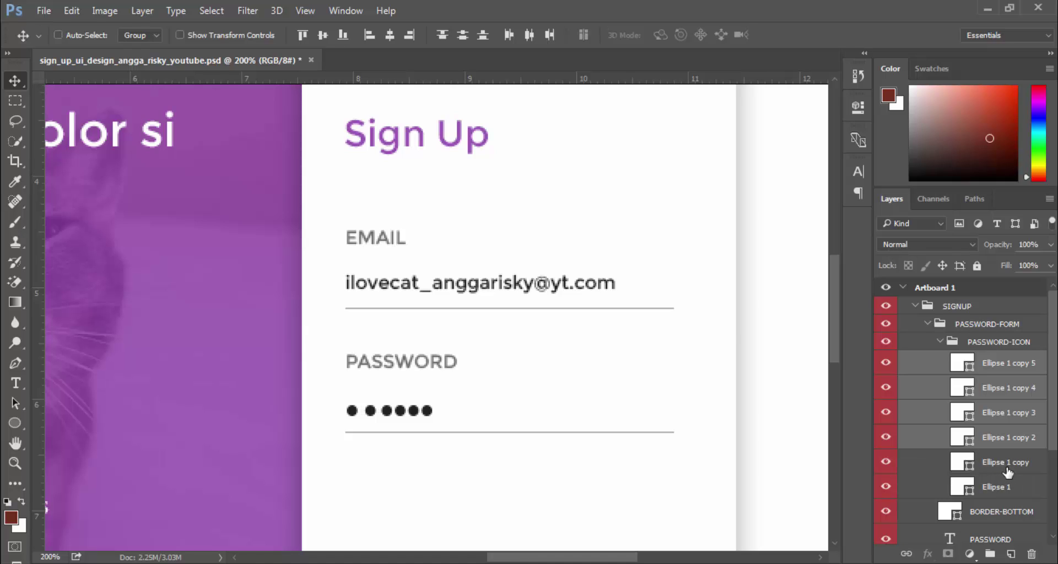
key(Right)
key(Right)
ctrl+click(1021, 441)
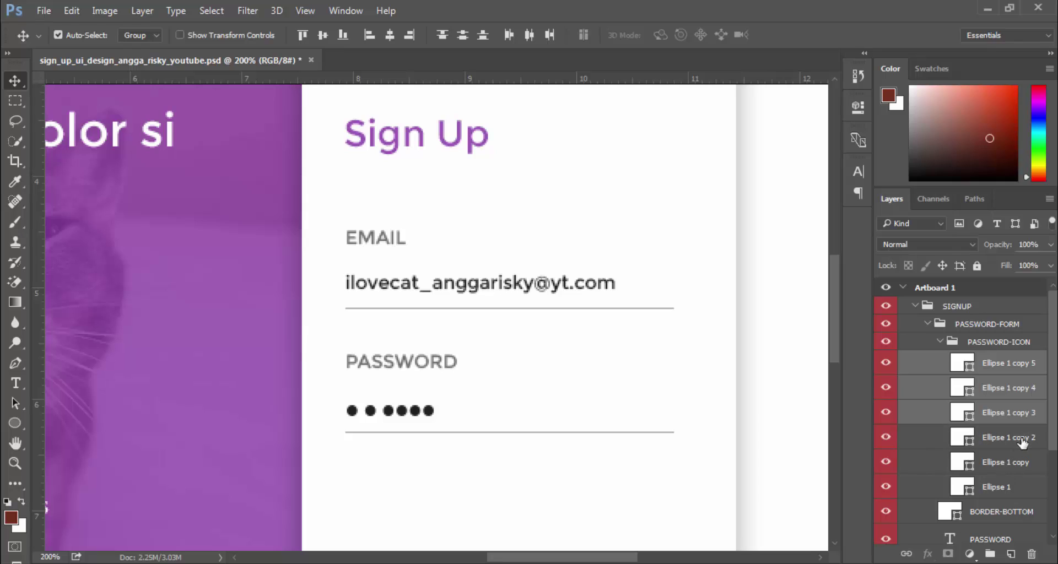
key(Right)
key(Right)
key(Right)
key(Right)
key(Right)
ctrl+click(1021, 422)
key(Right)
key(Right)
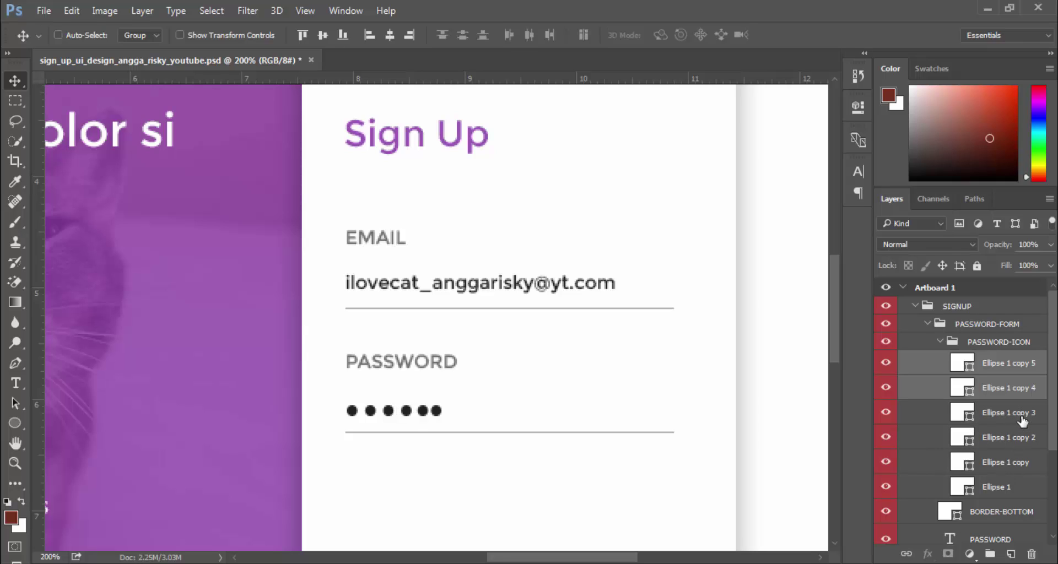
key(Right)
key(Right)
ctrl+click(1022, 391)
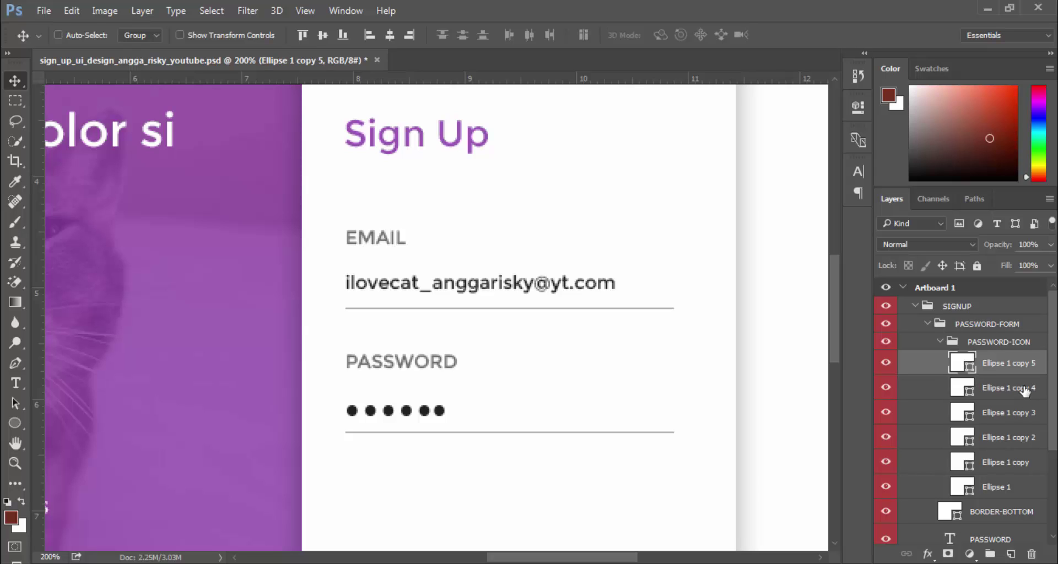
click(928, 324)
click(920, 307)
click(915, 307)
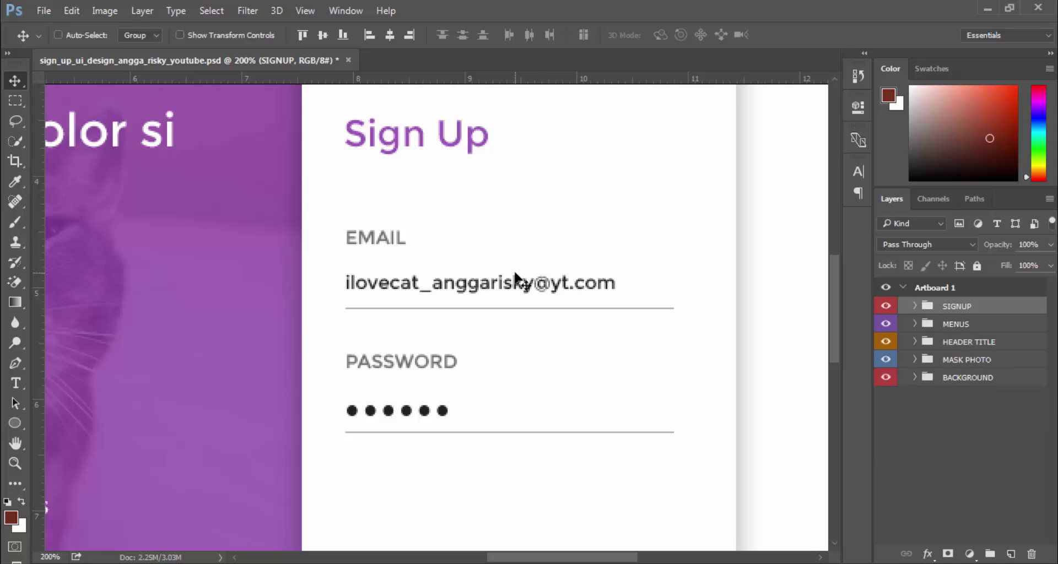
- Set the view zoom to 100% and save the document
click(58, 557)
text(100)
key(Return)
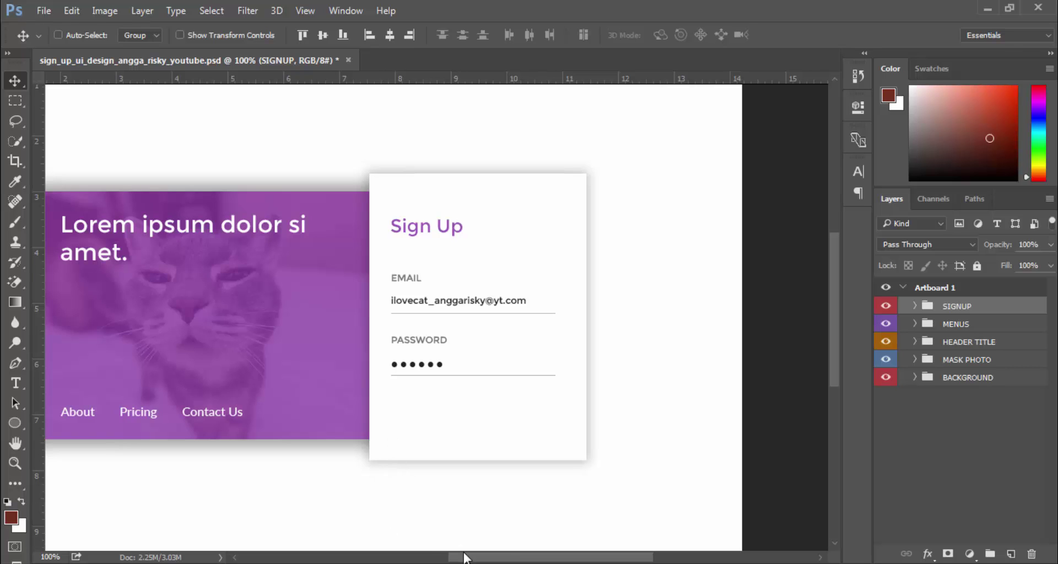
drag(464, 558, 432, 557)
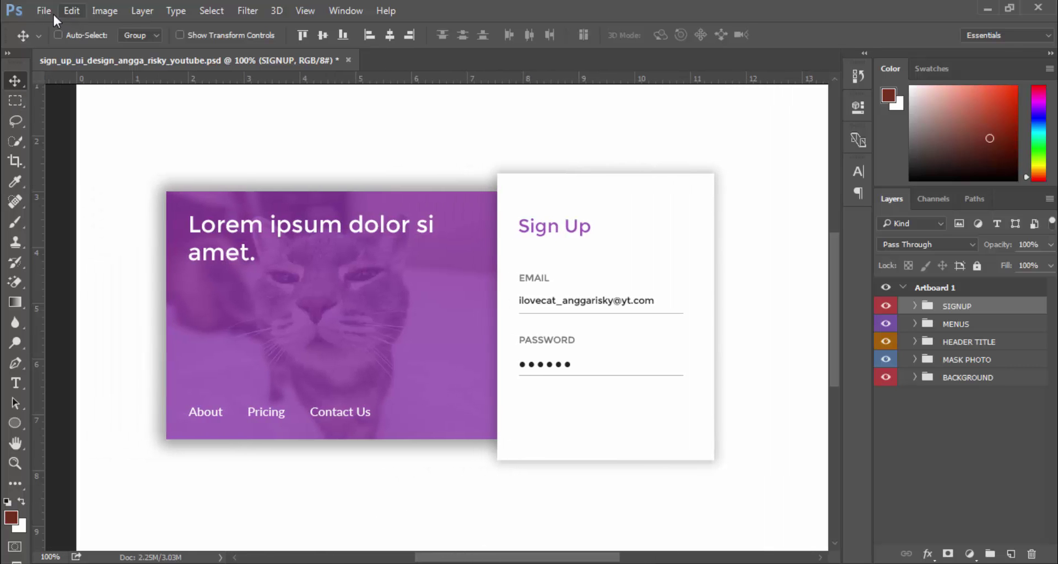
click(54, 15)
click(82, 168)
- Select PASSWORD-ICON and BORDER-BOTTOM in the SIGNUP group and nudge them into position
scroll(680, 293, down, 1)
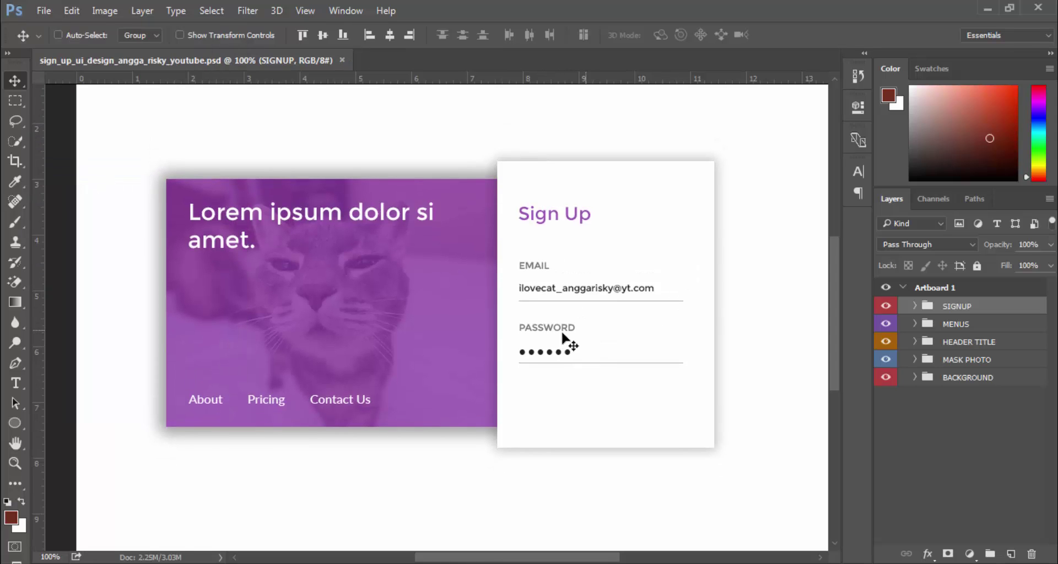
click(914, 305)
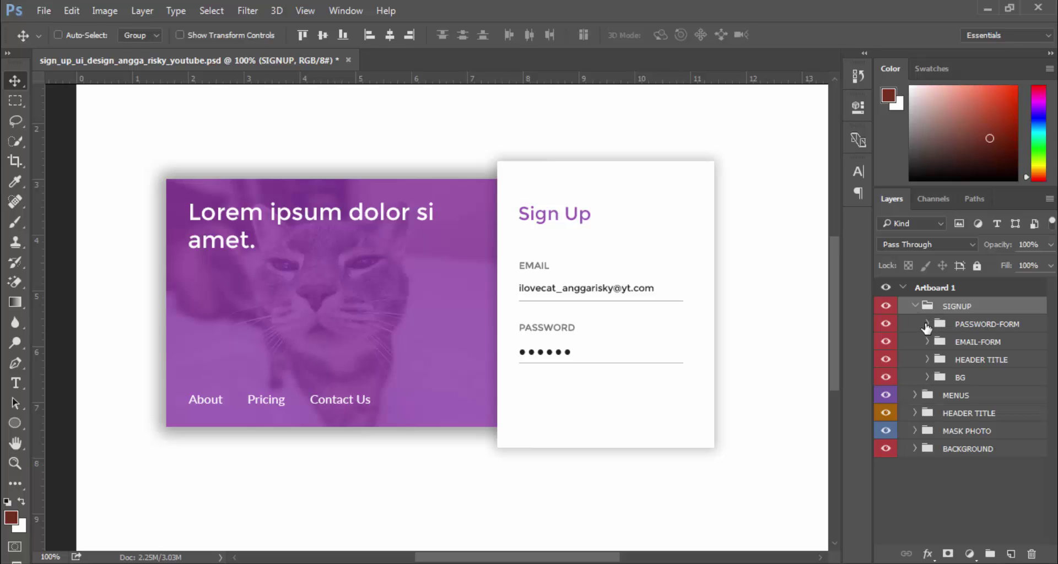
click(926, 325)
click(940, 342)
click(972, 346)
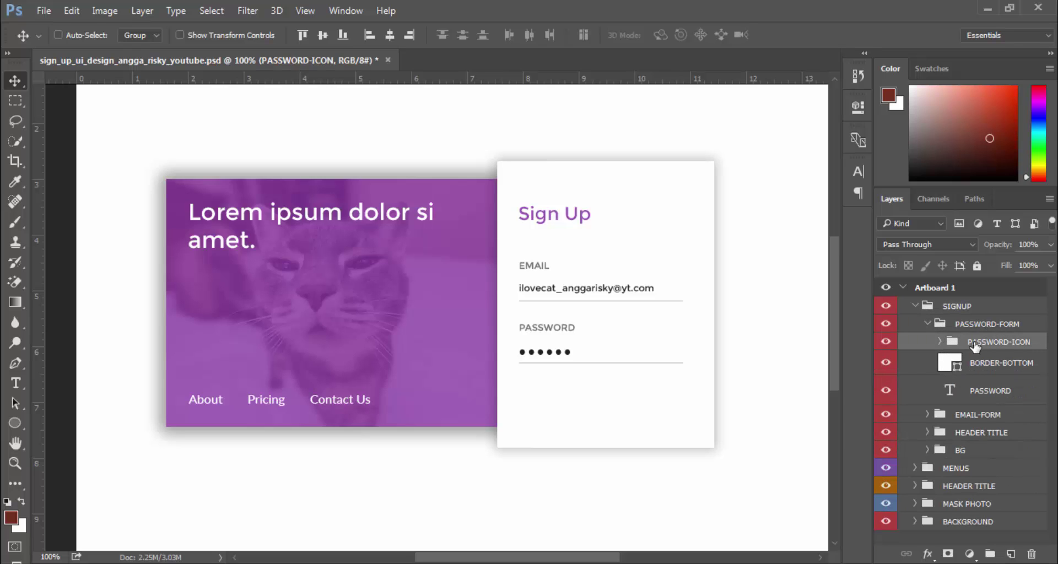
shift+click(989, 364)
key(shift+Up)
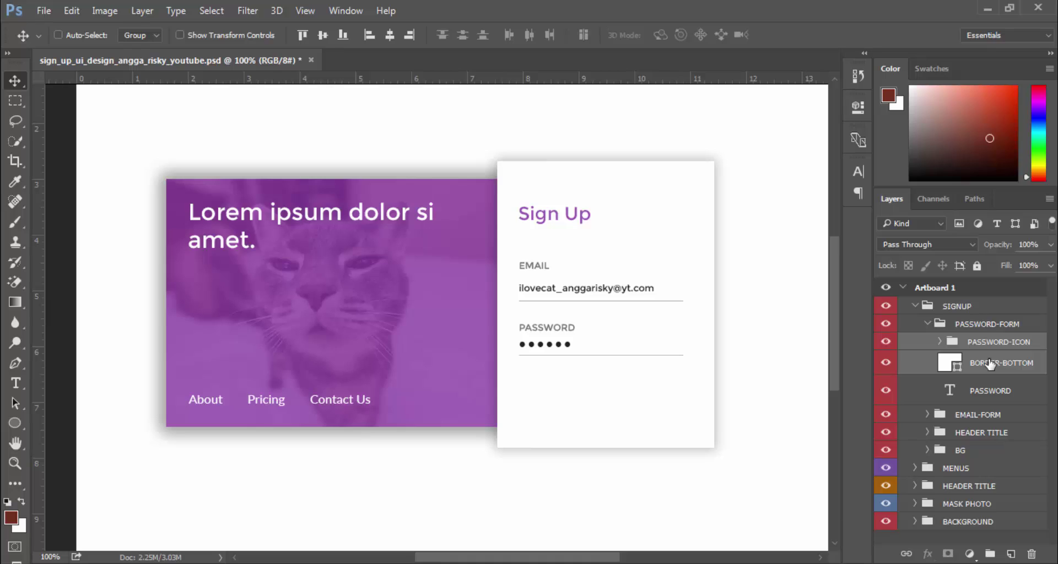
key(Down)
key(Down)
key(Down)
key(Down)
key(Down)
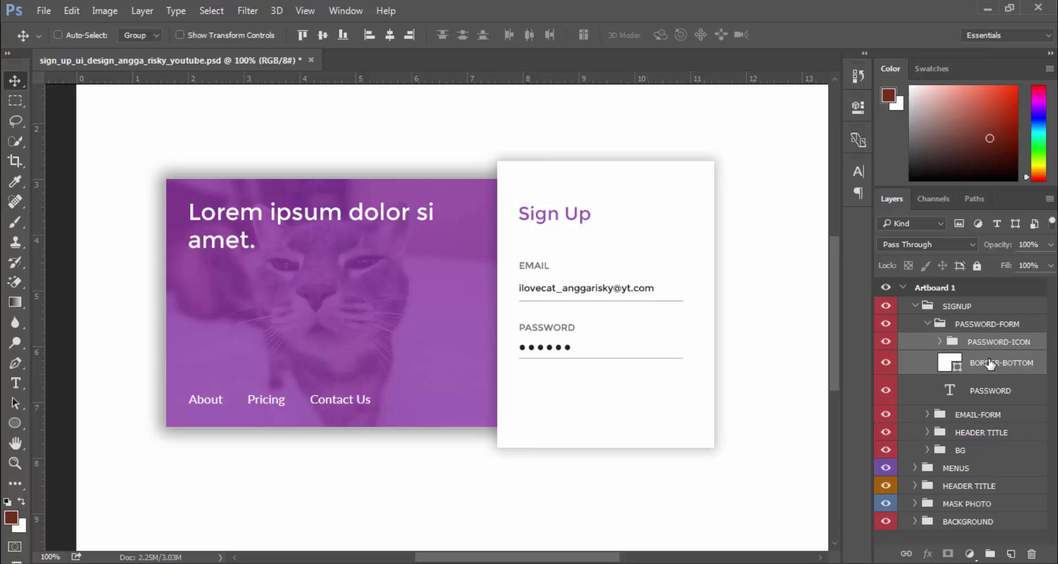
key(Down)
key(Down)
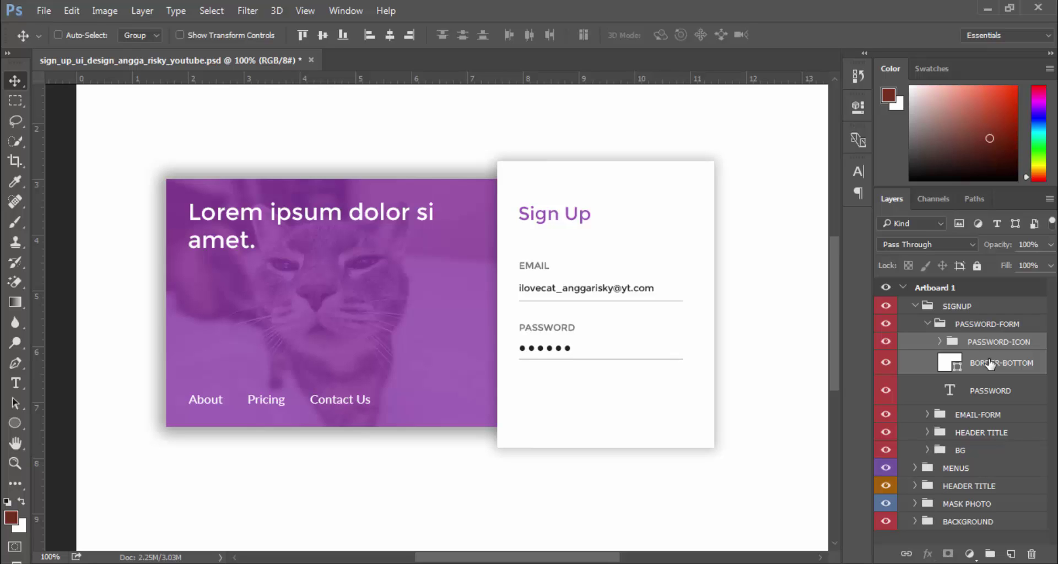
- Collapse the PASSWORD-FORM group and save the sign-up design with Ctrl+S
click(916, 306)
click(915, 306)
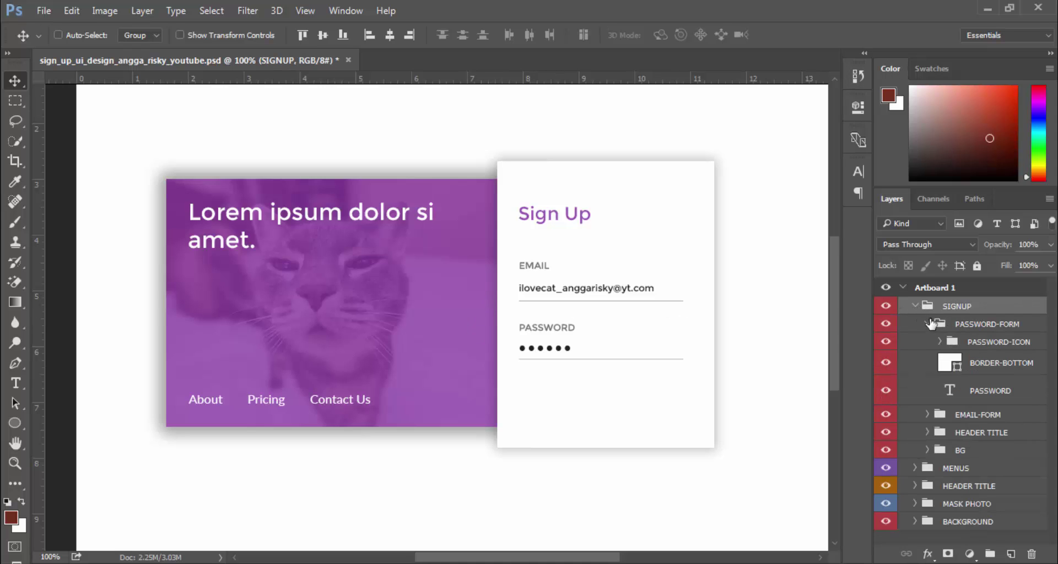
click(928, 324)
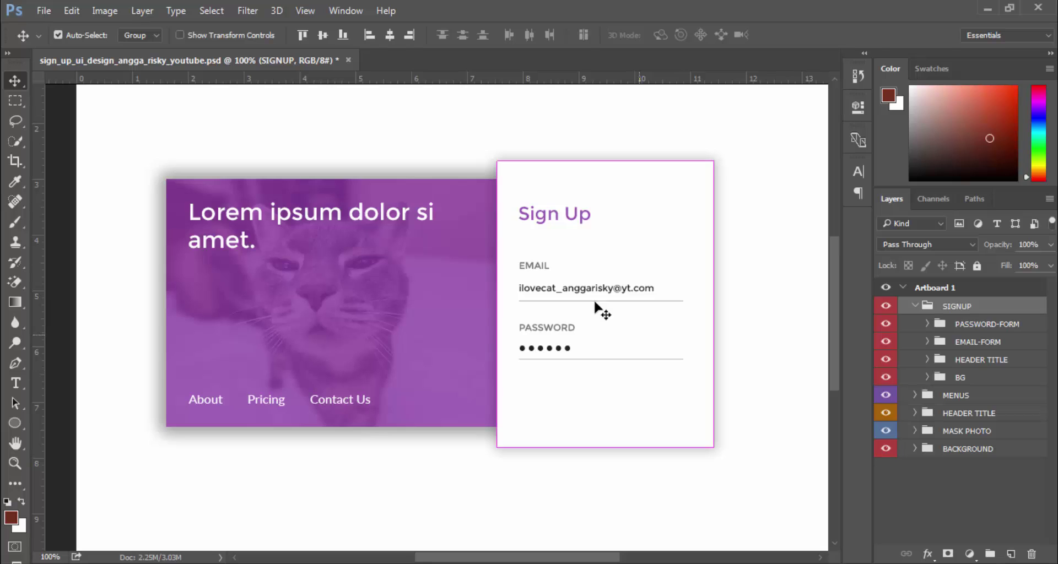
key(ctrl+s)
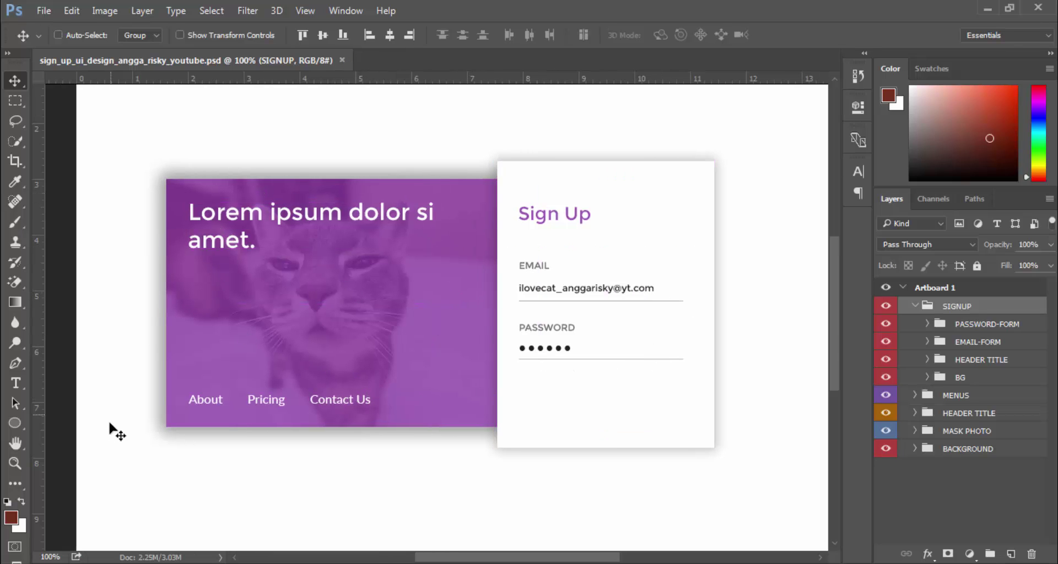
- Draw a rounded rectangle below the password field with 5 px corner radii
drag(21, 419, 69, 438)
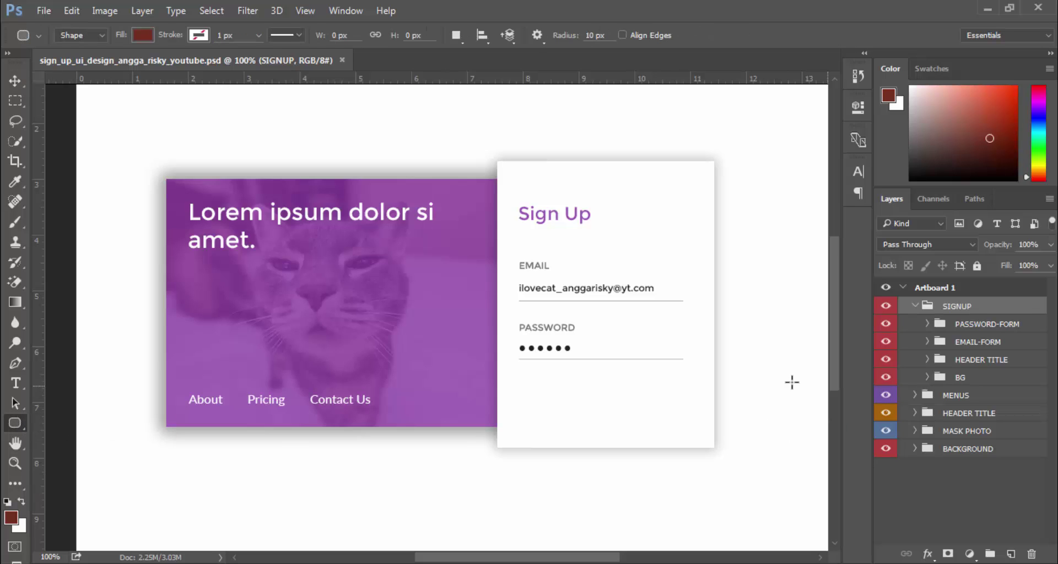
click(1011, 325)
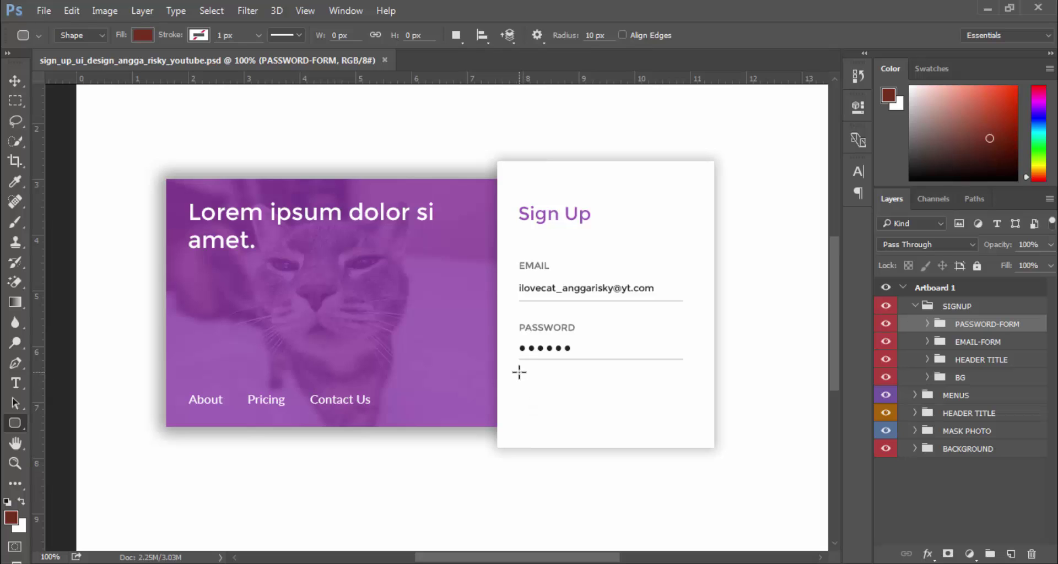
mouse_move(547, 382)
mouse_down()
mouse_move(679, 423)
mouse_move(669, 419)
mouse_up()
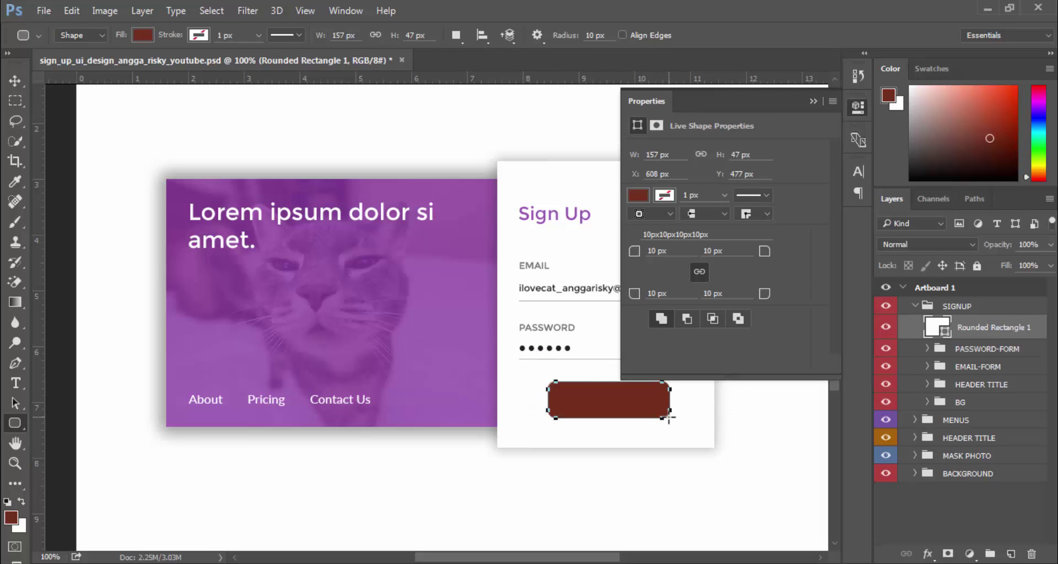
drag(672, 257, 632, 261)
text(5)
key(Return)
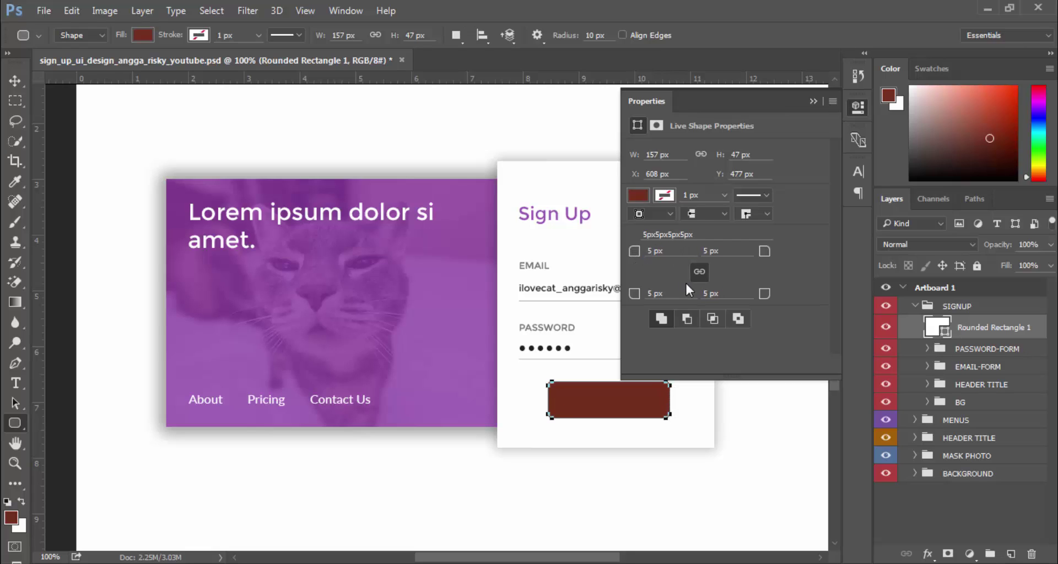
click(811, 101)
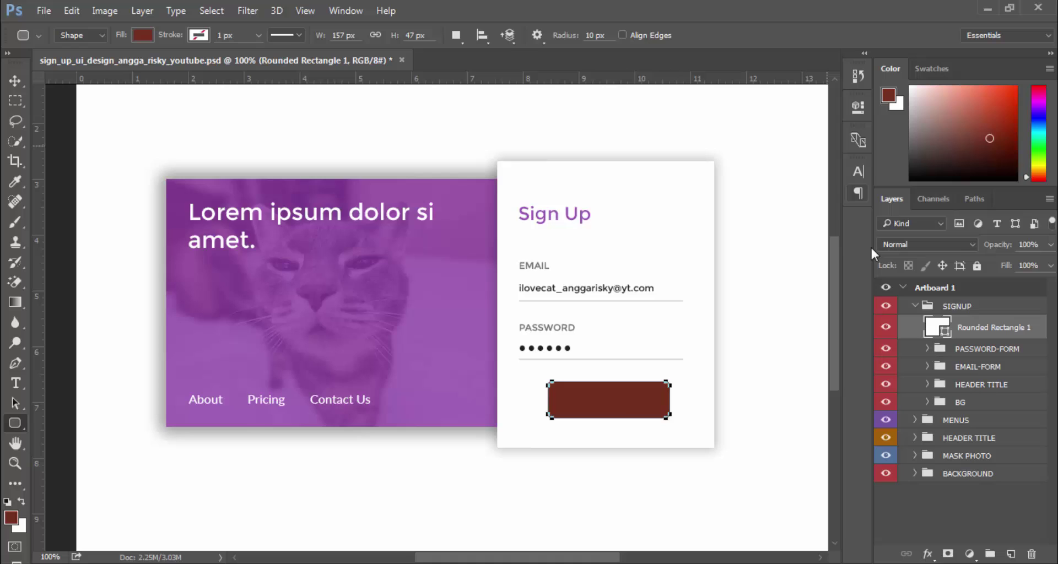
- Rename the rectangle layer BG and place it in a new group named BUTTON-SIGNUP
double_click(983, 328)
text(BG)
key(Return)
click(990, 554)
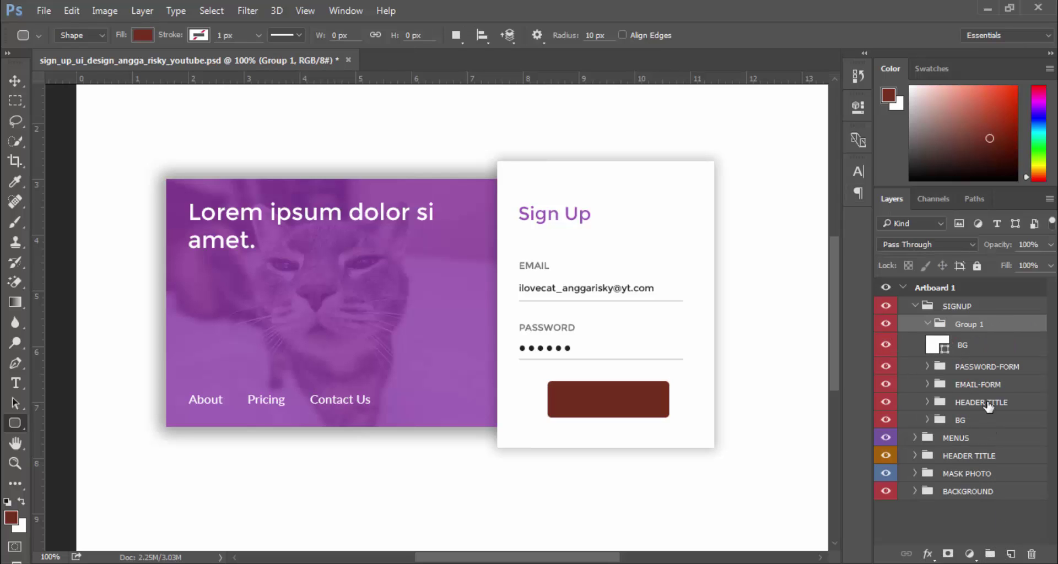
double_click(969, 324)
text(BUTTON)
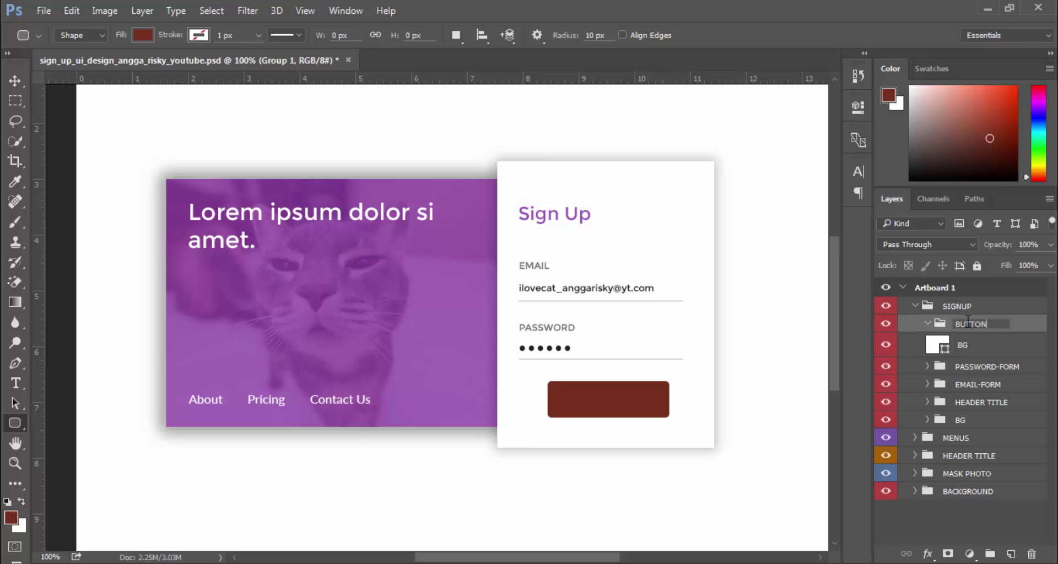
text(P)
key(Return)
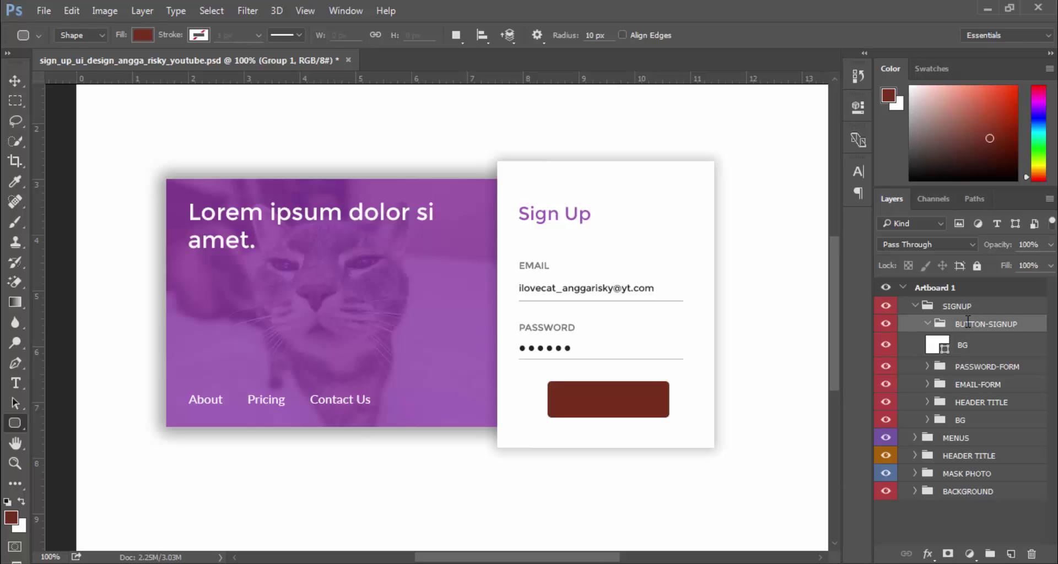
click(933, 346)
- Fill the button shape with Amethyst purple #9b59b6 copied from Flat UI Colors
double_click(933, 346)
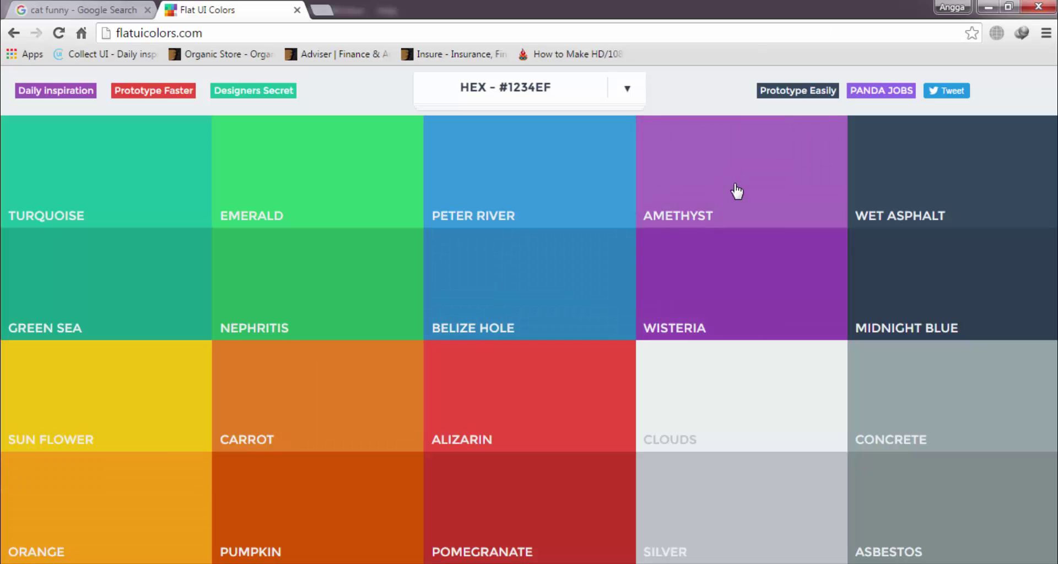
click(736, 191)
key(alt+Tab)
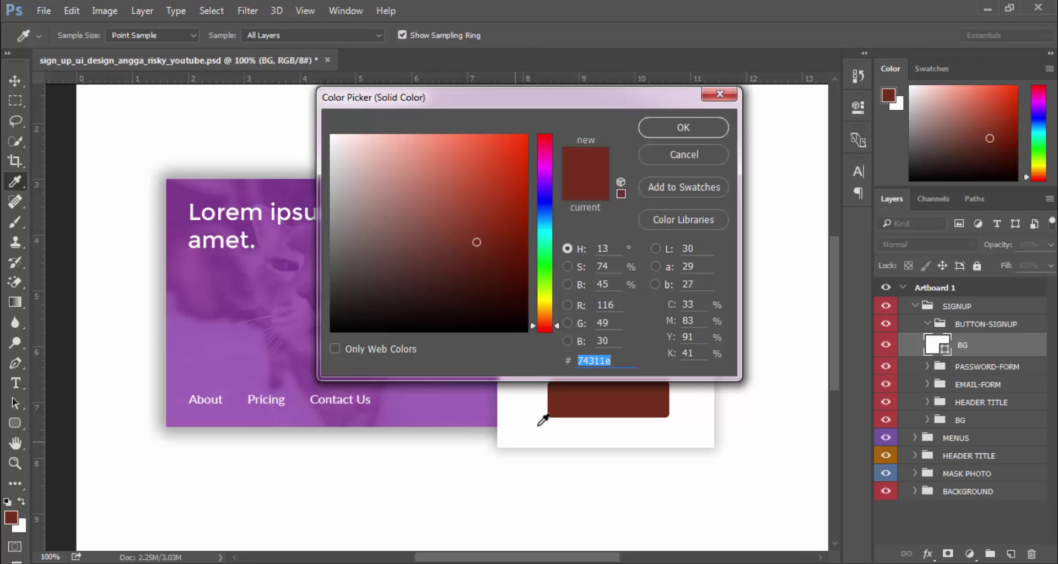
text(#9b59b6)
mouse_move(616, 98)
mouse_down()
mouse_move(841, 257)
mouse_move(598, 303)
mouse_up()
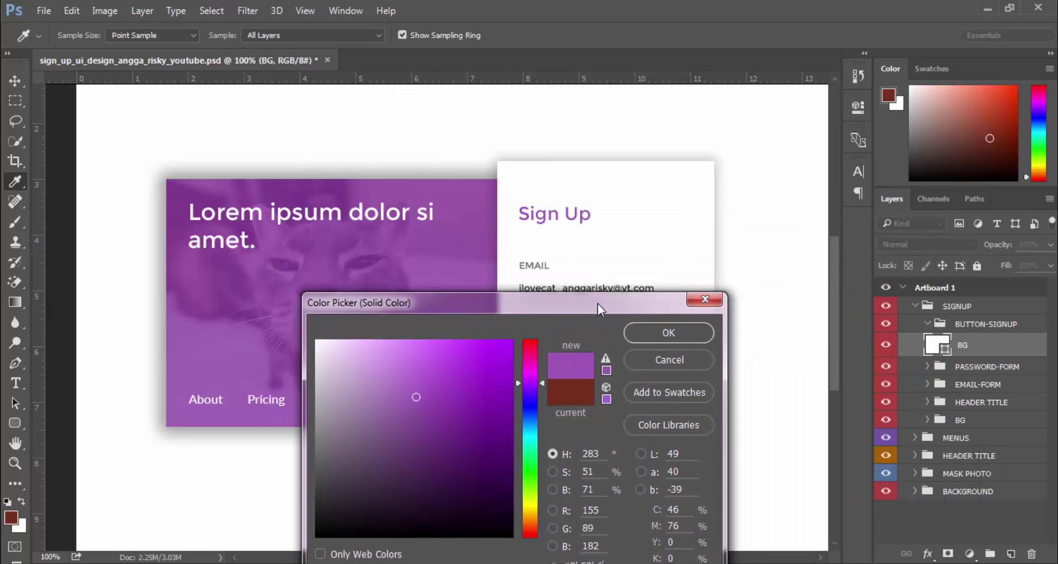
click(677, 321)
- Wrap the button's BG layer in its own group named BG and collapse it
key(v)
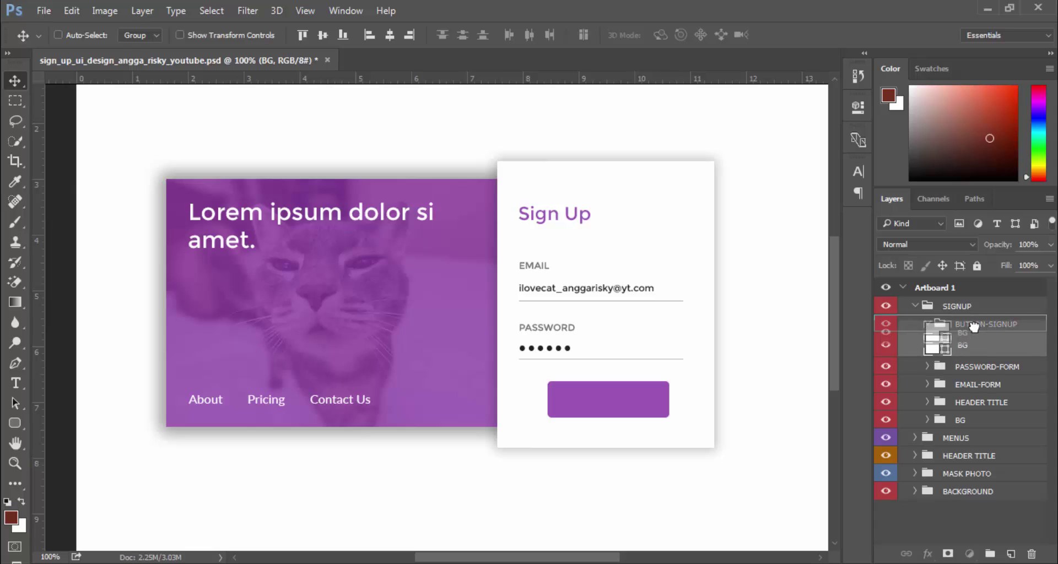
drag(969, 345, 990, 554)
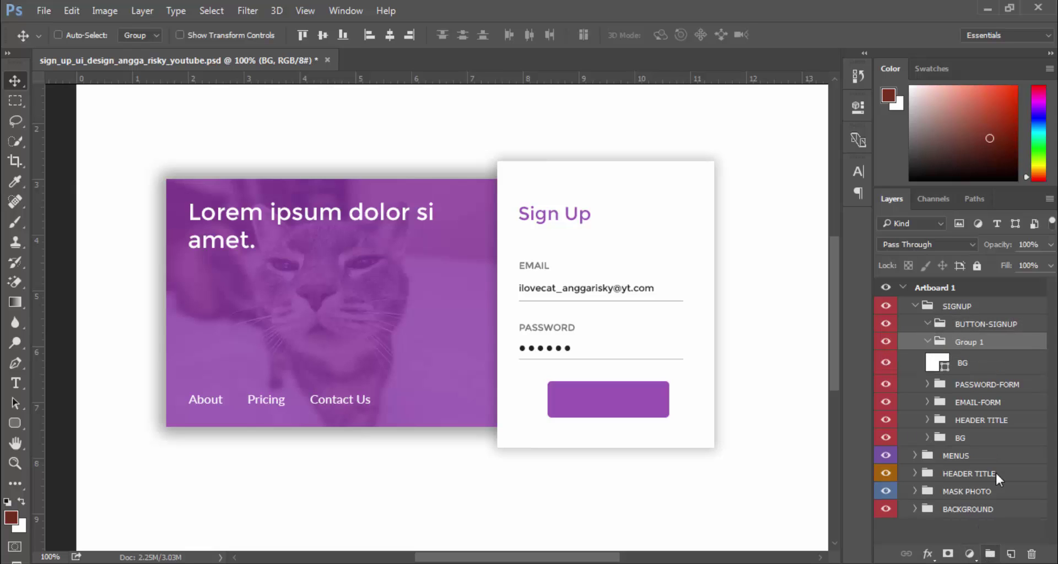
double_click(966, 343)
text(BG)
key(Return)
click(966, 364)
drag(968, 368, 948, 345)
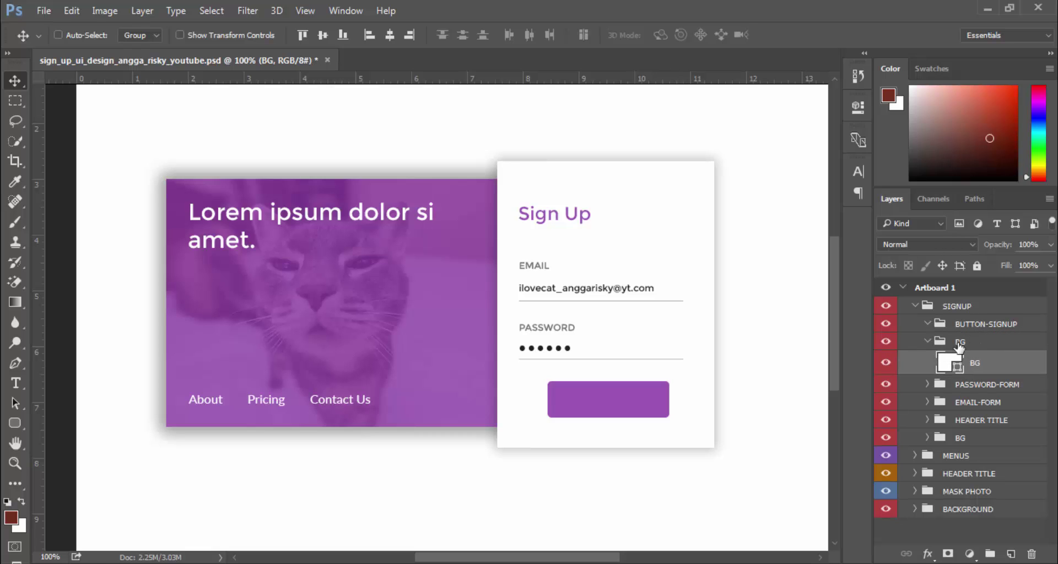
click(932, 342)
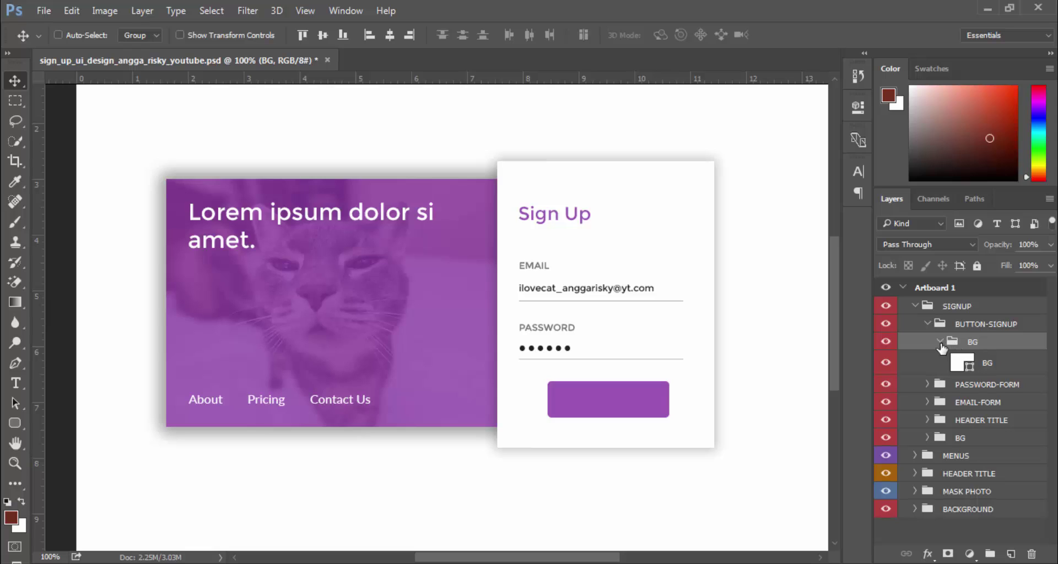
click(941, 341)
- Add a text layer reading DAFTAR on the button
click(17, 383)
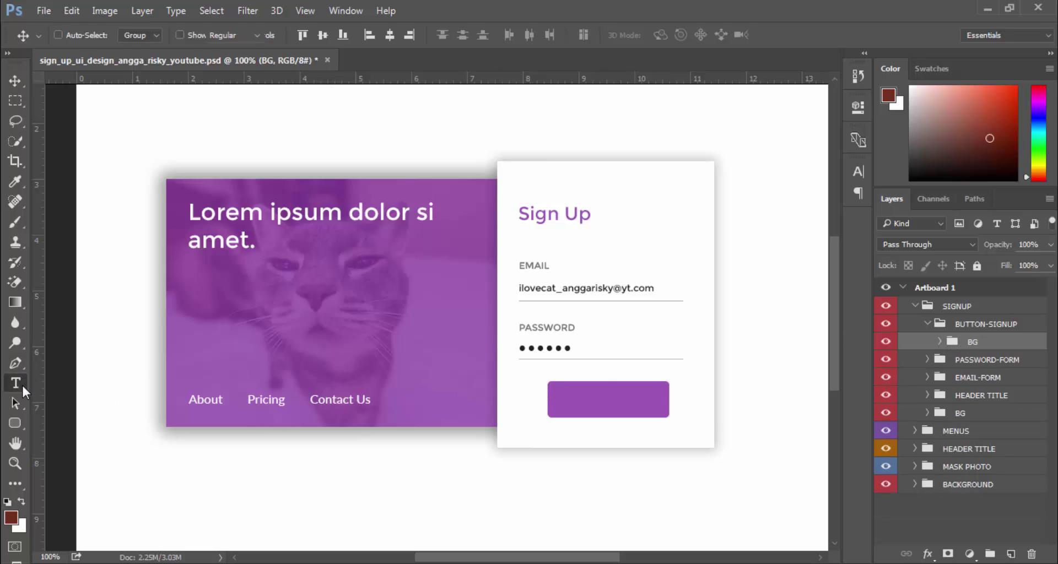
click(587, 407)
text(DAFYAR)
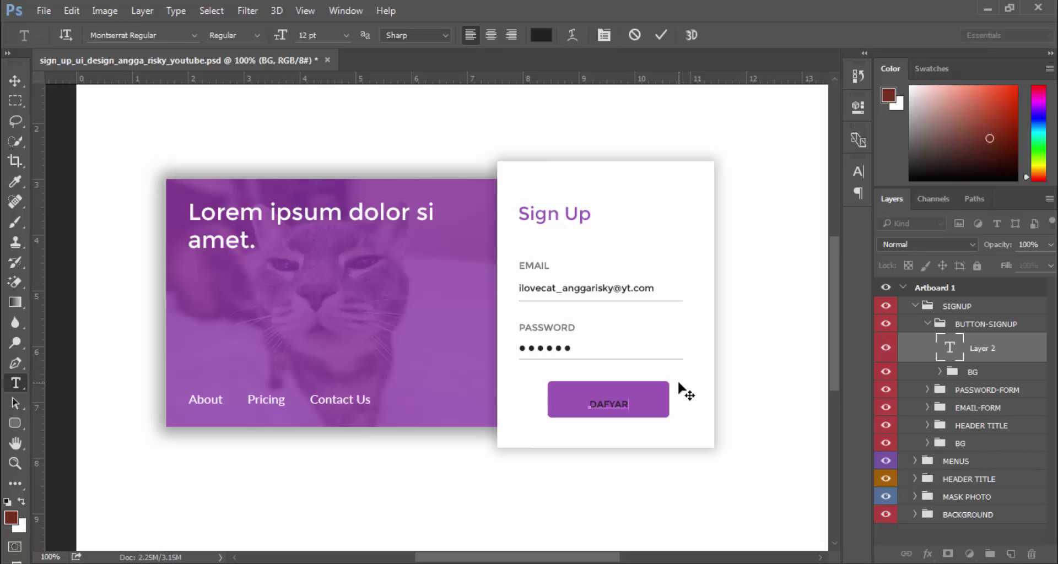
key(ctrl+a)
text(DAFTA)
text(R)
click(661, 34)
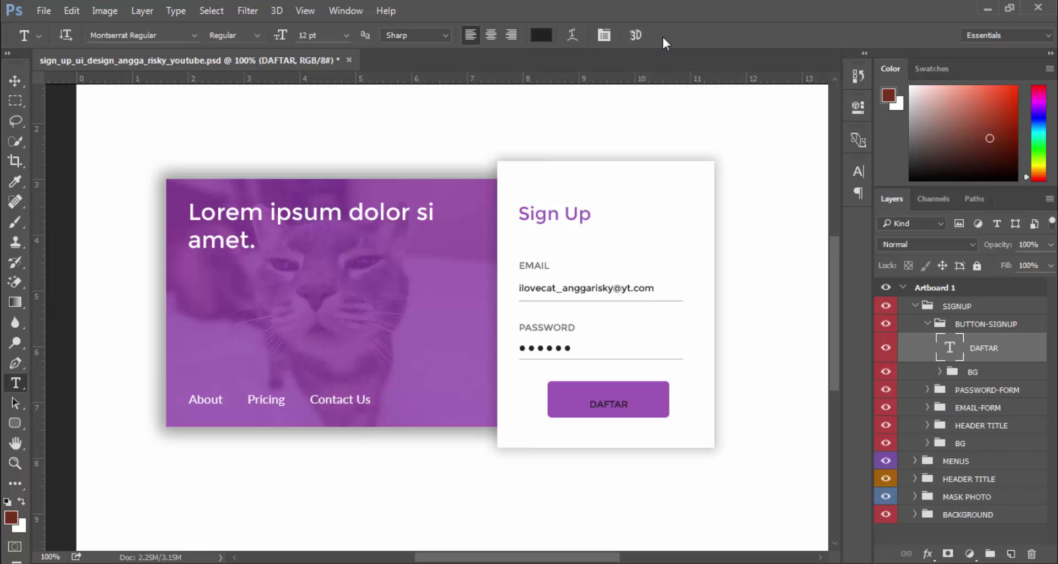
- Make the DAFTAR text white (ffffff) at 16 pt
double_click(949, 346)
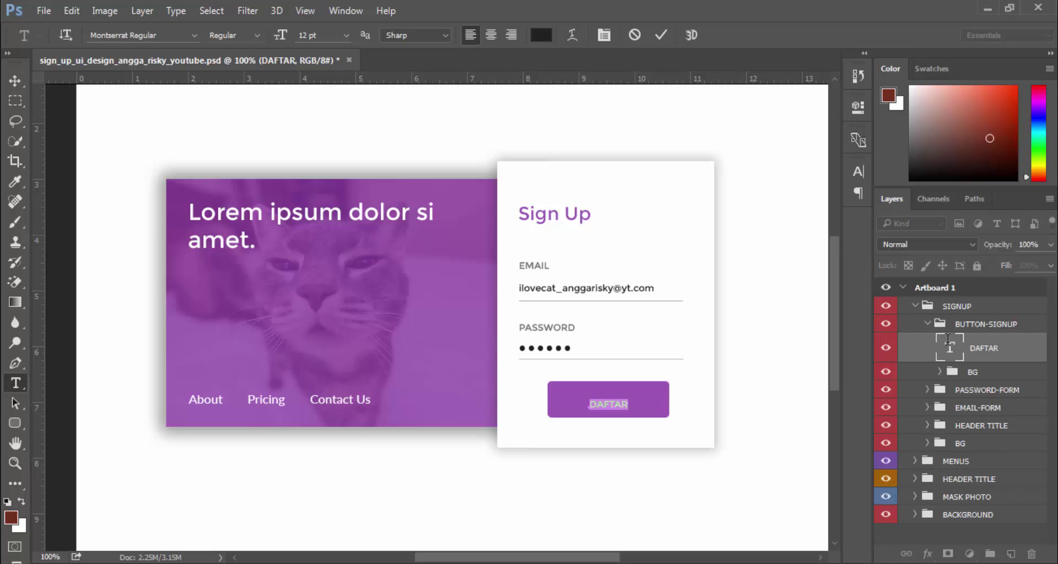
click(534, 29)
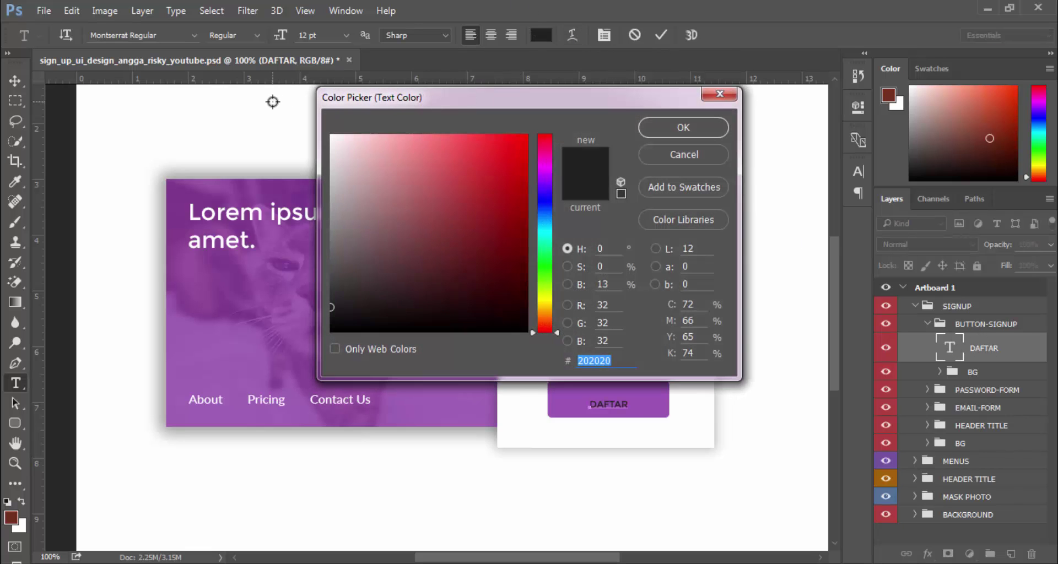
text(ffffff)
click(691, 131)
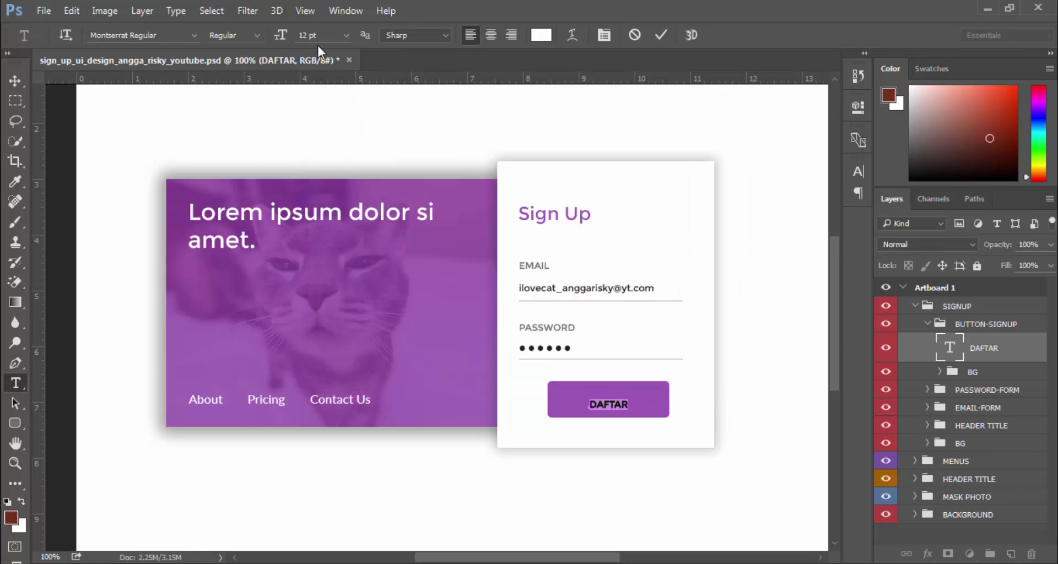
click(345, 34)
click(342, 195)
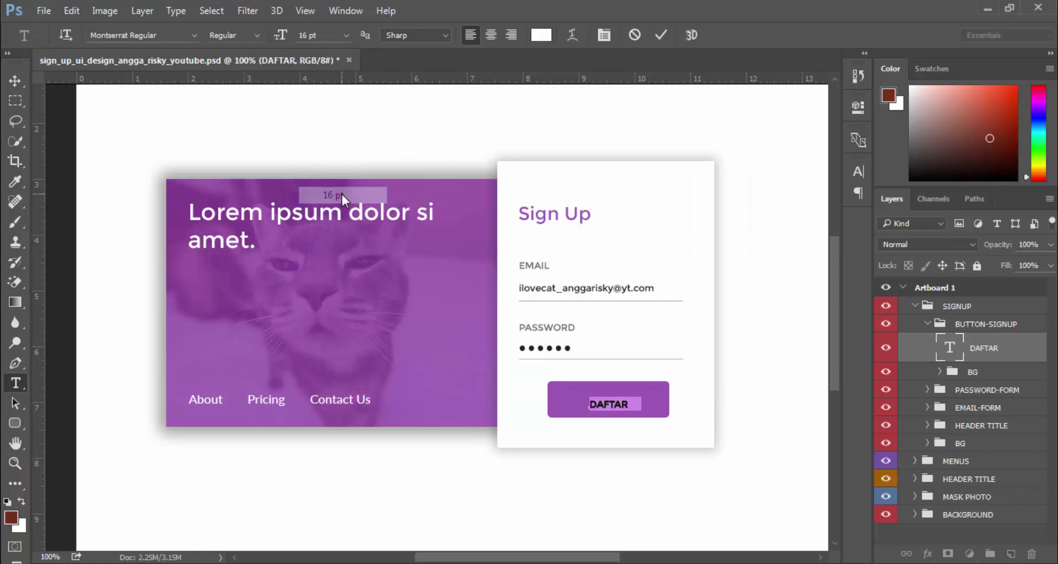
click(660, 35)
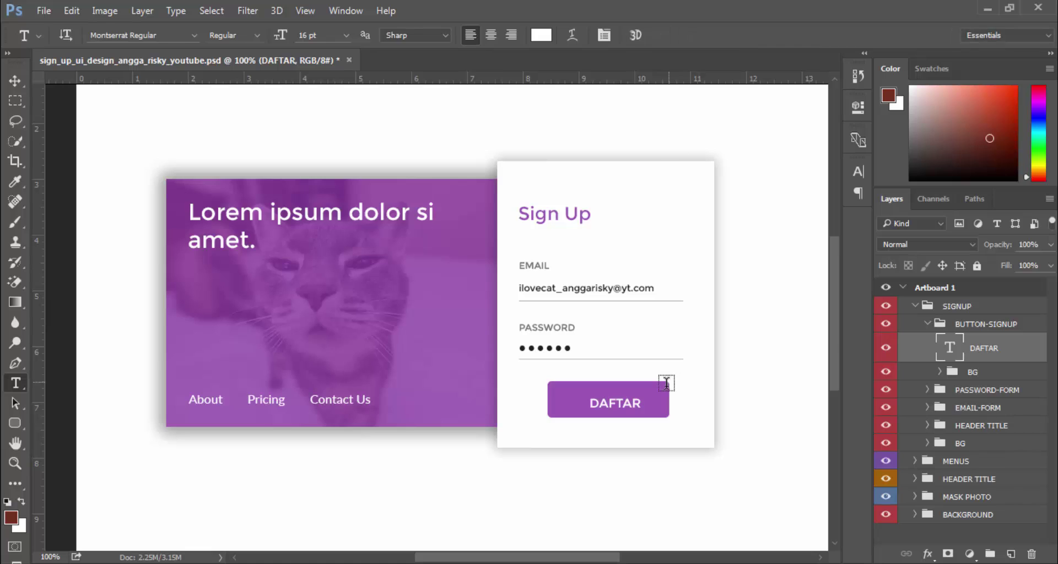
- Centre DAFTAR horizontally and vertically on the button's BG layer
click(22, 82)
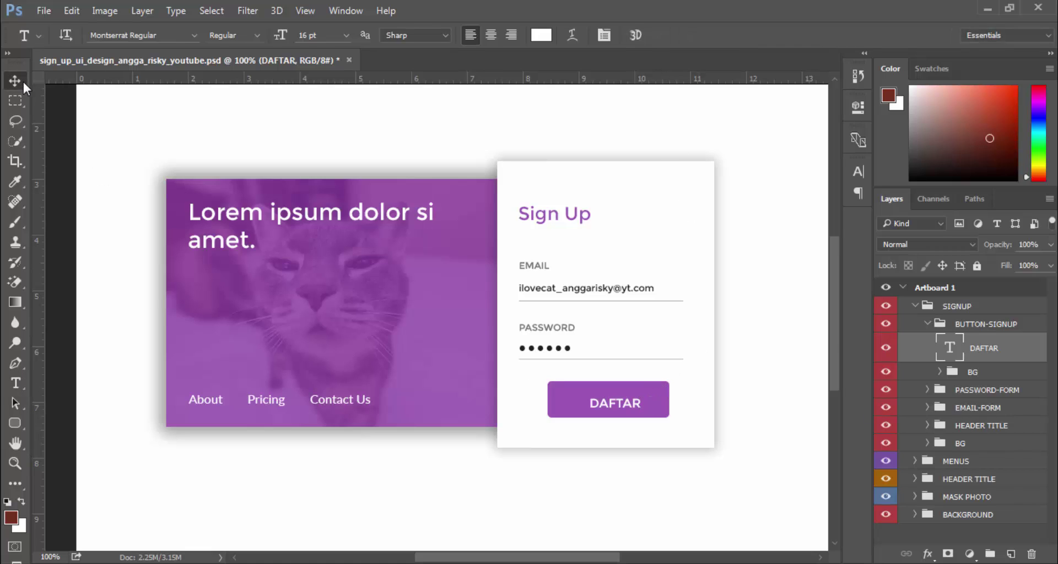
ctrl+click(973, 372)
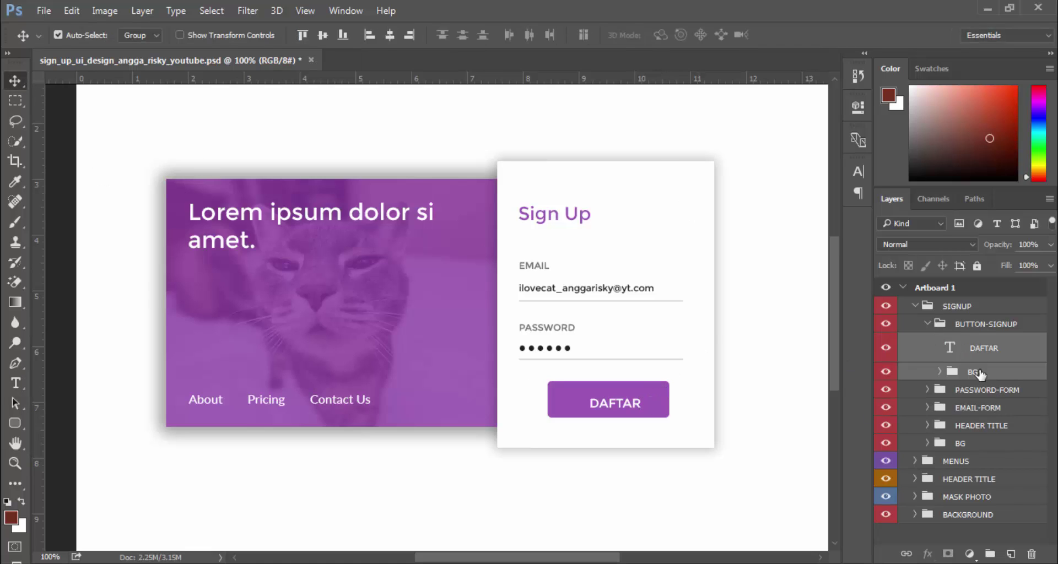
click(391, 37)
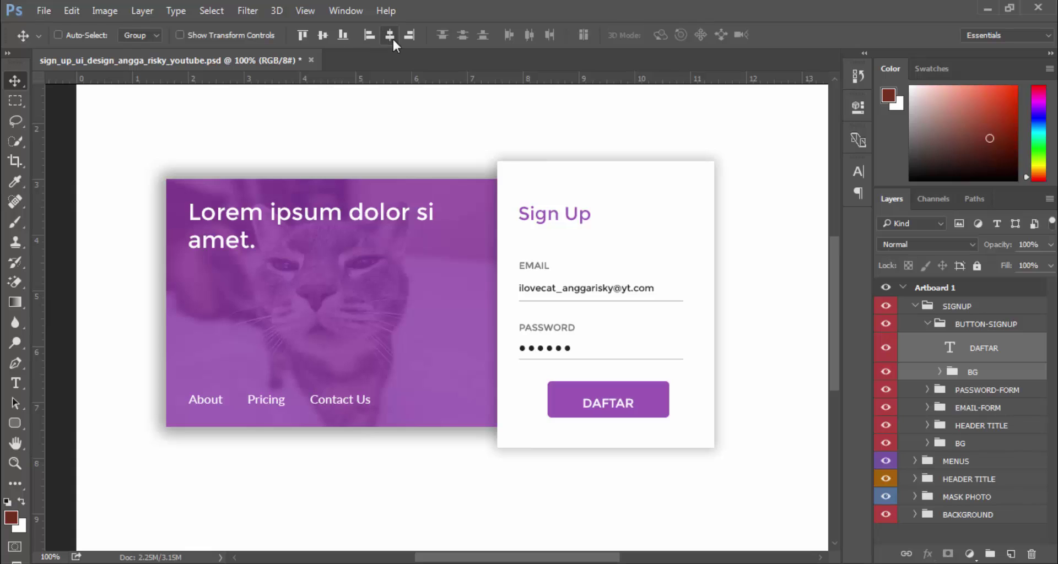
click(321, 37)
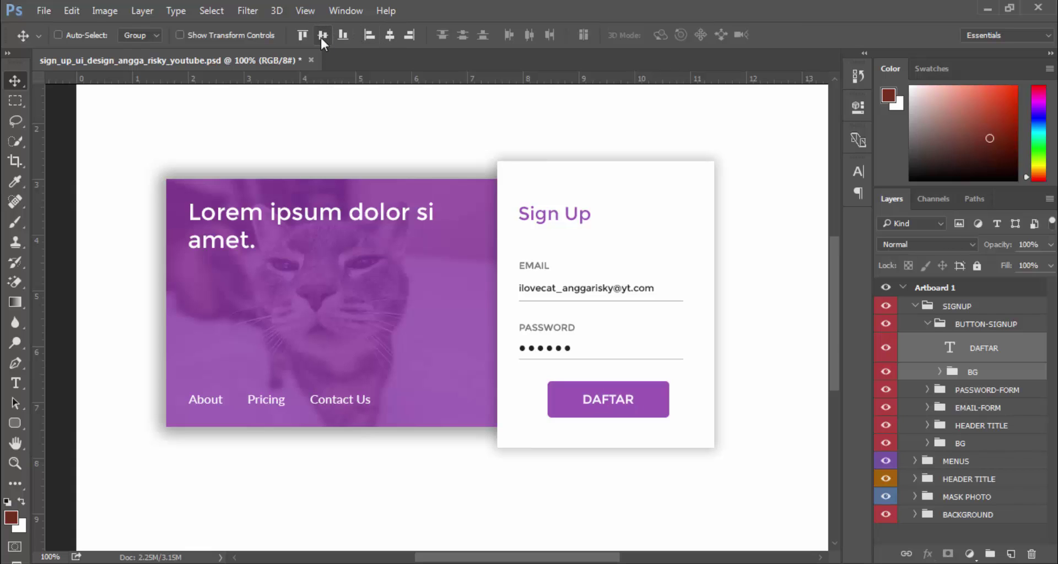
click(944, 375)
- Add a Multiply drop shadow to the button: 30% opacity, 0 distance, spread 10, size 10
click(934, 553)
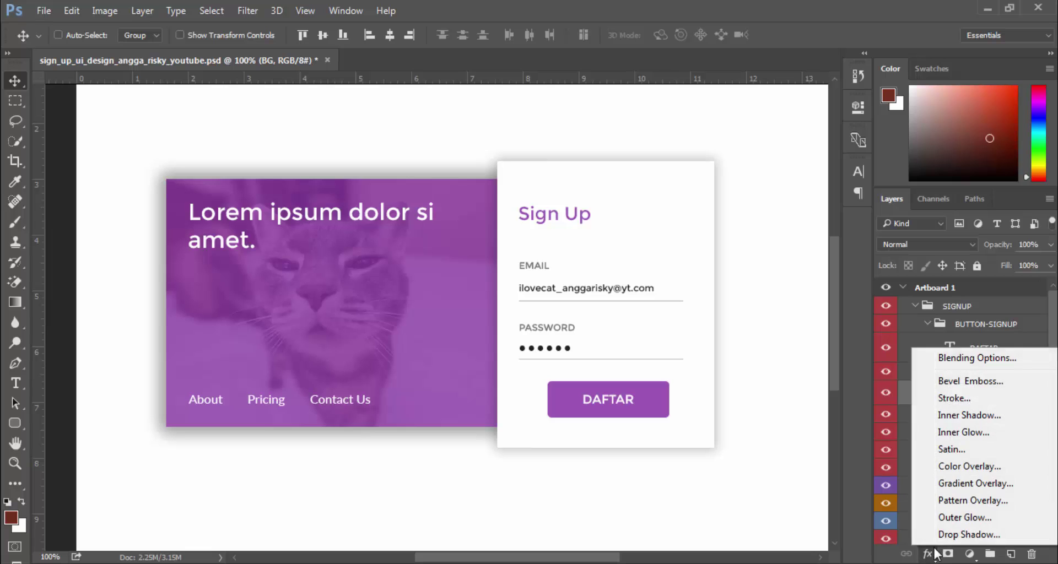
click(946, 541)
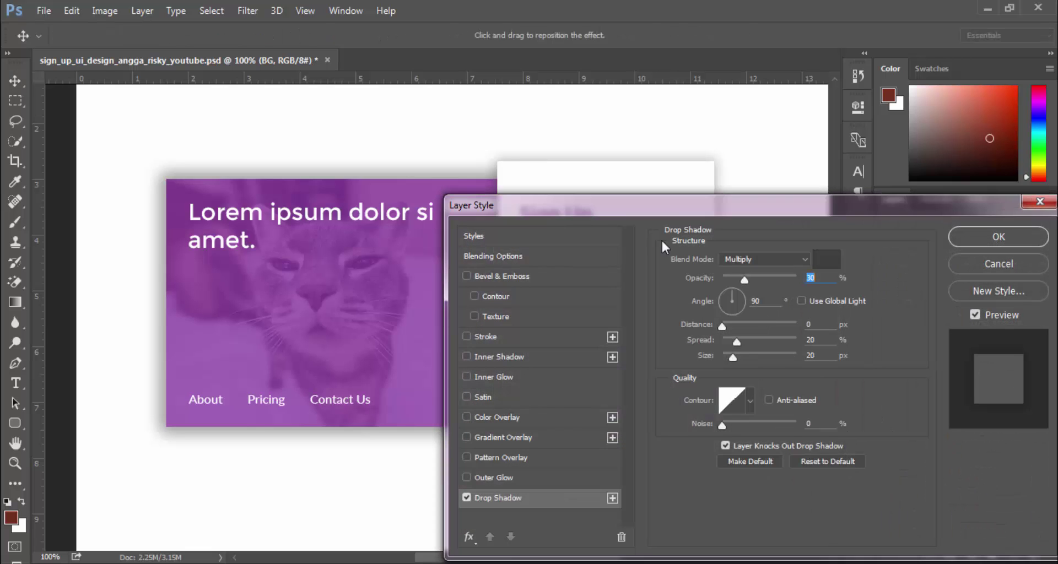
mouse_move(599, 202)
mouse_down()
mouse_move(942, 257)
mouse_move(399, 204)
mouse_up()
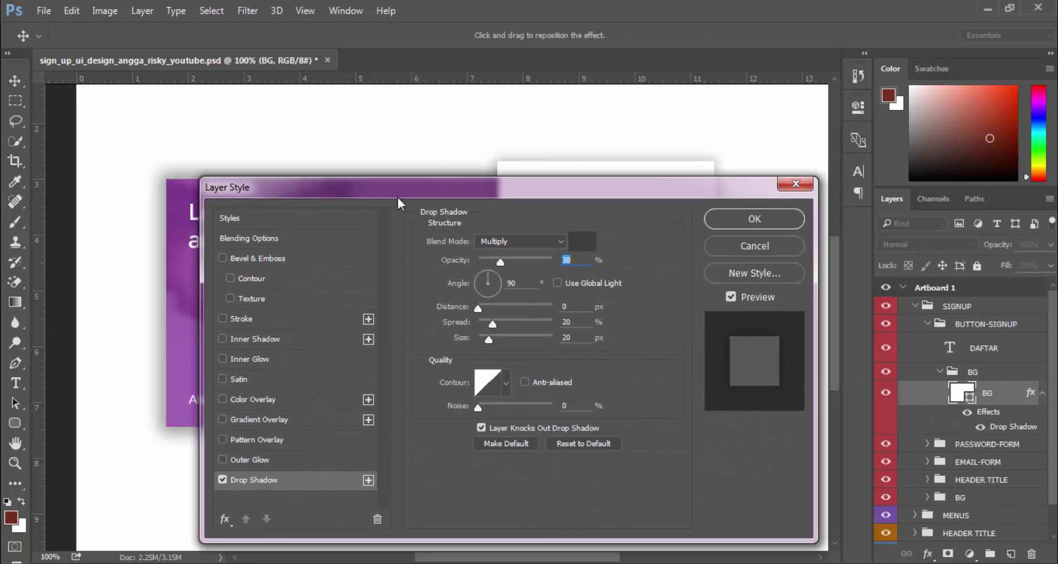
click(567, 322)
text(10)
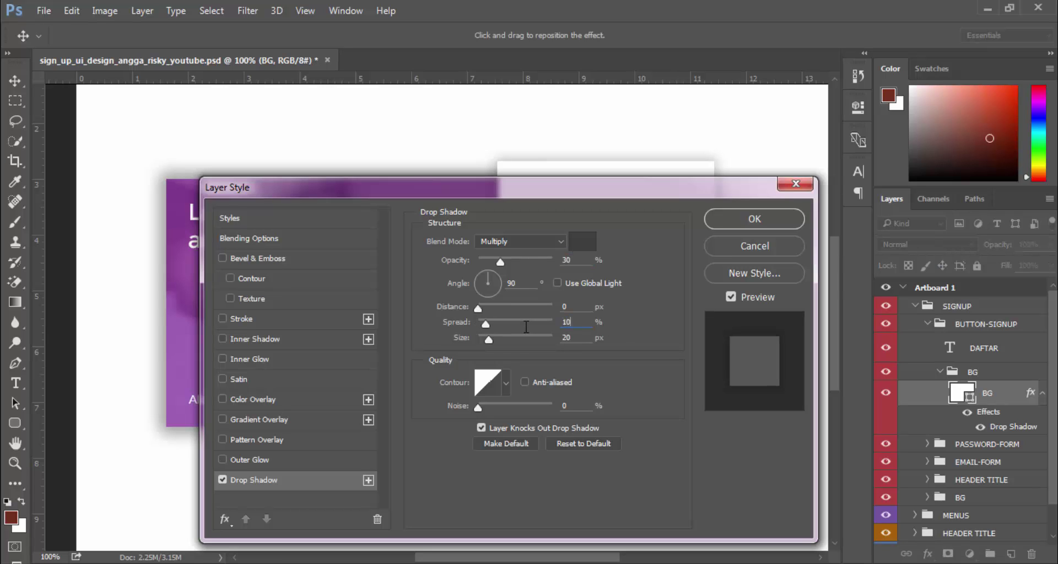
drag(624, 196, 318, 170)
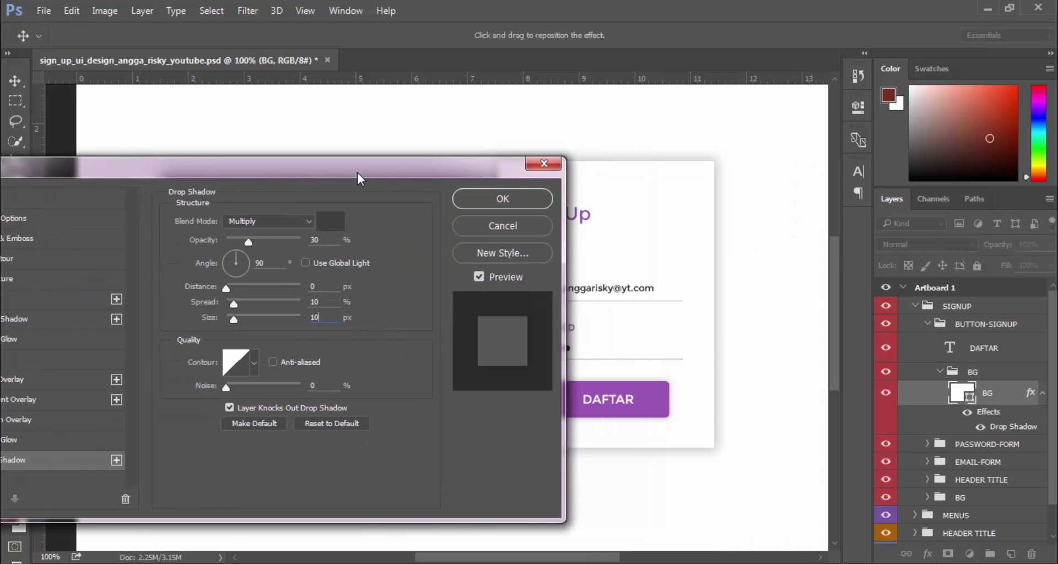
click(452, 195)
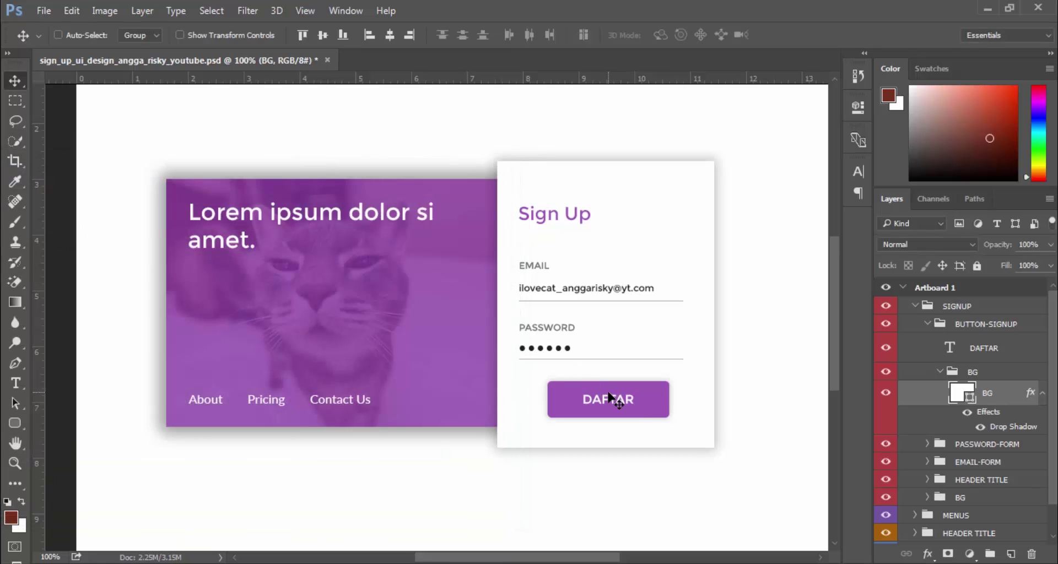
scroll(634, 412, up, 1)
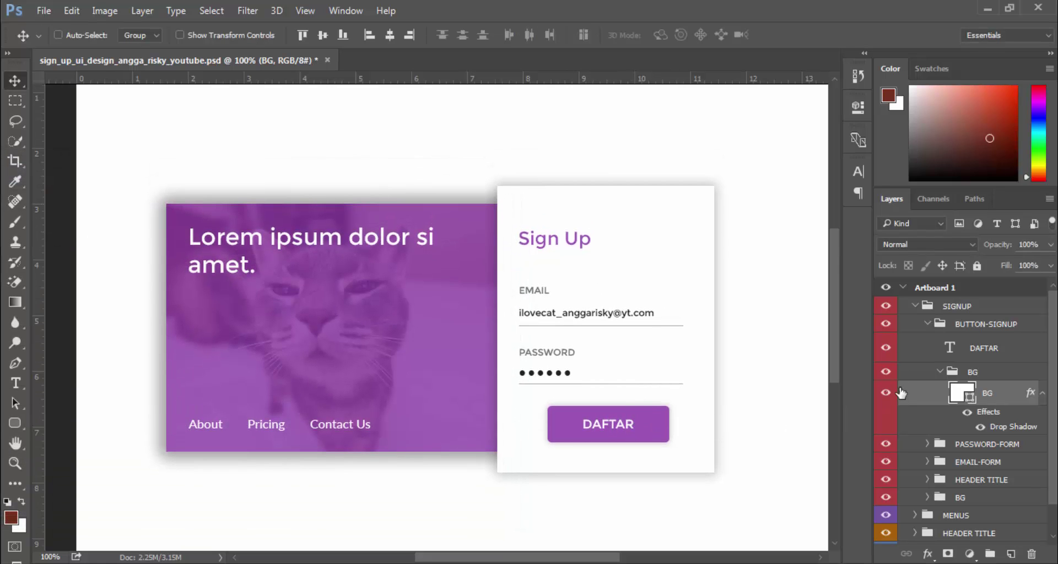
- Group SIGNUP, MENUS, HEADER TITLE and MASK PHOTO into a group named DESIGN UI
click(915, 306)
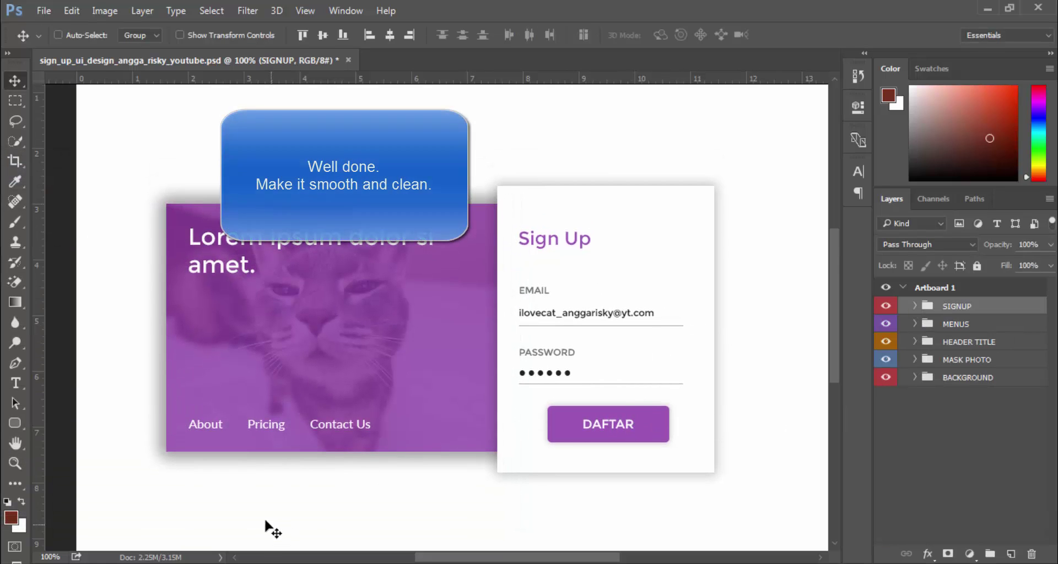
key(ctrl+minus)
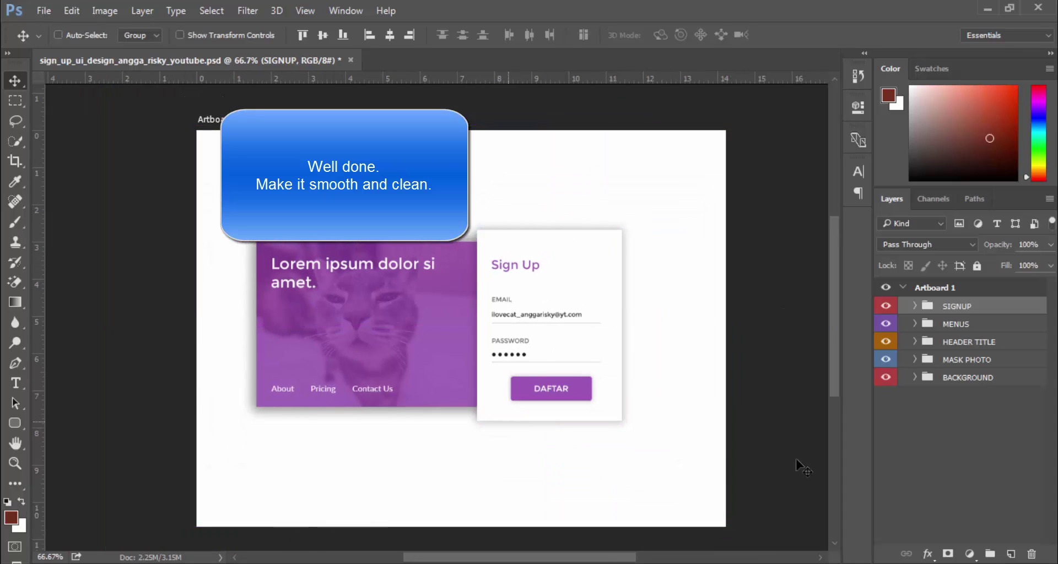
shift+click(973, 361)
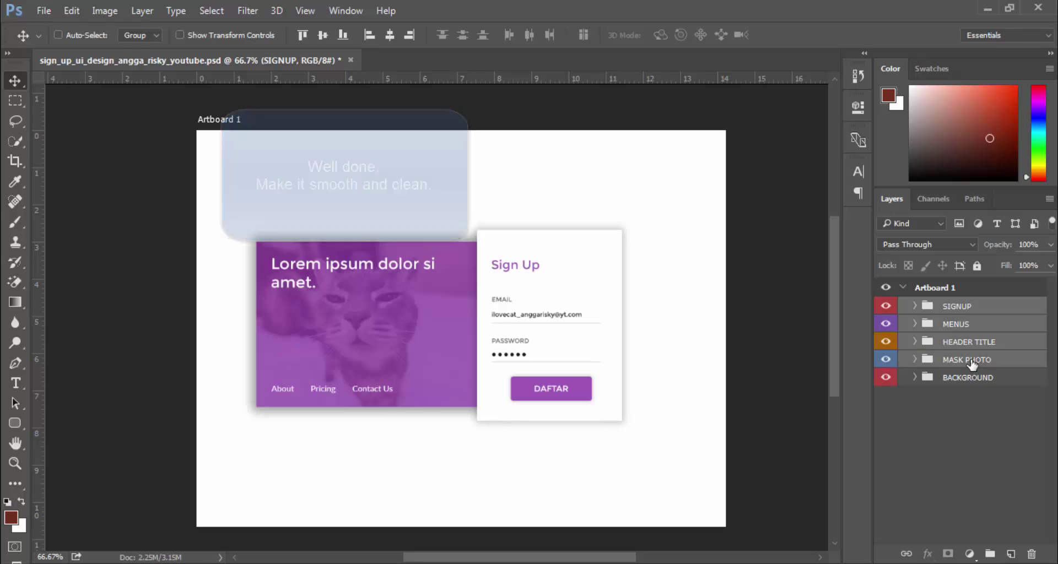
click(990, 554)
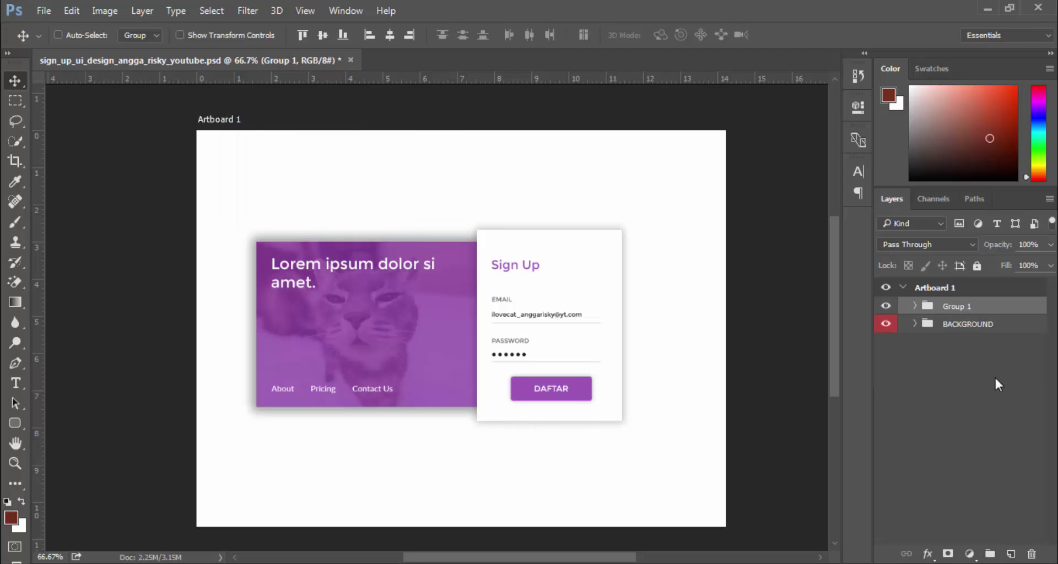
double_click(958, 305)
text(DESIGN UI)
key(Return)
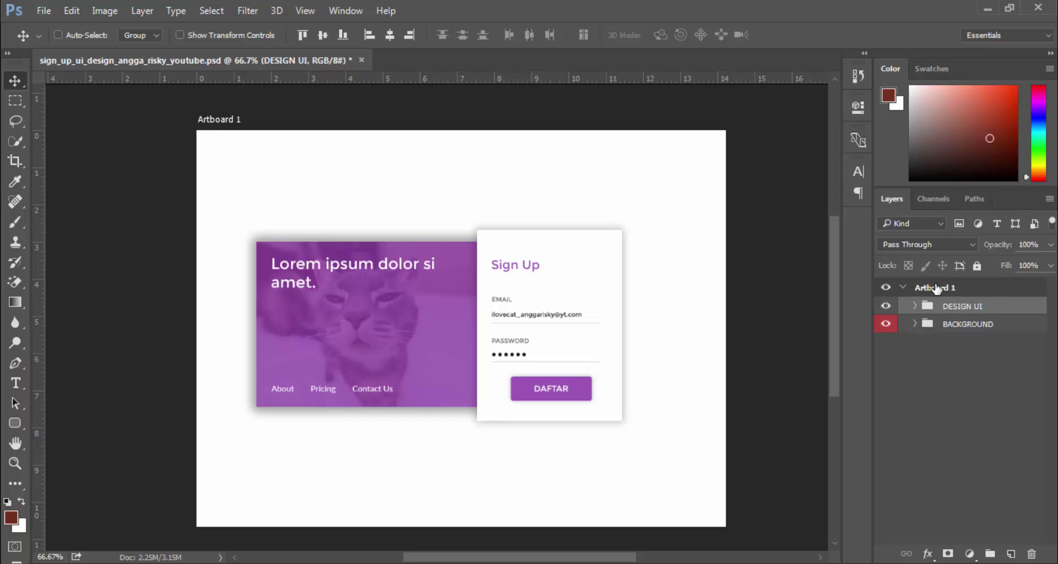
- Give DESIGN UI a Blue label and centre it on the artboard with BACKGROUND
right_click(885, 305)
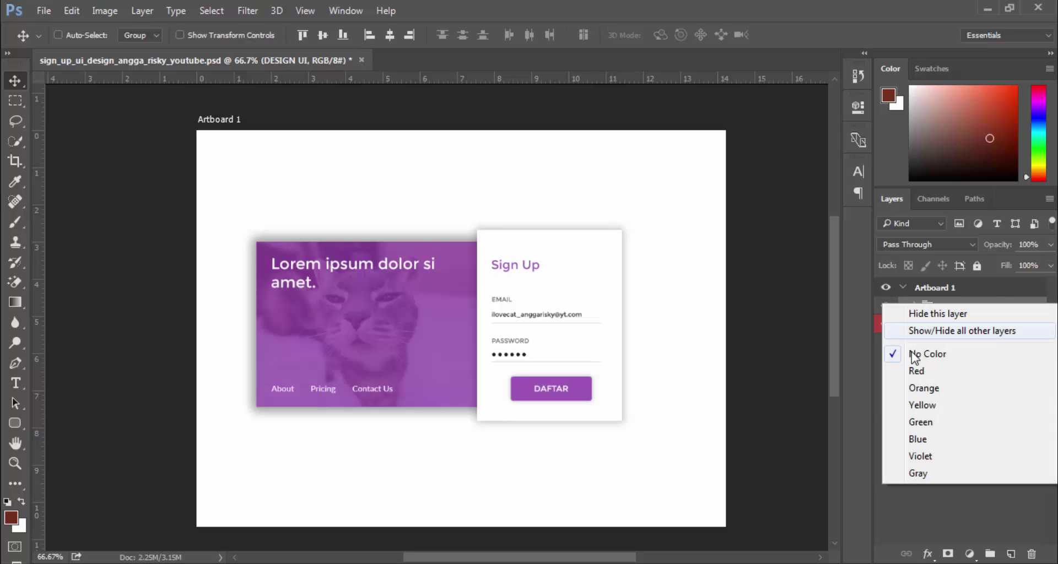
click(919, 439)
ctrl+click(958, 327)
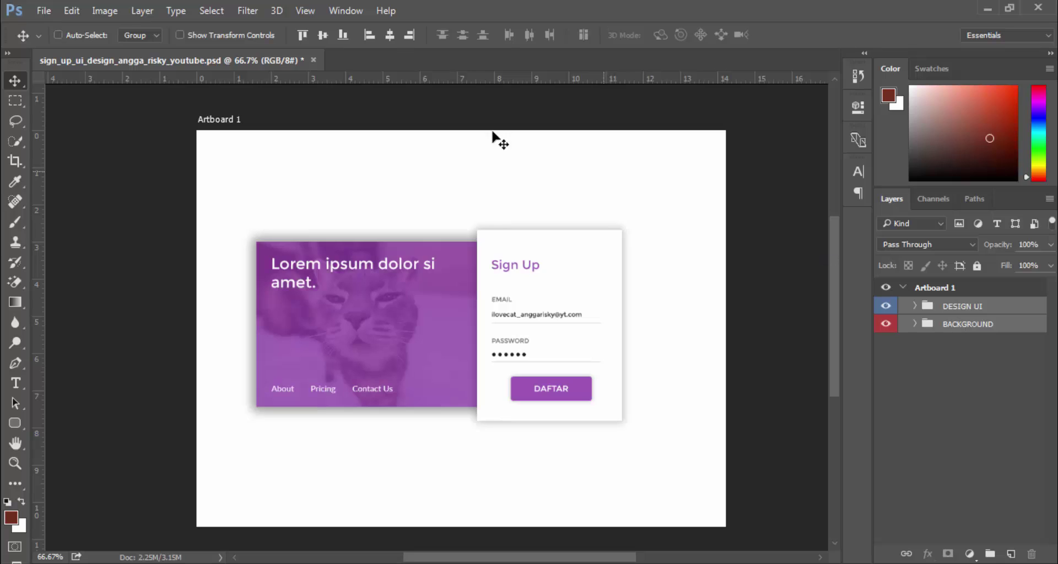
key(ctrl)
click(389, 36)
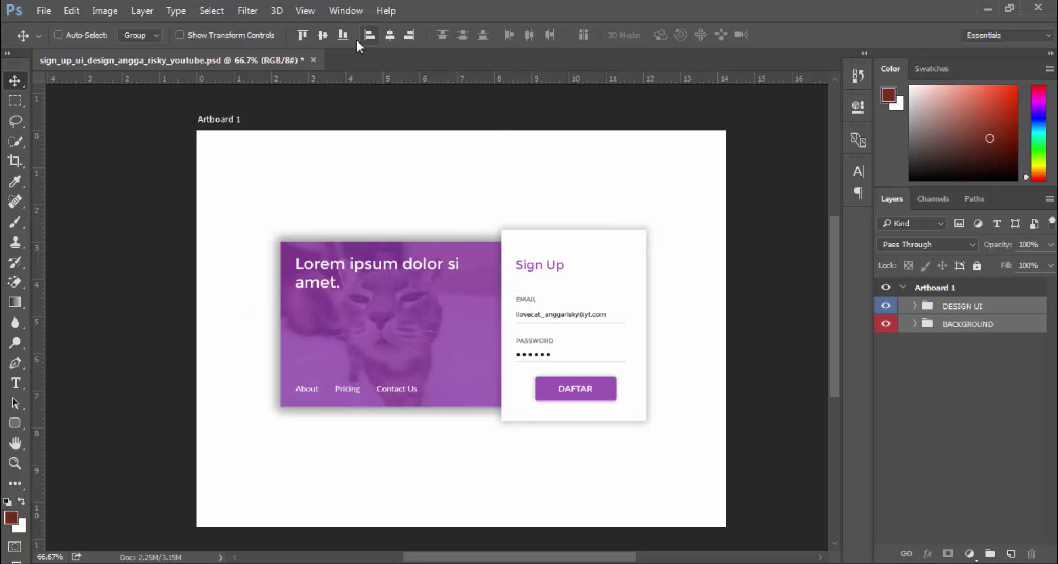
click(318, 36)
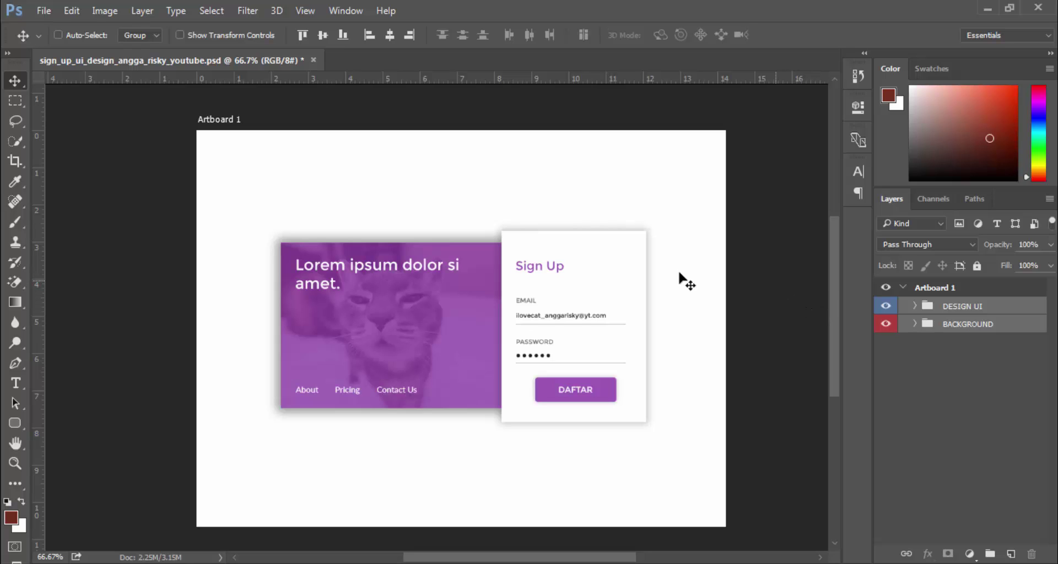
- Add a Color Overlay effect to the BG layer inside the BACKGROUND group
click(959, 326)
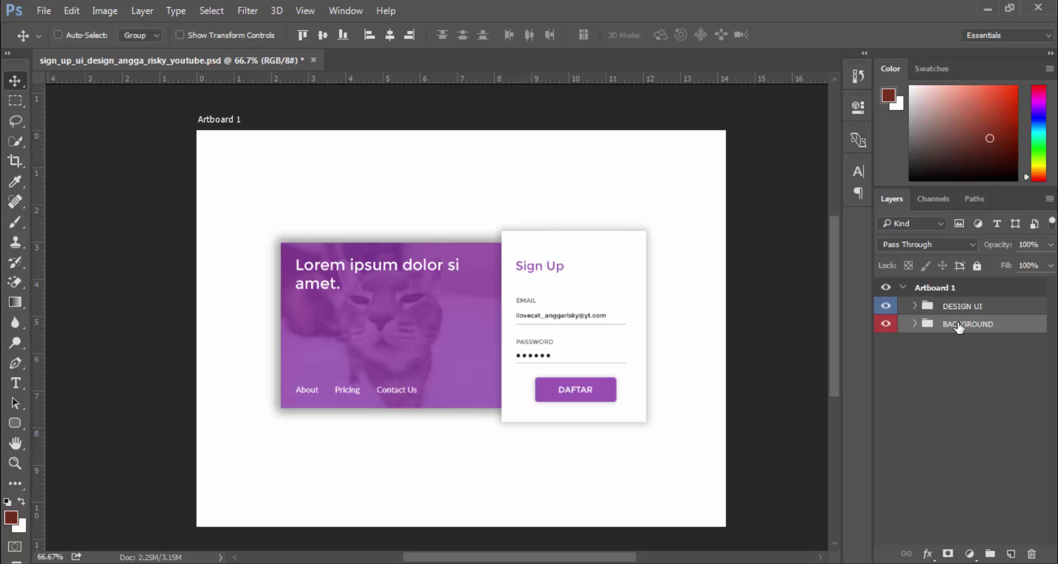
click(915, 324)
click(937, 348)
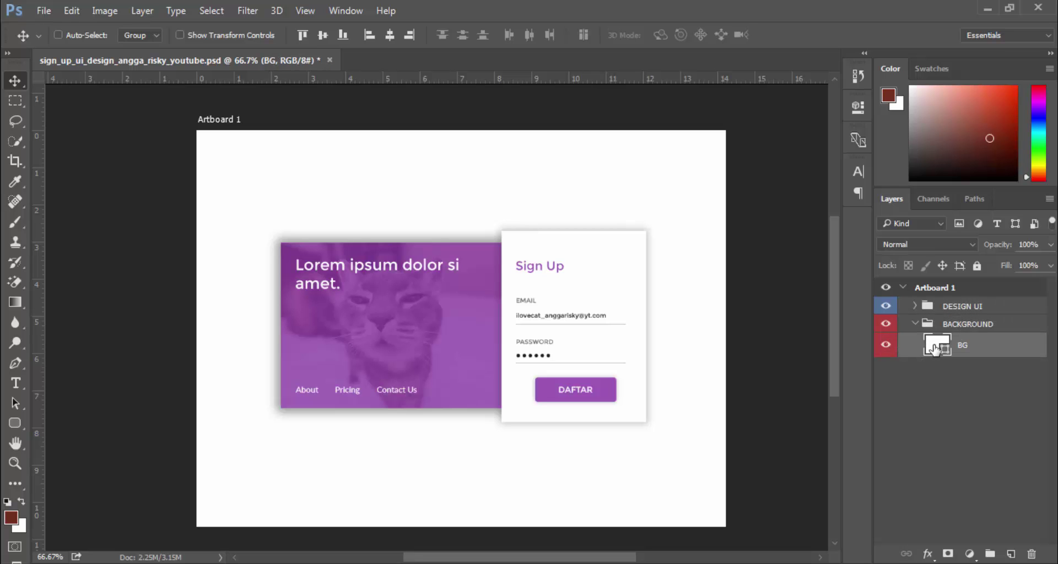
click(928, 554)
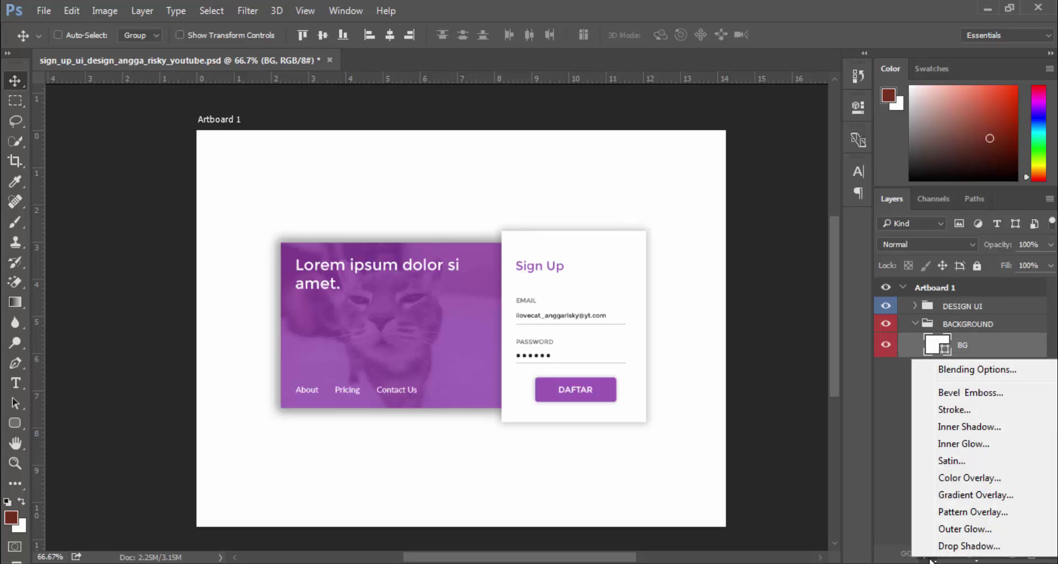
click(967, 479)
drag(479, 83, 690, 197)
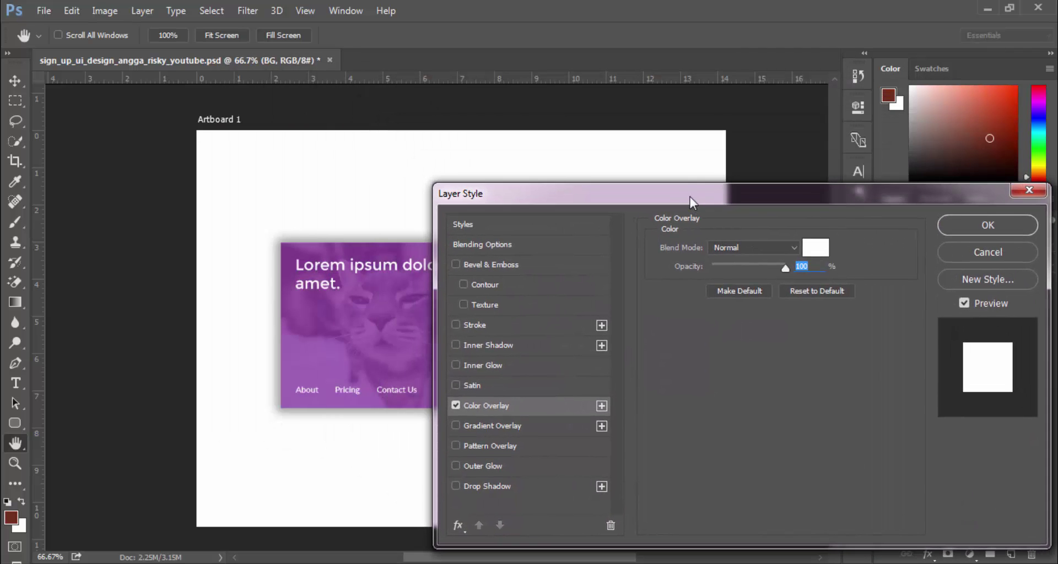
- Set the overlay colour to light grey #eaeaea and apply the effect
click(814, 247)
drag(522, 107, 806, 167)
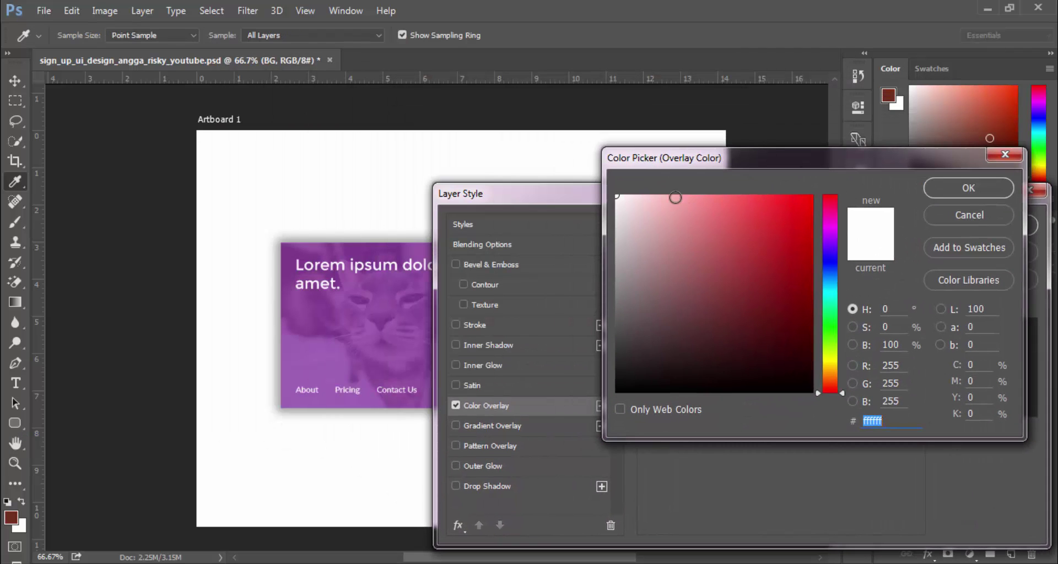
text(dadada)
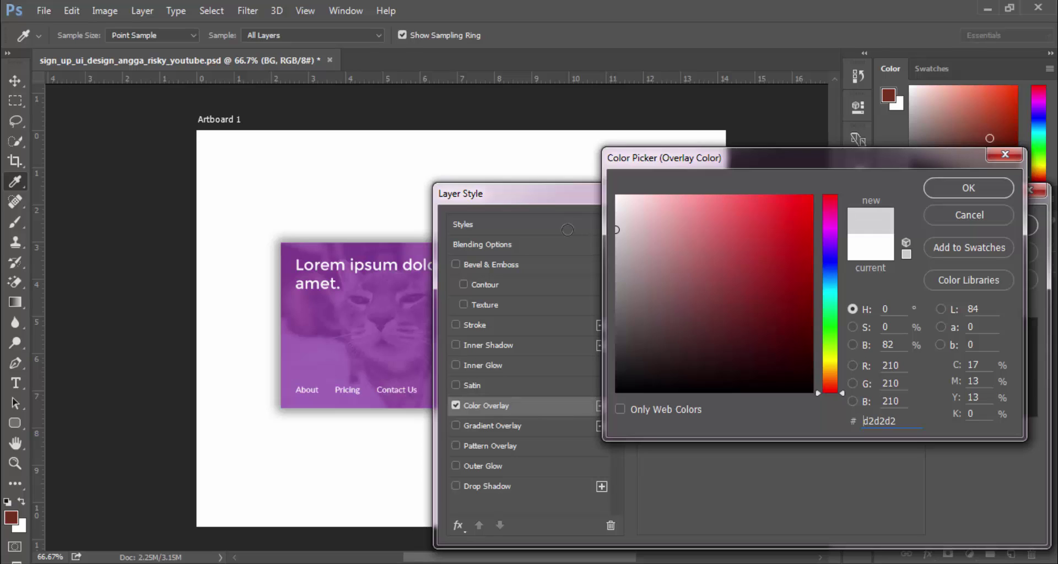
click(618, 230)
drag(617, 231, 592, 211)
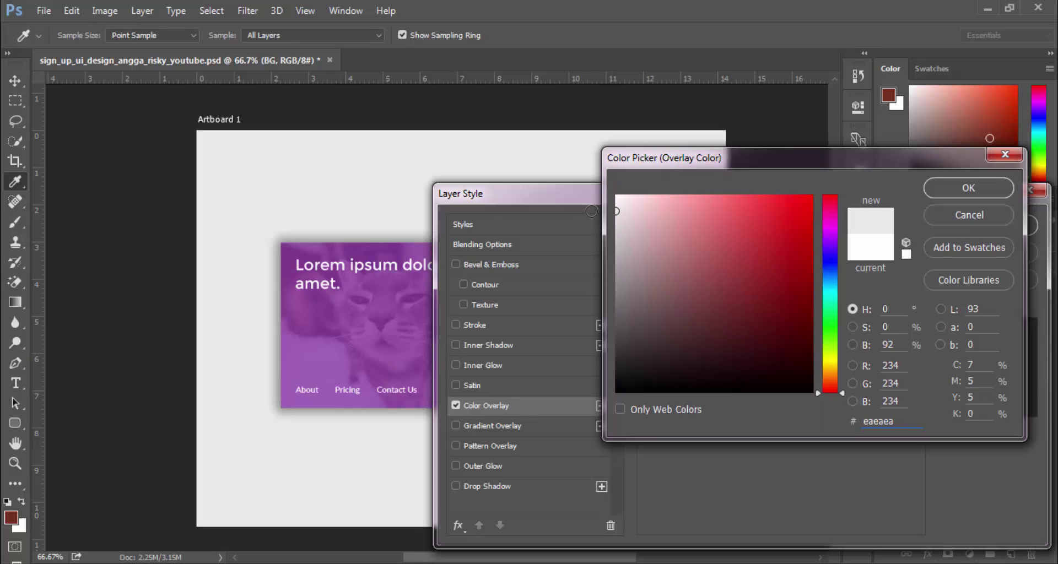
double_click(901, 421)
click(904, 420)
click(957, 189)
click(980, 224)
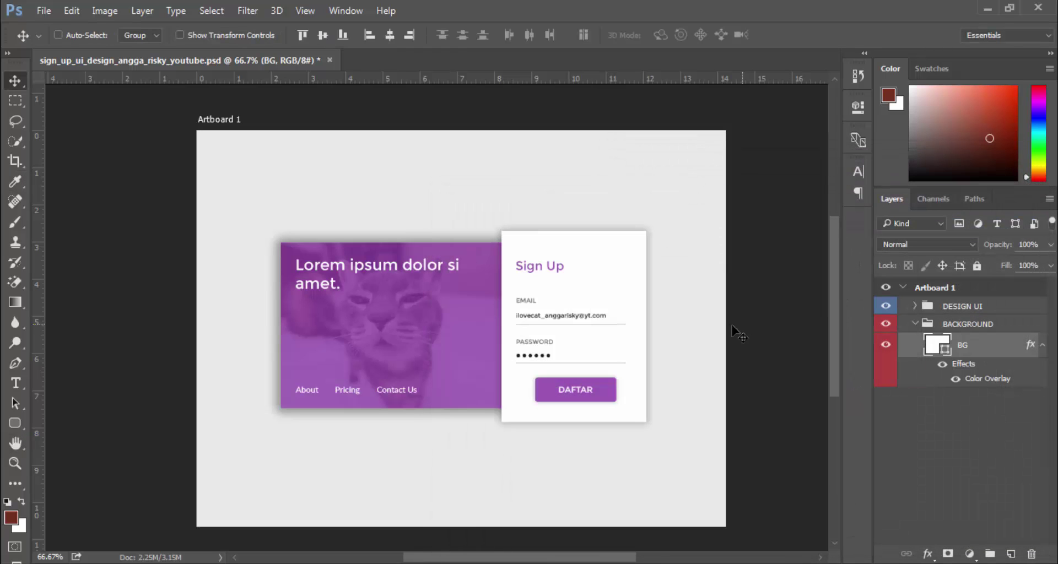
scroll(667, 346, down, 1)
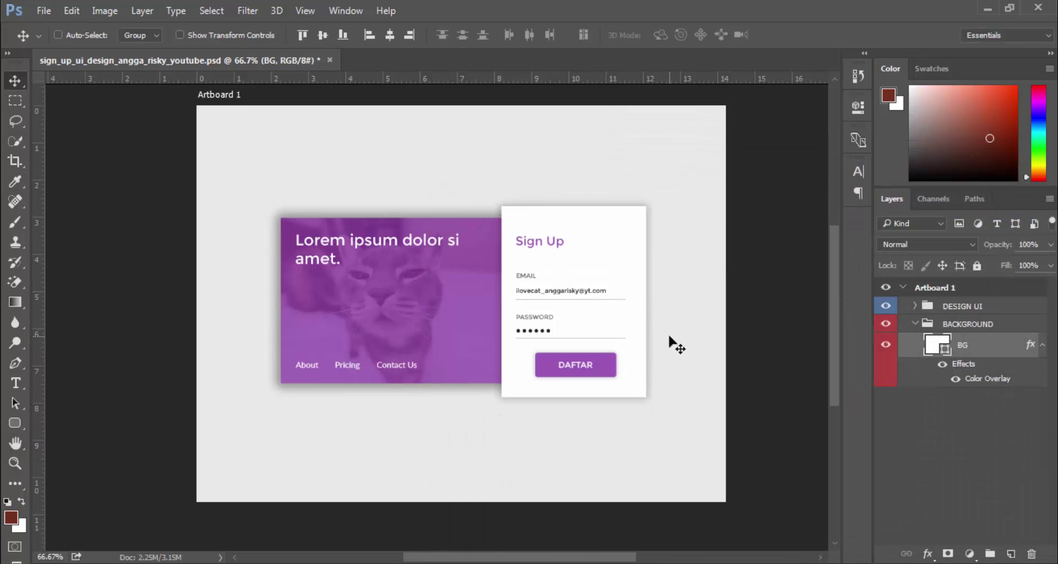
- Save the sign-up design document and zoom in to 100%
click(44, 12)
click(51, 164)
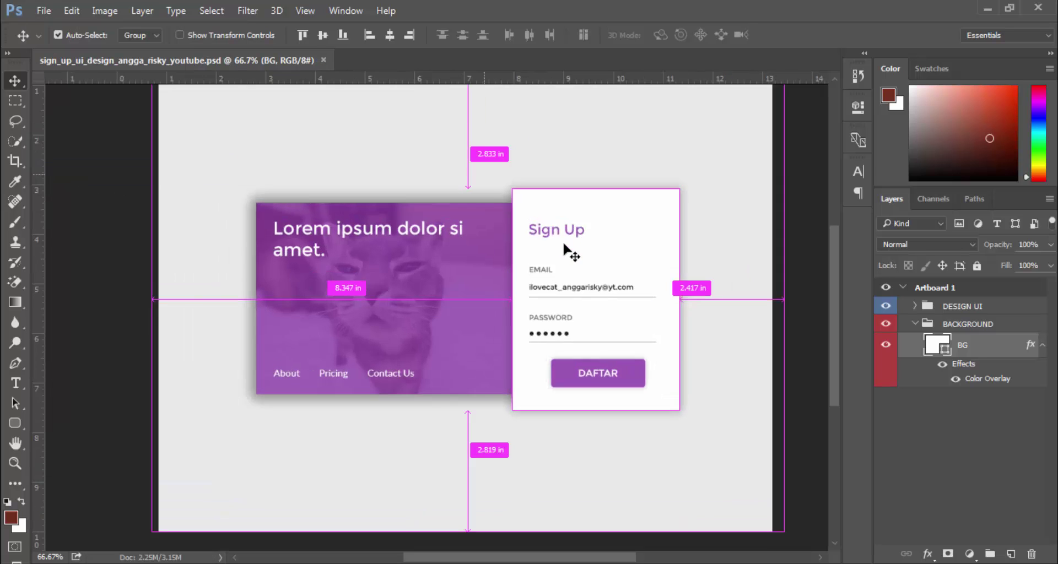
key(ctrl+plus)
scroll(584, 255, down, 3)
scroll(585, 256, up, 1)
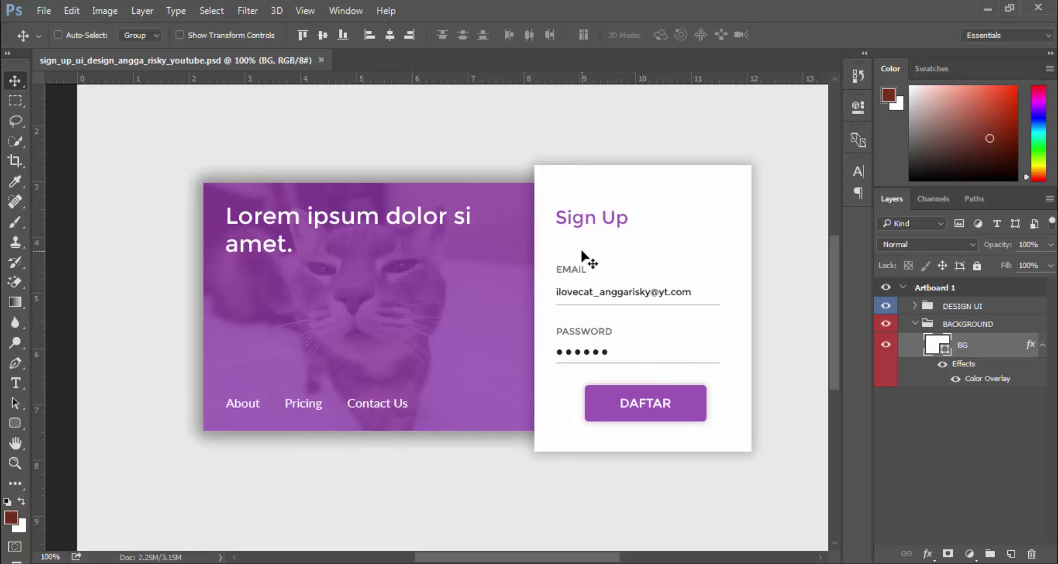
- Save a PNG copy of the finished sign-up card, accepting the PNG options
click(41, 11)
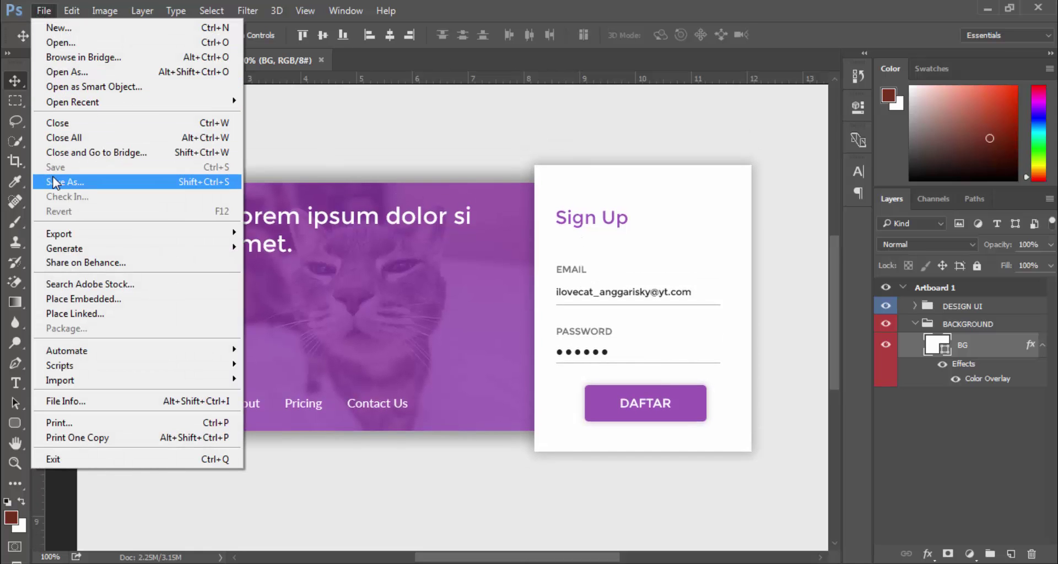
click(55, 180)
click(319, 398)
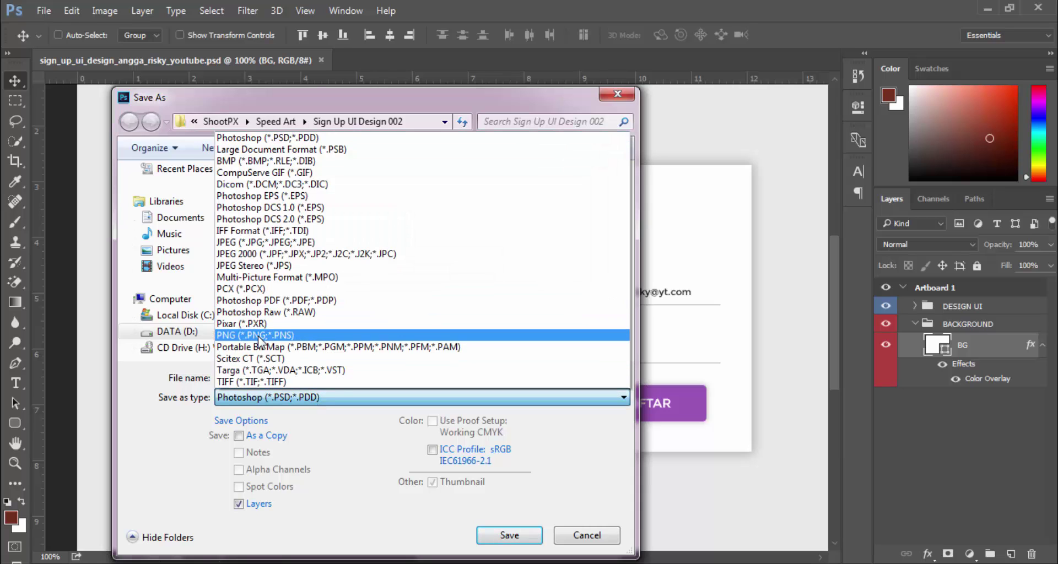
click(259, 336)
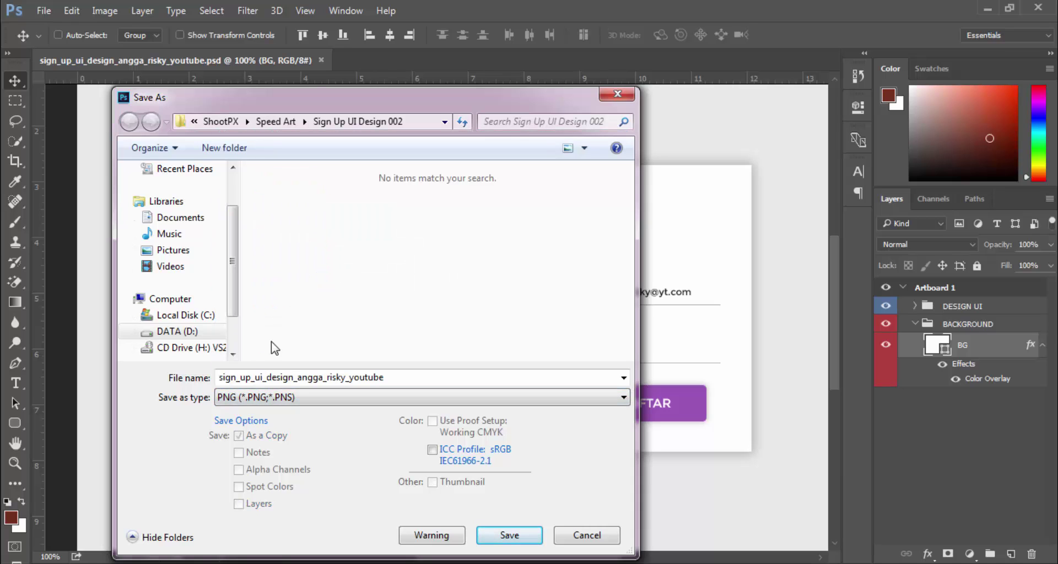
click(511, 543)
click(580, 175)
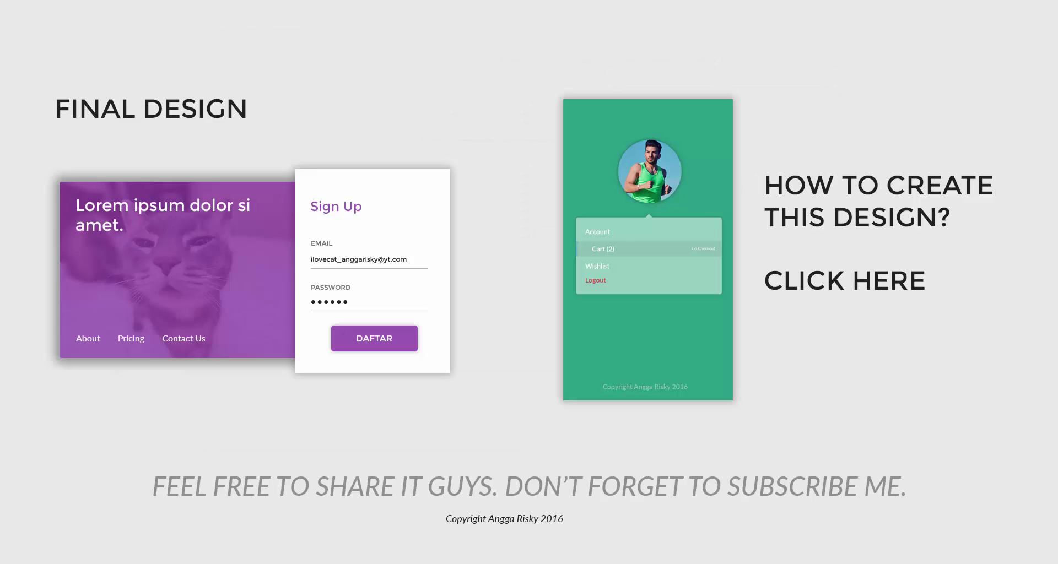